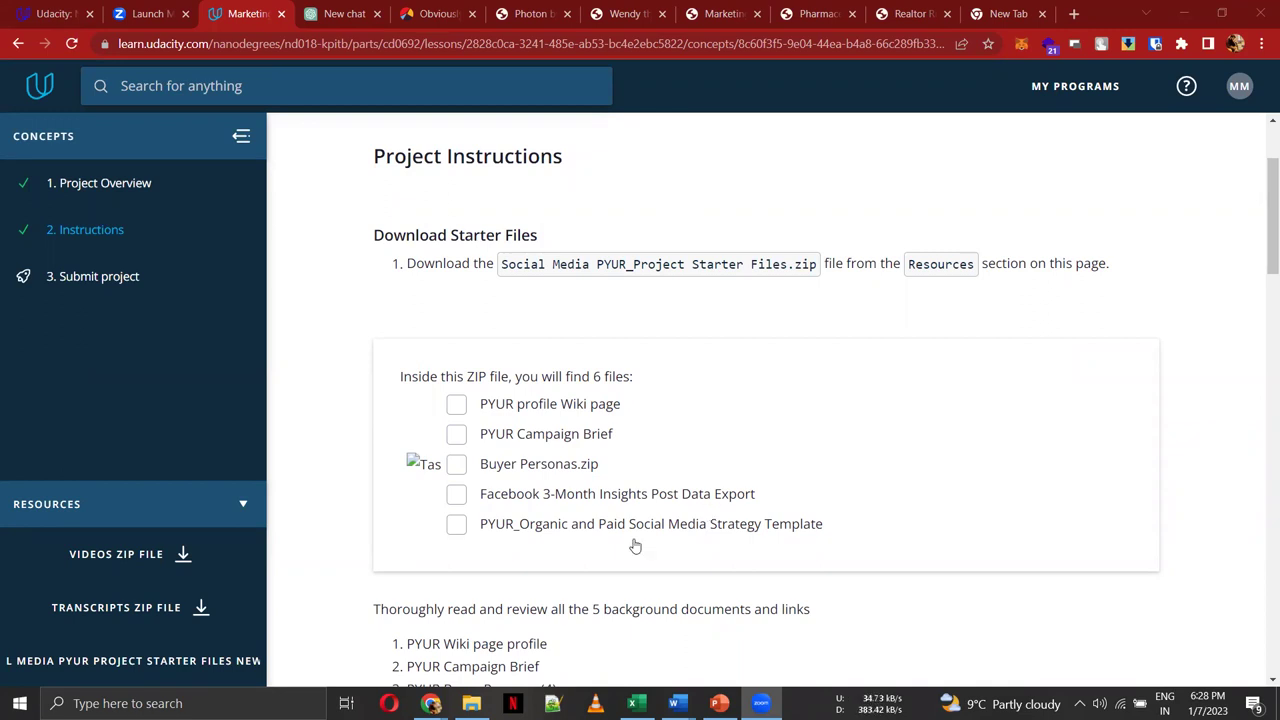
# Step: Download the Social Media PYUR project starter files ZIP from the resources of the project instructions page
pyautogui.click(164, 502)
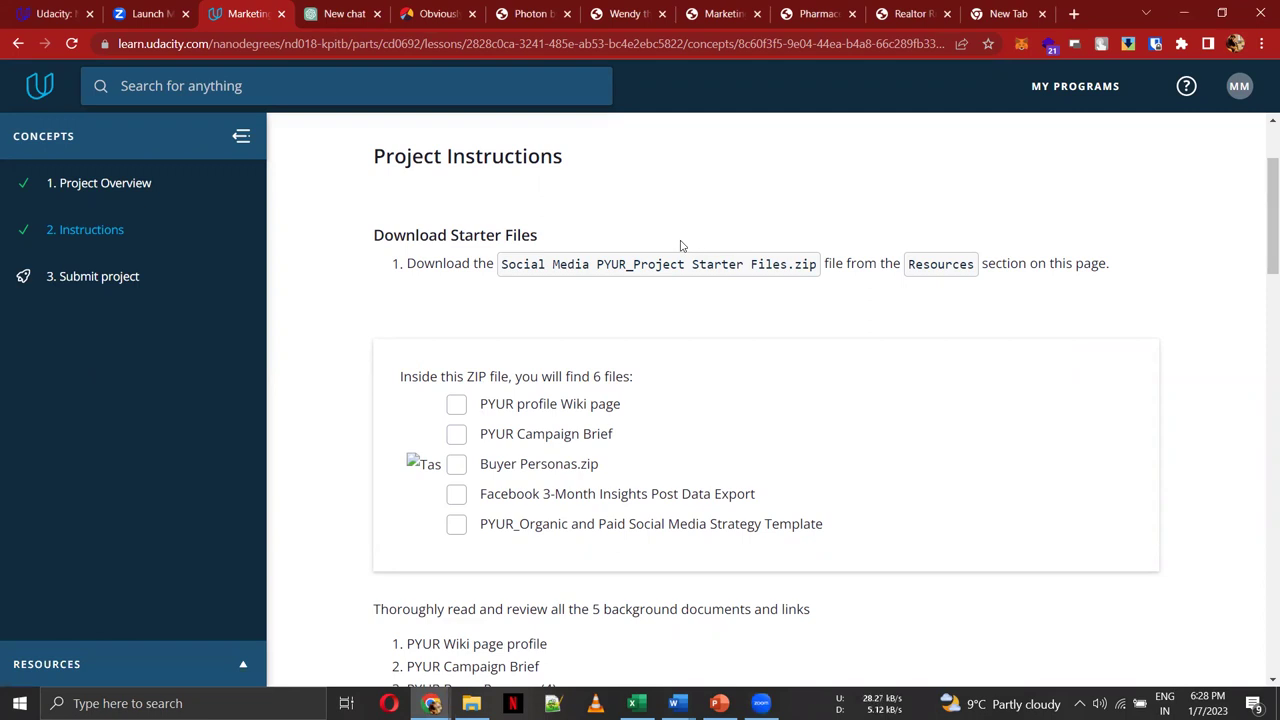
pyautogui.moveTo(503, 265); pyautogui.dragTo(797, 264)
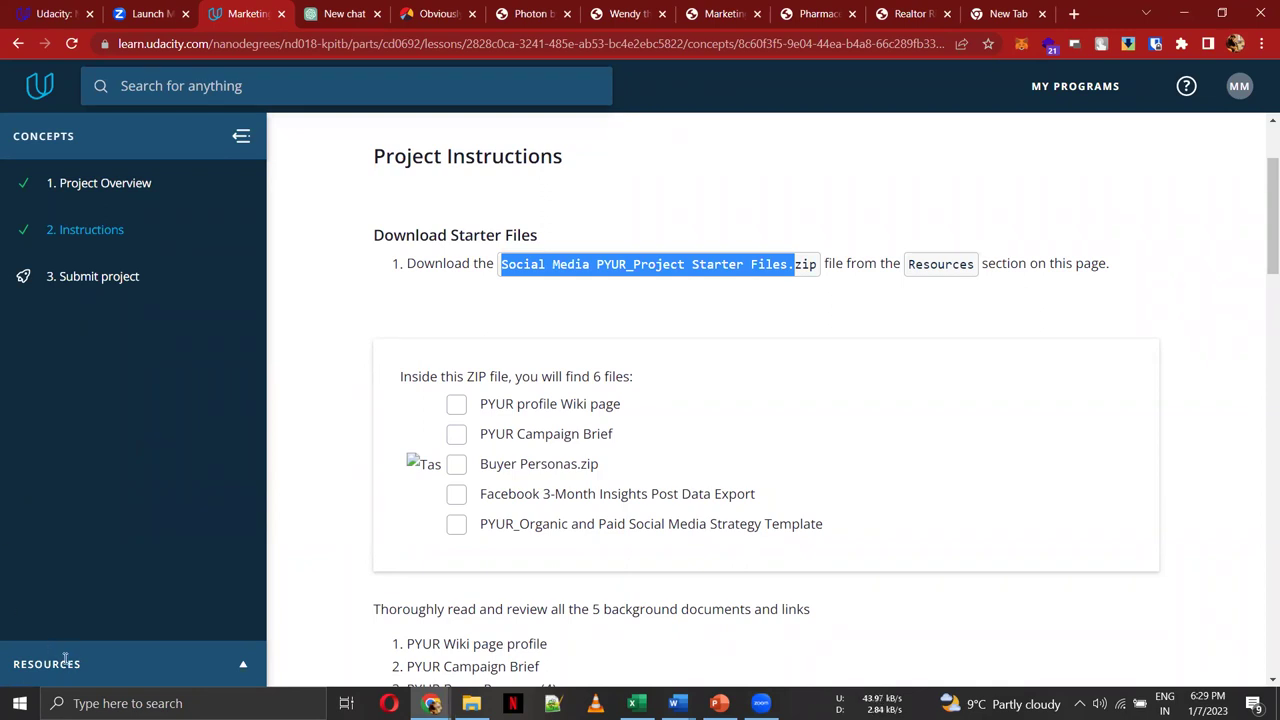
pyautogui.click(118, 673)
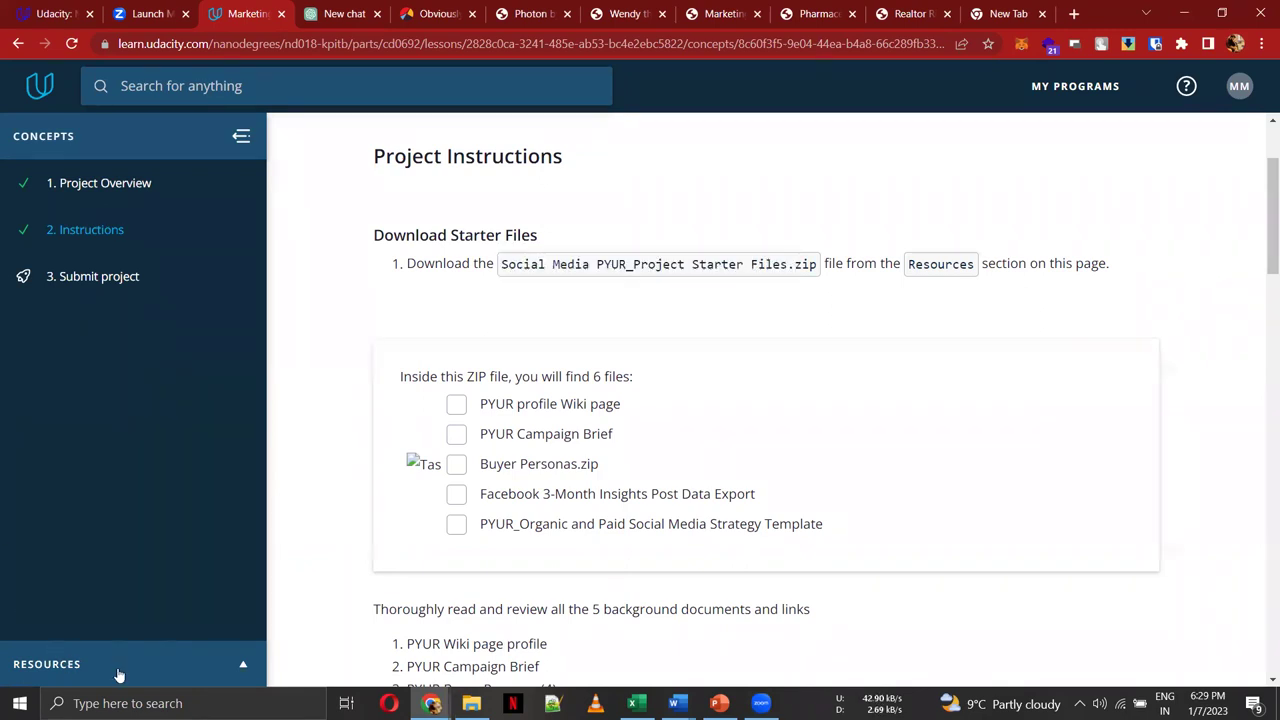
pyautogui.click(118, 672)
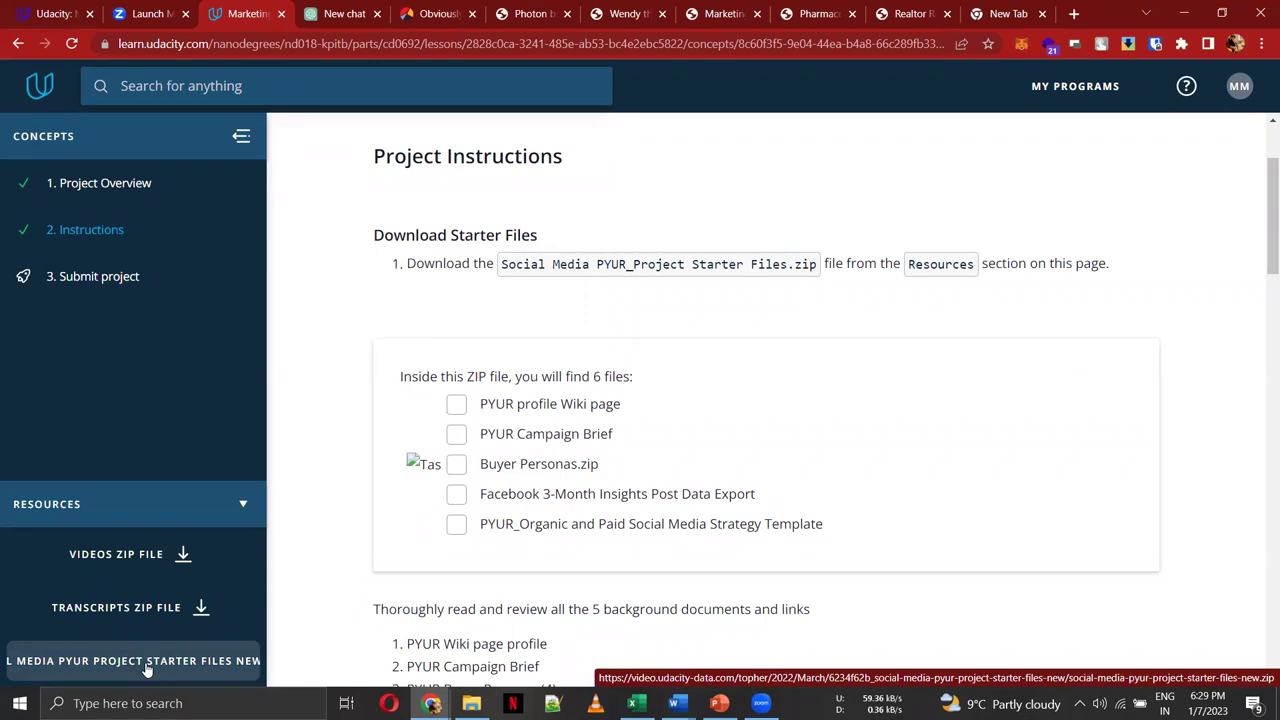
pyautogui.click(146, 669)
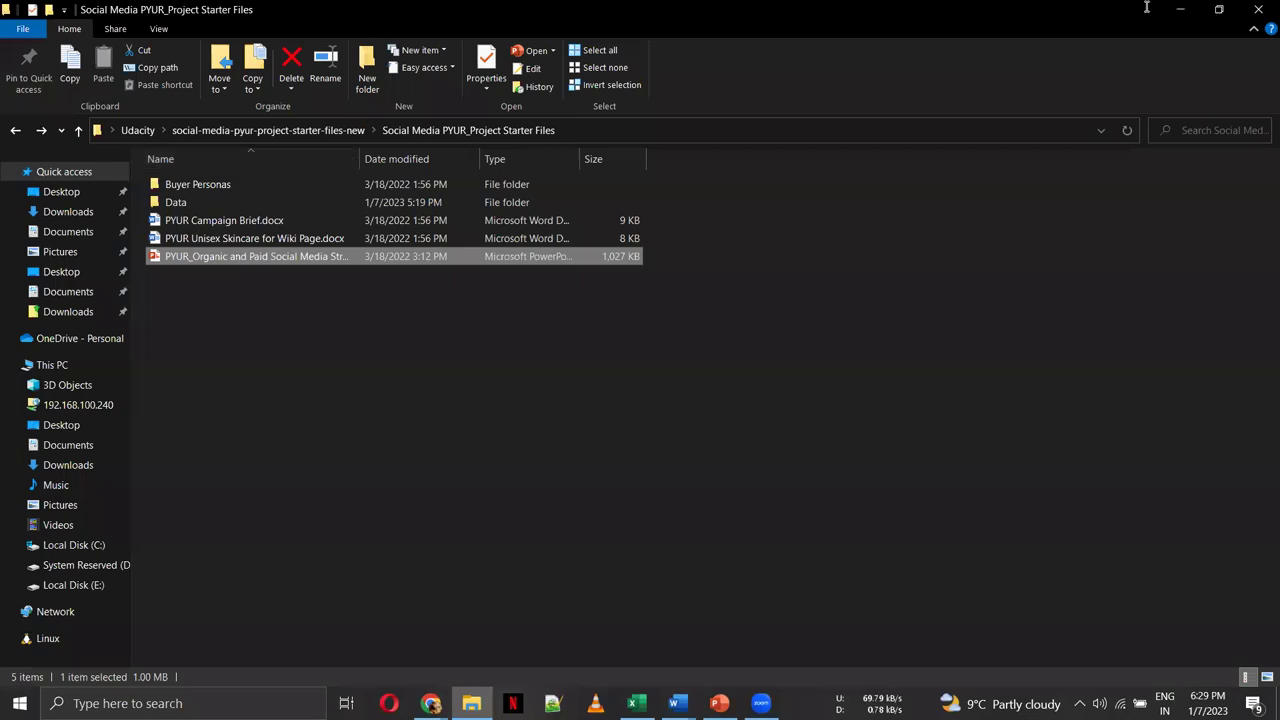
# Step: Examine the folders and documents in the Social Media PYUR_Project Starter Files folder, and return to the project instructions page
pyautogui.moveTo(222, 171); pyautogui.dragTo(254, 297)
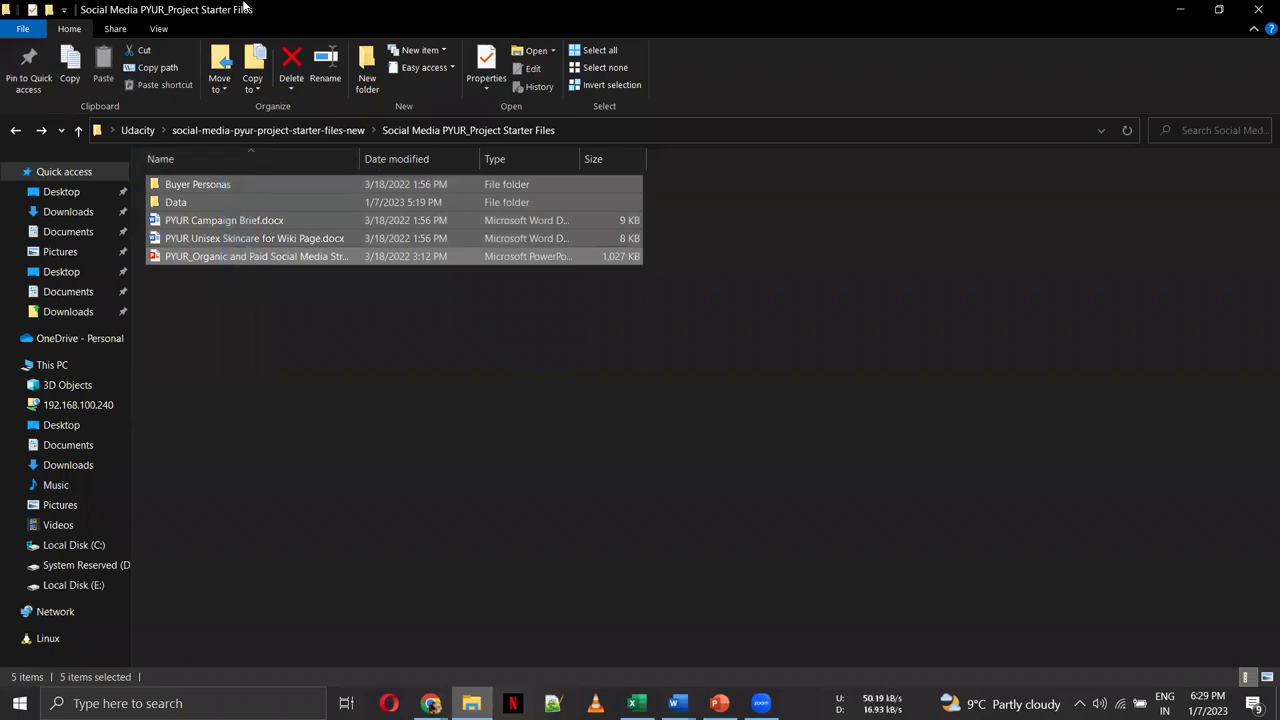
pyautogui.press('Escape')
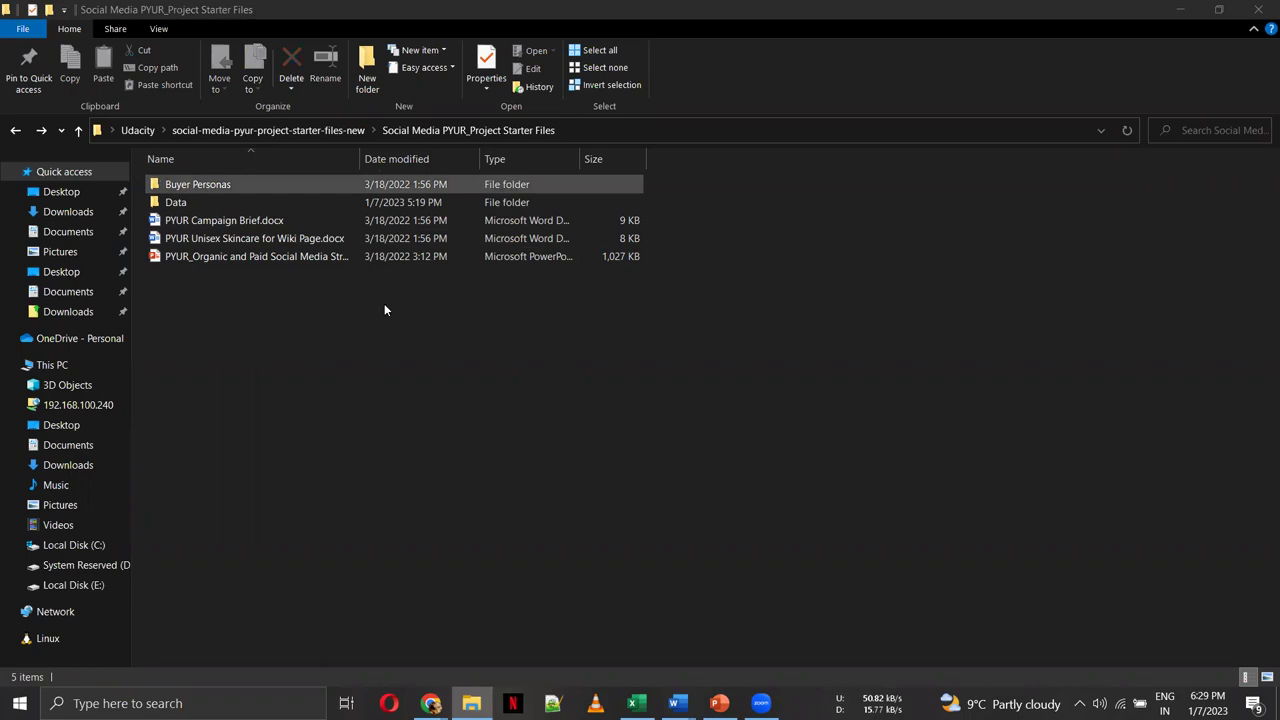
pyautogui.press('Down')
pyautogui.press('Down')
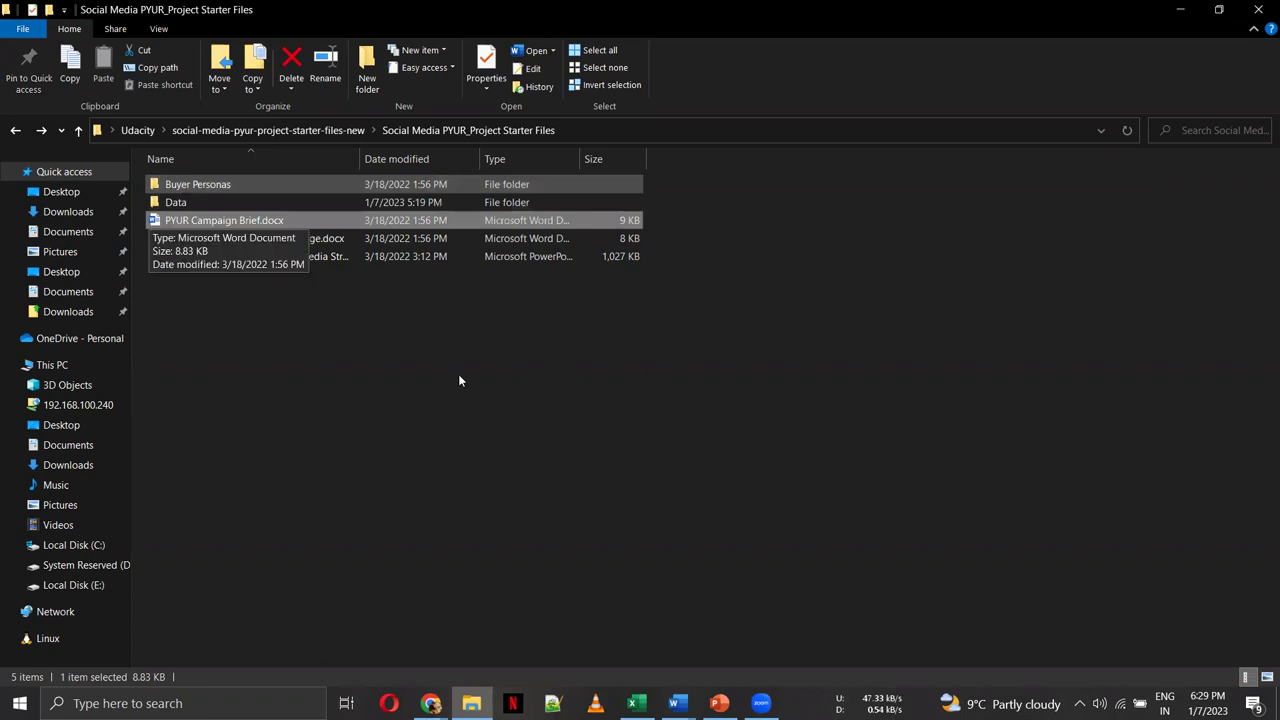
pyautogui.press('Down')
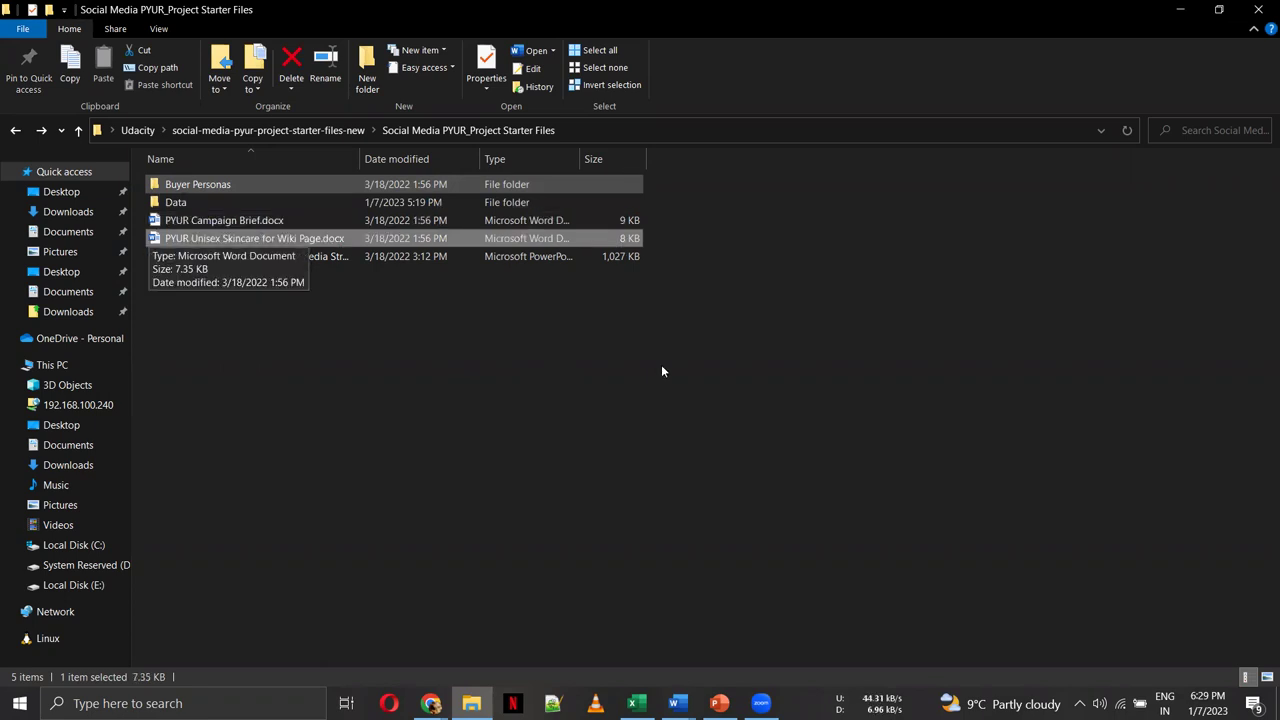
pyautogui.press('Down')
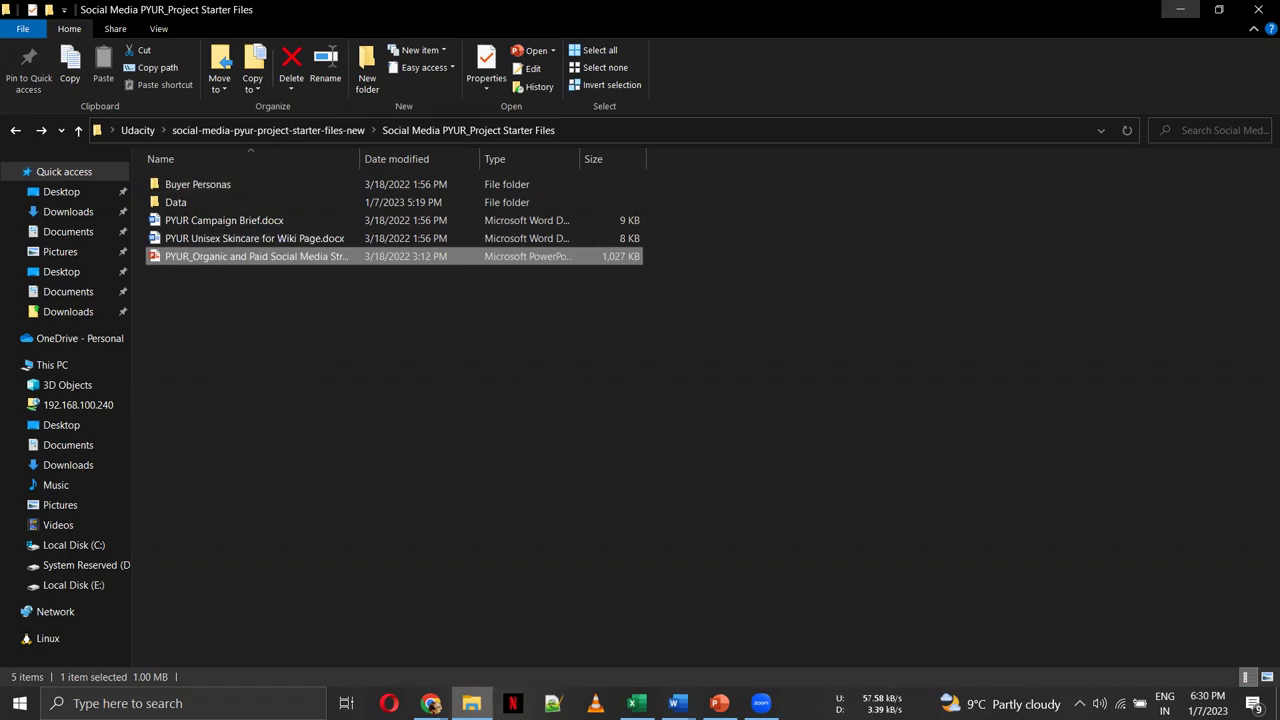
pyautogui.click(1180, 9)
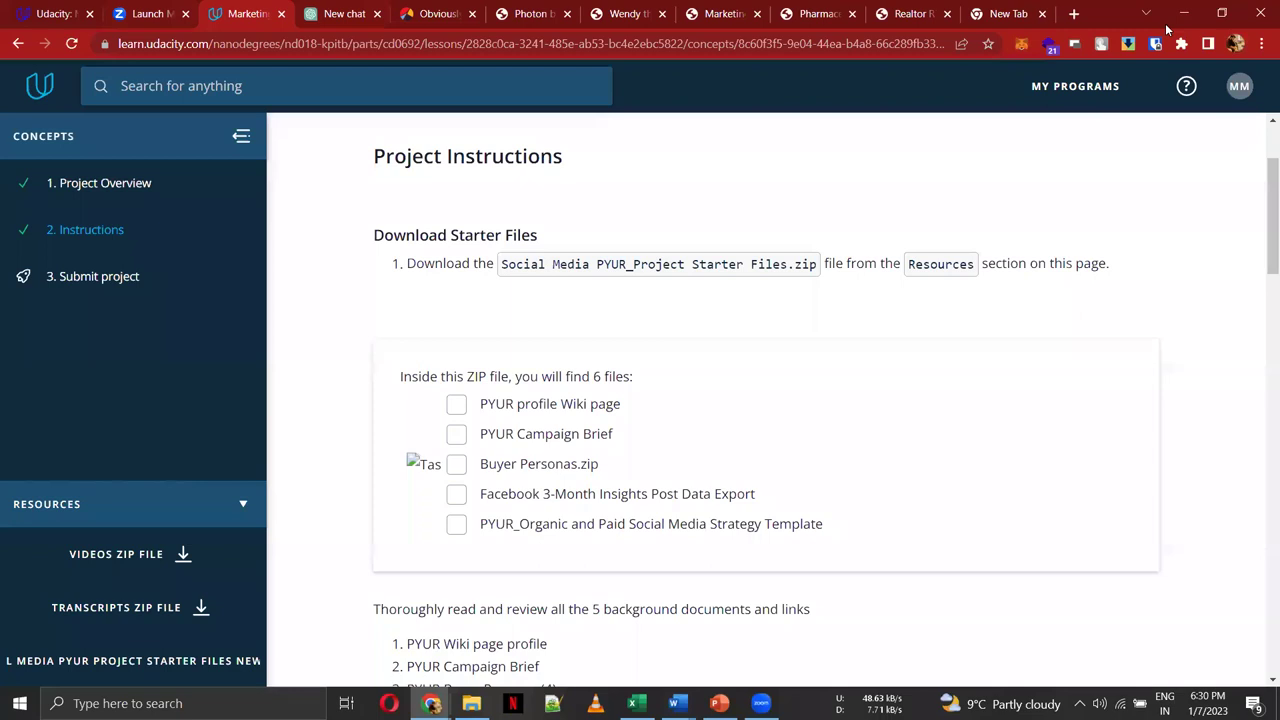
# Step: Check the PYUR website page and read through the project instructions down to the getting-started section
pyautogui.hotkey('ctrl', '6')
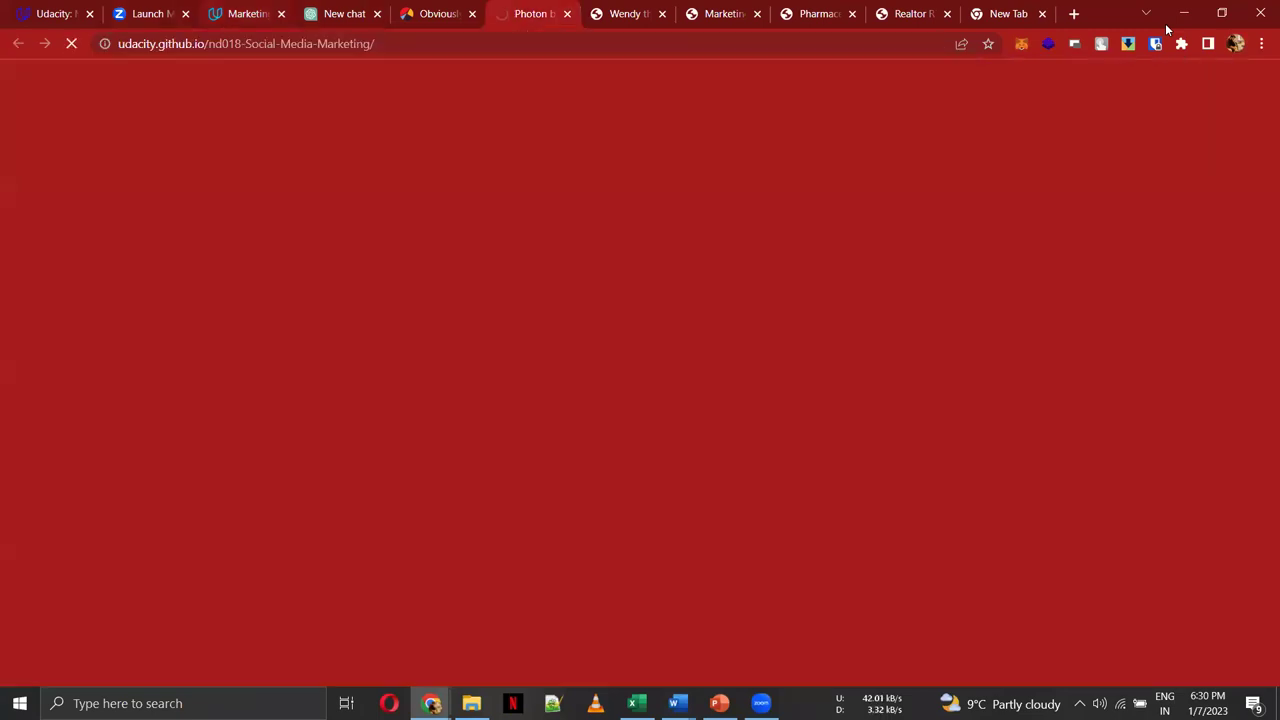
pyautogui.hotkey('ctrl', '3')
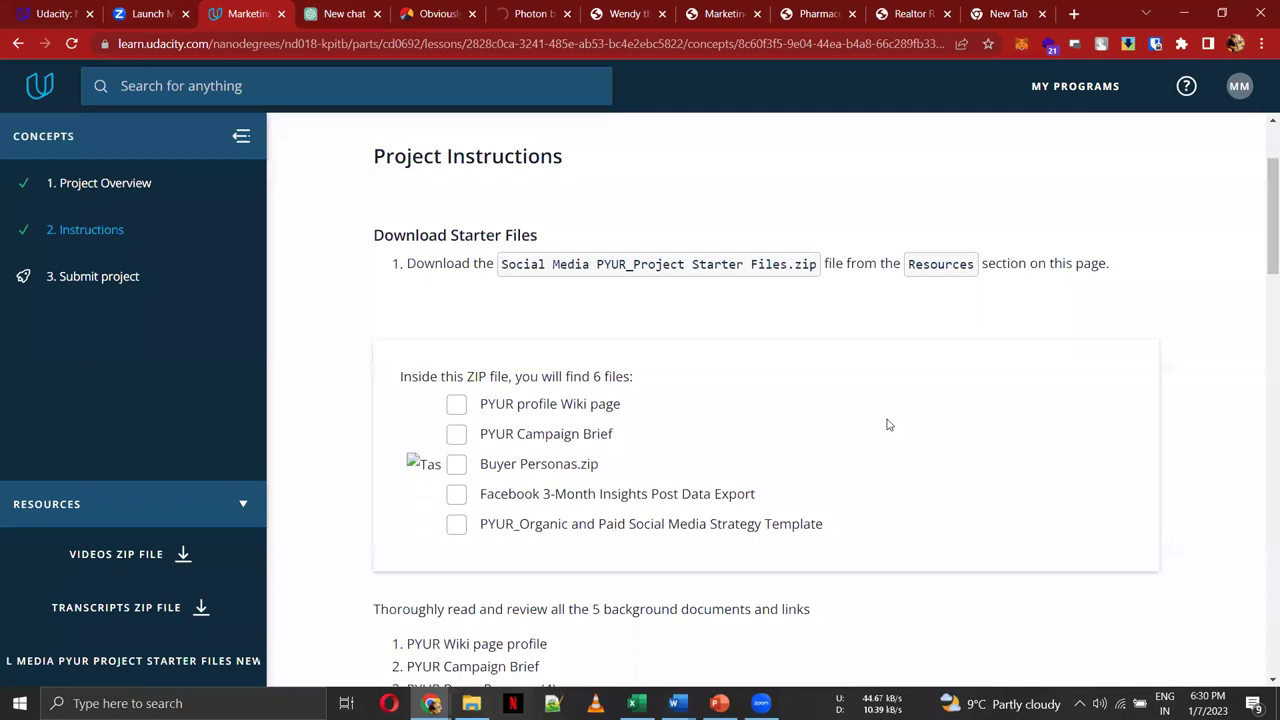
pyautogui.scroll(-5, 886, 424)
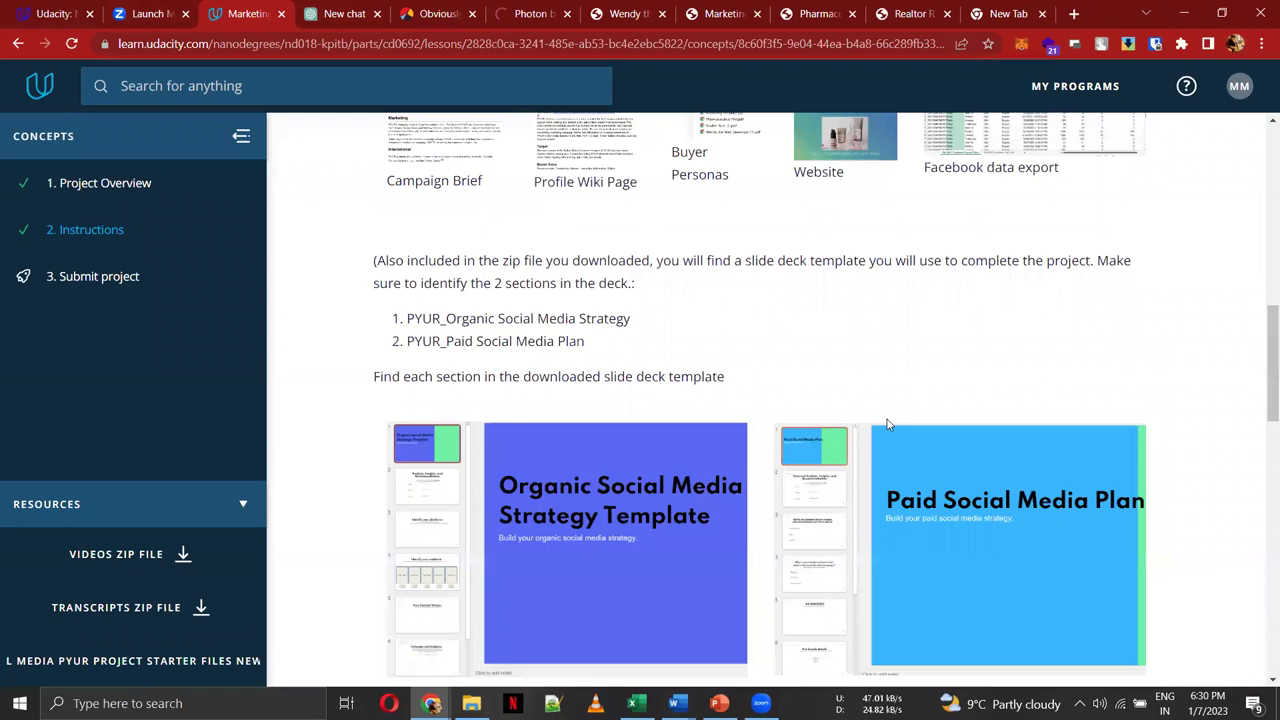
pyautogui.scroll(-10, 886, 424)
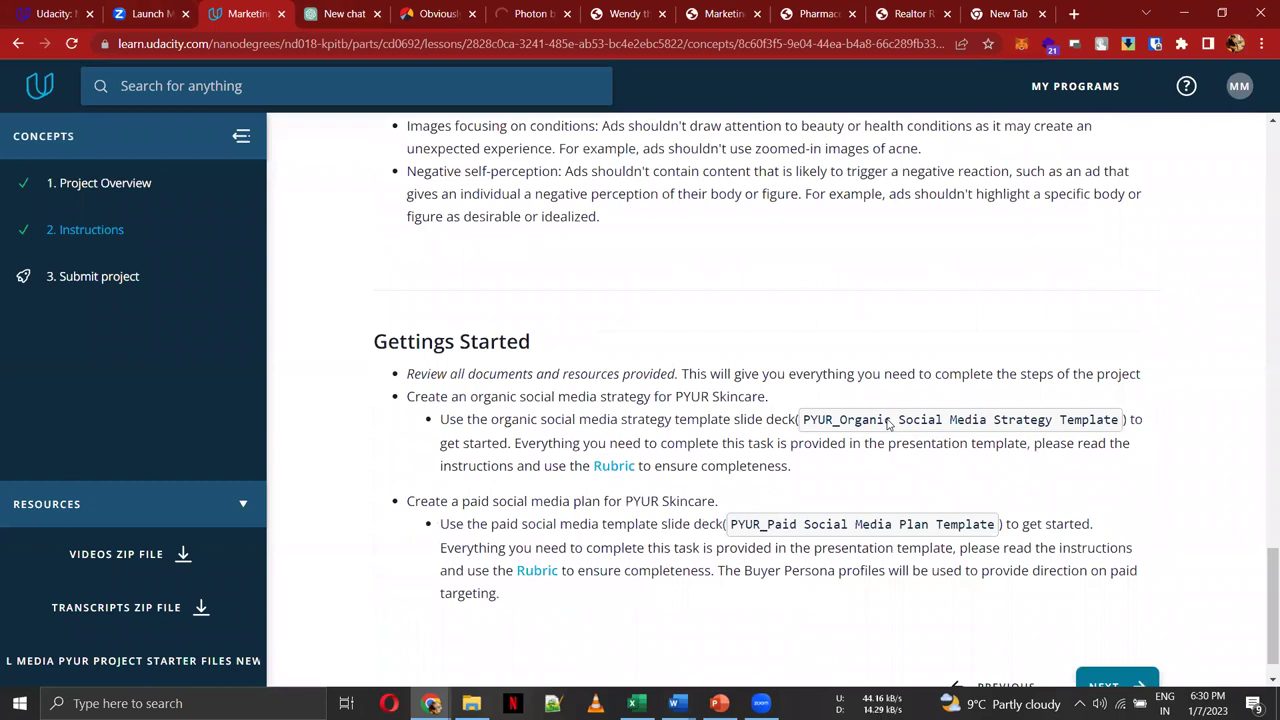
# Step: Return to the PYUR Skincare website and check its home page, glancing at the starter files folder in between
pyautogui.click(888, 424)
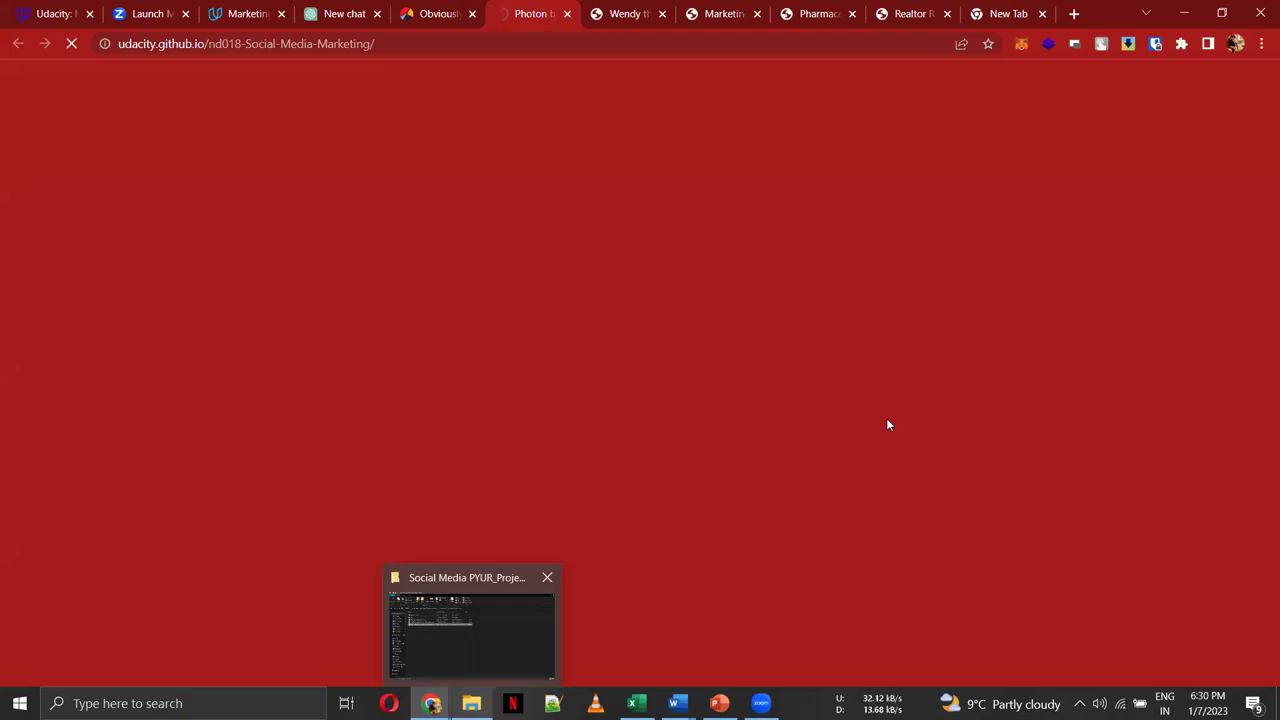
pyautogui.hotkey('alt', 'Tab')
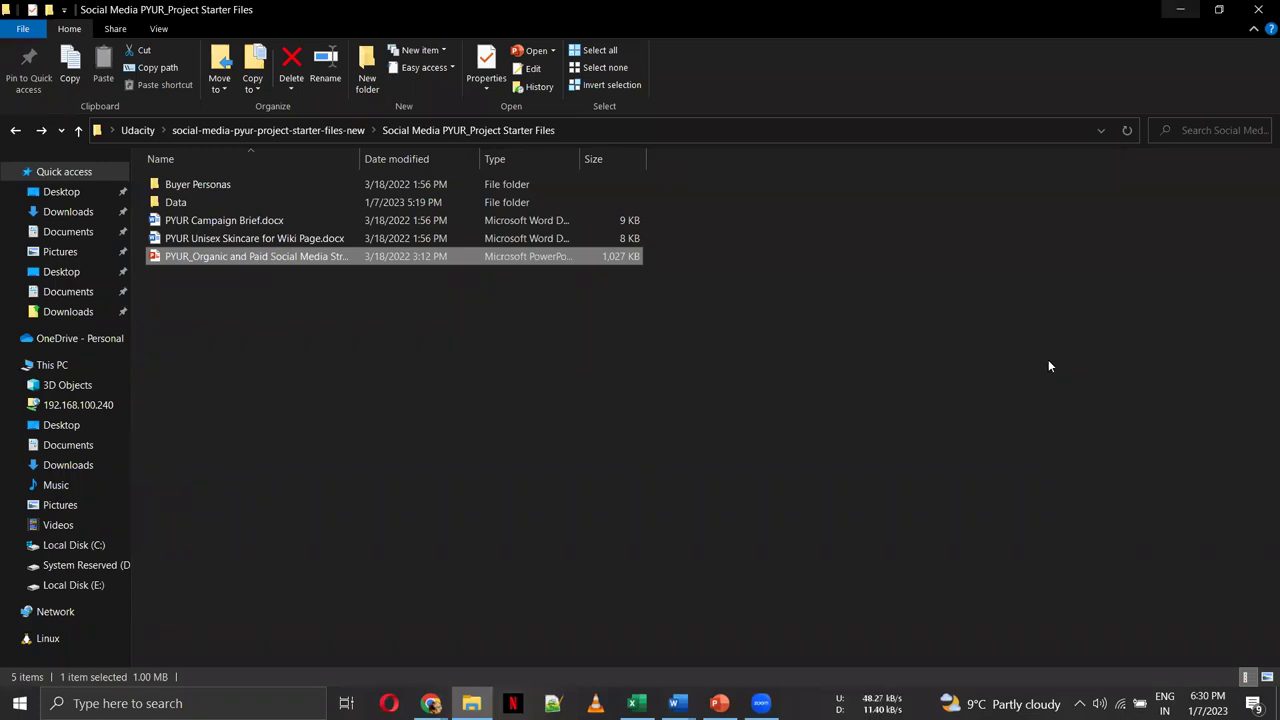
pyautogui.hotkey('alt', 'Tab')
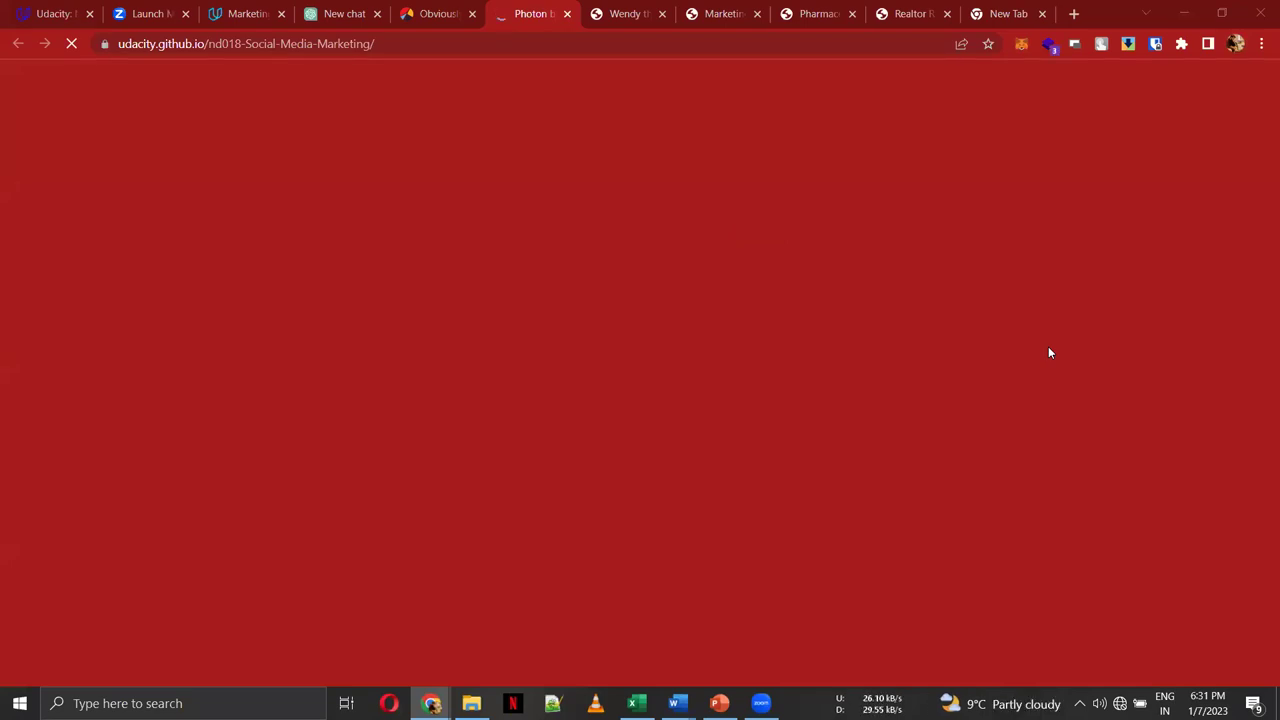
pyautogui.press('XF86AudioRaiseVolume')
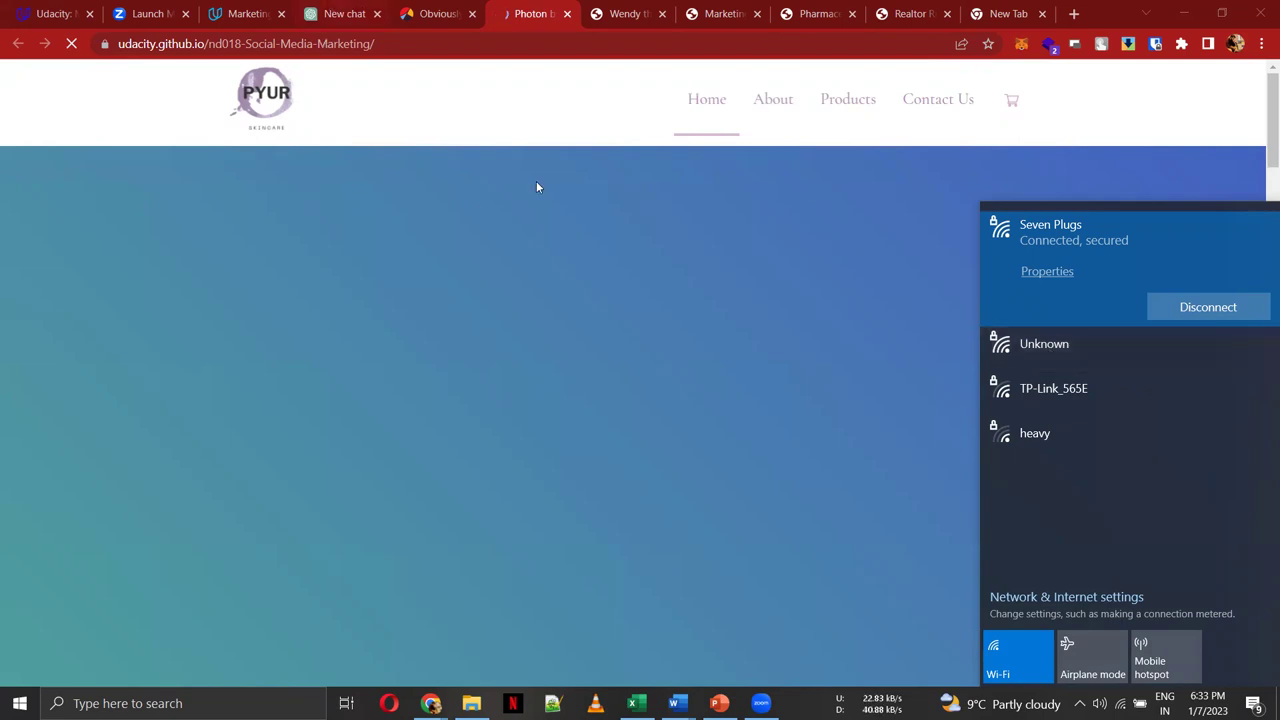
# Step: Switch to ChatGPT and try asking it to create a social media strategy for a skincare brand
pyautogui.hotkey('ctrl', '4')
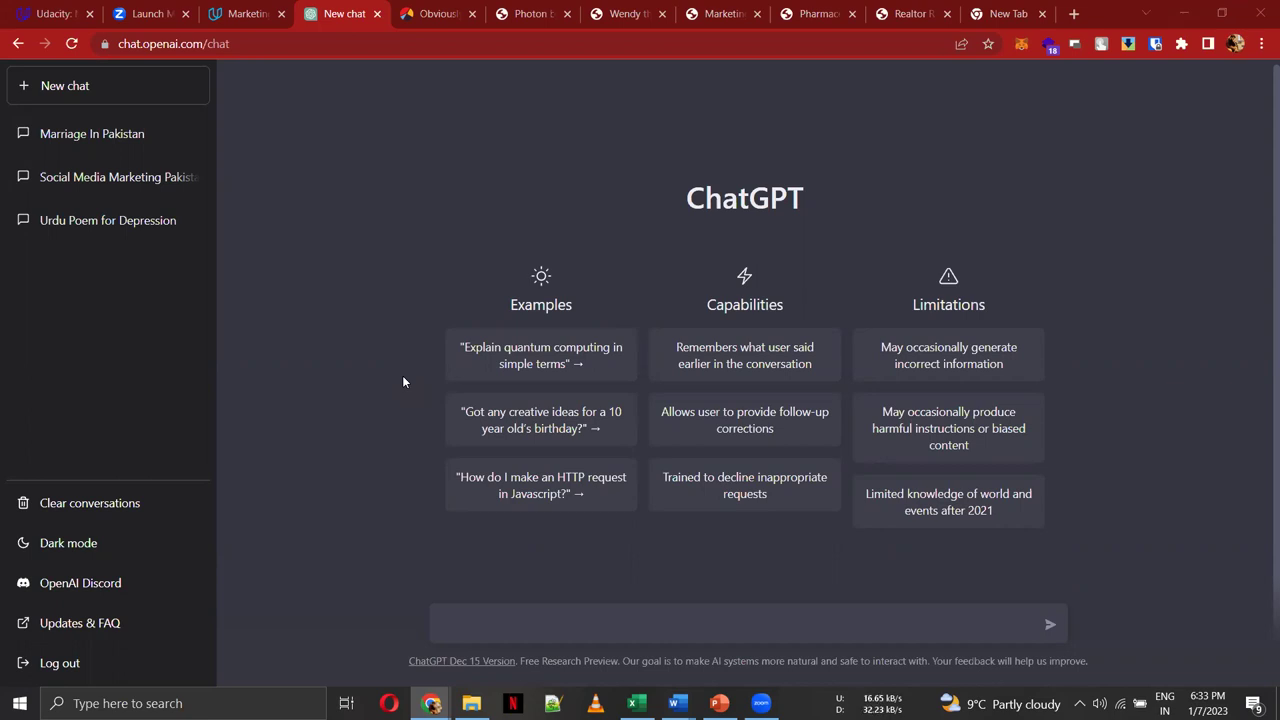
pyautogui.click(633, 623)
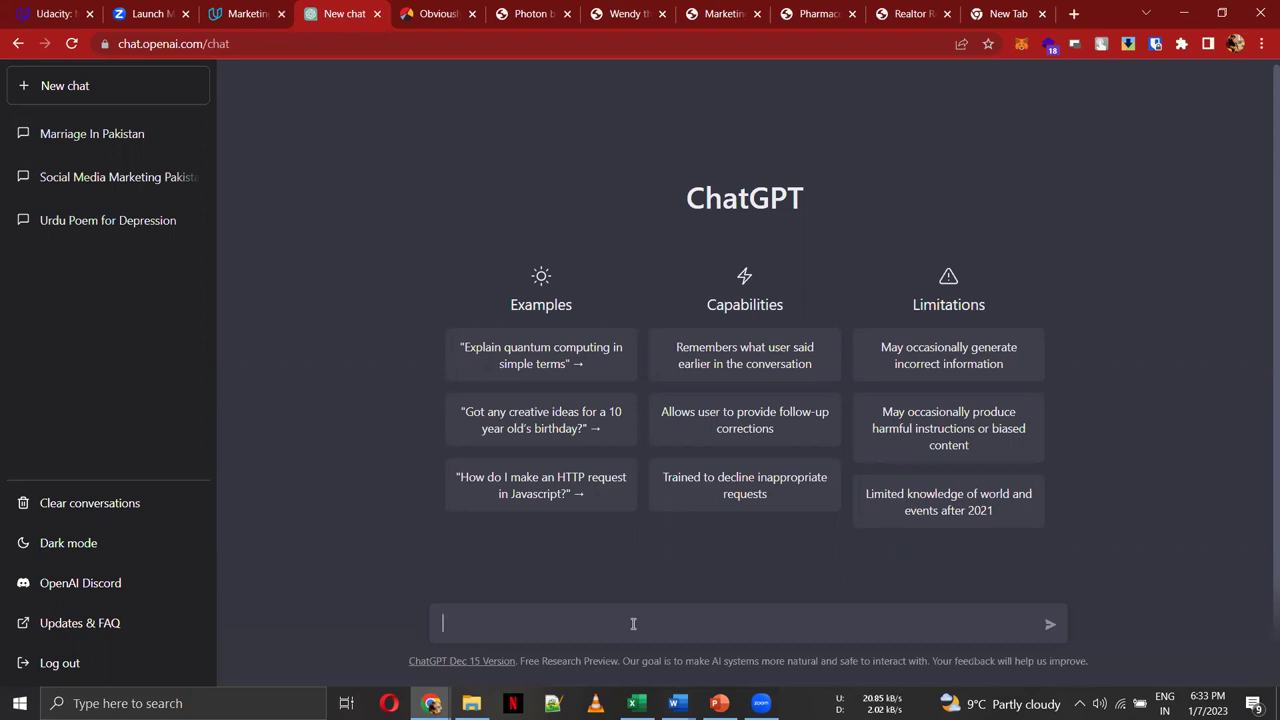
pyautogui.write('create  ')
pyautogui.write('a sc')
pyautogui.write('cial media strategy')
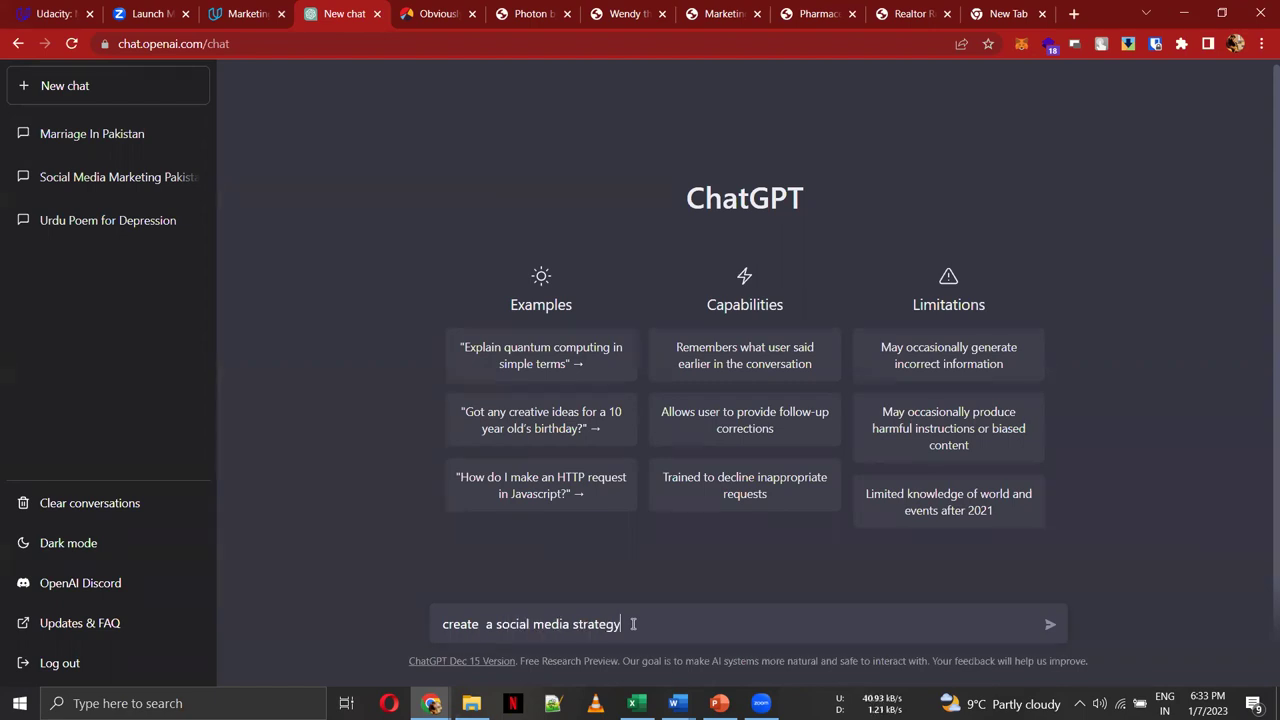
pyautogui.write(' for a skincare br')
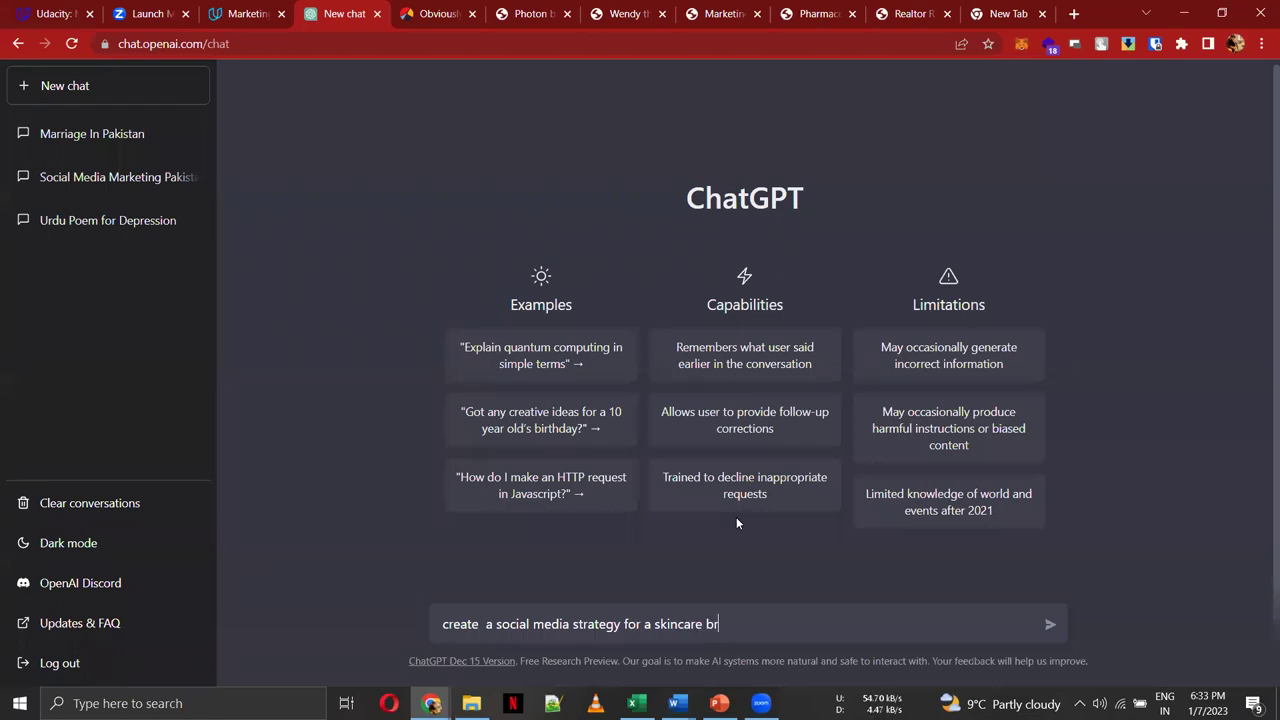
pyautogui.write('and')
pyautogui.press('Return')
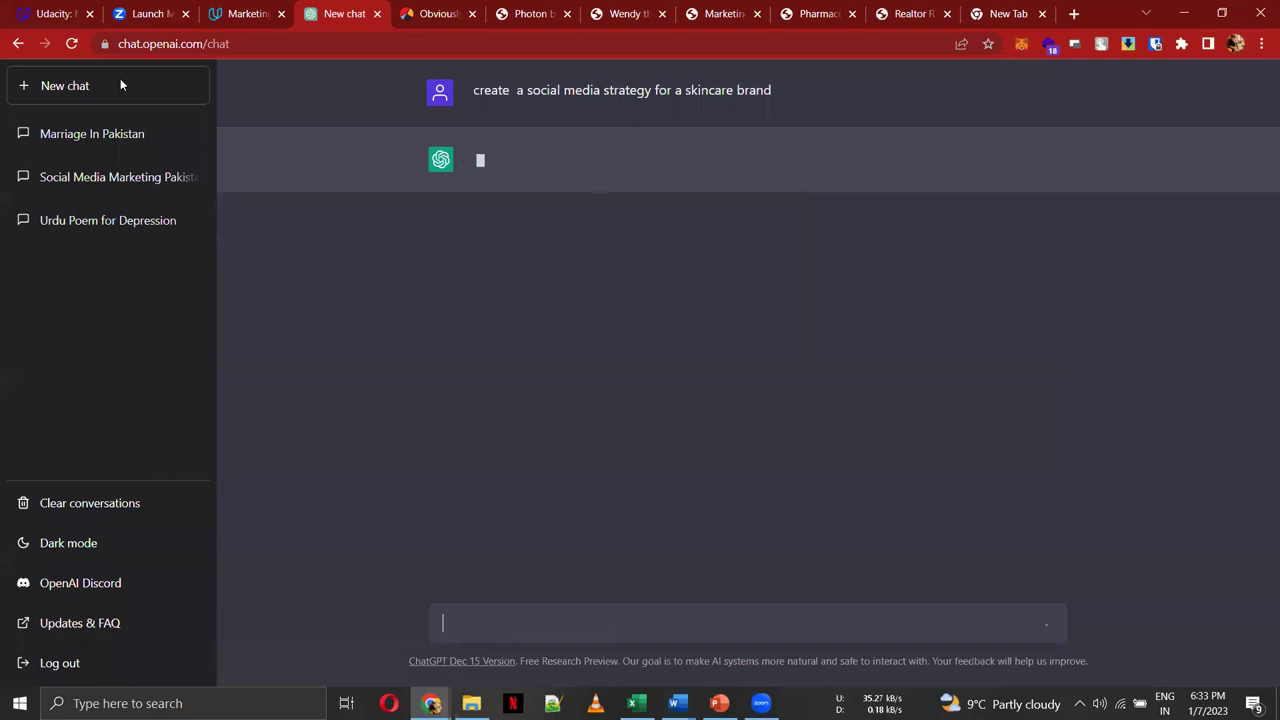
# Step: Reload the chat page and submit the prompt "Create a social media marketing strategy for a skin care brand"
pyautogui.click(71, 44)
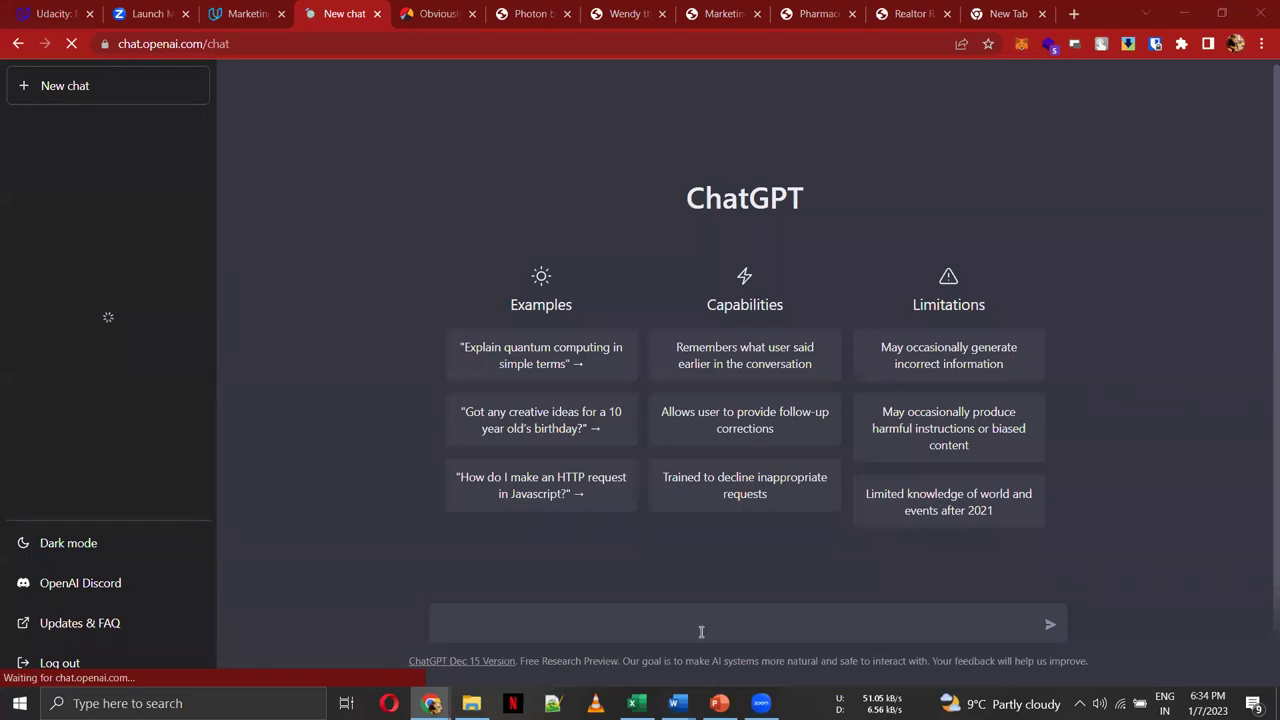
pyautogui.write('create a social media ')
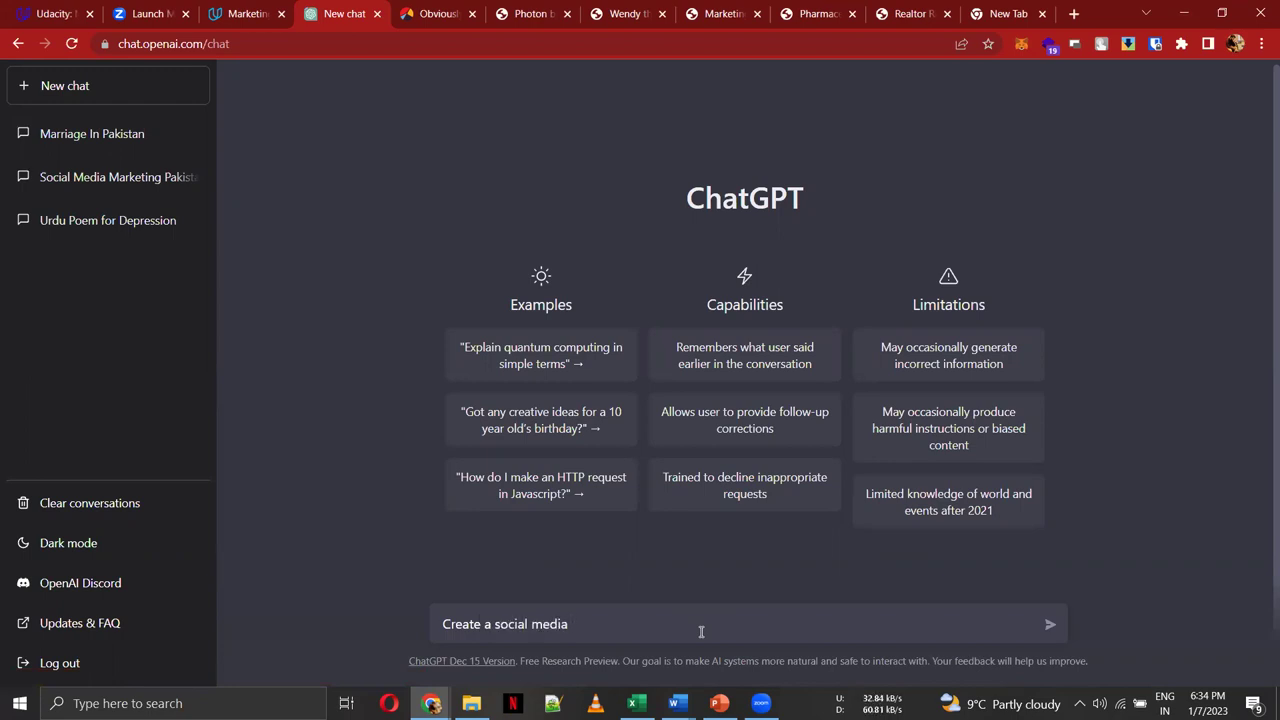
pyautogui.write('marketing strategy for a skin care brand')
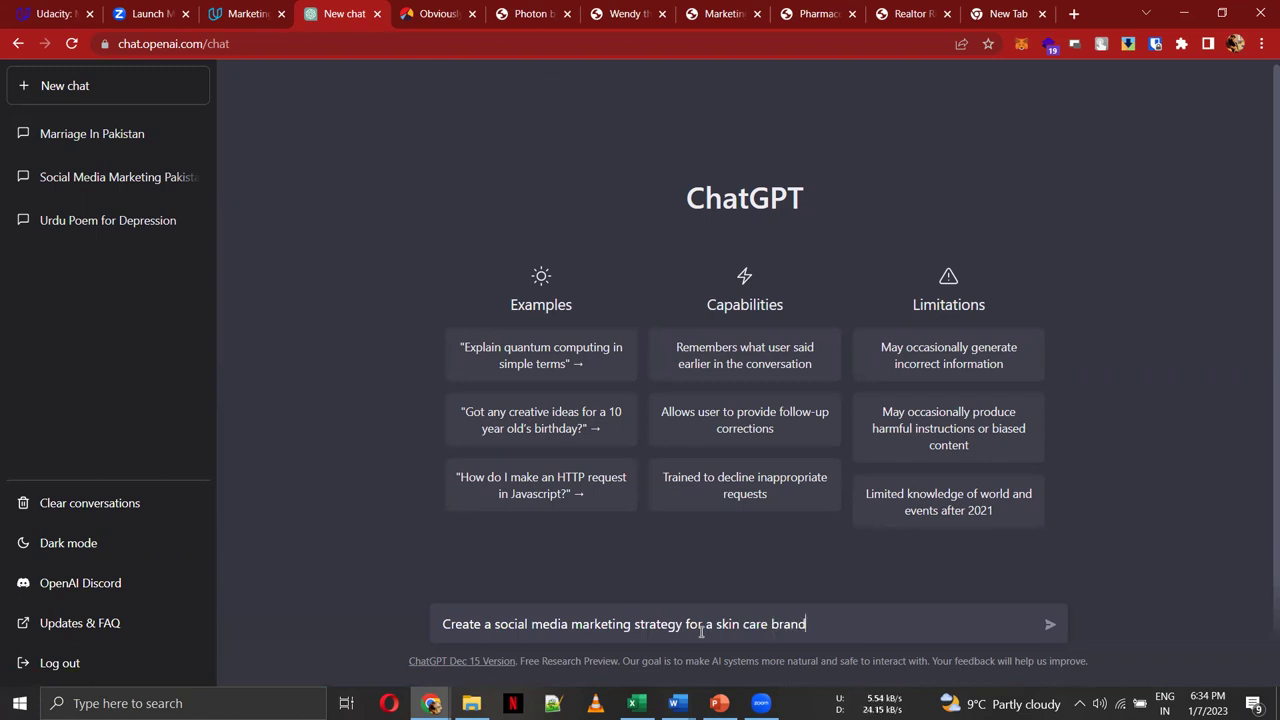
pyautogui.press('Return')
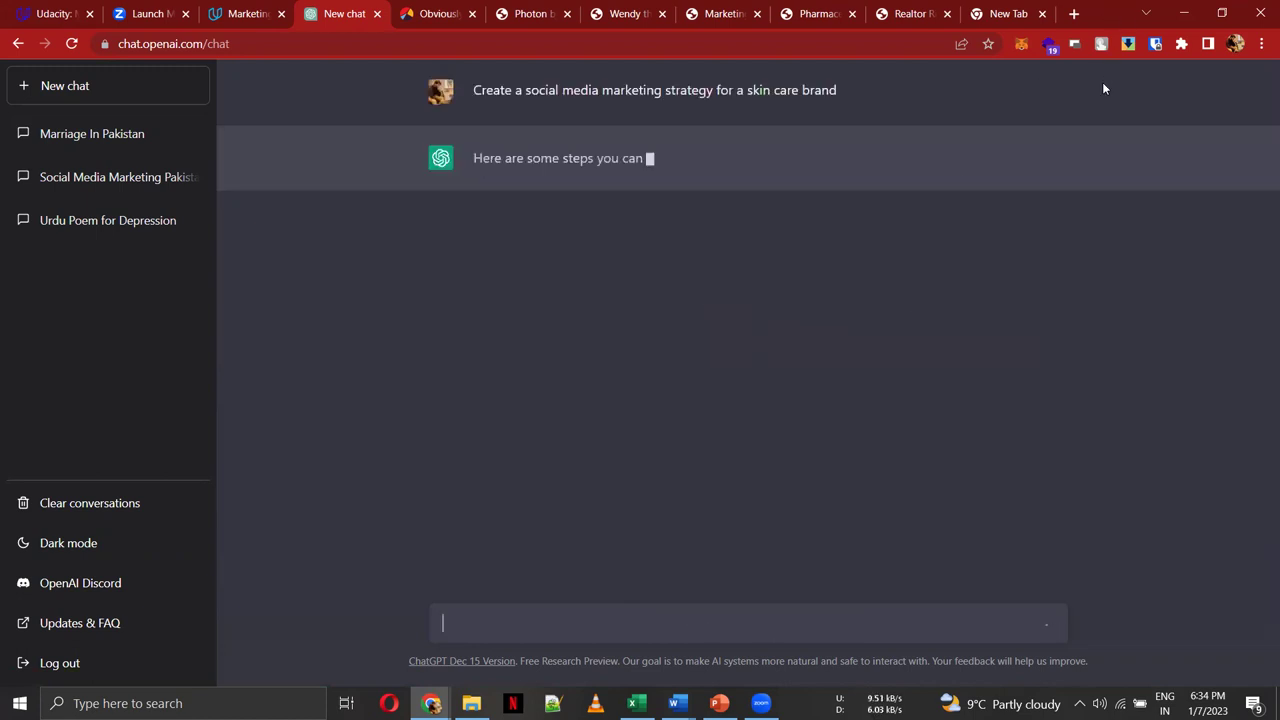
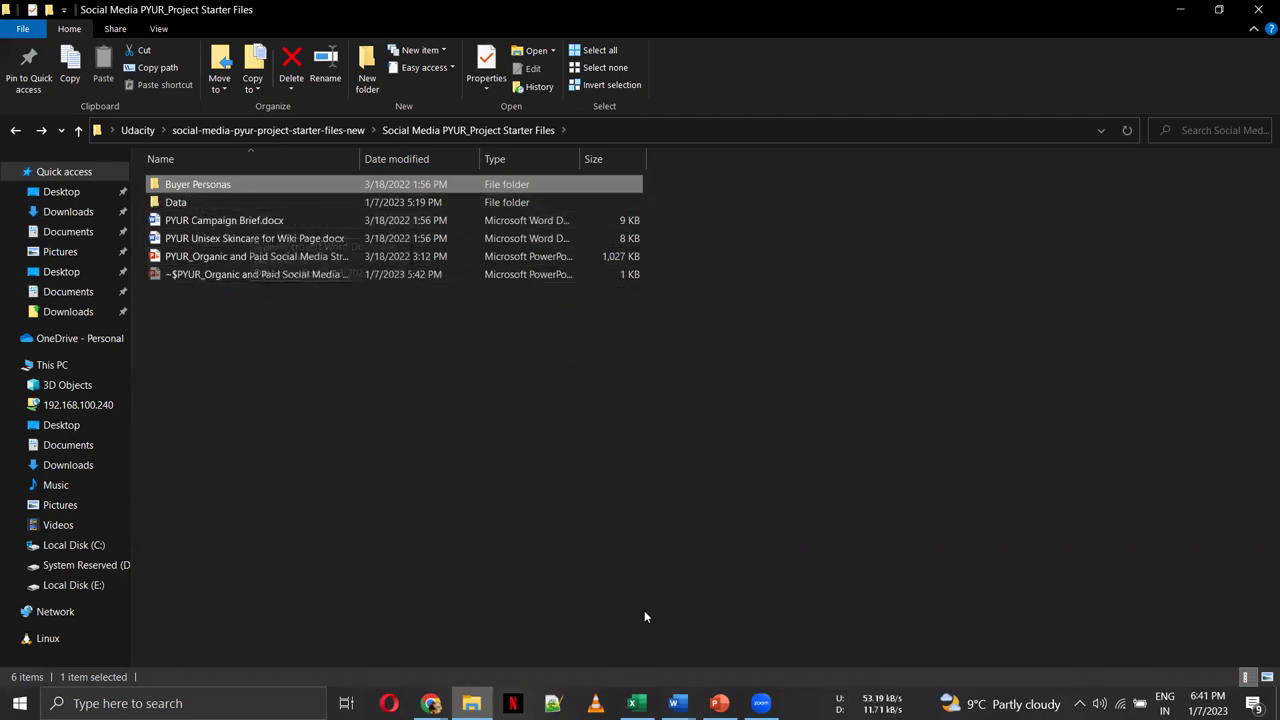
# Step: Switch to PYUR Campaign Brief.docx in Word and read from the company background through the objective, target, brand voice and insight sections
pyautogui.click(673, 700)
pyautogui.click(600, 606)
pyautogui.scroll(15, 527, 408)
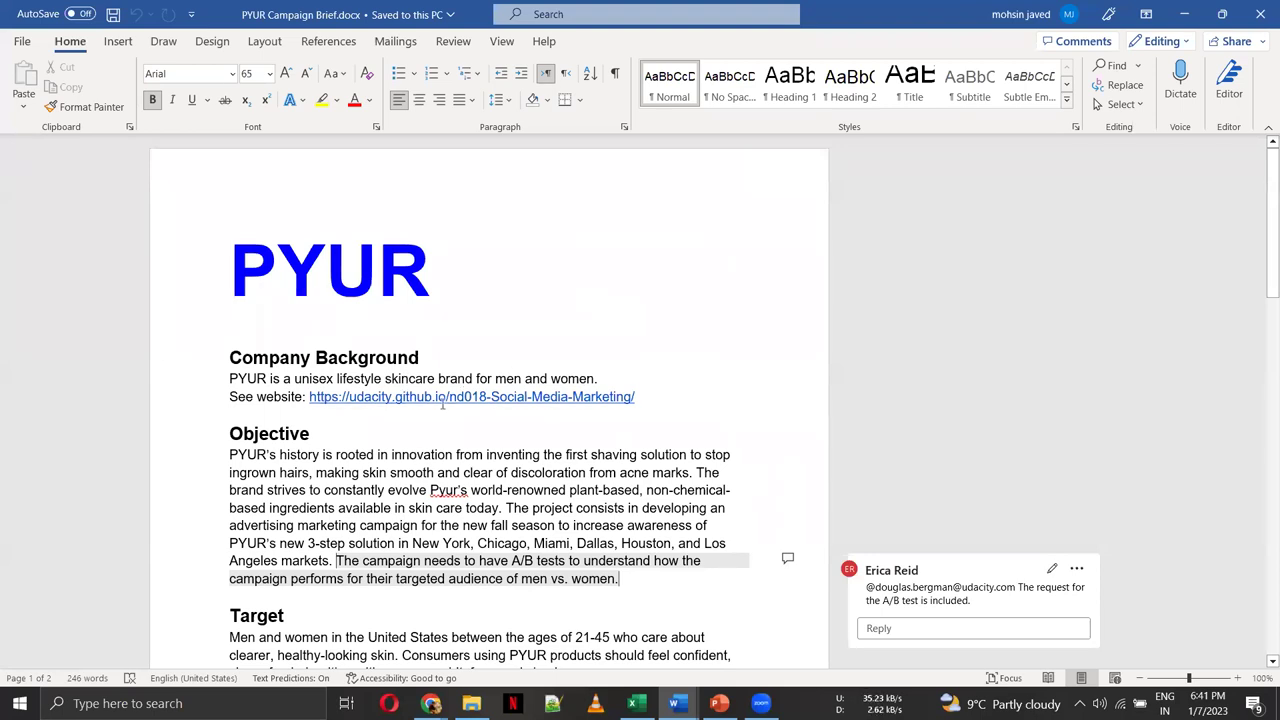
pyautogui.click(260, 420)
pyautogui.scroll(-2, 257, 432)
pyautogui.scroll(-4, 259, 428)
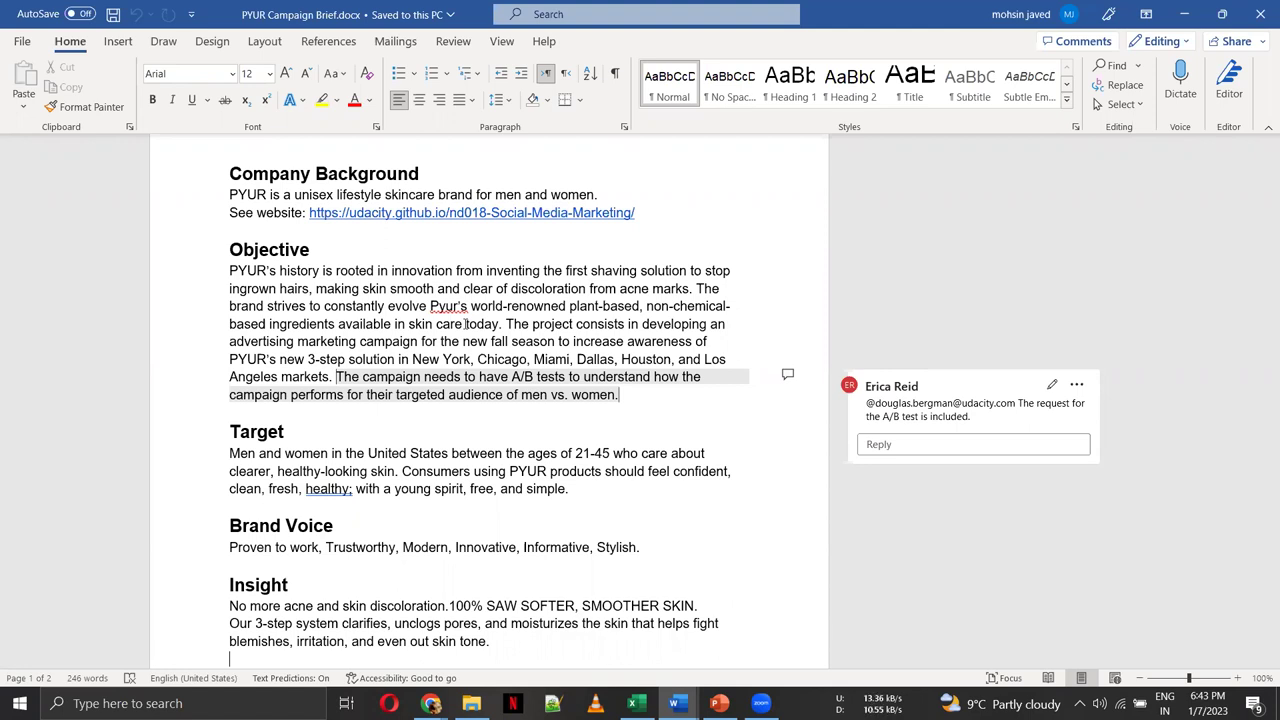
# Step: Examine the Objective paragraph of the campaign brief and select the words "A/B tests" in its last sentence
pyautogui.moveTo(632, 405); pyautogui.dragTo(169, 298)
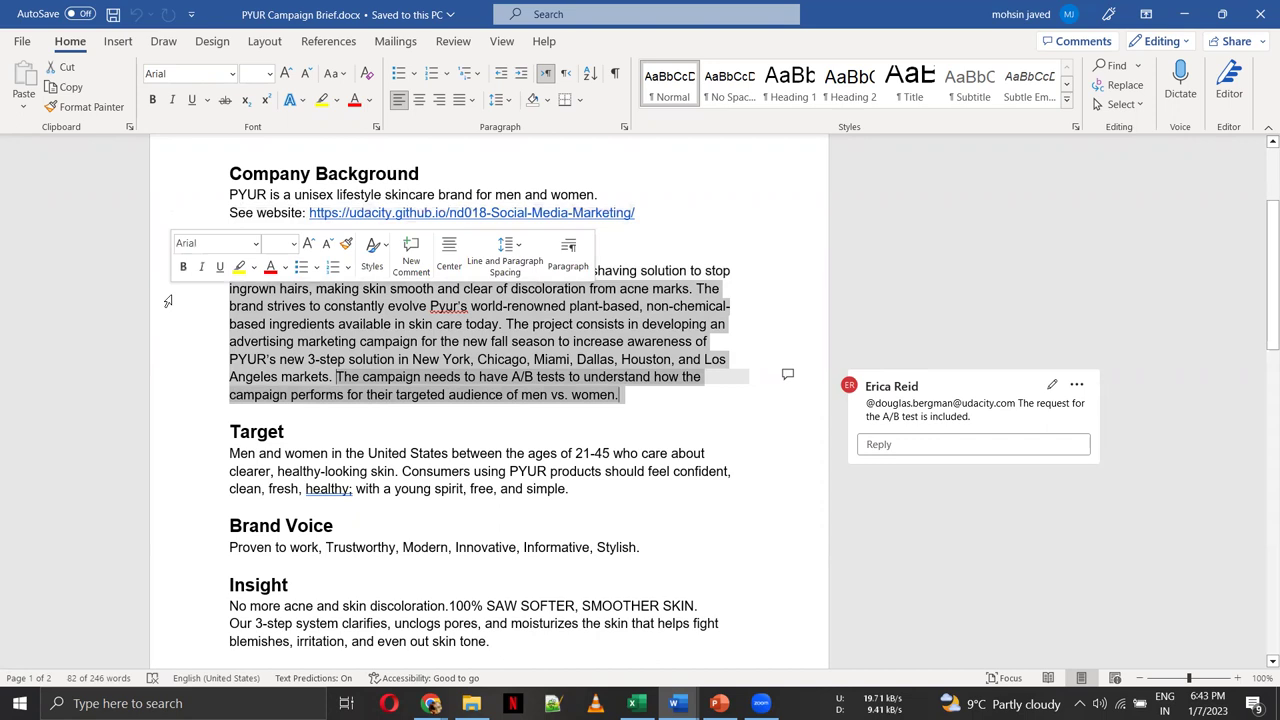
pyautogui.click(182, 305)
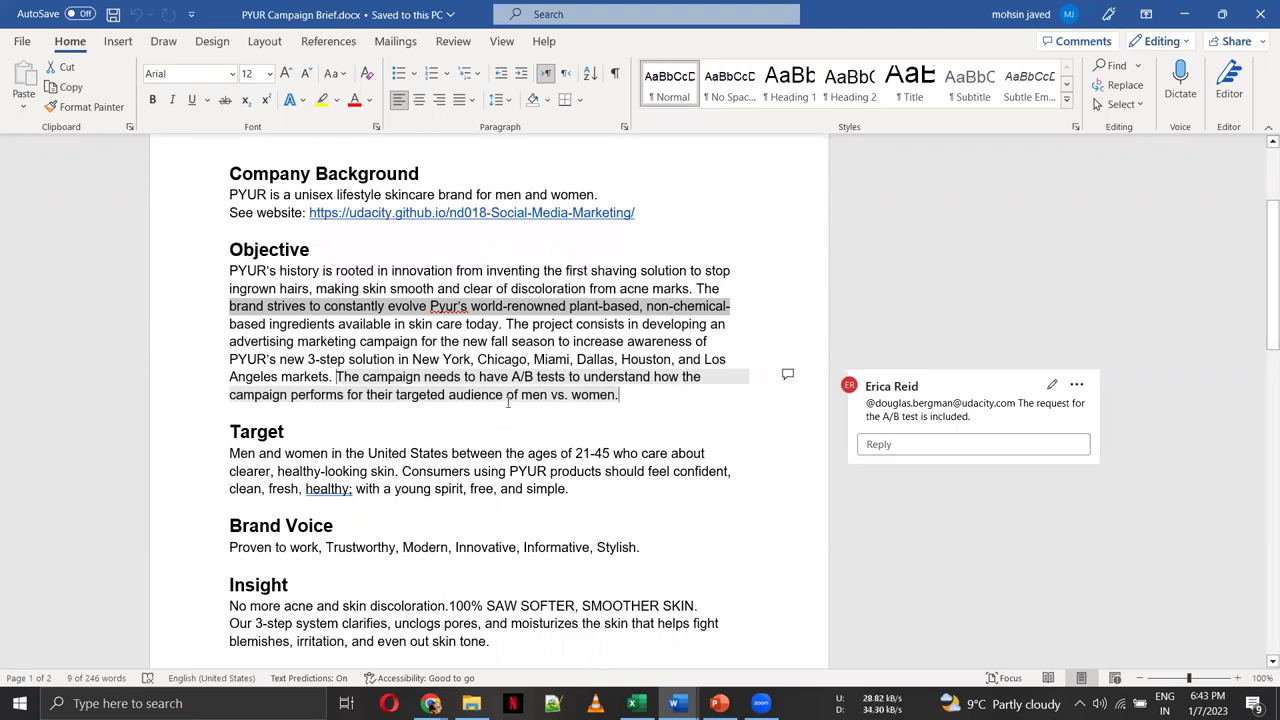
pyautogui.moveTo(514, 380)
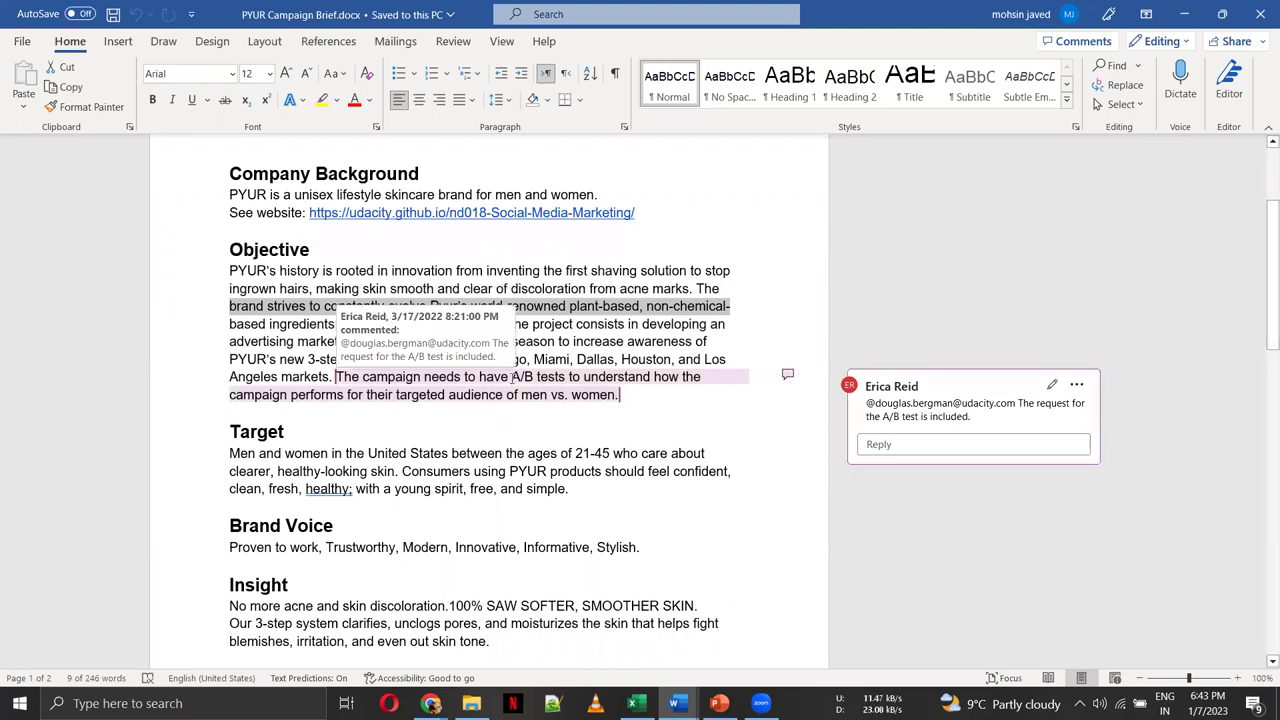
pyautogui.moveTo(513, 380); pyautogui.dragTo(566, 386)
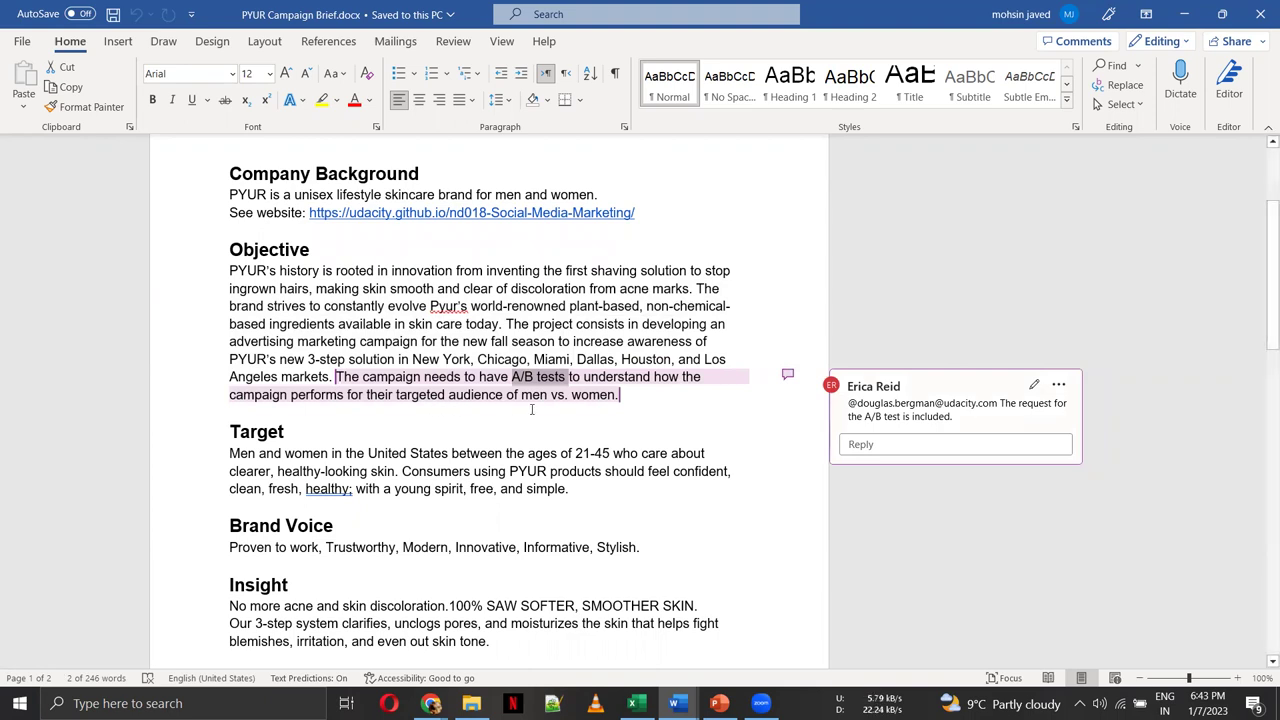
# Step: Select the A/B test sentence ending the Objective section, and the full Target paragraph, to review both
pyautogui.moveTo(628, 393); pyautogui.dragTo(336, 378)
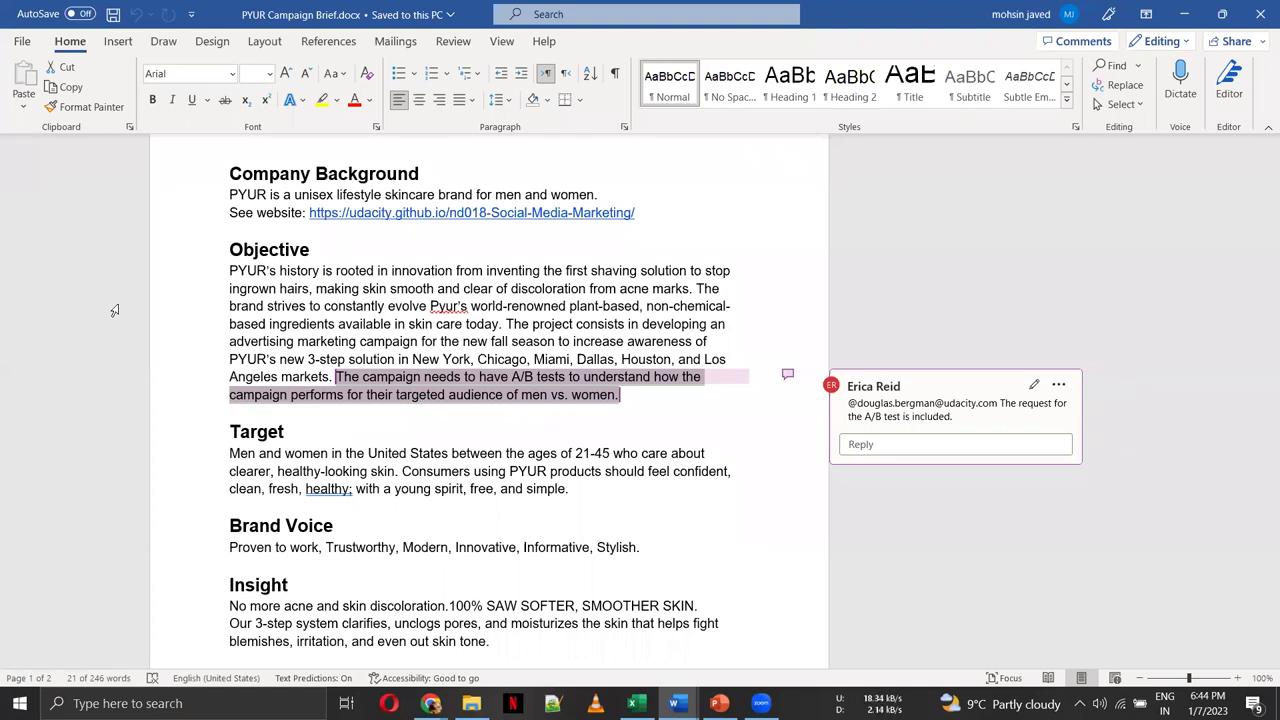
pyautogui.click(251, 432)
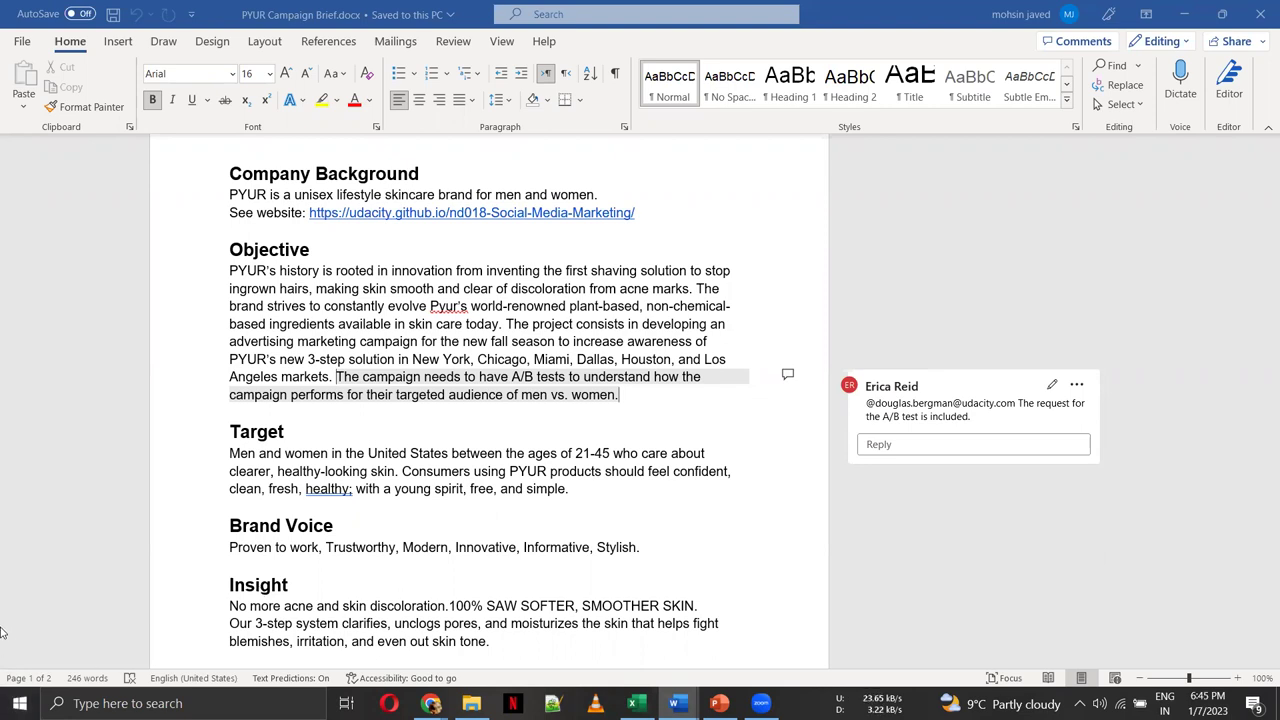
pyautogui.click(233, 454)
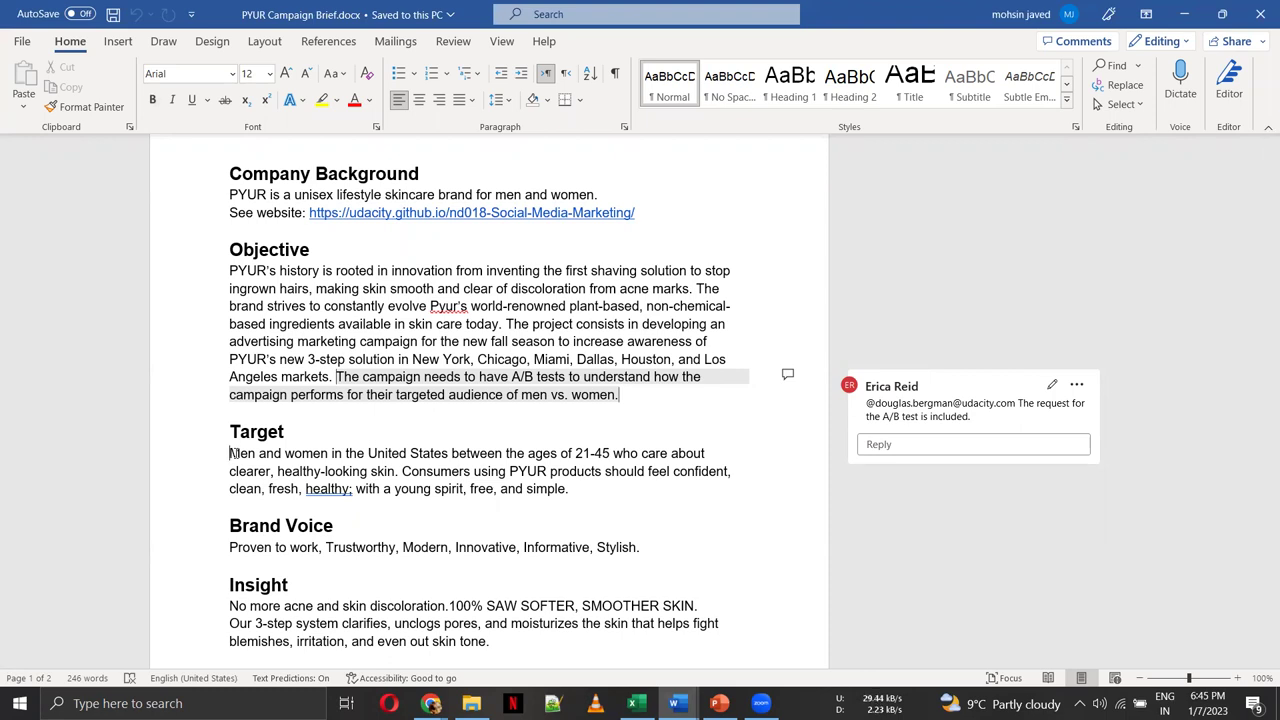
pyautogui.hotkey('shift', 'Down')
pyautogui.hotkey('shift', 'Down')
pyautogui.hotkey('shift', 'Down')
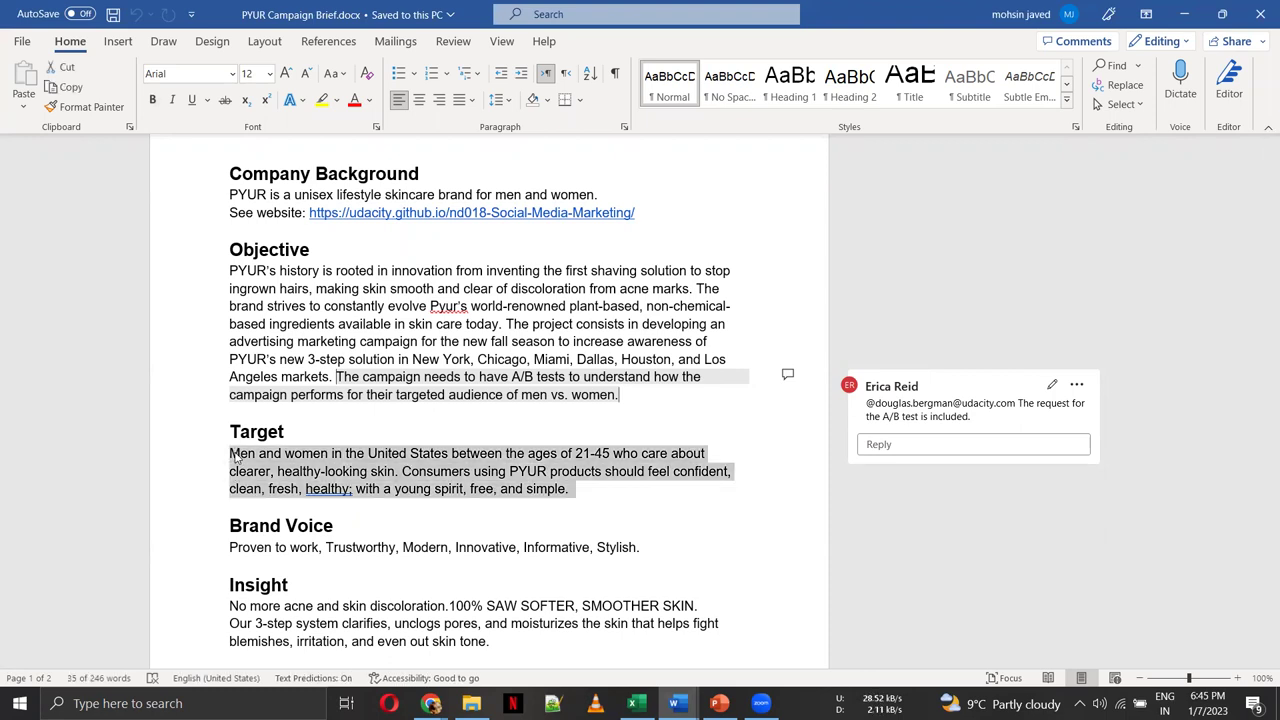
pyautogui.press('Down')
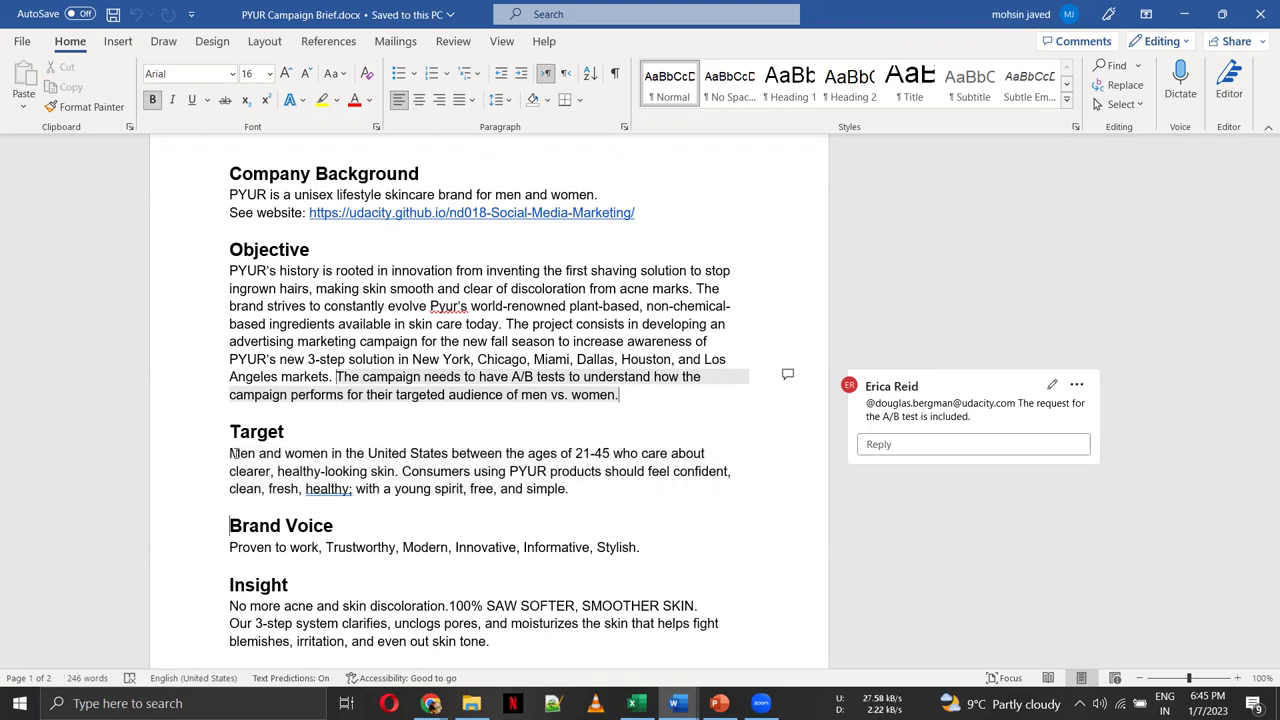
# Step: Examine the Brand Voice section, selecting its line of brand traits and its heading
pyautogui.hotkey('shift', 'Down')
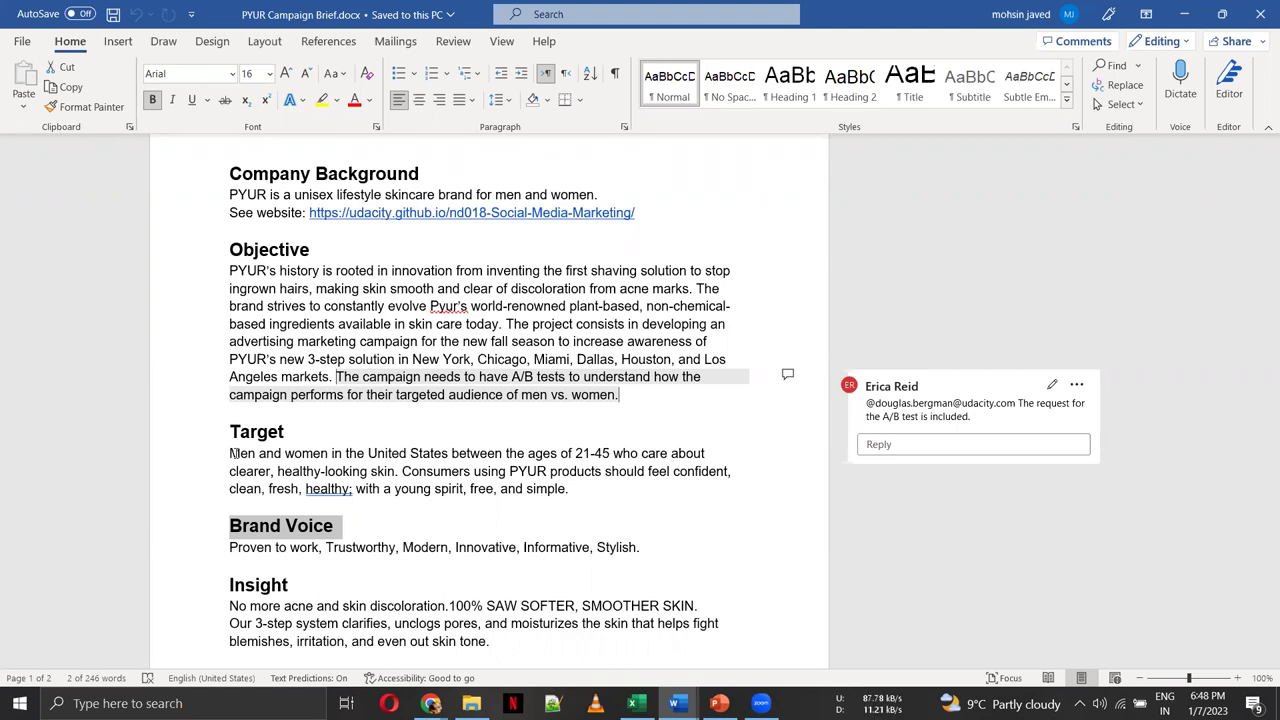
pyautogui.click(265, 557)
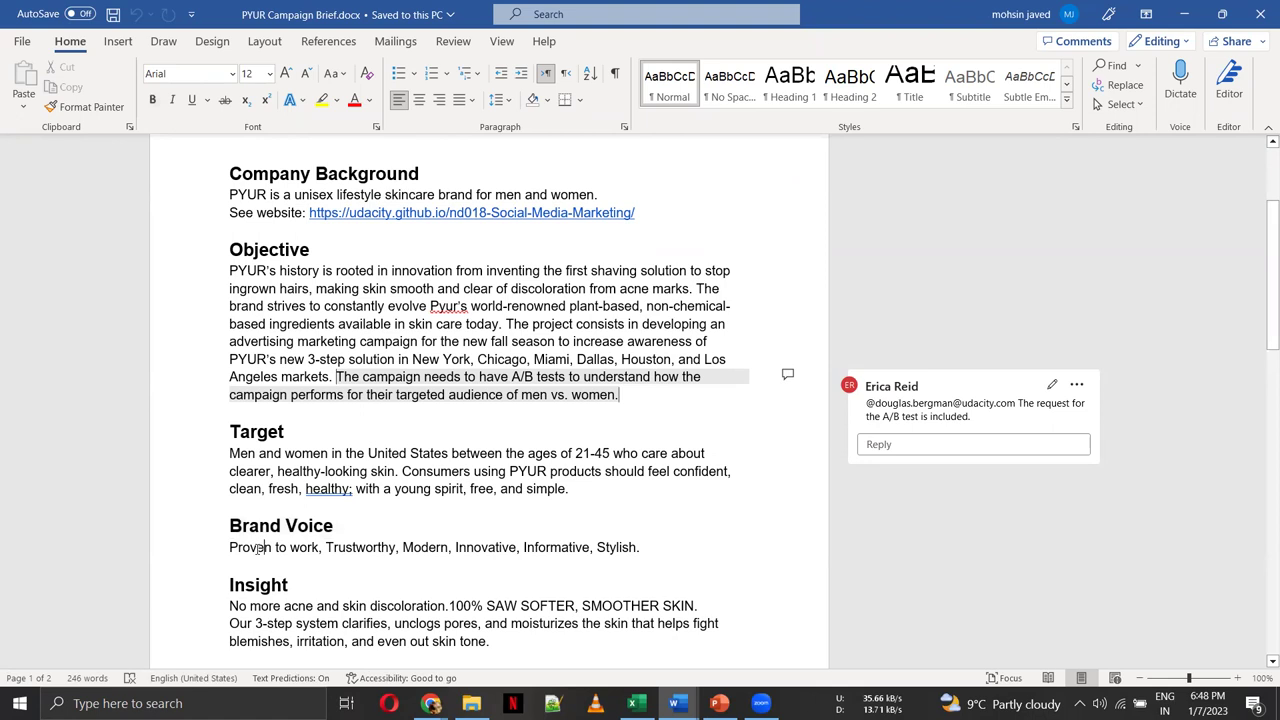
pyautogui.doubleClick(428, 547)
pyautogui.click(451, 545)
pyautogui.moveTo(638, 547); pyautogui.dragTo(228, 547)
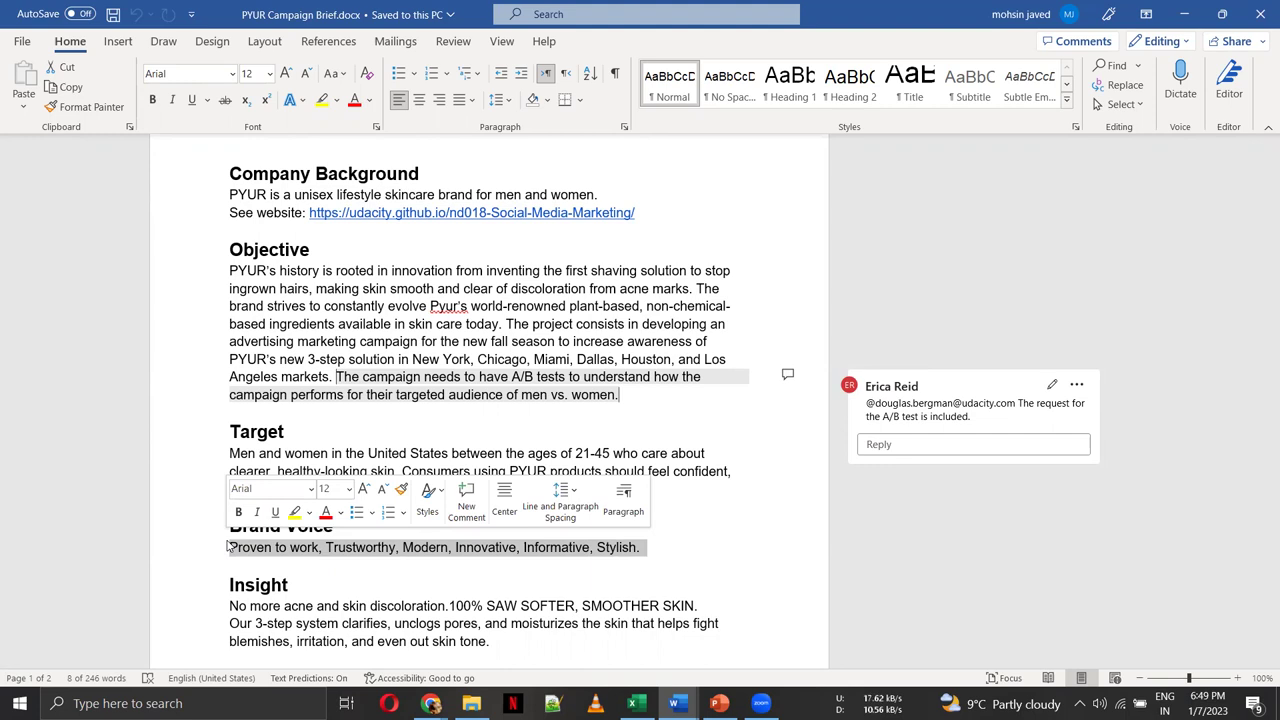
pyautogui.click(197, 536)
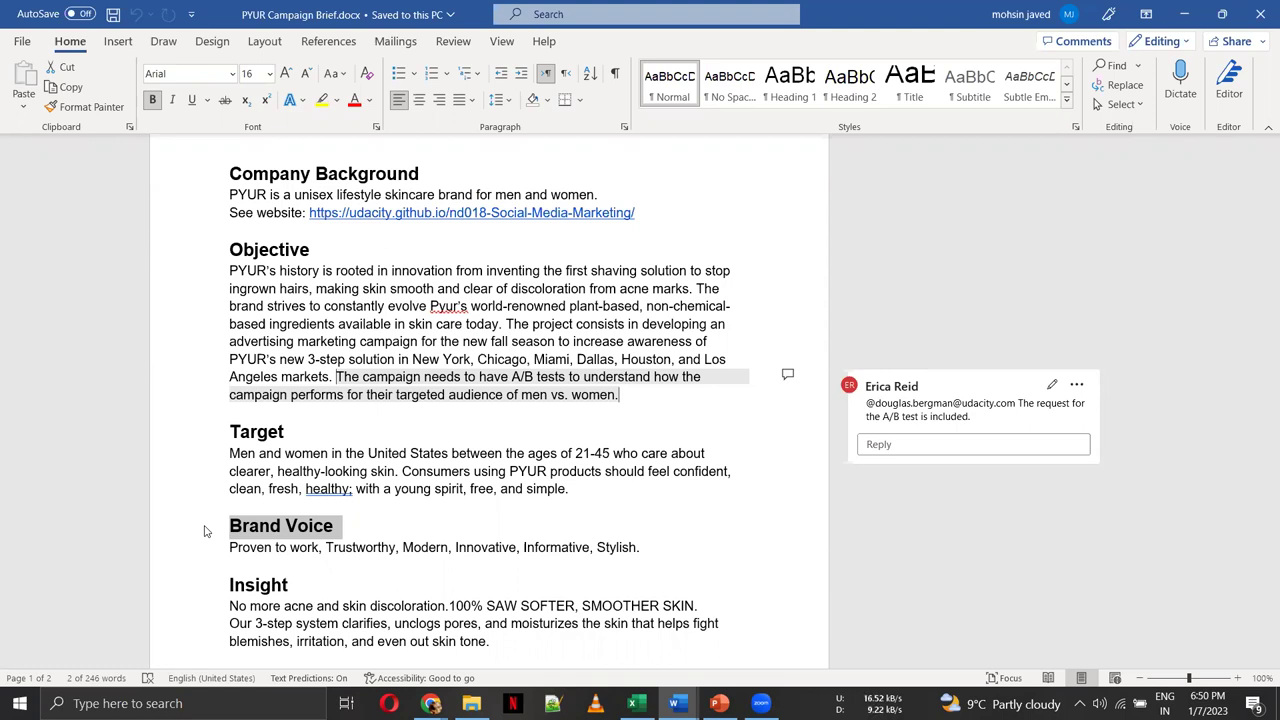
# Step: Examine the Insight section, selecting its heading, its first line, the word "blemishes" and the whole text in turn
pyautogui.press('Down')
pyautogui.press('Down')
pyautogui.press('Down')
pyautogui.press('Down')
pyautogui.press('Down')
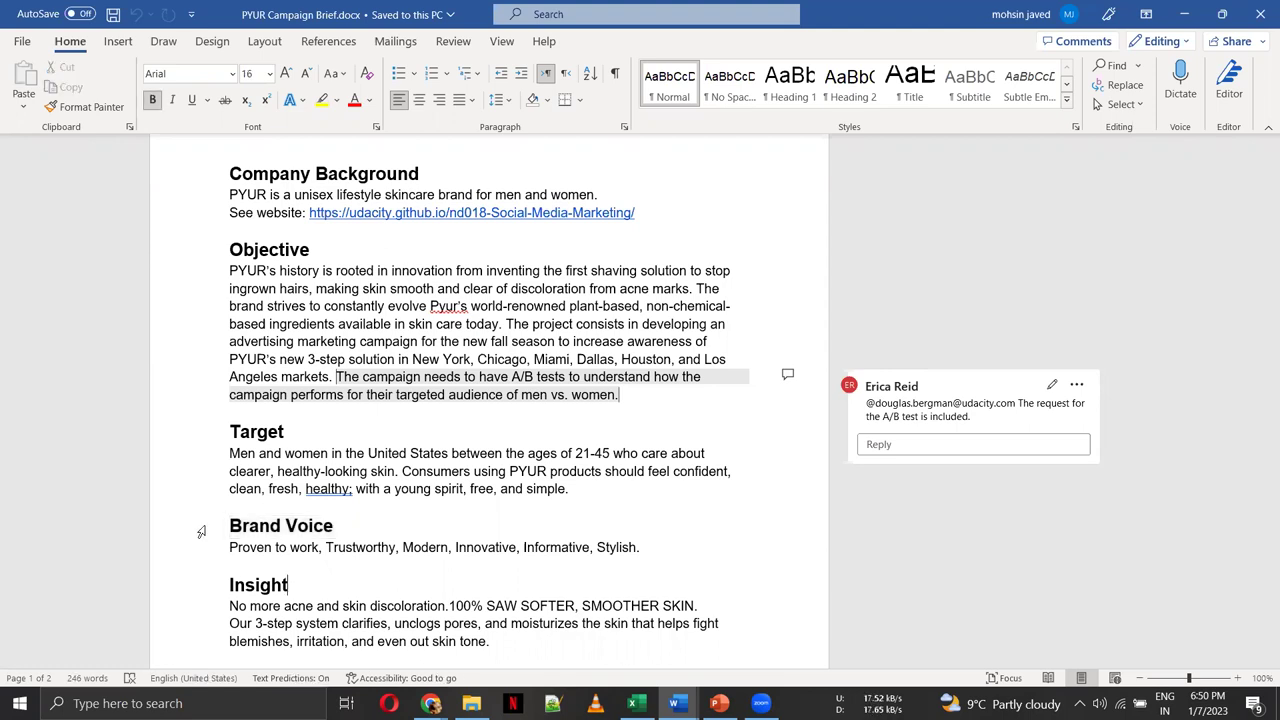
pyautogui.press('Down')
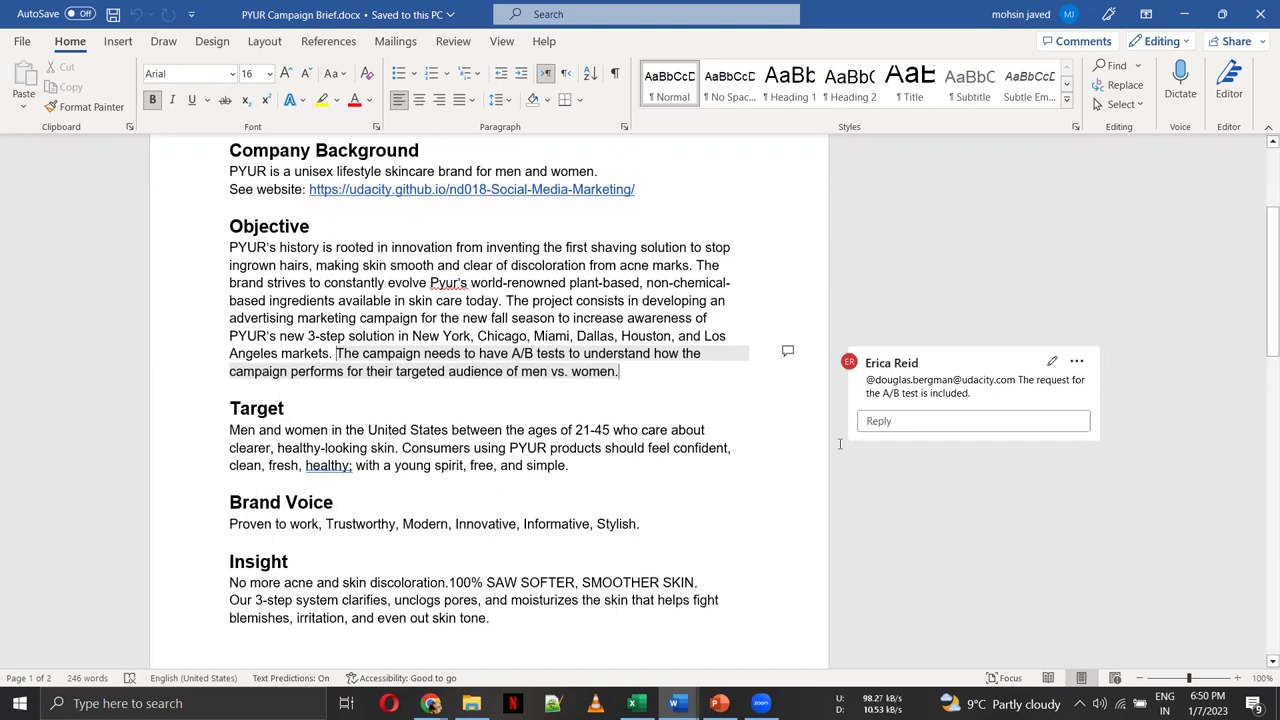
pyautogui.scroll(-2, 1260, 321)
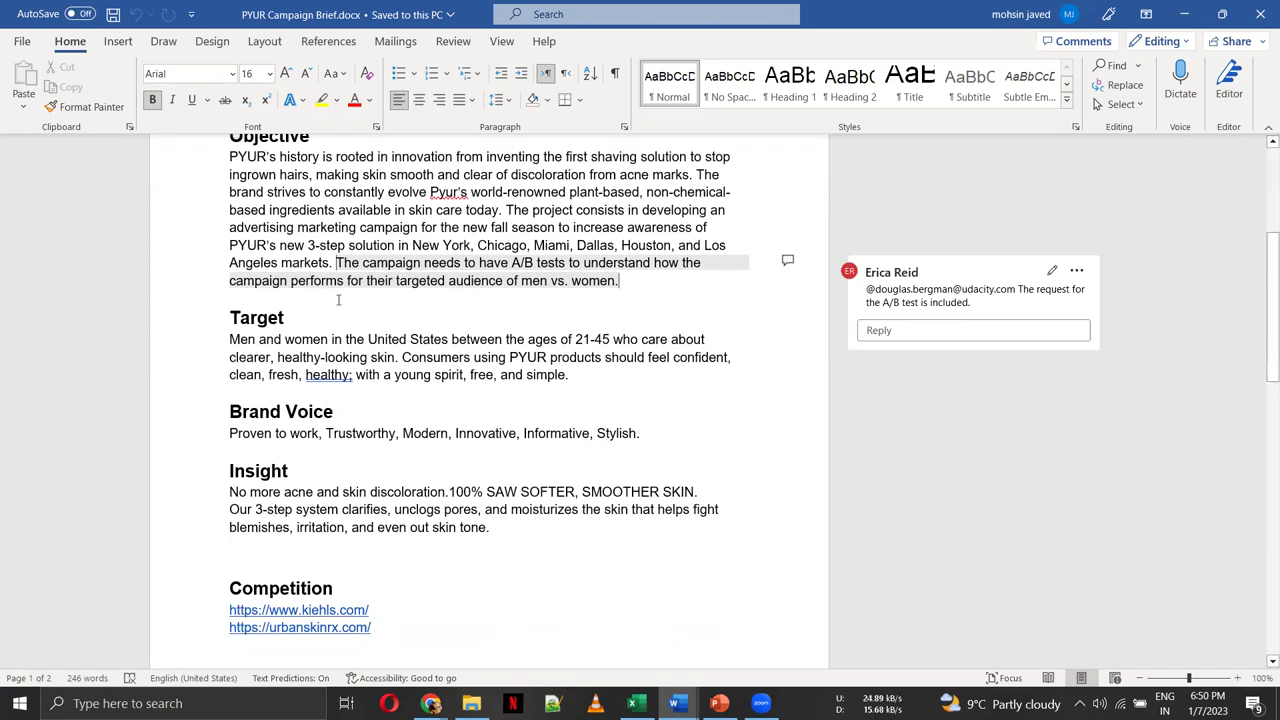
pyautogui.doubleClick(237, 474)
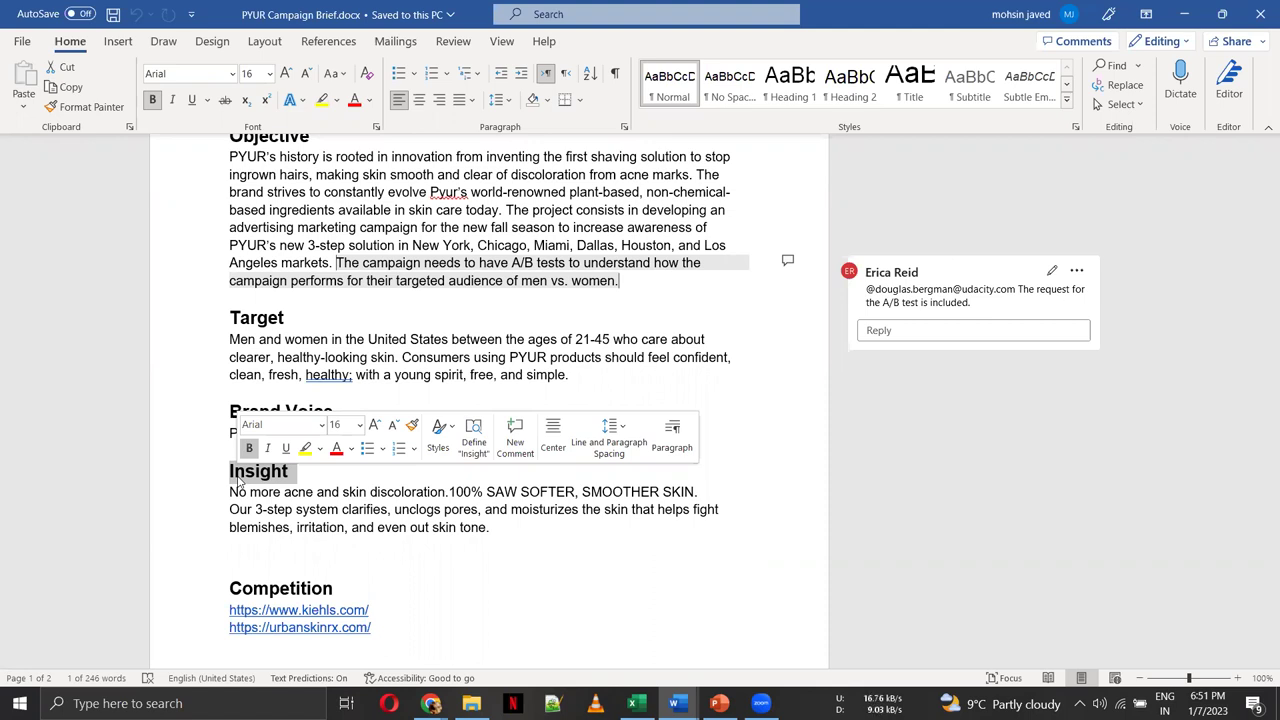
pyautogui.click(212, 491)
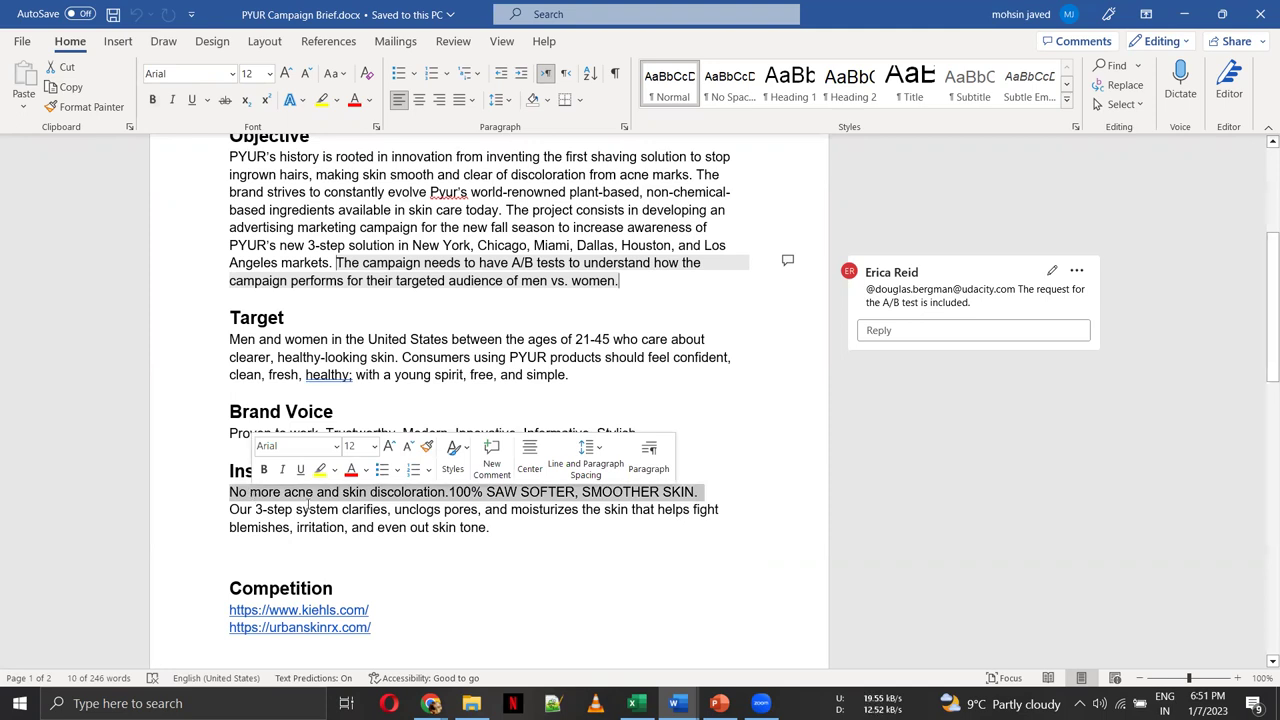
pyautogui.doubleClick(243, 527)
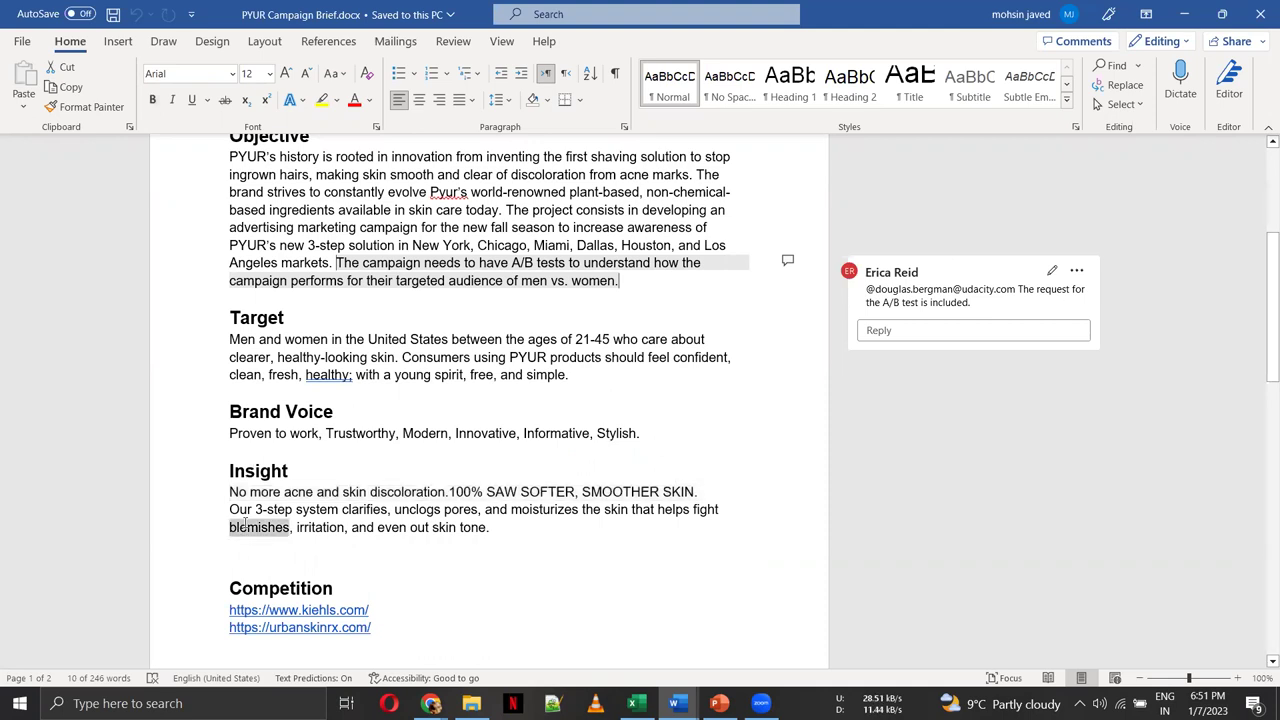
pyautogui.click(245, 522)
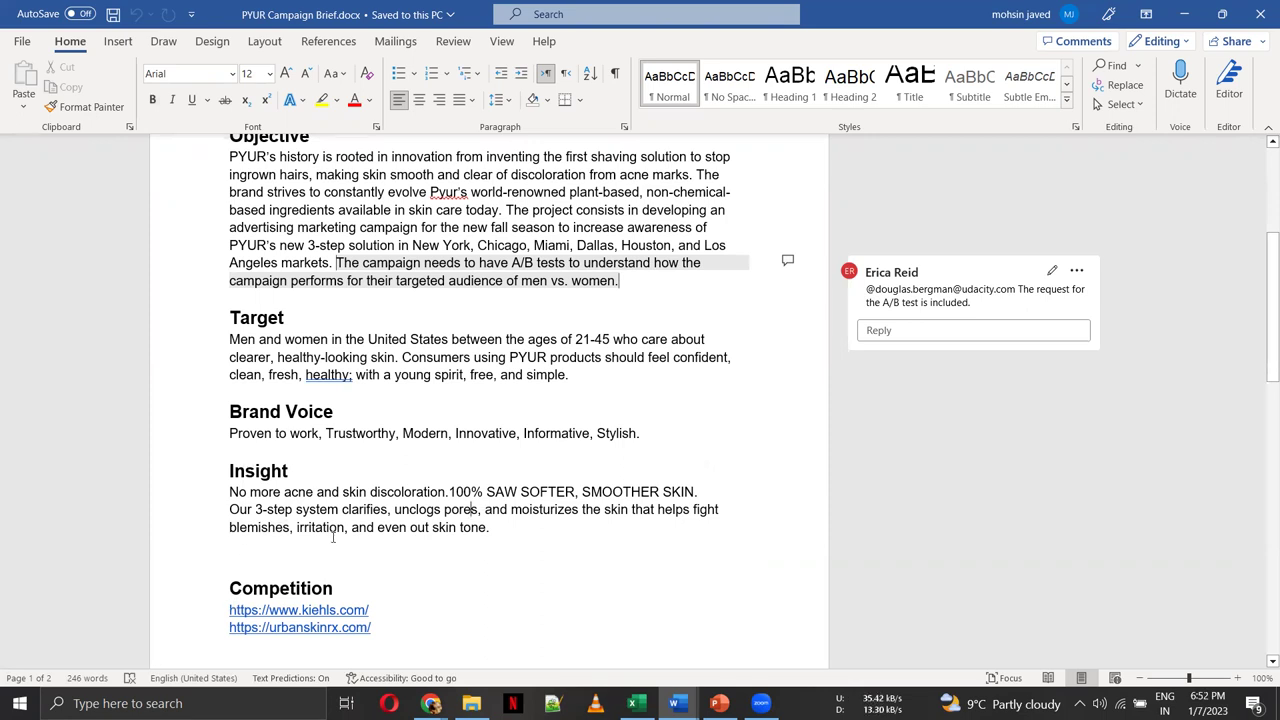
pyautogui.doubleClick(214, 502)
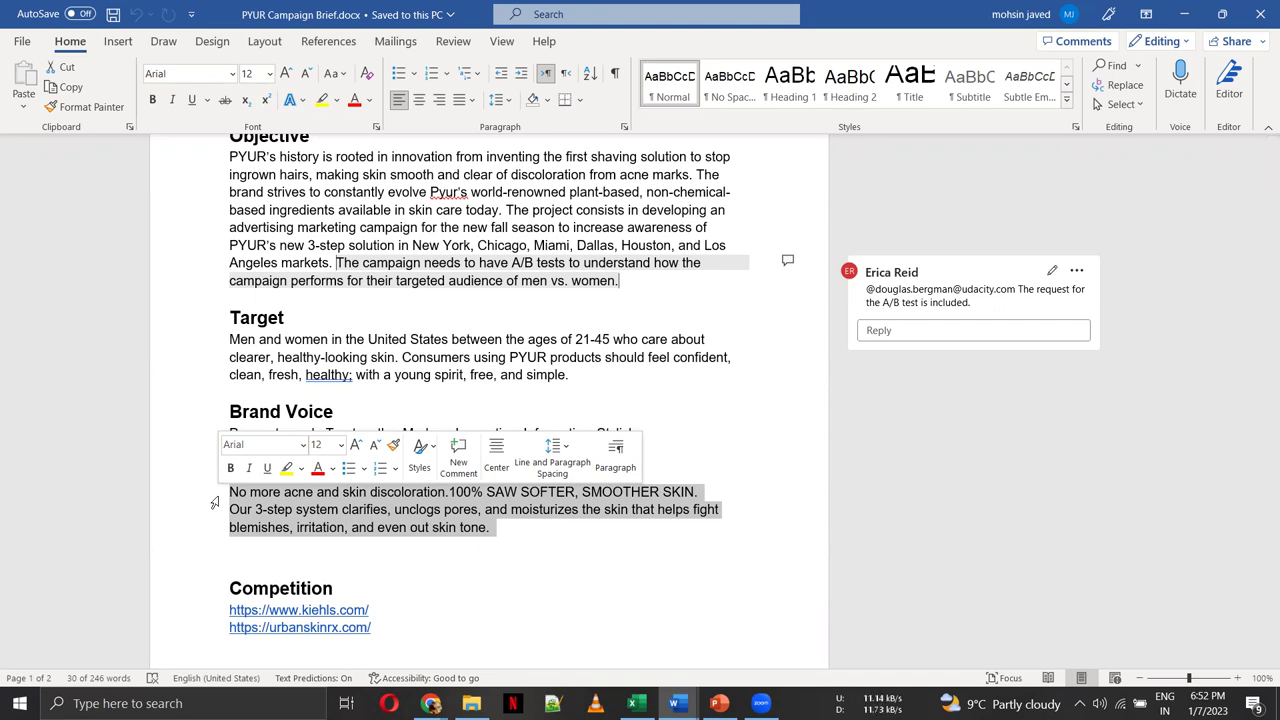
pyautogui.press('Down')
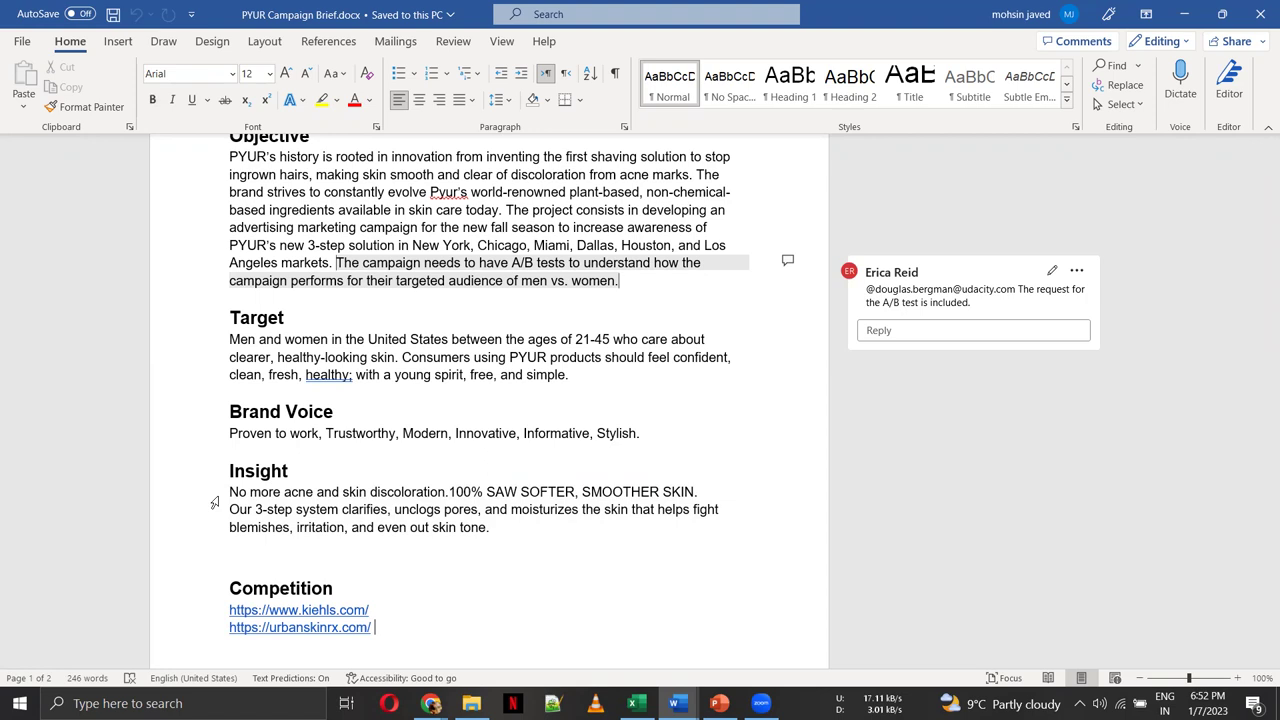
# Step: Move on to the Competition section of the brief and select its heading
pyautogui.hotkey('ctrl', 'End')
pyautogui.press('Up')
pyautogui.press('Up')
pyautogui.press('Up')
pyautogui.press('Up')
pyautogui.press('Up')
pyautogui.press('Up')
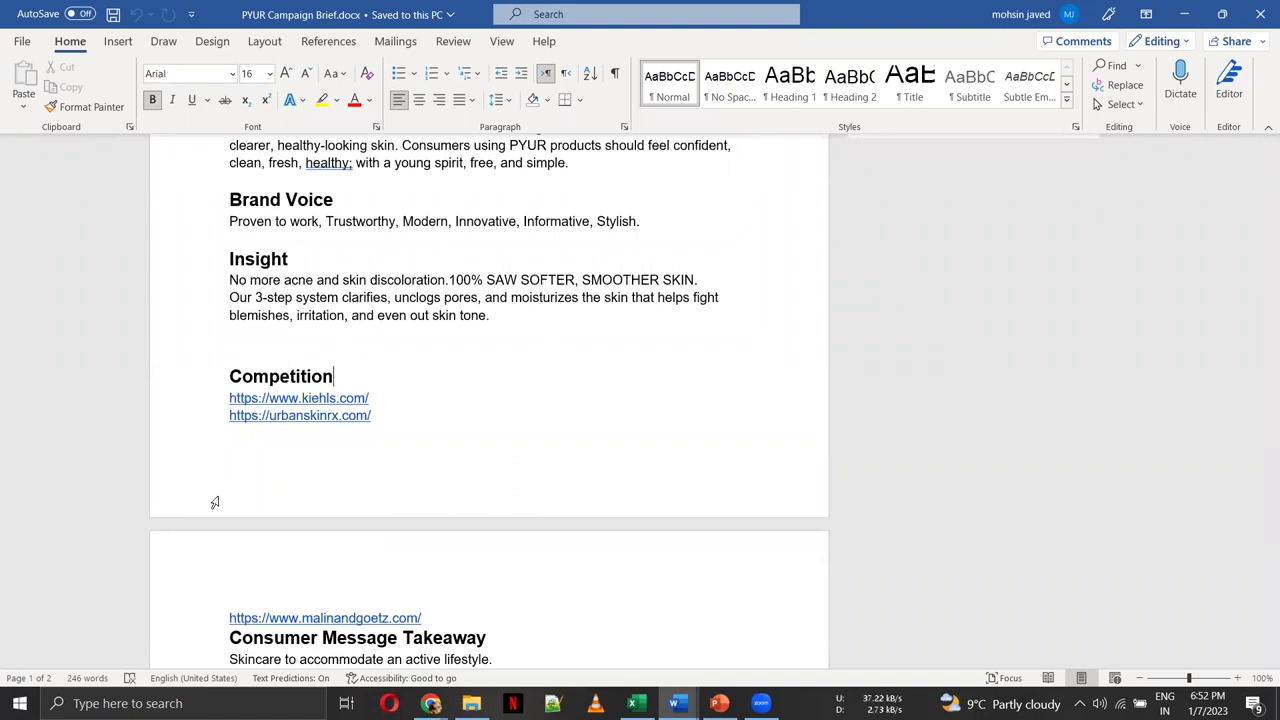
pyautogui.tripleClick(266, 380)
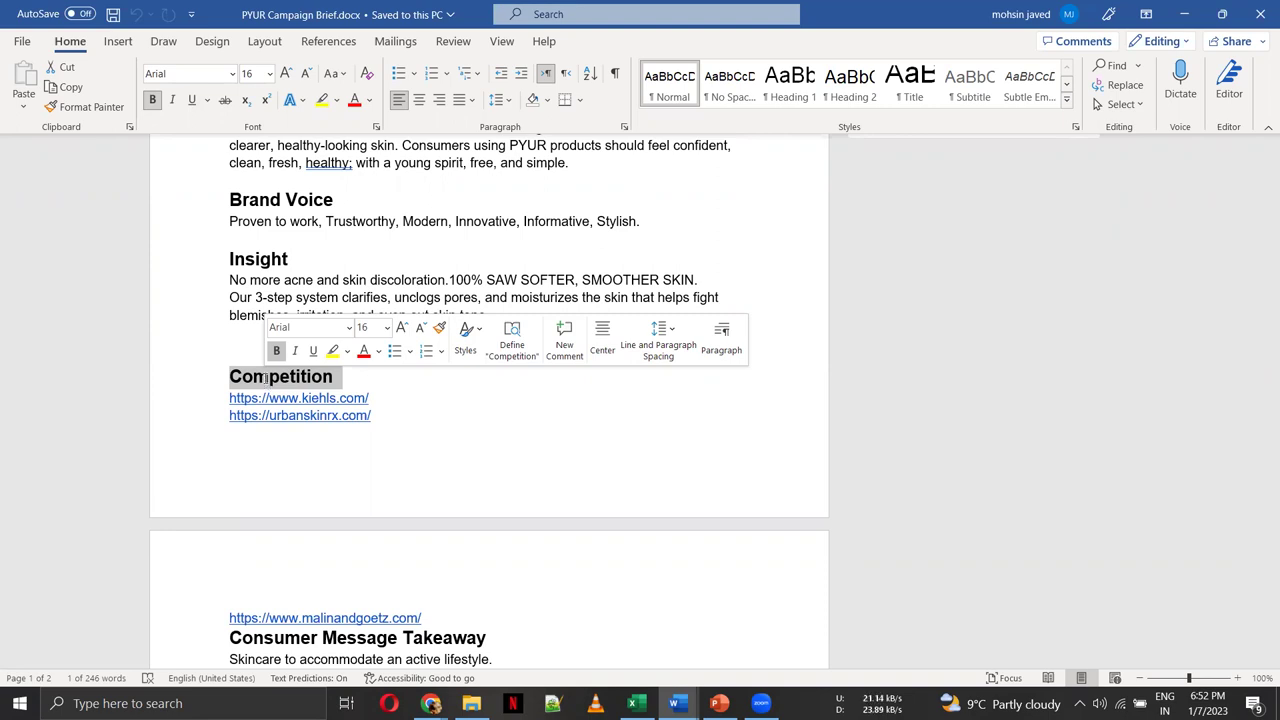
# Step: Read on to the brief's second page, selecting the Consumer Message Takeaway line and the Advertising Medium heading
pyautogui.press('Down')
pyautogui.press('Down')
pyautogui.press('Down')
pyautogui.press('Down')
pyautogui.press('Down')
pyautogui.press('Down')
pyautogui.press('Down')
pyautogui.press('Down')
pyautogui.press('Down')
pyautogui.press('Down')
pyautogui.press('Down')
pyautogui.press('Down')
pyautogui.press('Down')
pyautogui.press('Down')
pyautogui.press('Down')
pyautogui.press('Down')
pyautogui.press('Down')
pyautogui.press('Down')
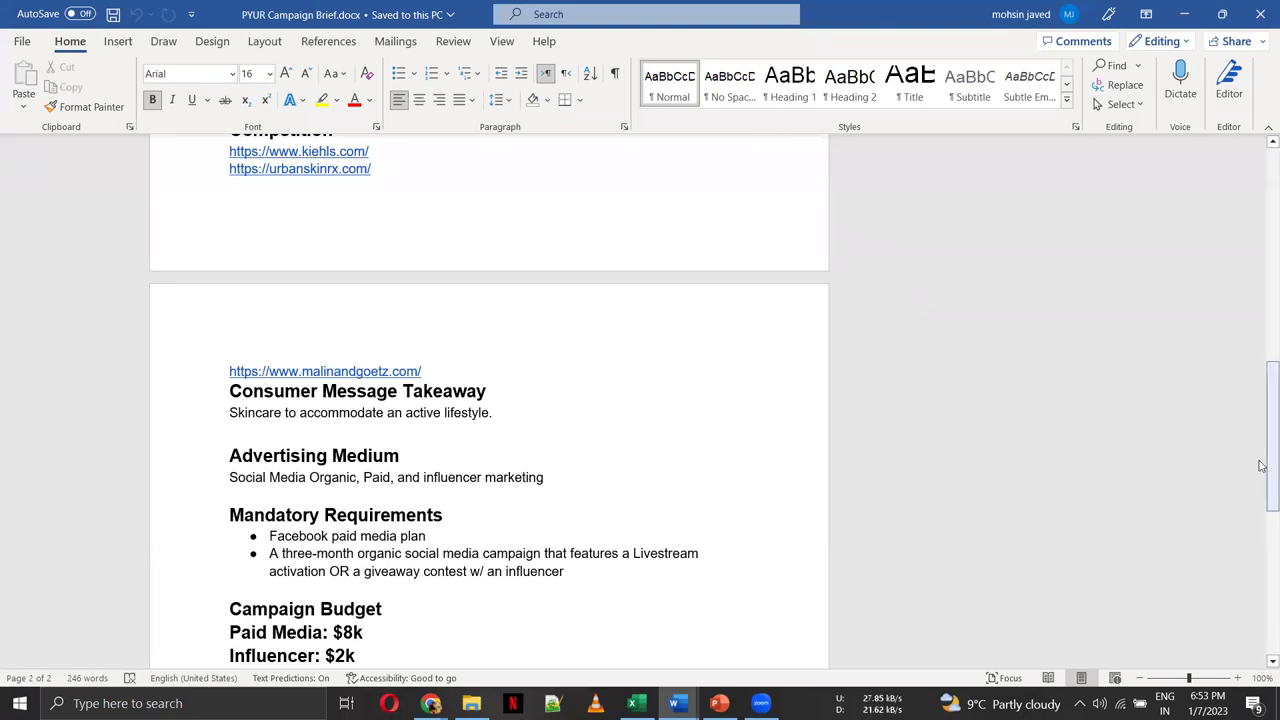
pyautogui.moveTo(1262, 472); pyautogui.dragTo(1263, 481)
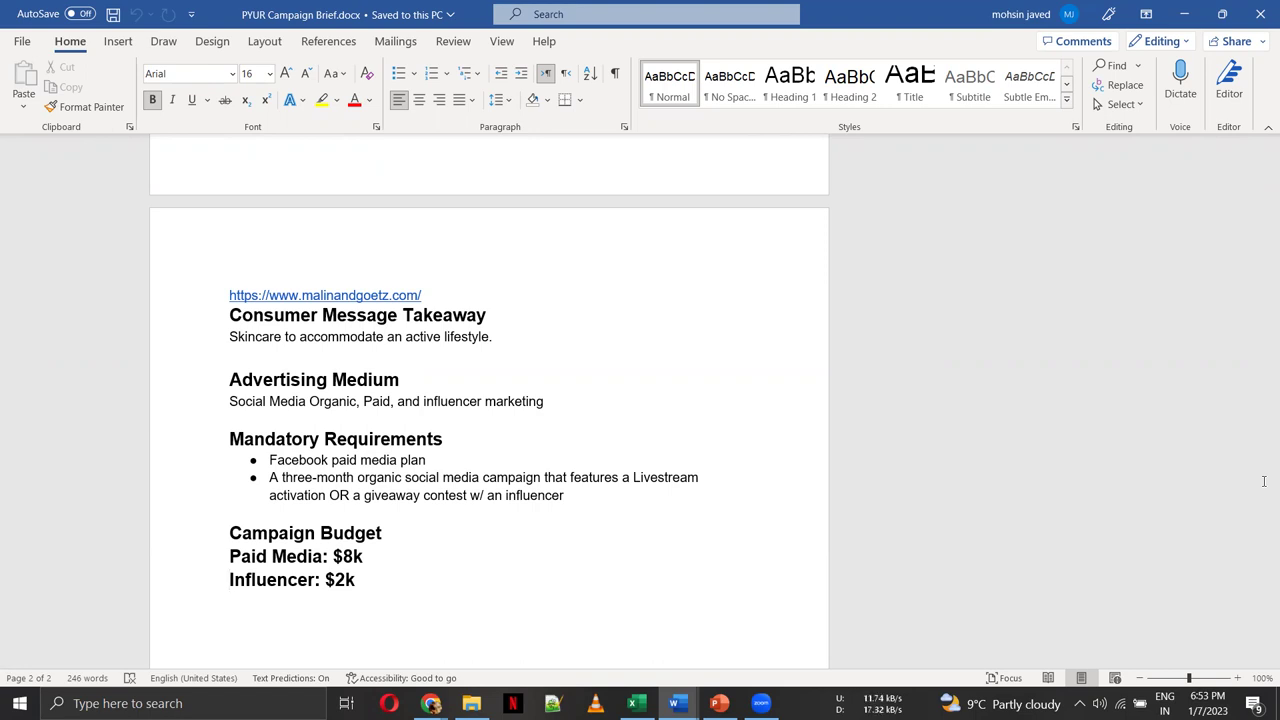
pyautogui.press('Up')
pyautogui.tripleClick(435, 338)
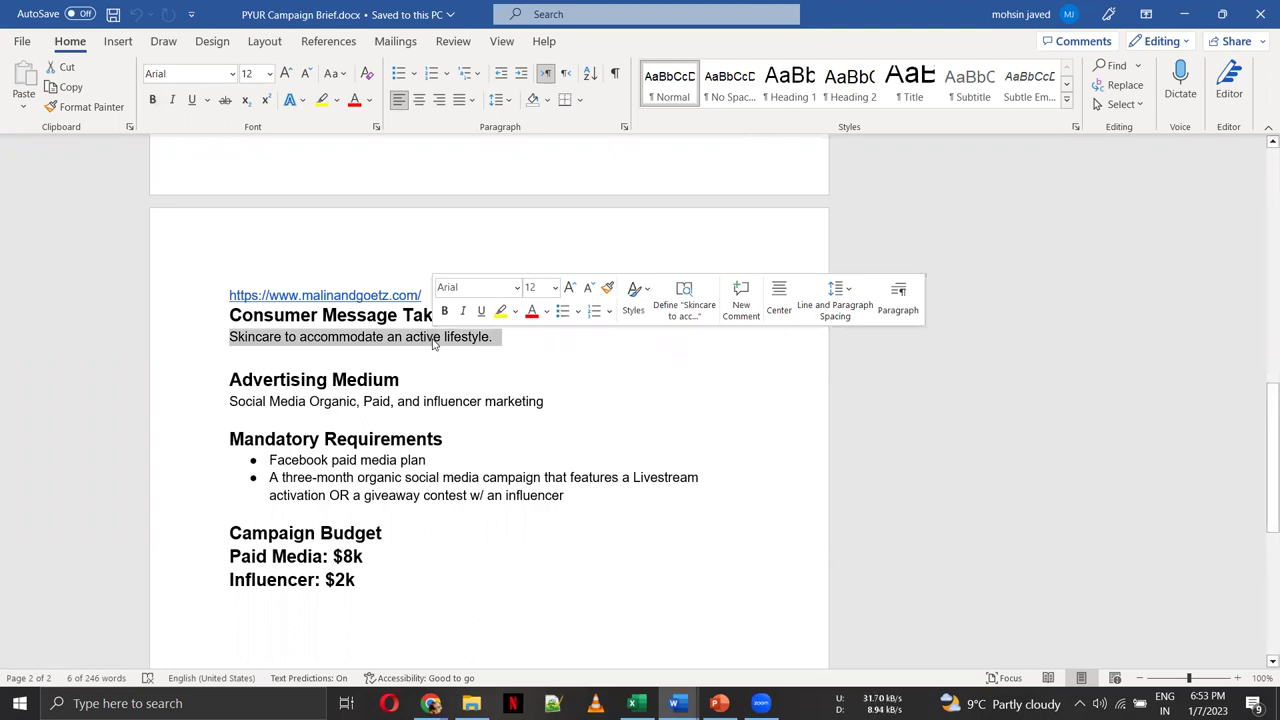
pyautogui.doubleClick(291, 382)
pyautogui.click(291, 382)
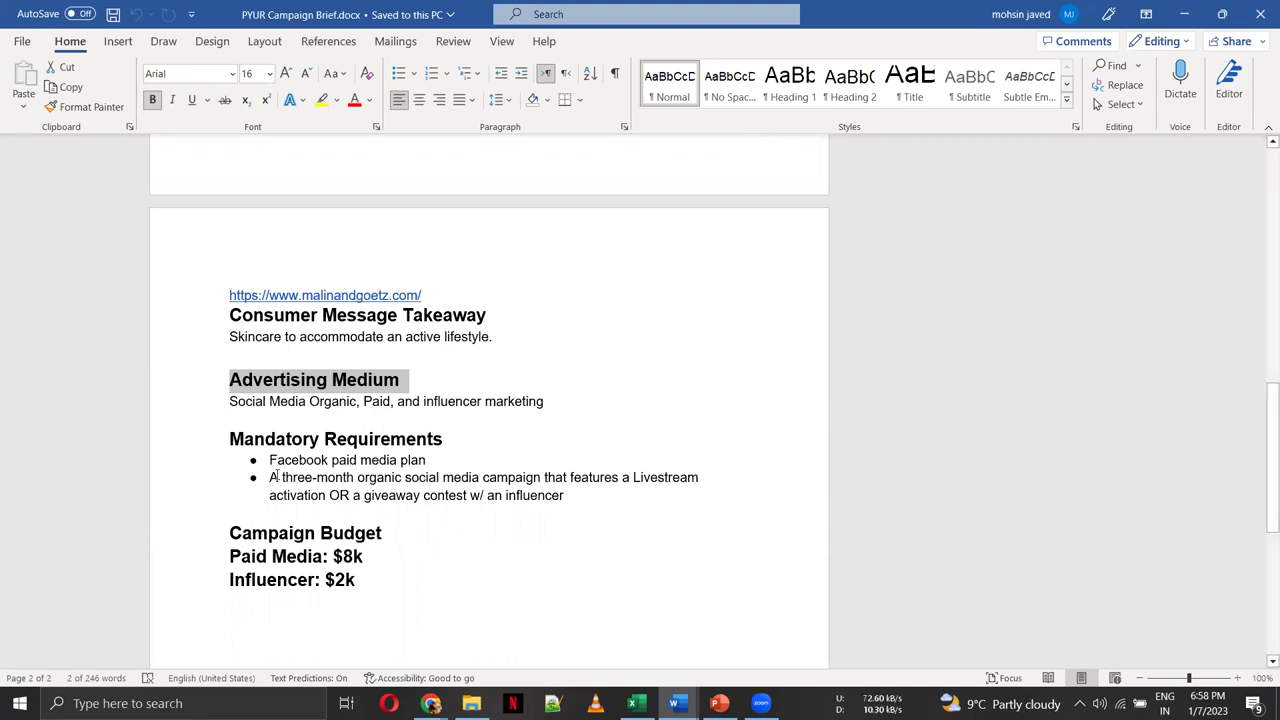
# Step: Review the Mandatory Requirements, selecting the Facebook paid media plan bullet, the three-month organic campaign bullet and the word "giveaway"
pyautogui.moveTo(270, 460); pyautogui.dragTo(449, 458)
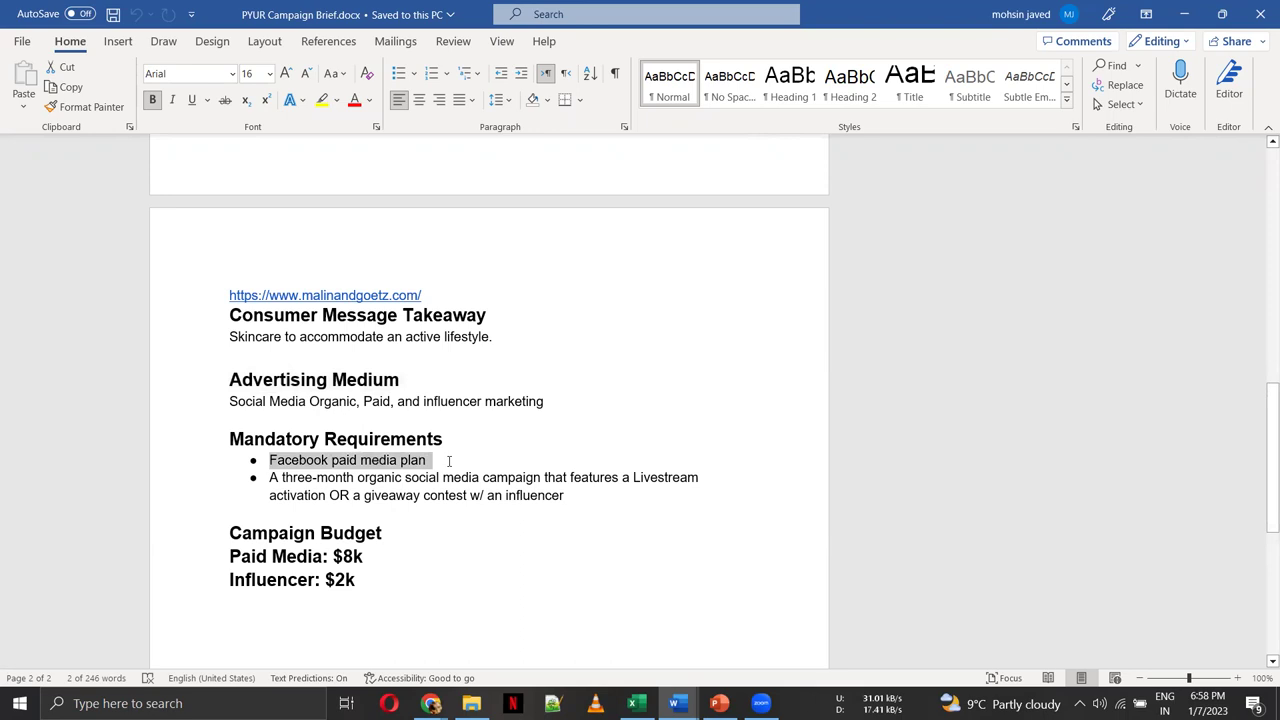
pyautogui.tripleClick(333, 477)
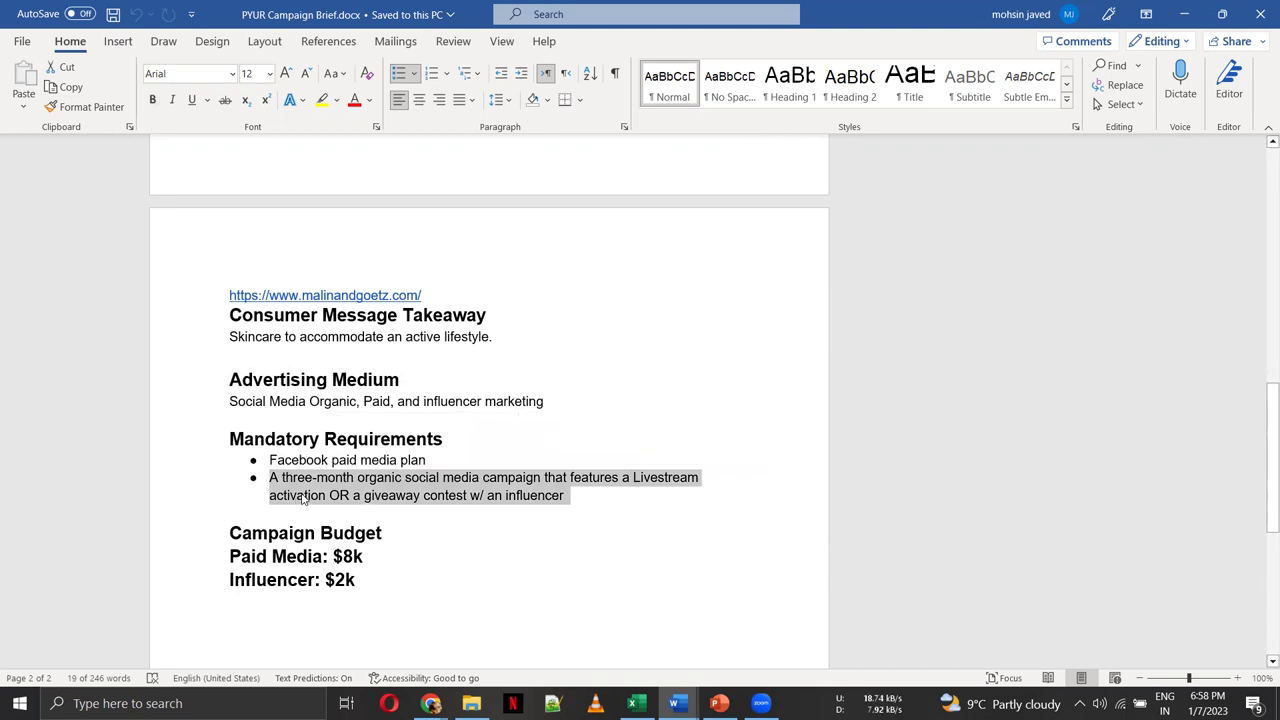
pyautogui.doubleClick(391, 495)
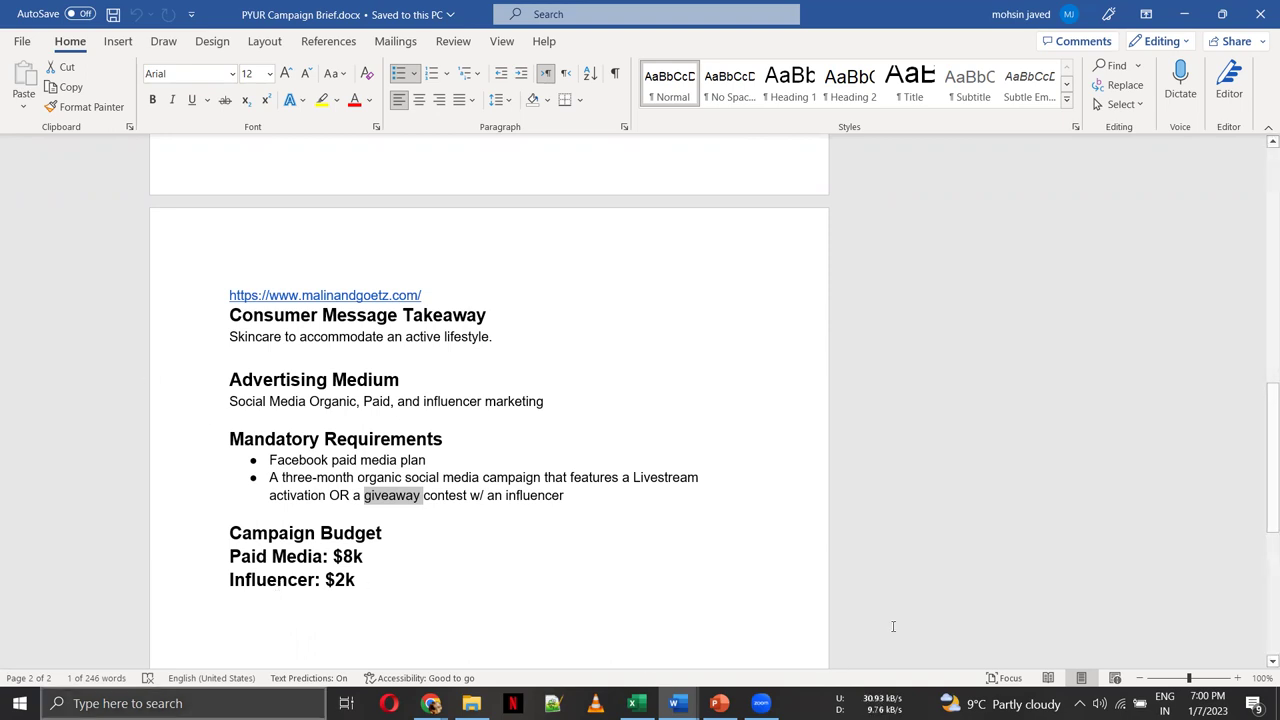
# Step: Return to the Objective section for a last look and close the PYUR Campaign Brief document
pyautogui.moveTo(1262, 515); pyautogui.dragTo(1262, 352)
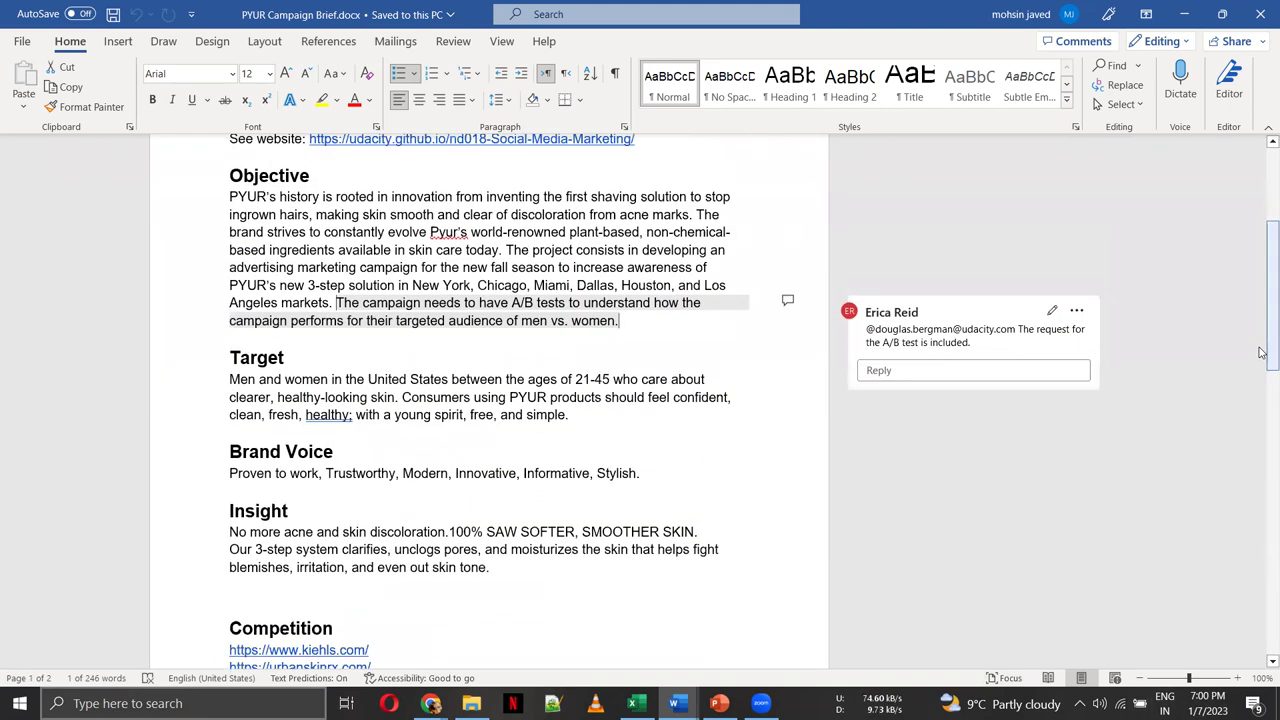
pyautogui.click(1260, 7)
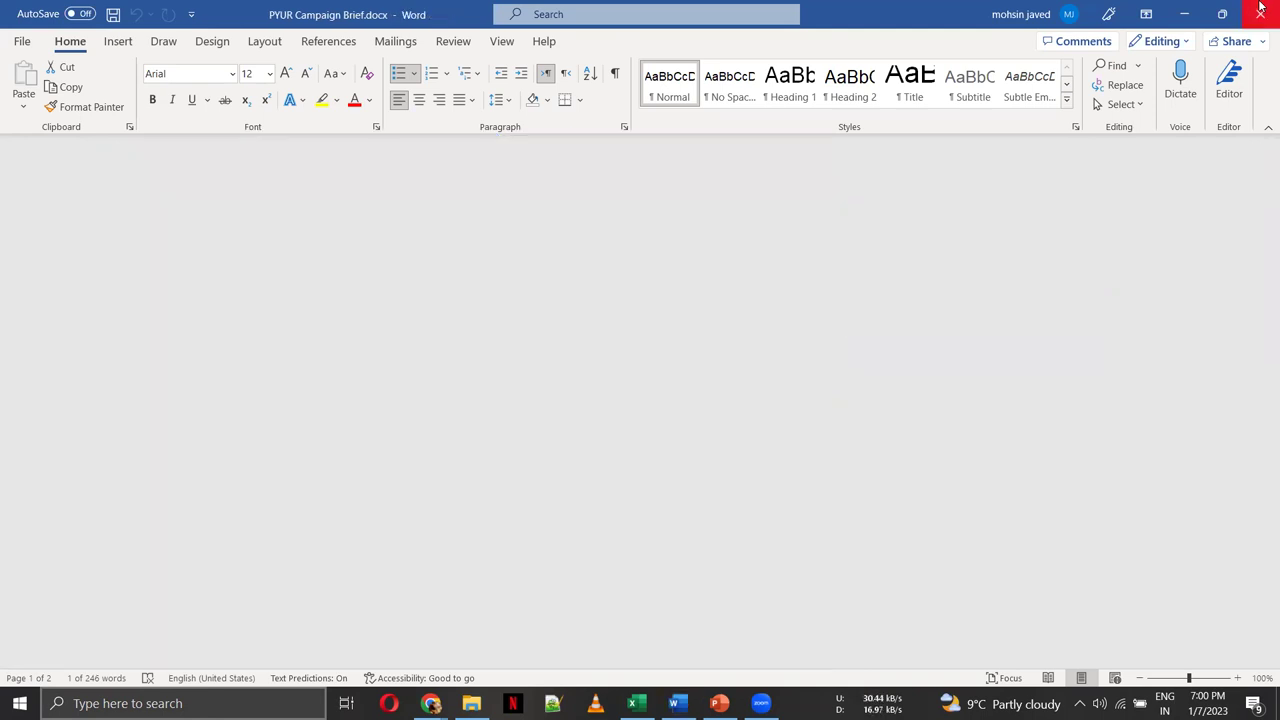
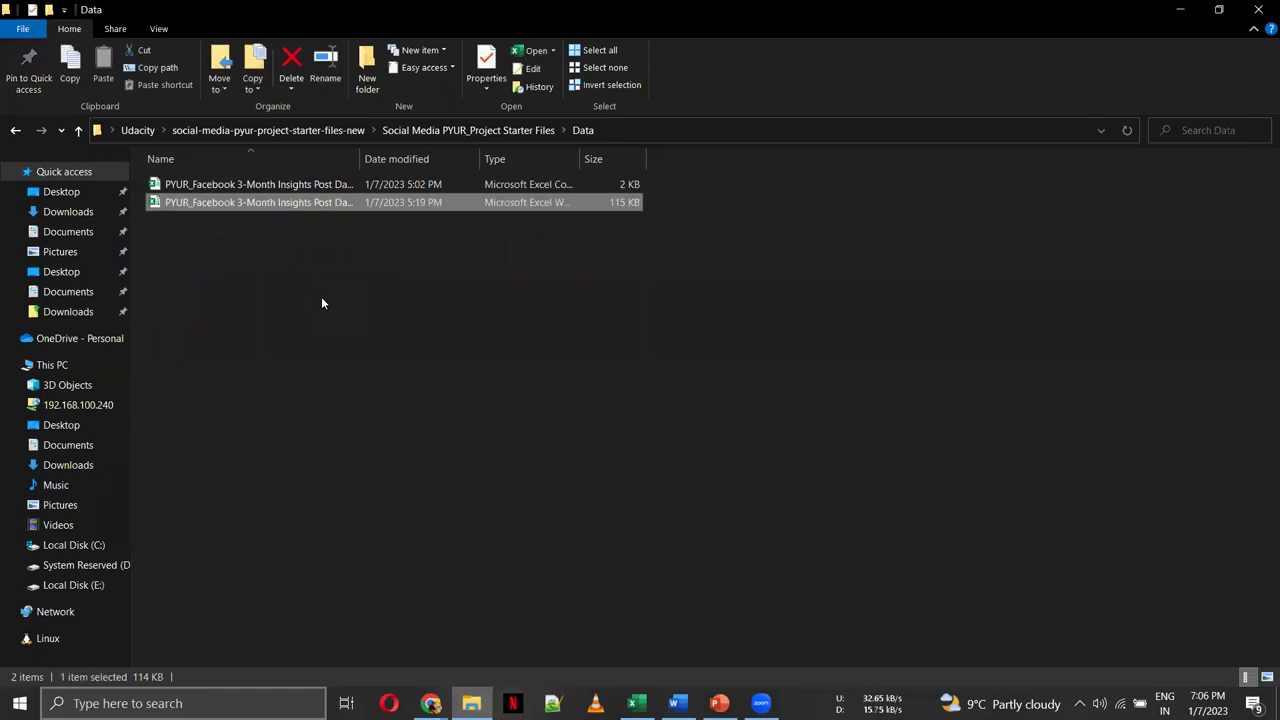
# Step: Switch from the Data folder to the PYUR Facebook 3-Month Insights workbook in Excel, showing the Fall 2021 Facebook Organic Data sheet
pyautogui.hotkey('alt', 'Tab')
pyautogui.hotkey('alt', 'Tab')
pyautogui.hotkey('alt', 'Tab')
pyautogui.hotkey('alt', 'Tab')
pyautogui.hotkey('alt', 'Tab')
pyautogui.hotkey('alt', 'Tab')
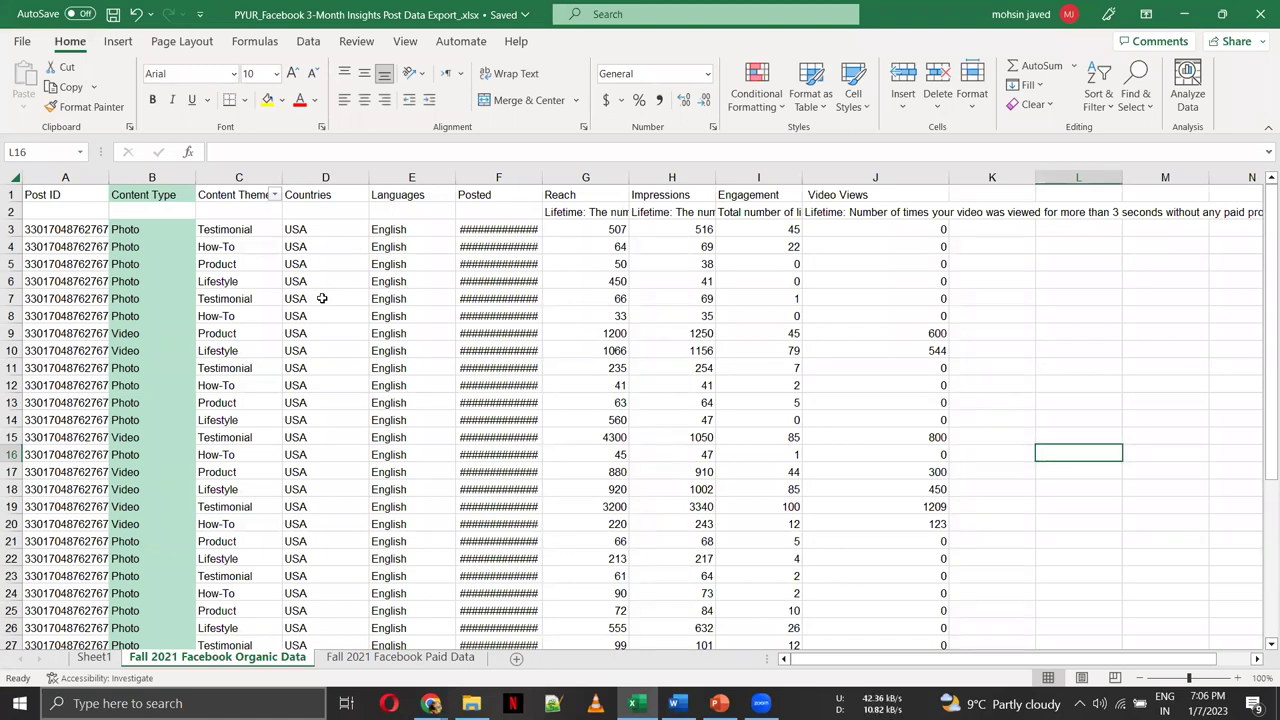
# Step: Switch to the Obviously AI dataset explorer in Chrome and examine the Content_Type distribution chart of the reduced dataset
pyautogui.hotkey('alt', 'Tab')
pyautogui.hotkey('alt', 'Tab')
pyautogui.hotkey('alt', 'Tab')
pyautogui.hotkey('alt', 'Tab')
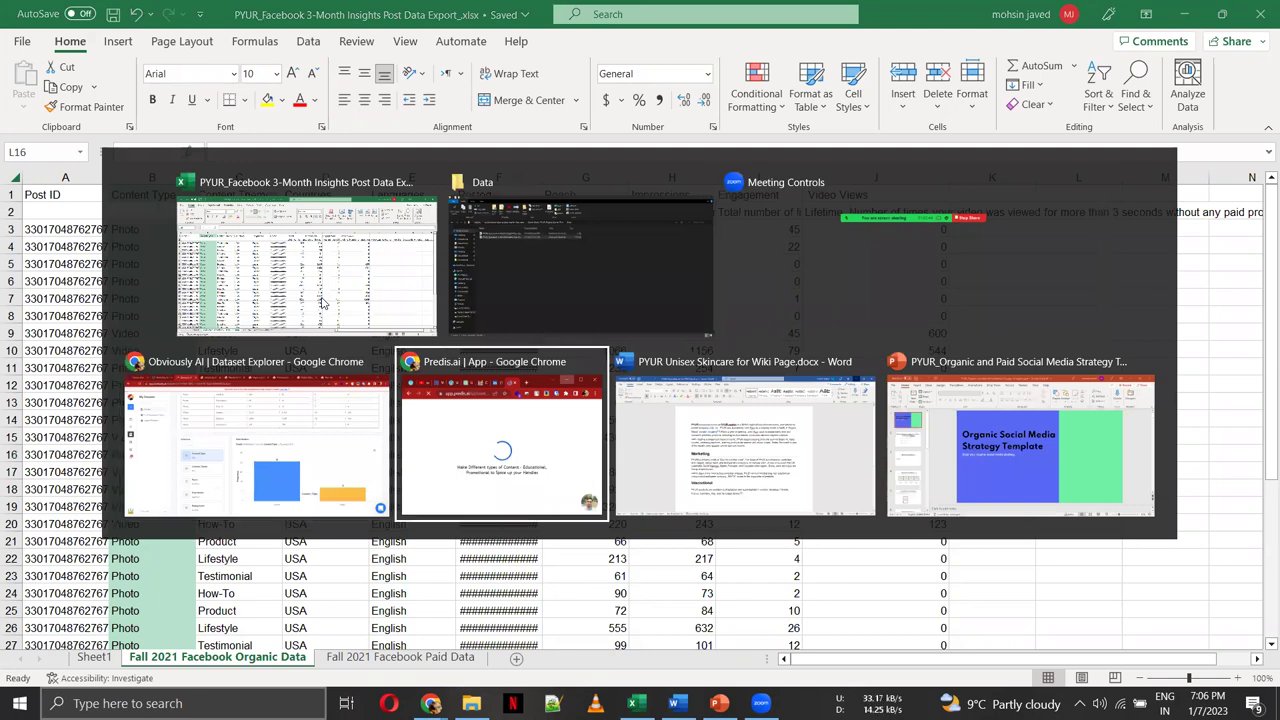
pyautogui.hotkey('alt', 'Tab')
pyautogui.hotkey('alt', 'Tab')
pyautogui.hotkey('alt', 'Tab')
pyautogui.hotkey('alt', 'Tab')
pyautogui.hotkey('alt', 'Tab')
pyautogui.hotkey('alt', 'Tab')
pyautogui.hotkey('alt', 'Tab')
pyautogui.hotkey('alt', 'Tab')
pyautogui.hotkey('alt', 'Tab')
pyautogui.hotkey('alt', 'Tab')
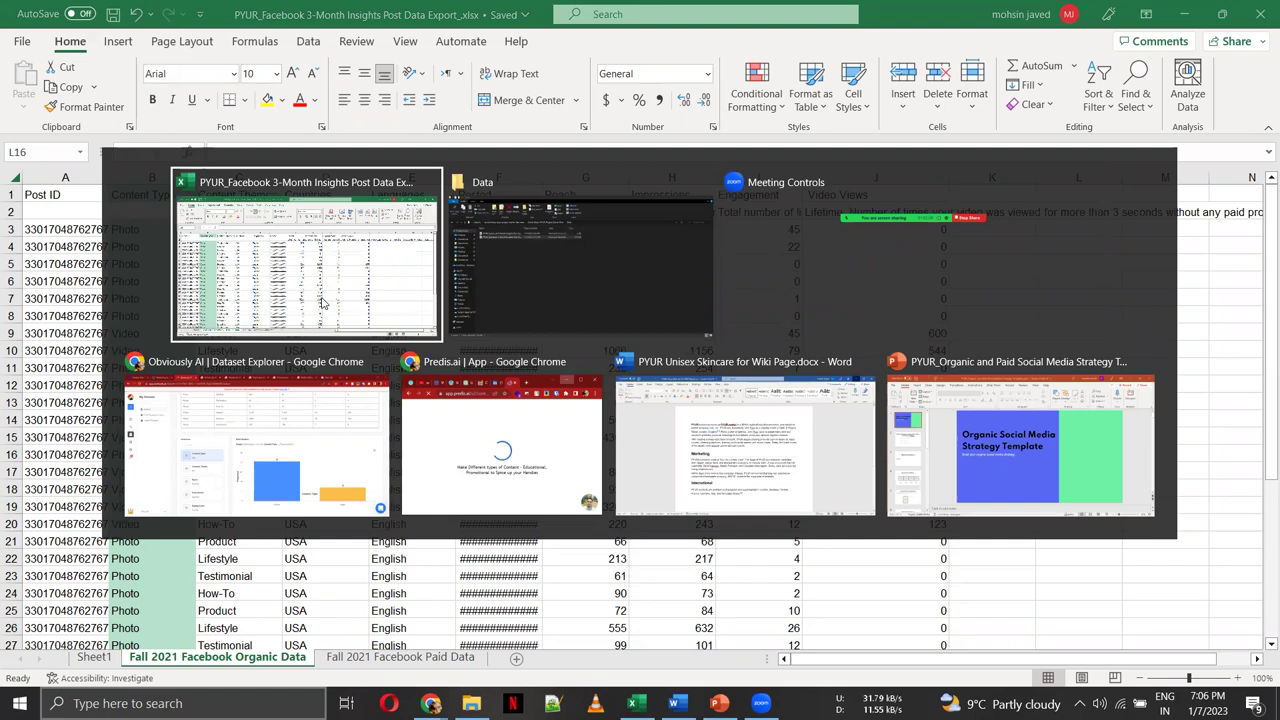
pyautogui.hotkey('alt', 'Tab')
pyautogui.hotkey('alt', 'Tab')
pyautogui.hotkey('alt', 'Tab')
pyautogui.hotkey('alt', 'Tab')
pyautogui.hotkey('alt', 'Tab')
pyautogui.hotkey('alt', 'Tab')
pyautogui.hotkey('alt', 'Tab')
pyautogui.hotkey('alt', 'Tab')
pyautogui.hotkey('alt', 'Tab')
pyautogui.hotkey('alt', 'Tab')
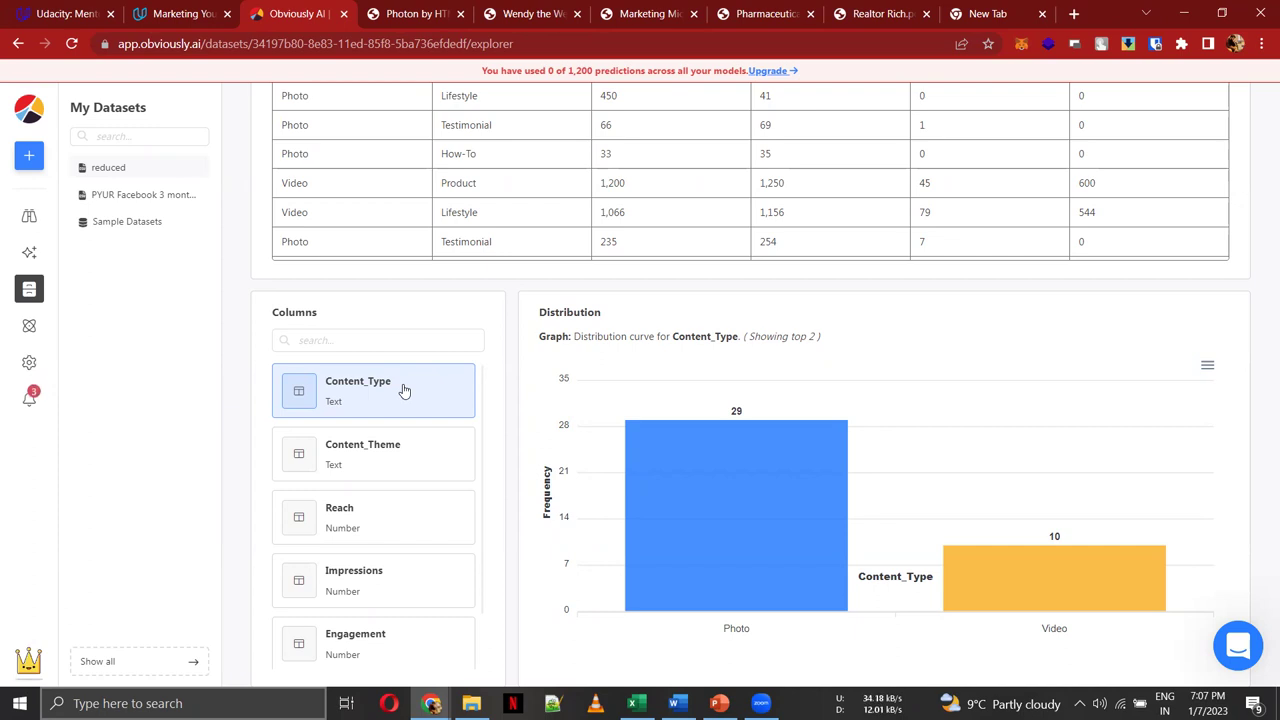
pyautogui.moveTo(703, 368)
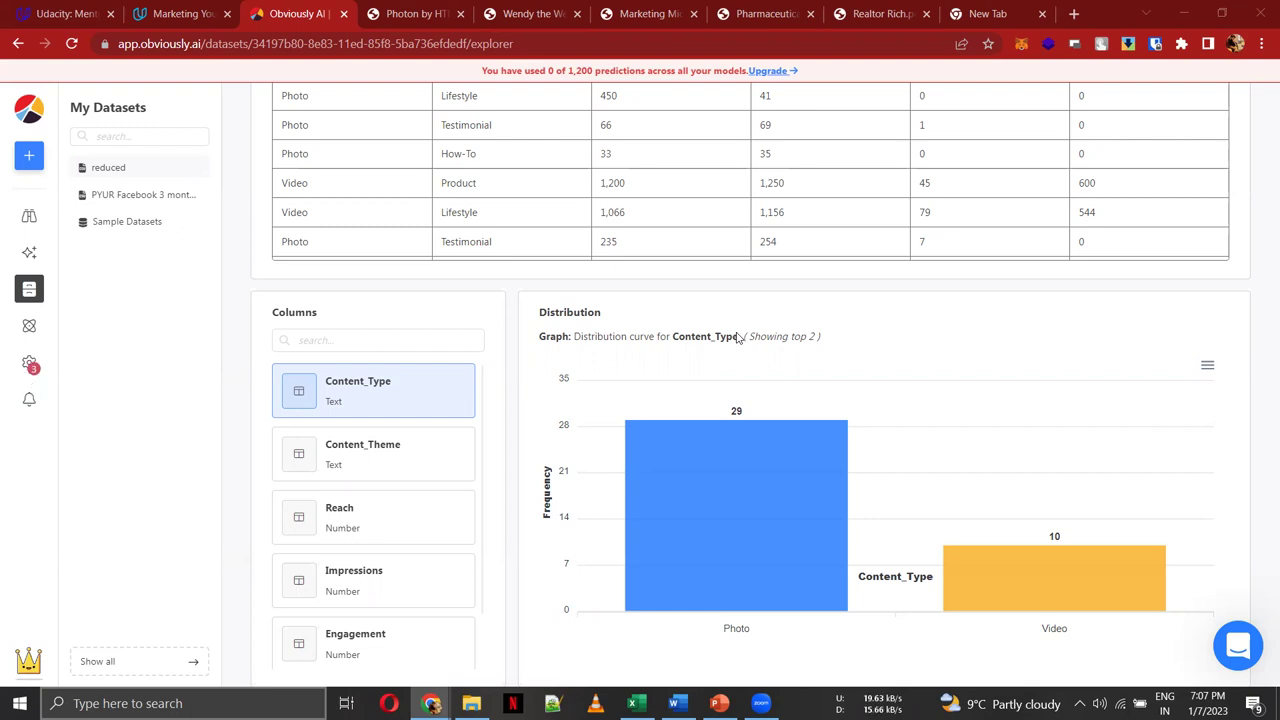
# Step: Switch to the PYUR Facebook insights workbook in Excel and open Sheet1 to examine the content theme pivot table and chart
pyautogui.hotkey('alt', 'Tab')
pyautogui.hotkey('alt', 'Tab')
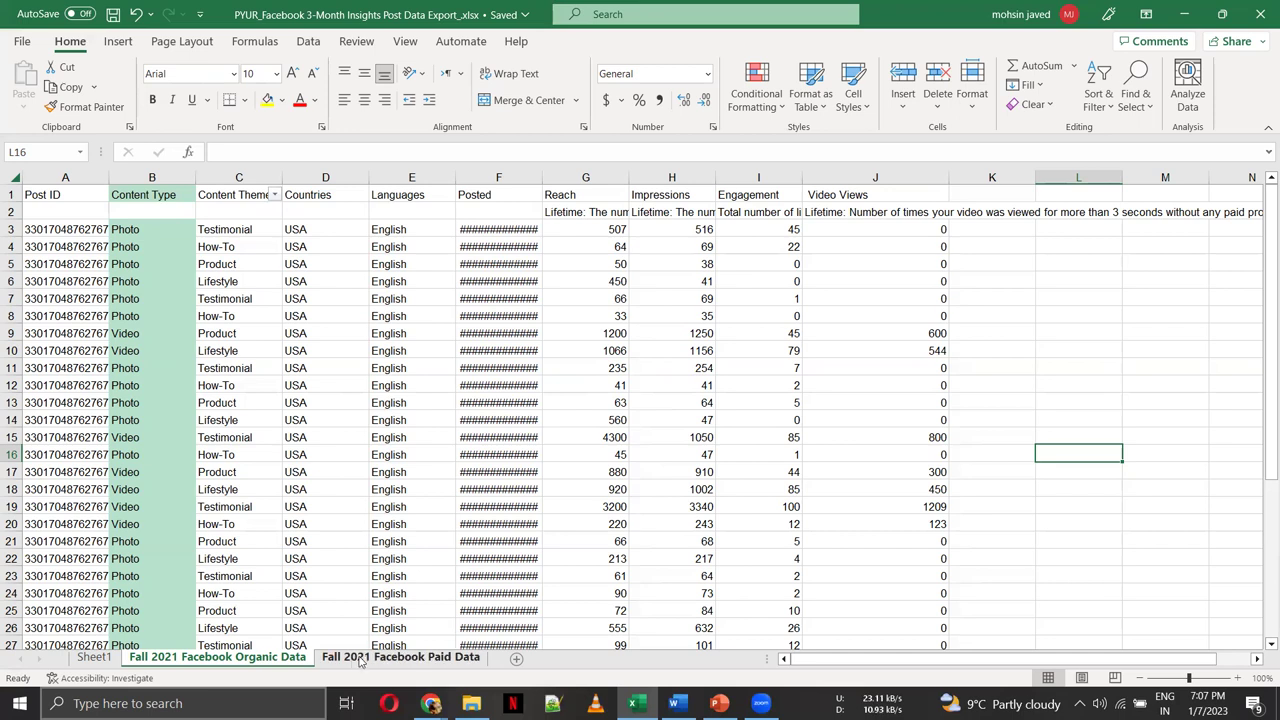
pyautogui.click(40, 592)
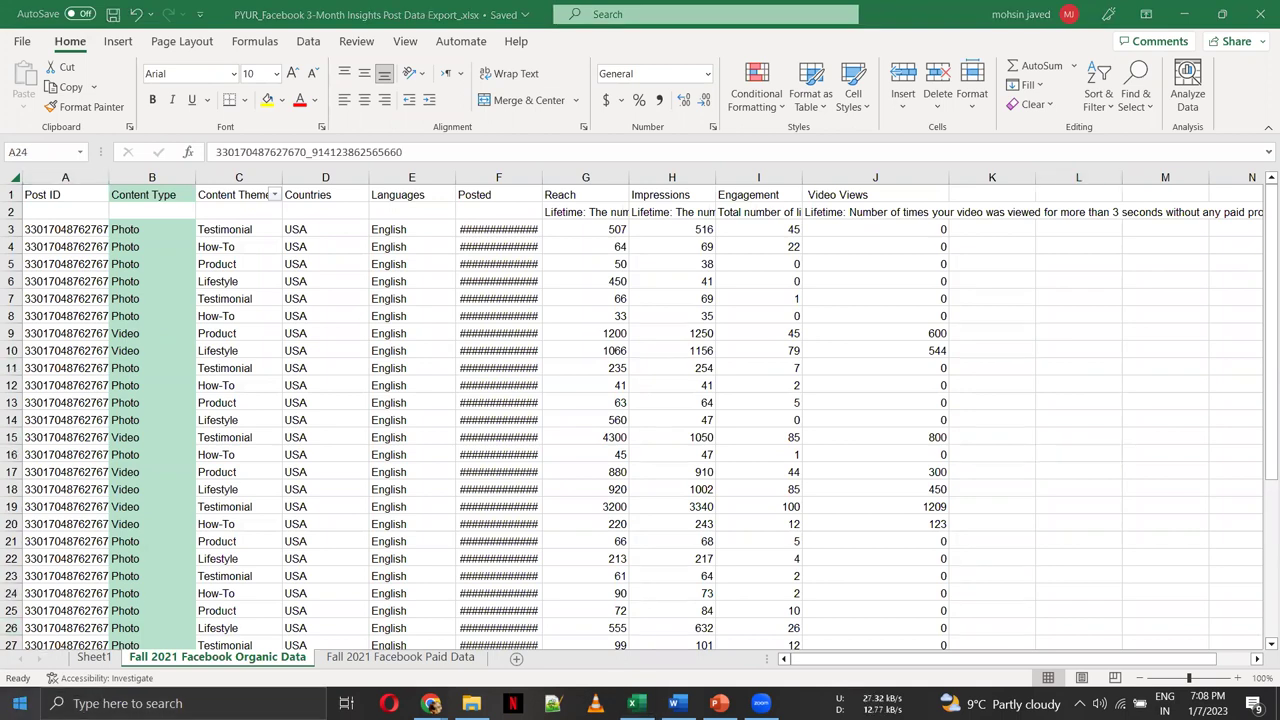
pyautogui.click(103, 660)
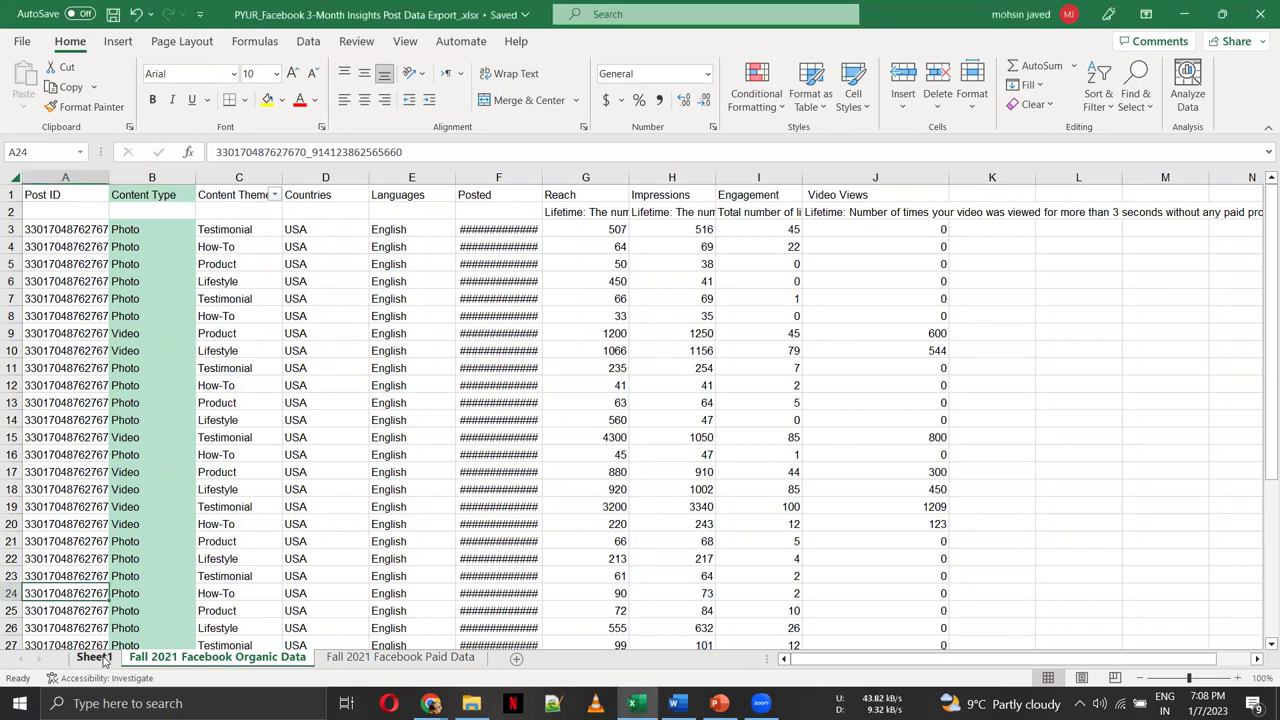
pyautogui.click(103, 660)
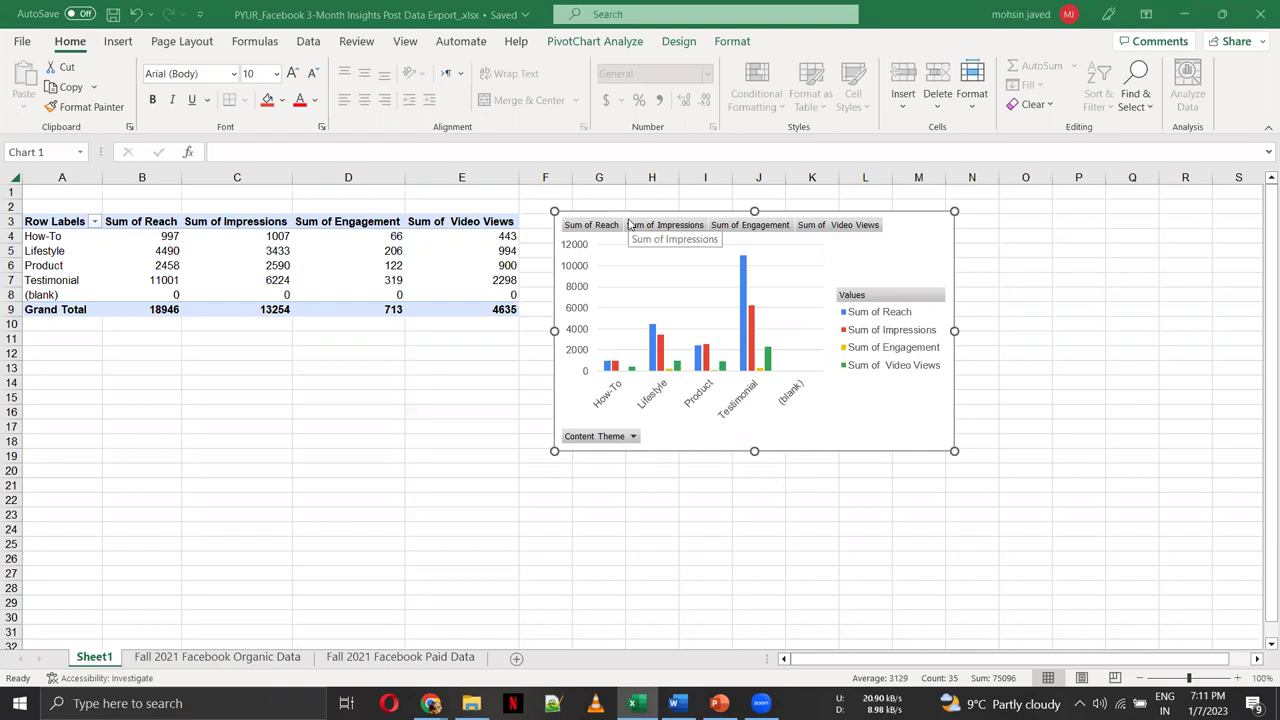
# Step: Switch to Obviously AI in Chrome and compare the distribution charts for Content_Type, Content_Theme and Reach, ending on Content_Type
pyautogui.hotkey('alt', 'Tab')
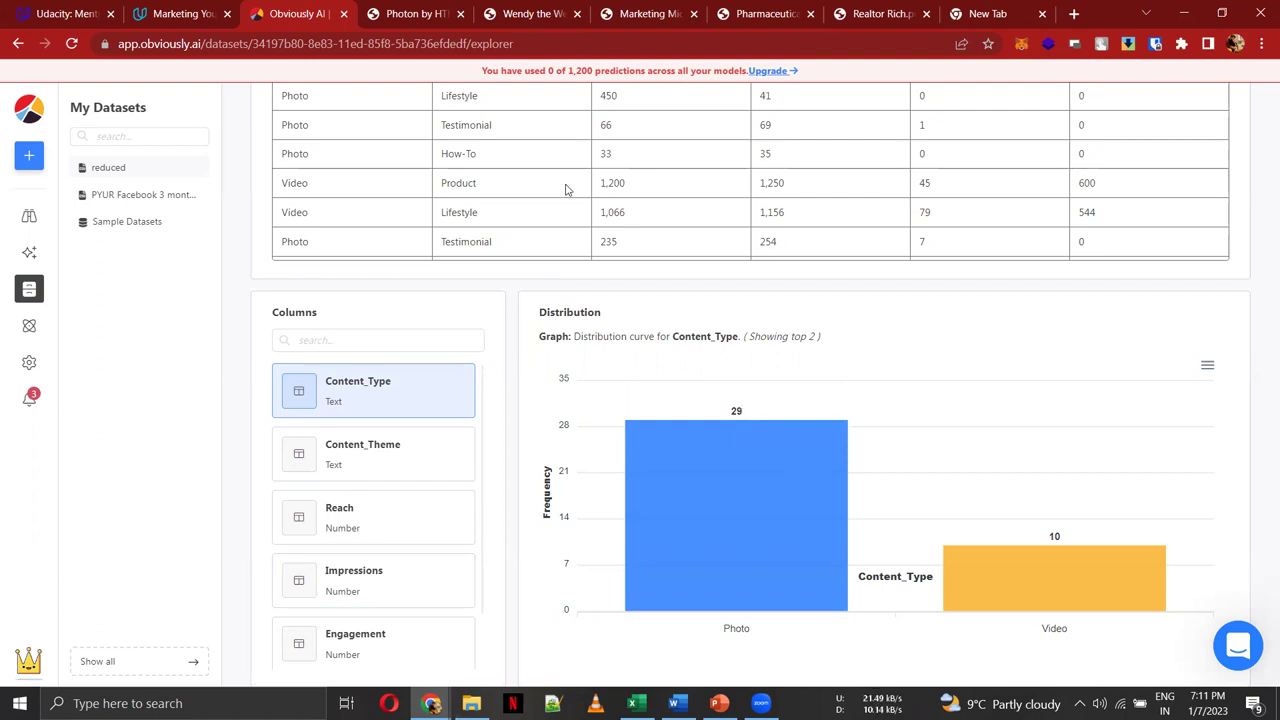
pyautogui.moveTo(738, 440)
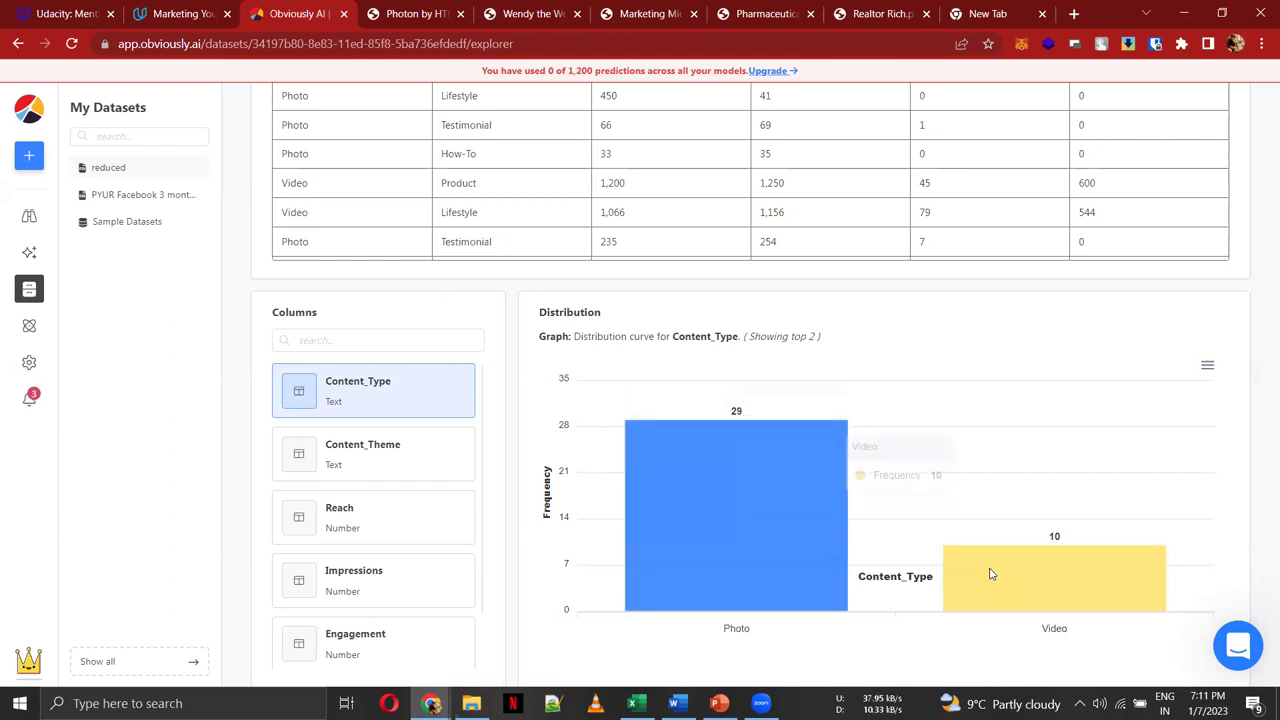
pyautogui.moveTo(1010, 560)
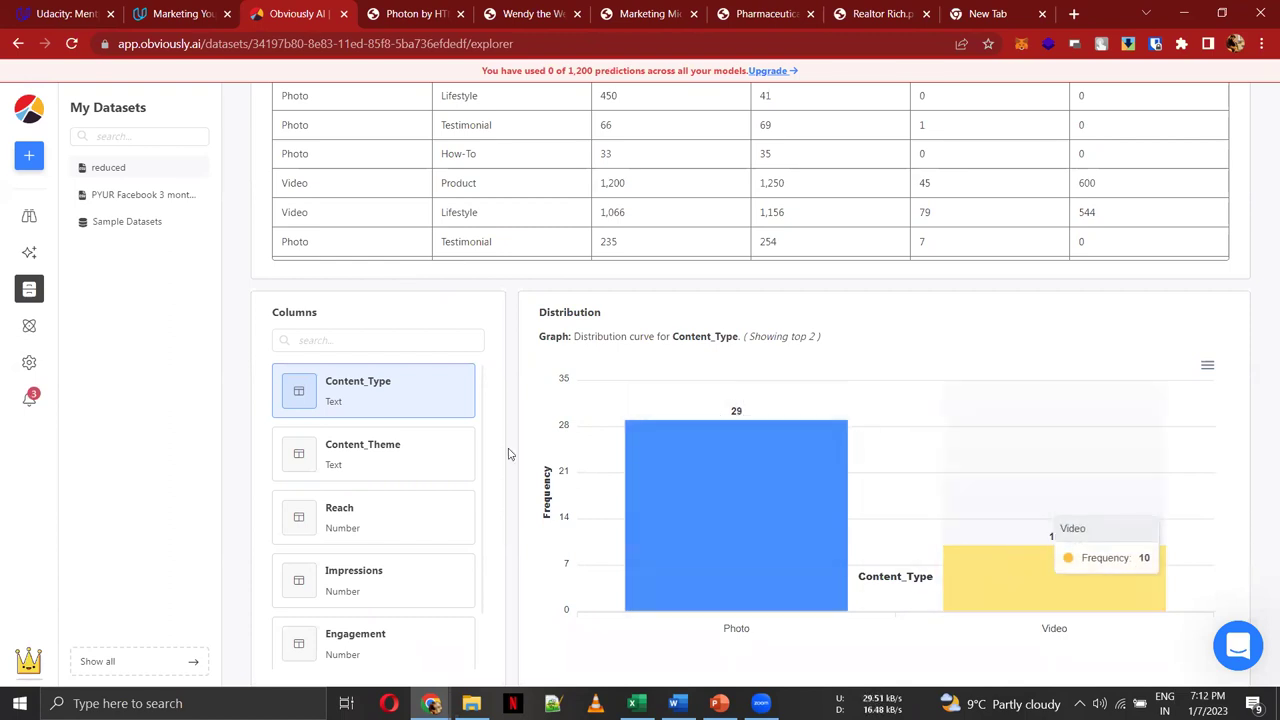
pyautogui.click(388, 470)
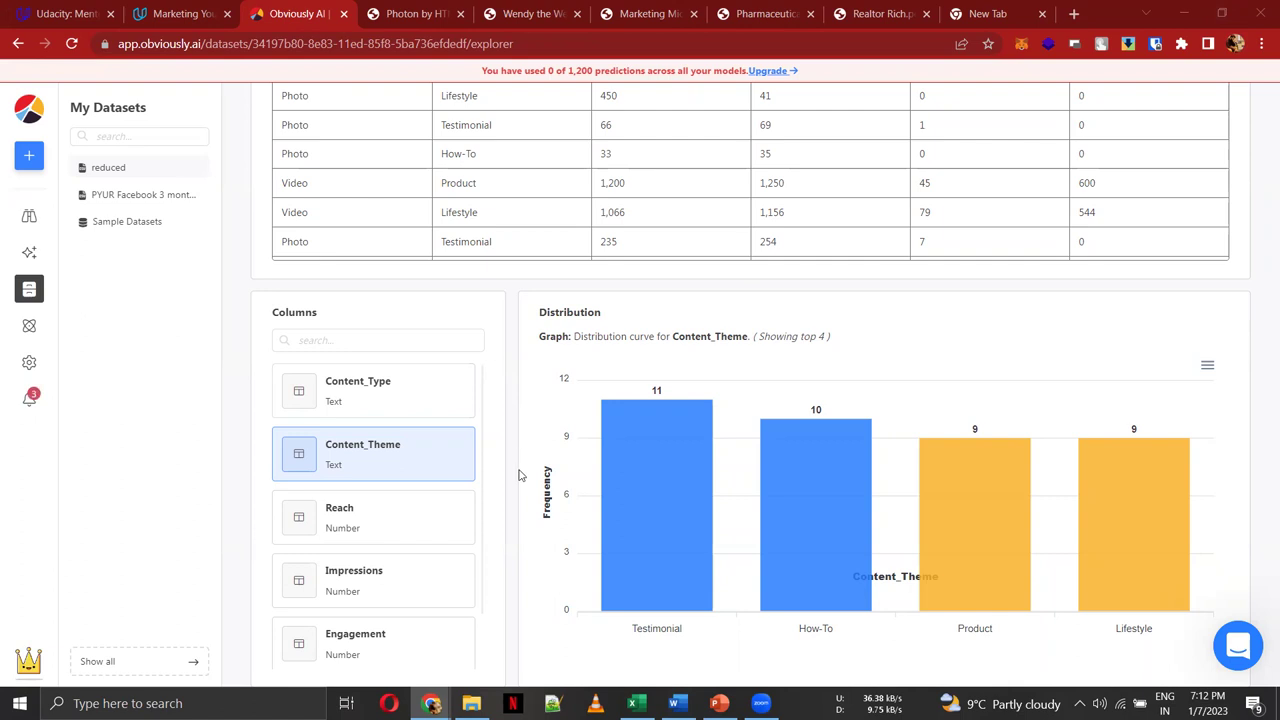
pyautogui.click(412, 504)
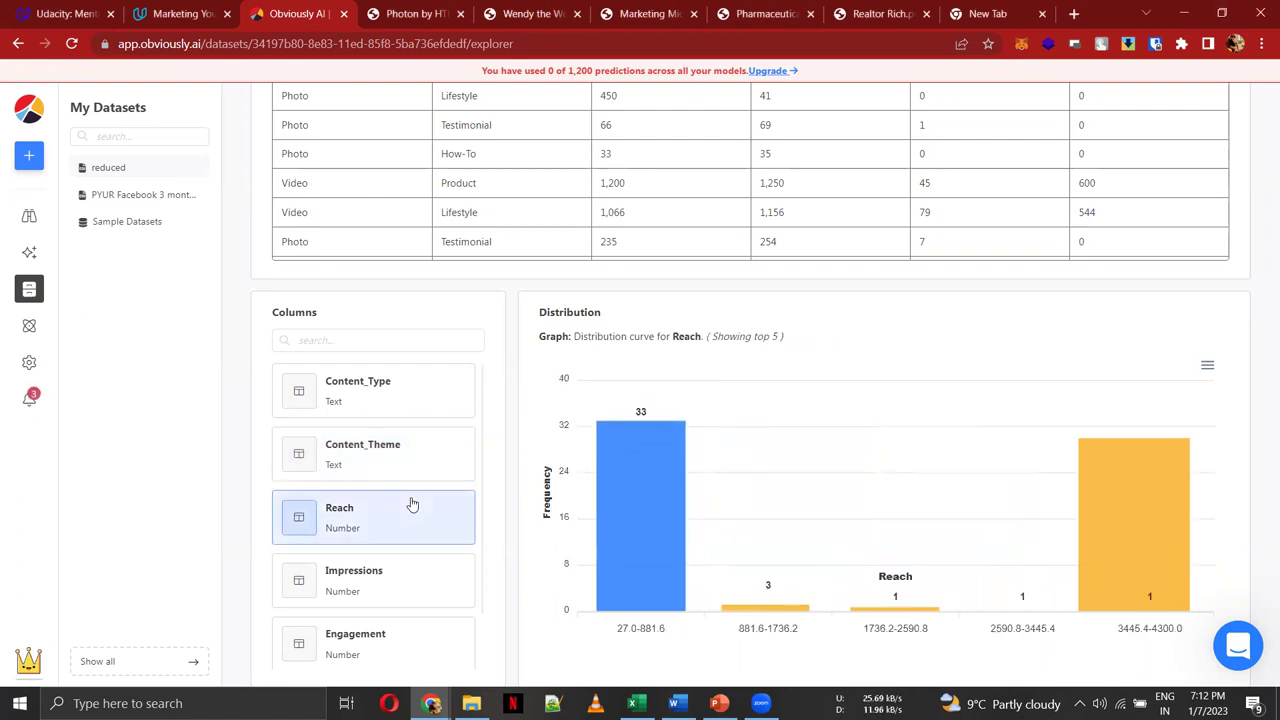
pyautogui.click(407, 412)
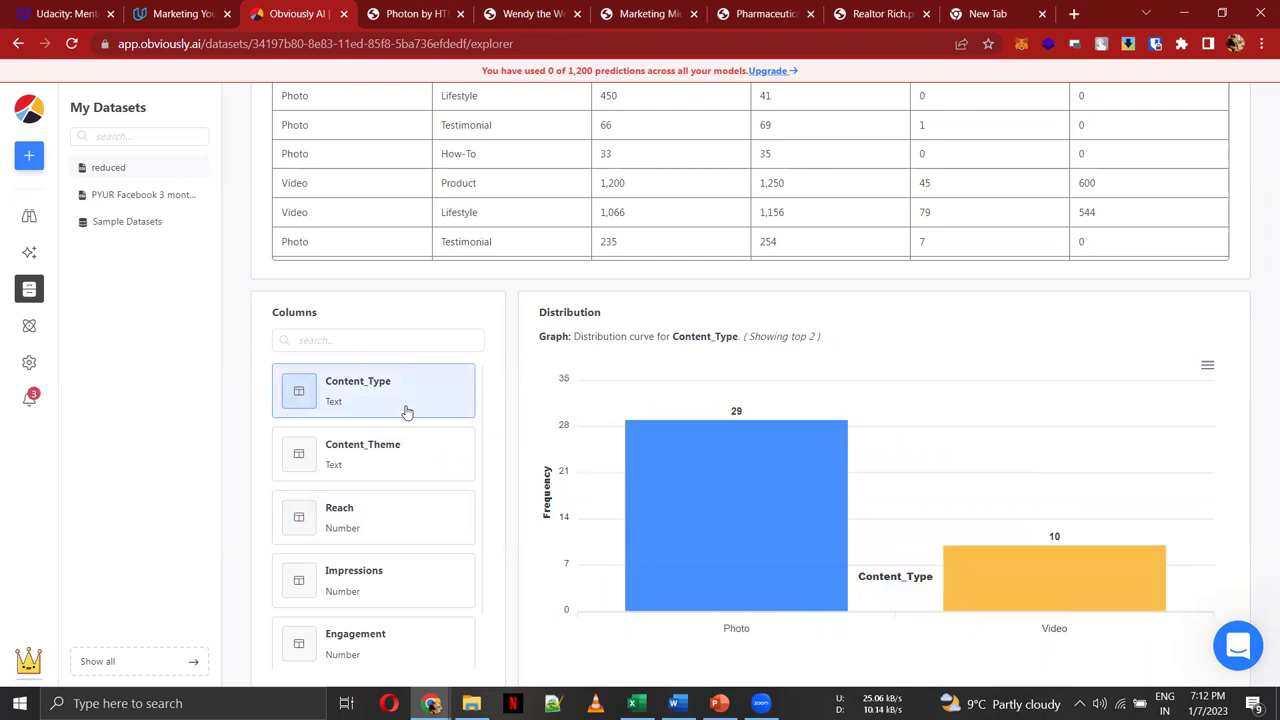
# Step: Switch back to the Excel workbook and display the Fall 2021 Facebook Organic Data sheet
pyautogui.hotkey('alt', 'Tab')
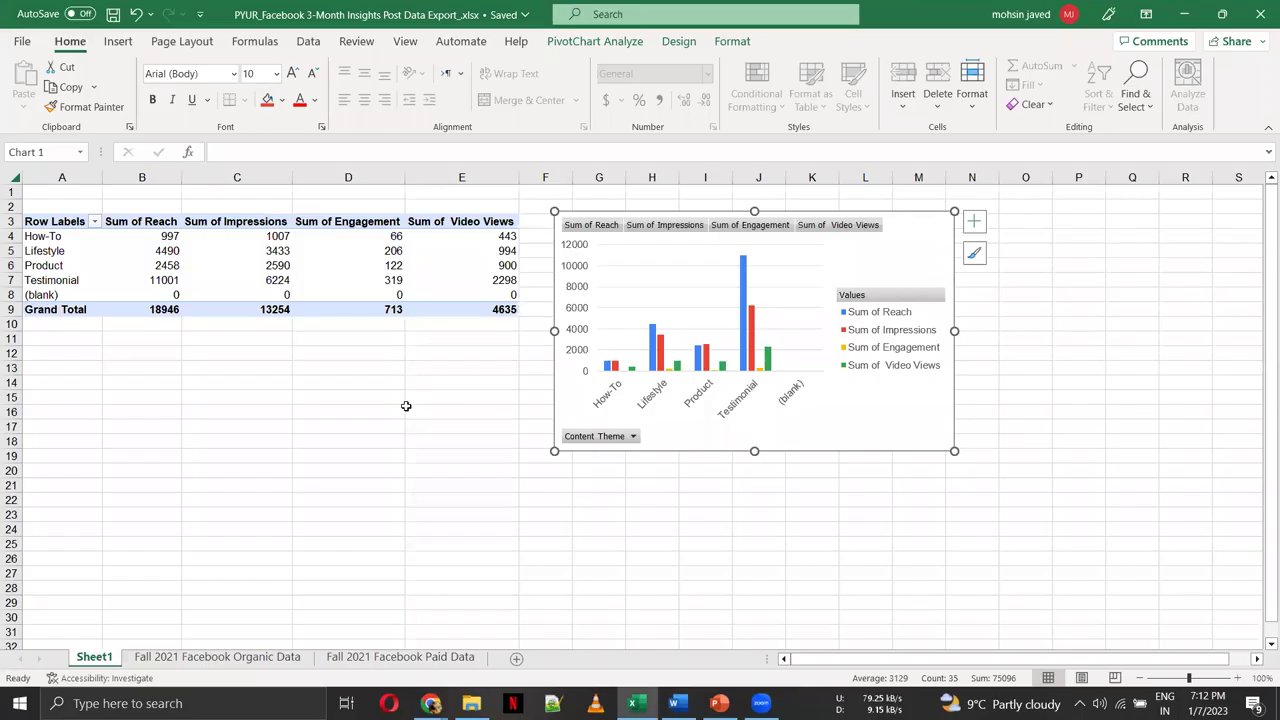
pyautogui.click(231, 660)
pyautogui.moveTo(755, 350)
pyautogui.click(222, 657)
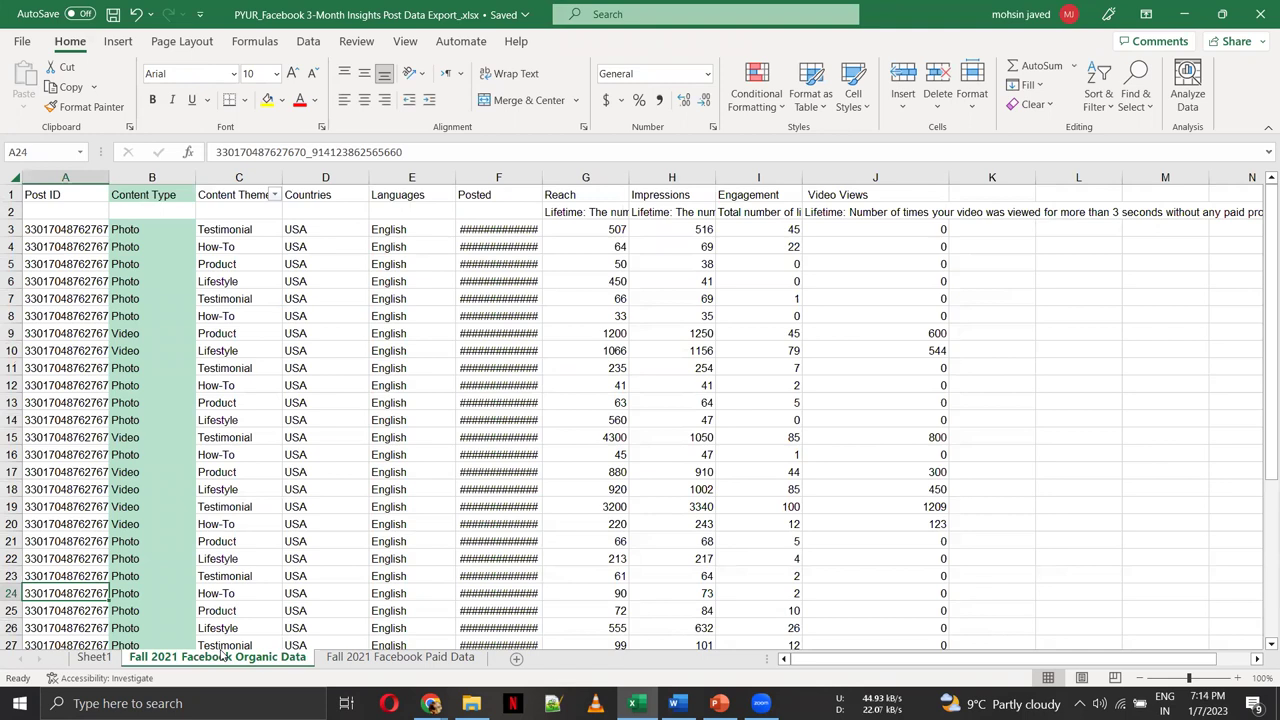
# Step: Permanently delete Sheet1, which holds the existing pivot table and chart
pyautogui.click(85, 660)
pyautogui.rightClick(88, 658)
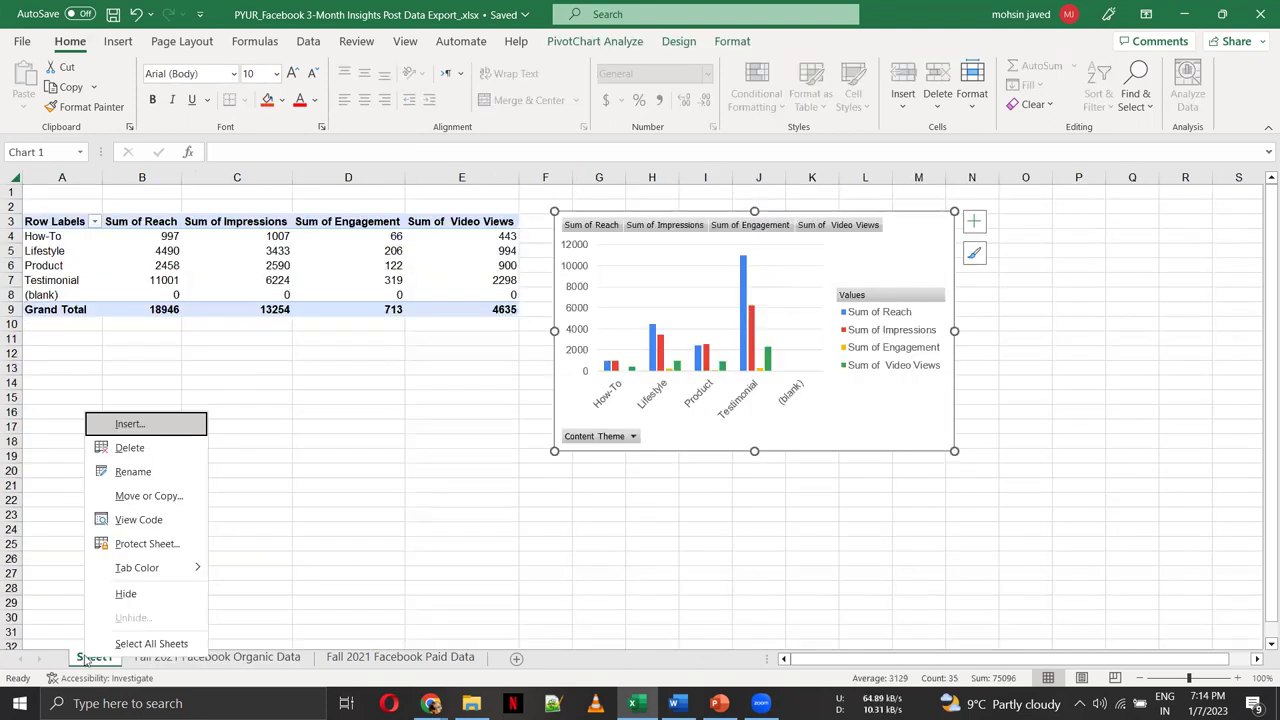
pyautogui.click(130, 448)
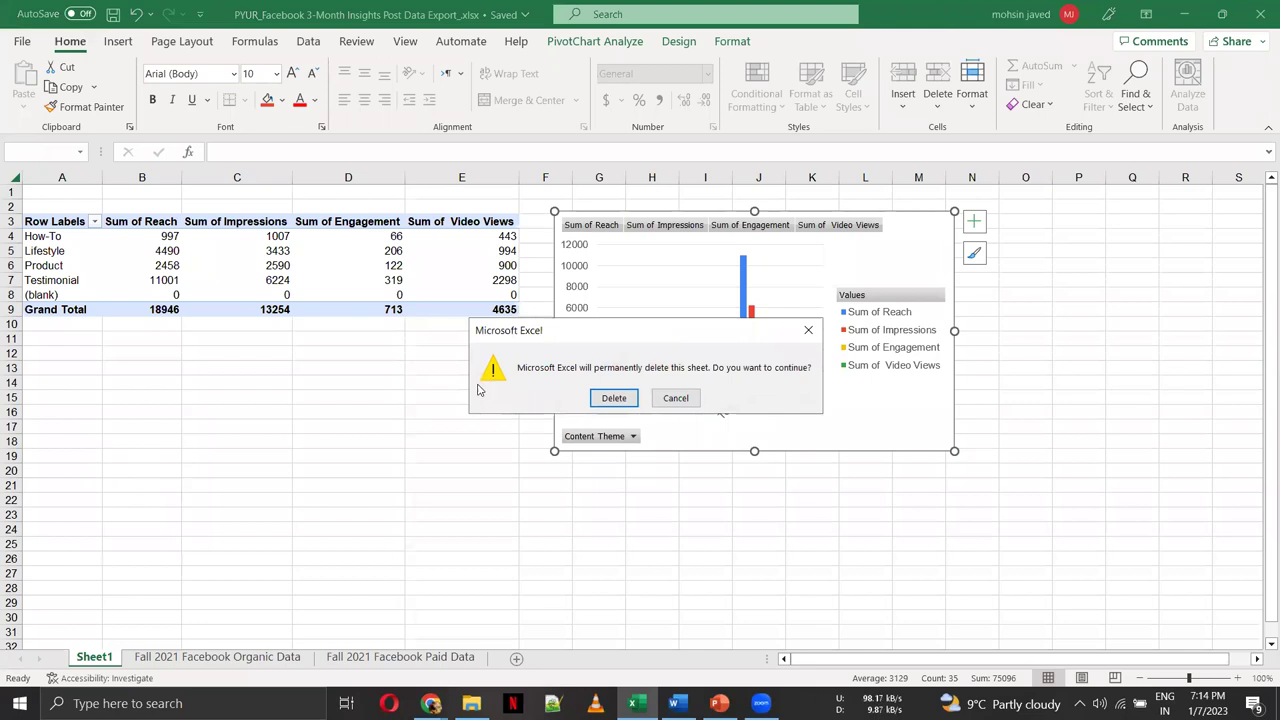
pyautogui.press('Return')
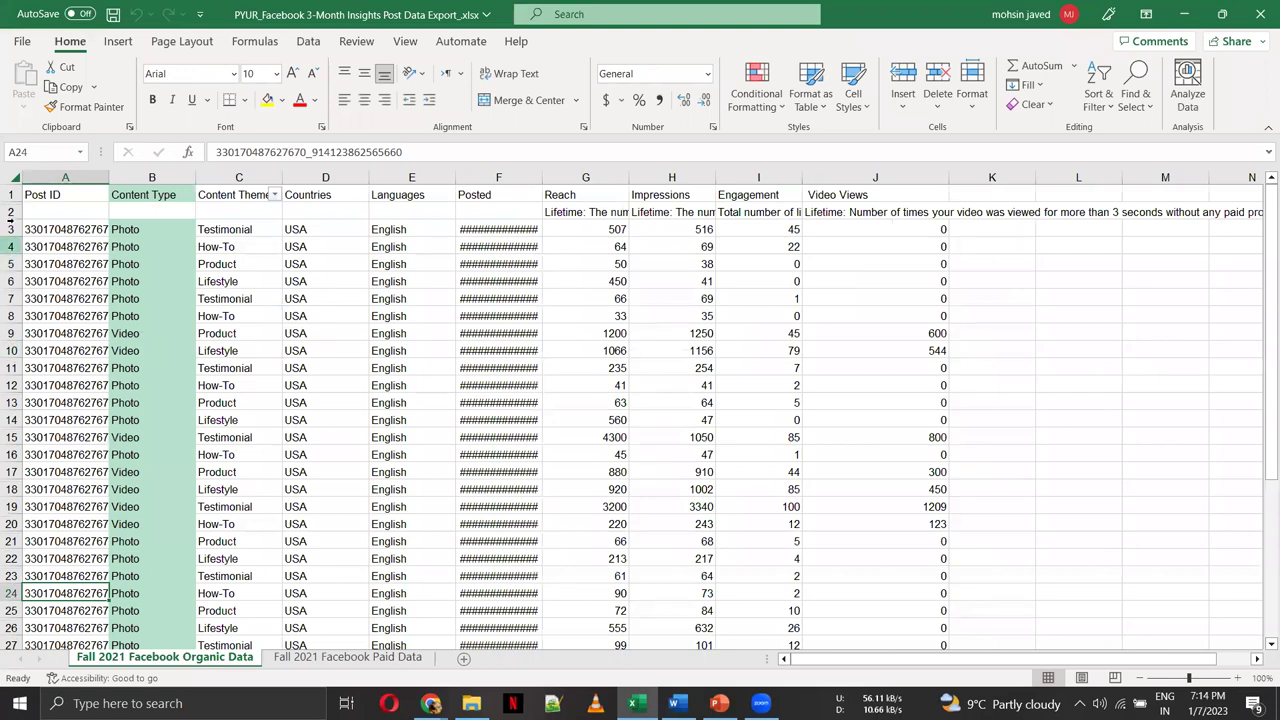
# Step: Insert the recommended pivot table "Count of Post ID by Content Theme" from all of the Fall 2021 Facebook Organic Data sheet
pyautogui.click(13, 180)
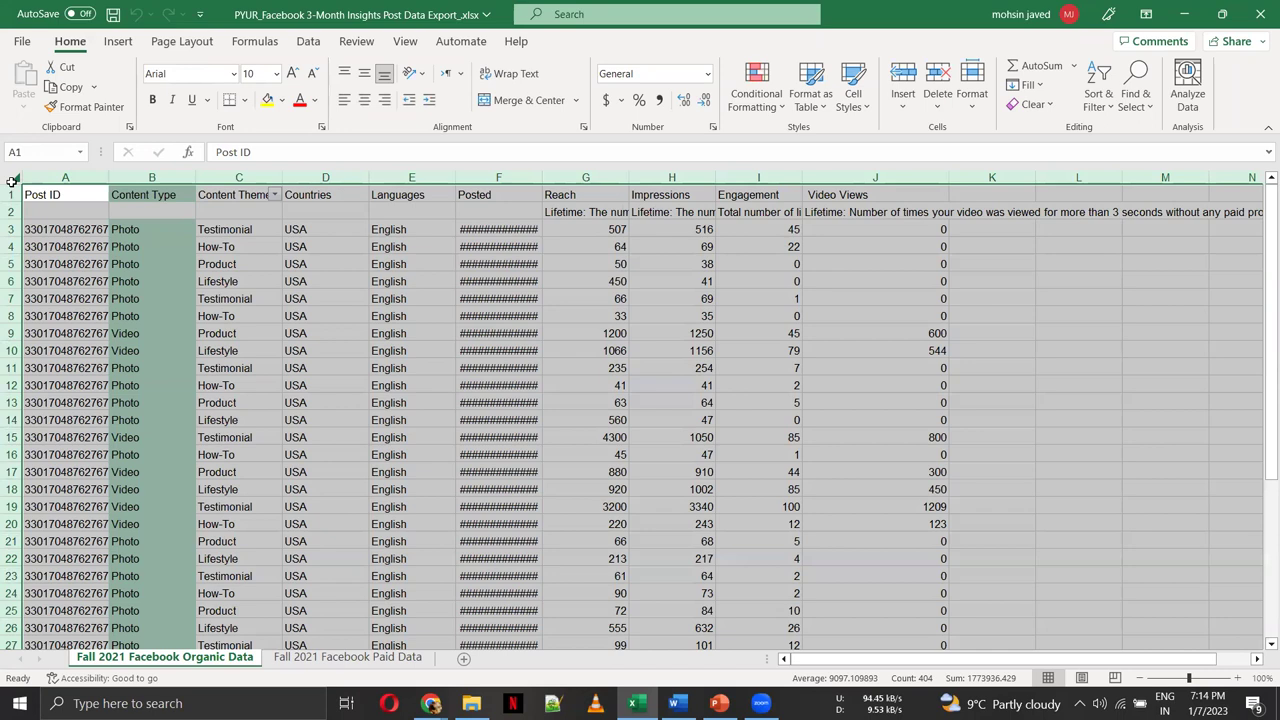
pyautogui.click(305, 40)
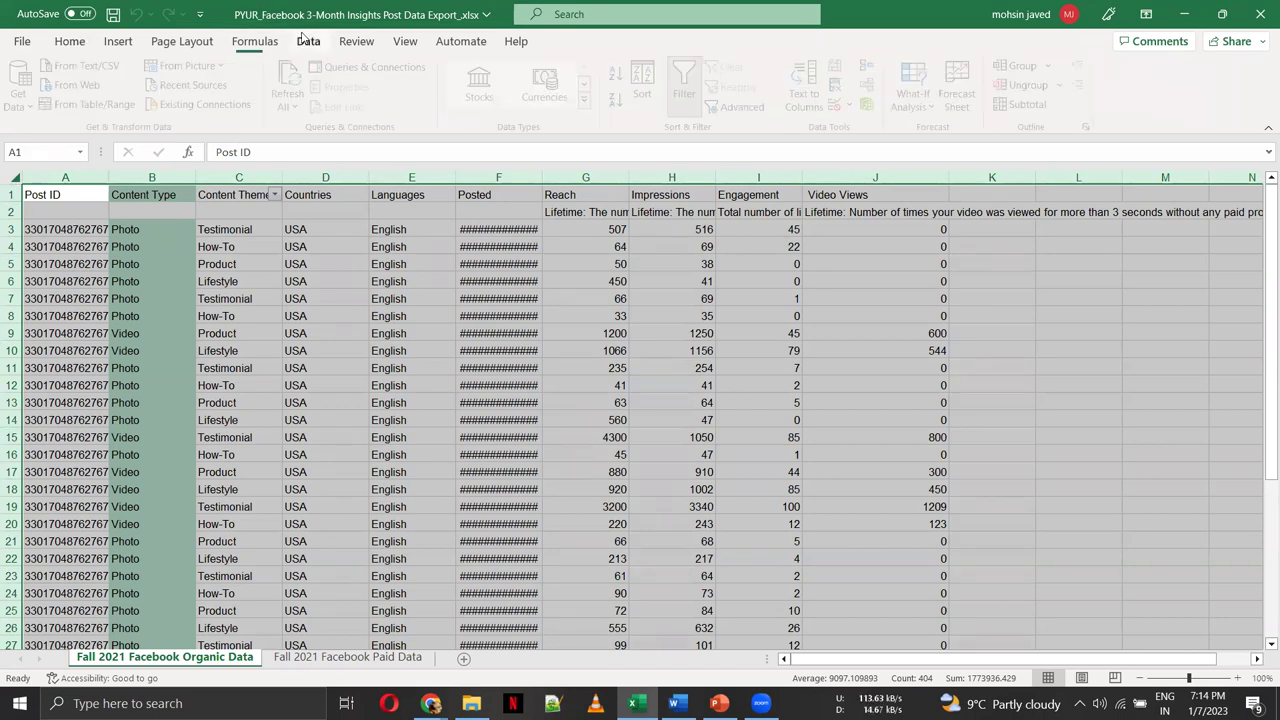
pyautogui.click(115, 42)
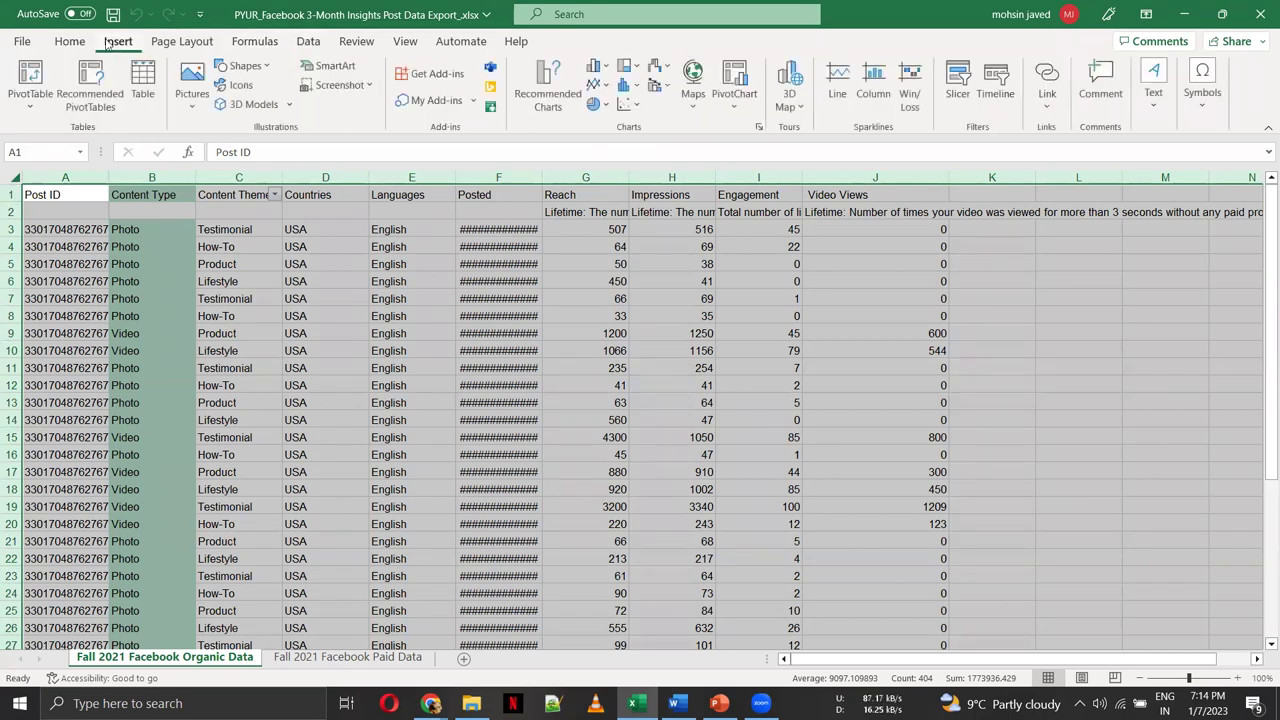
pyautogui.click(90, 97)
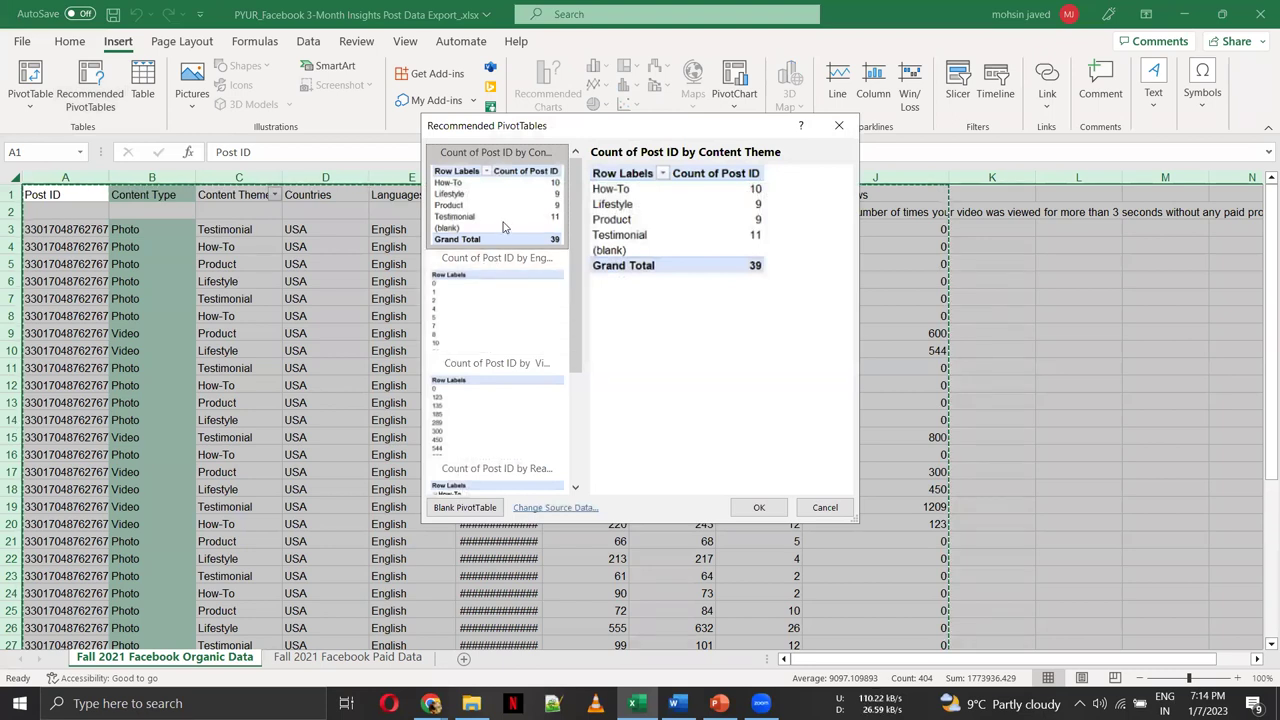
pyautogui.click(757, 508)
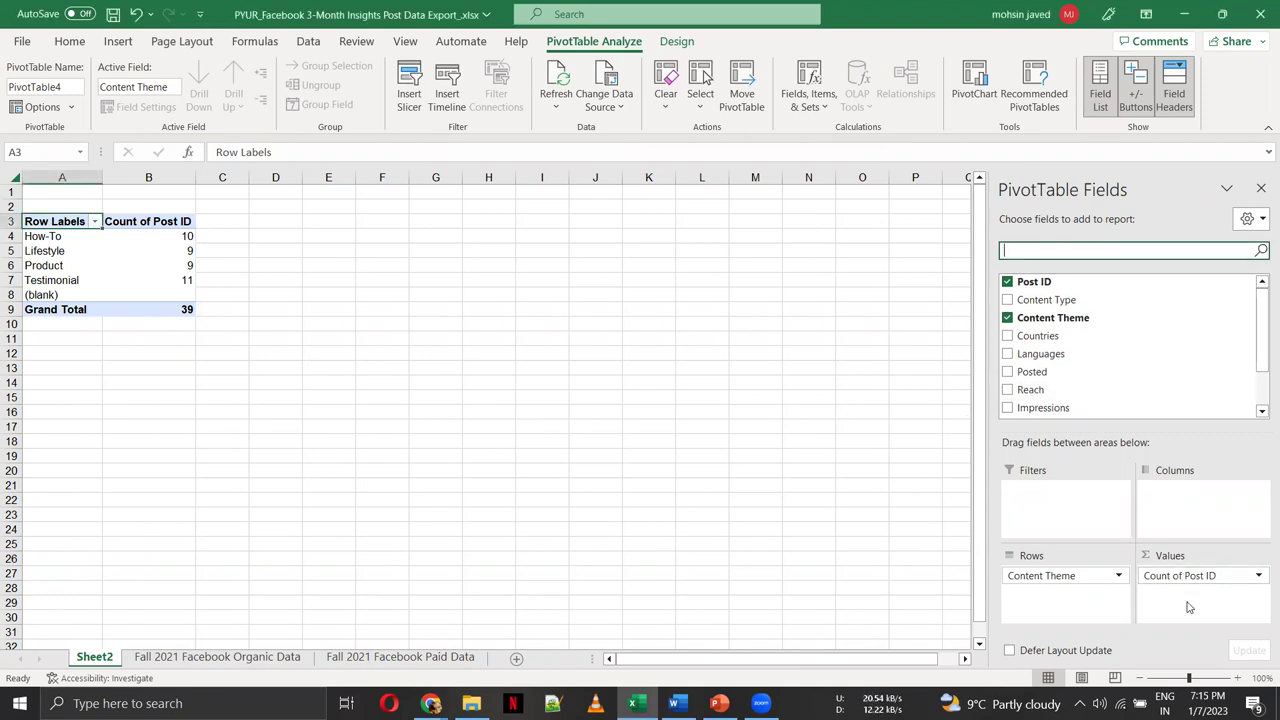
# Step: Add Reach, Impressions, Engagement and Video Views to the pivot table's values and remove Post ID
pyautogui.moveTo(1018, 396); pyautogui.dragTo(1173, 594)
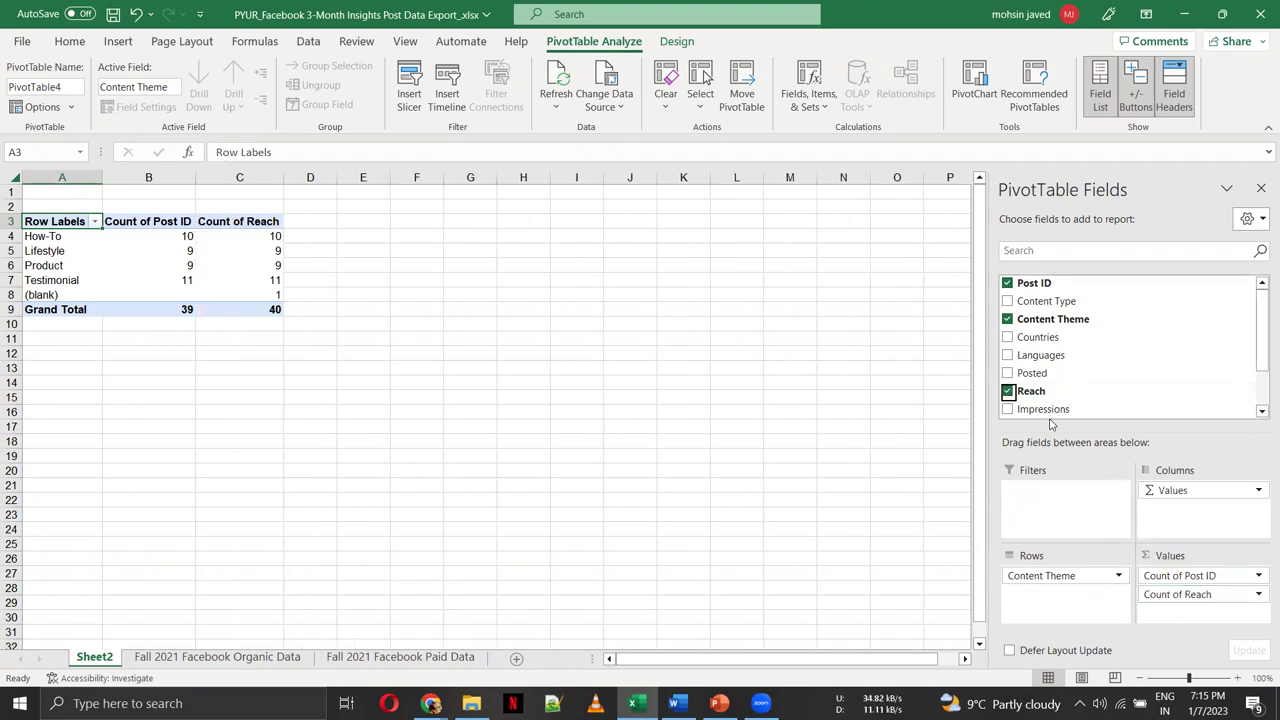
pyautogui.moveTo(1042, 412); pyautogui.dragTo(1176, 600)
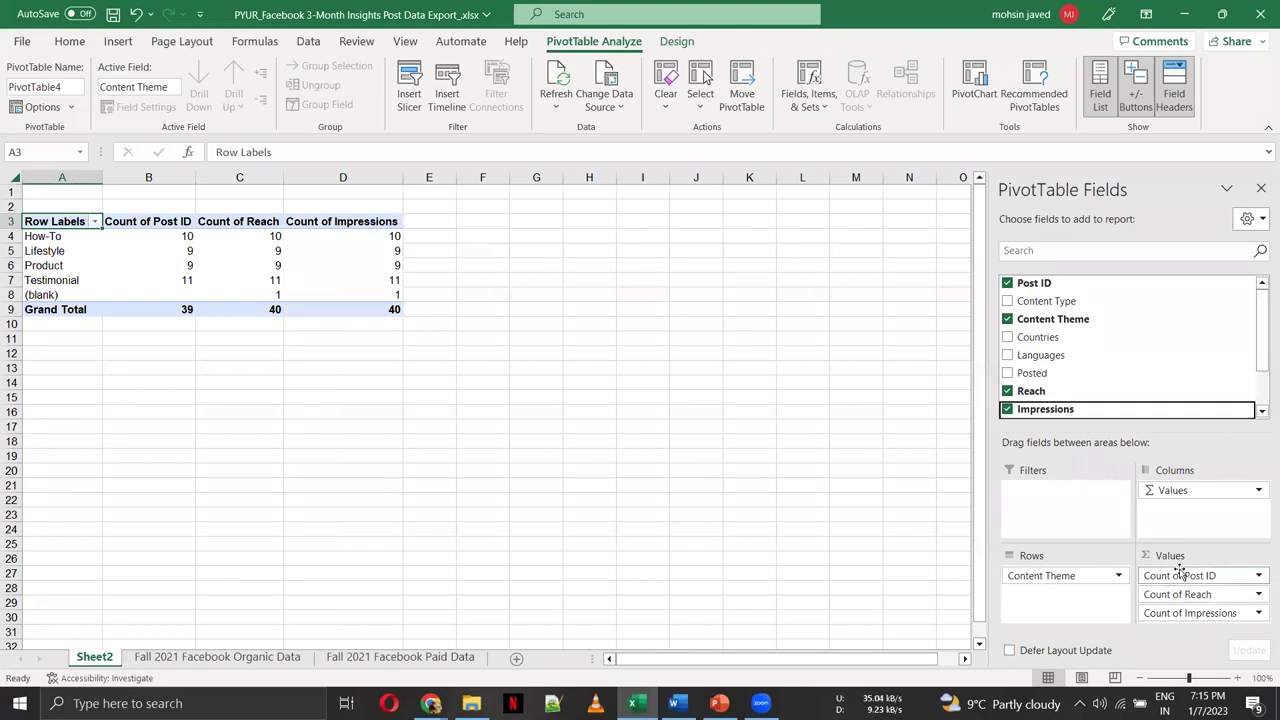
pyautogui.click(1008, 284)
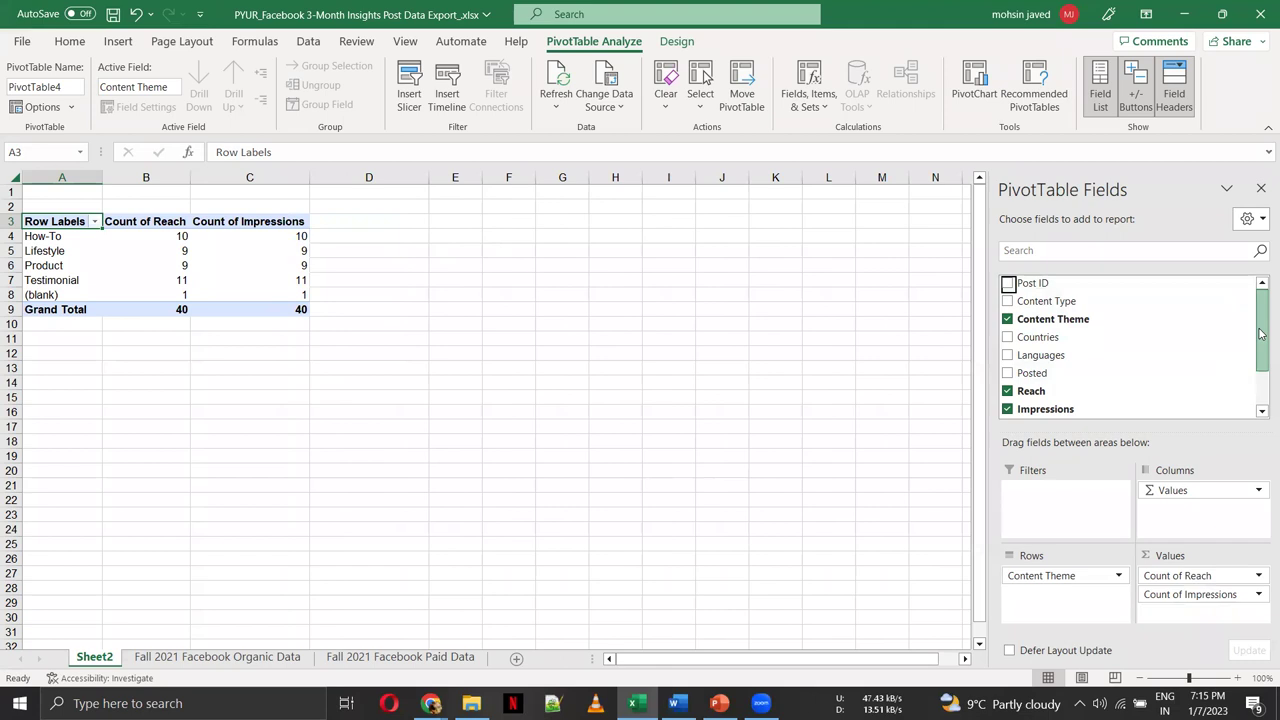
pyautogui.scroll(-1, 1260, 330)
pyautogui.moveTo(1030, 373); pyautogui.dragTo(1197, 600)
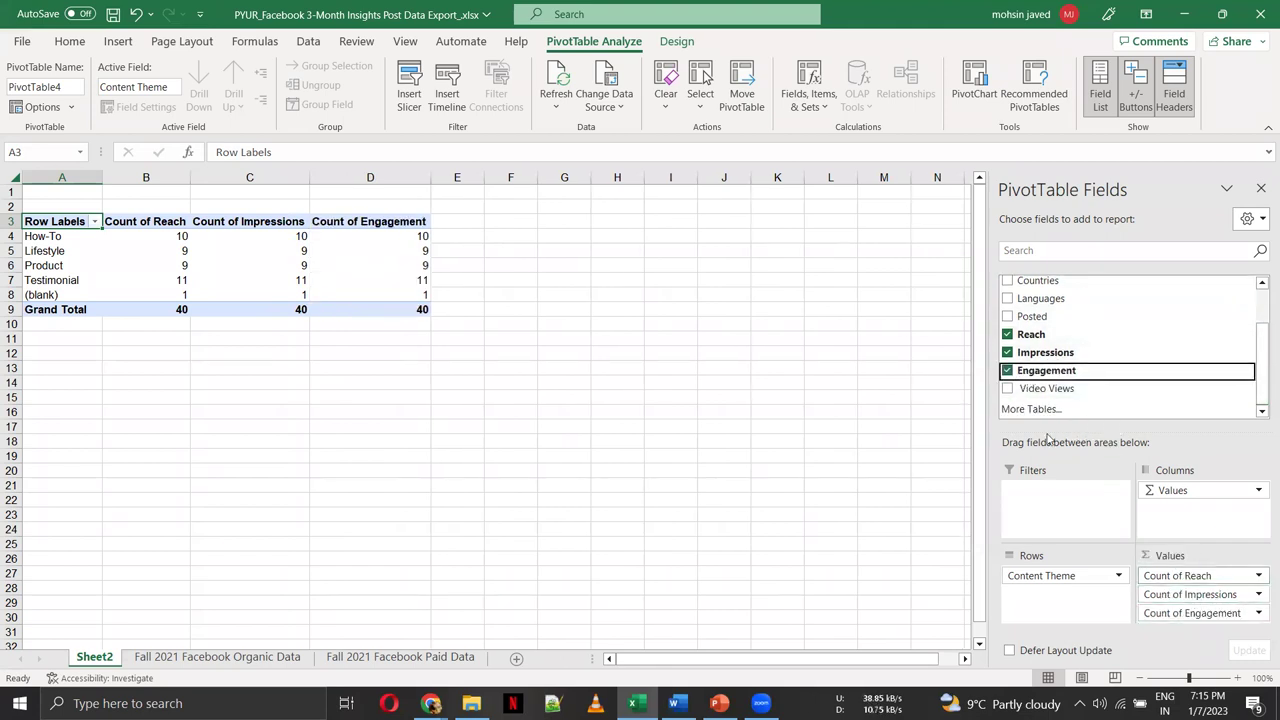
pyautogui.moveTo(1030, 388); pyautogui.dragTo(1203, 615)
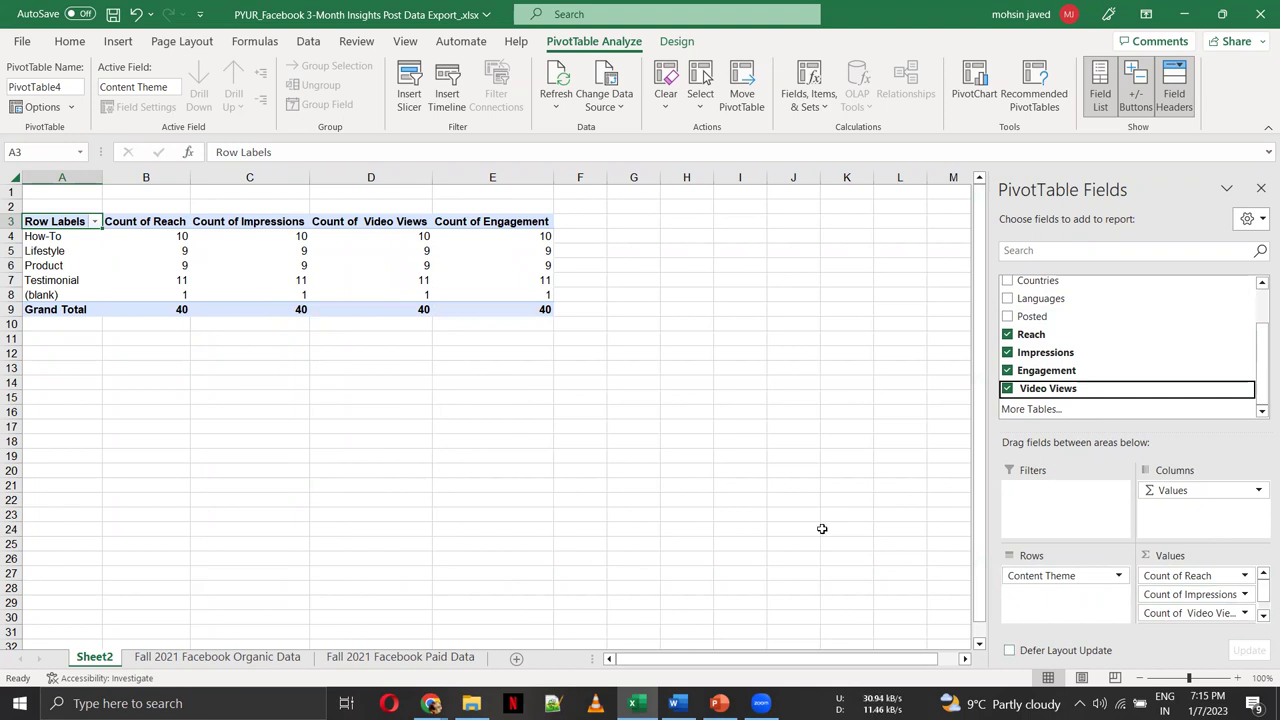
# Step: Summarize the Reach and Impressions value fields of the pivot table by Sum
pyautogui.click(1245, 575)
pyautogui.click(1200, 556)
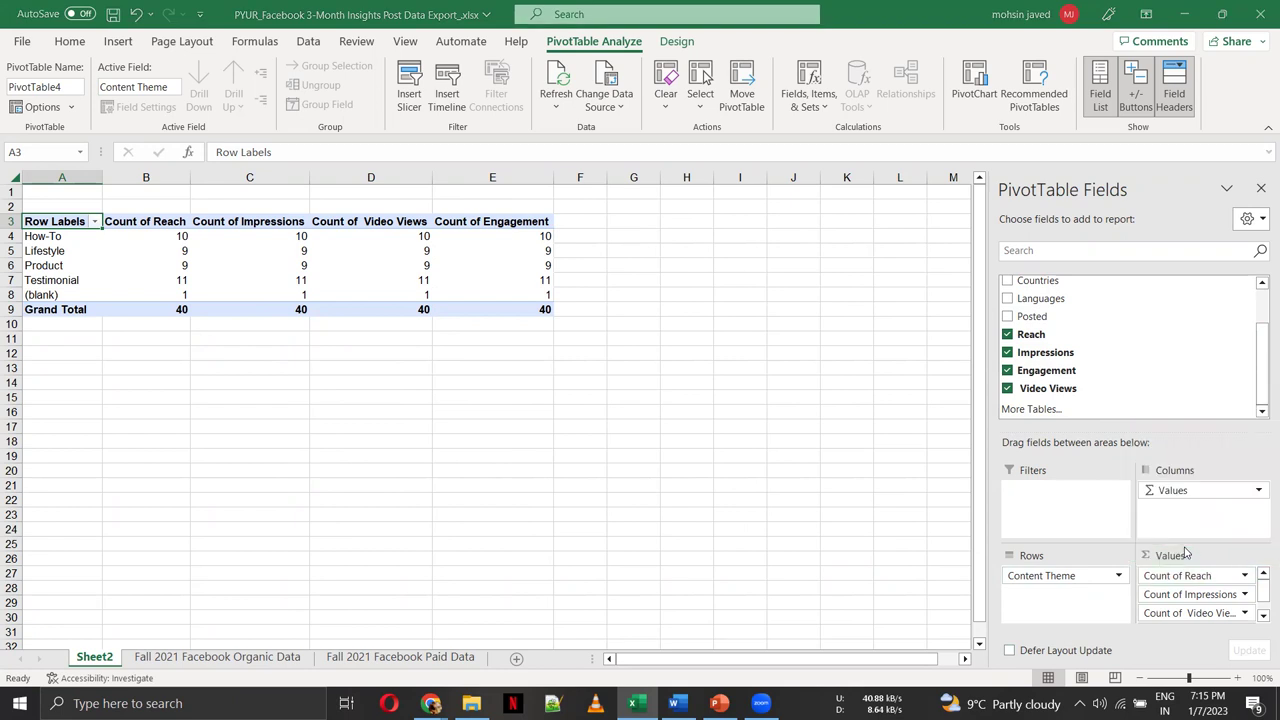
pyautogui.click(540, 306)
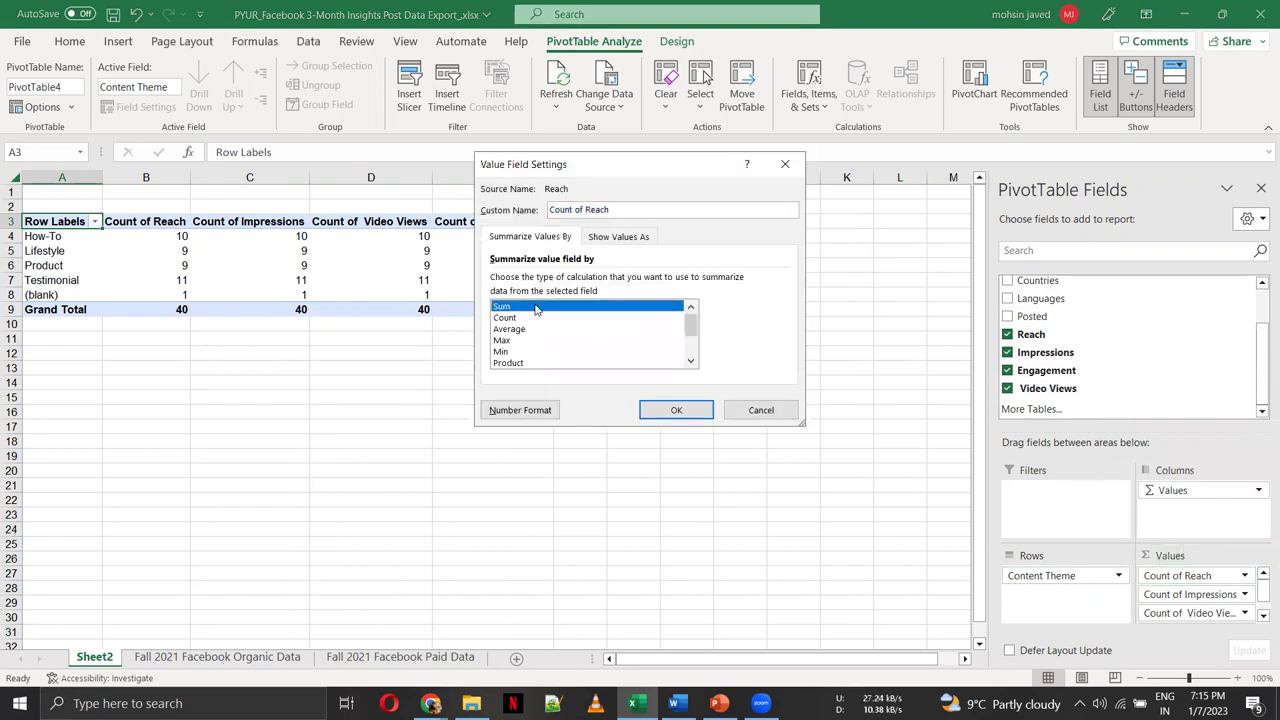
pyautogui.click(676, 410)
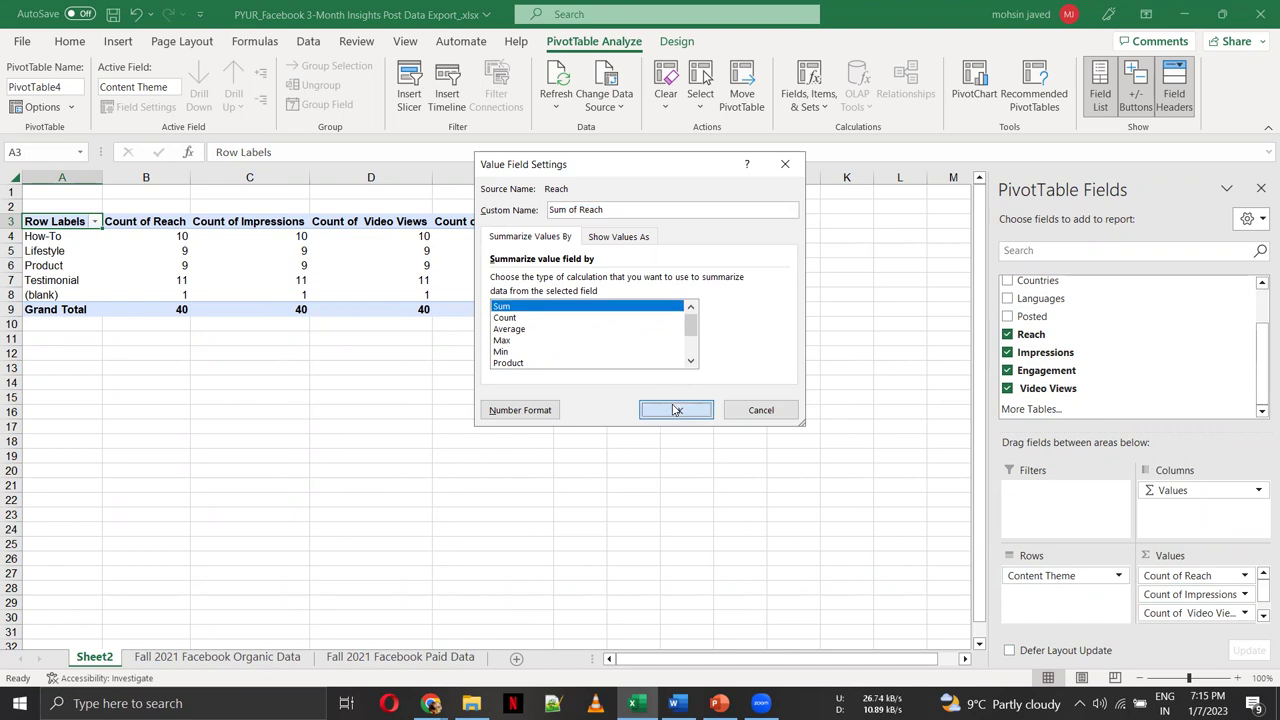
pyautogui.click(1243, 596)
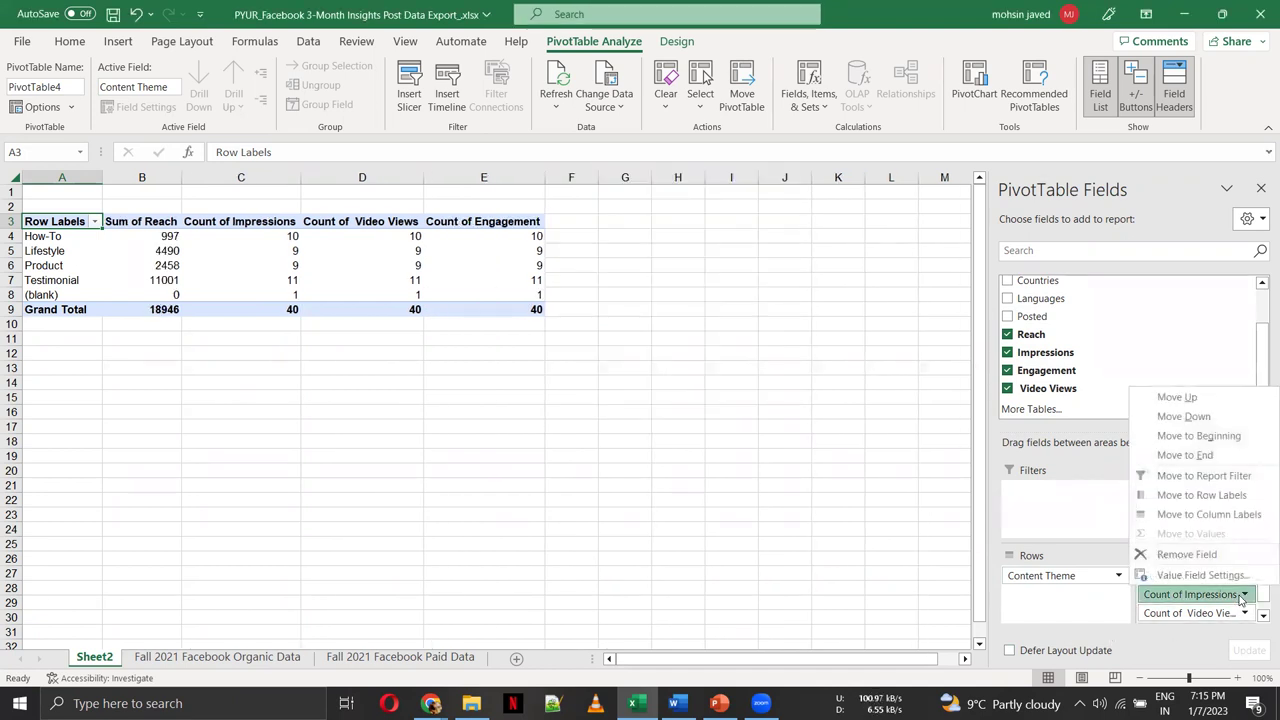
pyautogui.click(1178, 579)
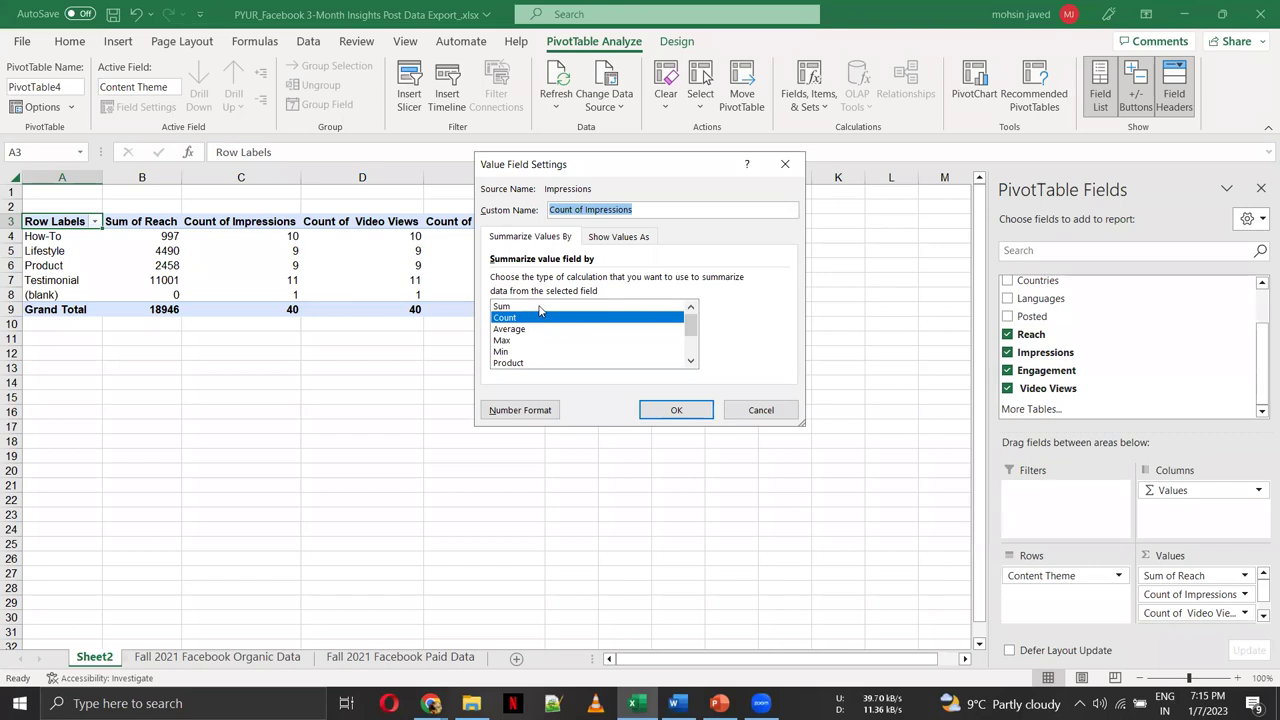
pyautogui.click(539, 306)
pyautogui.click(677, 409)
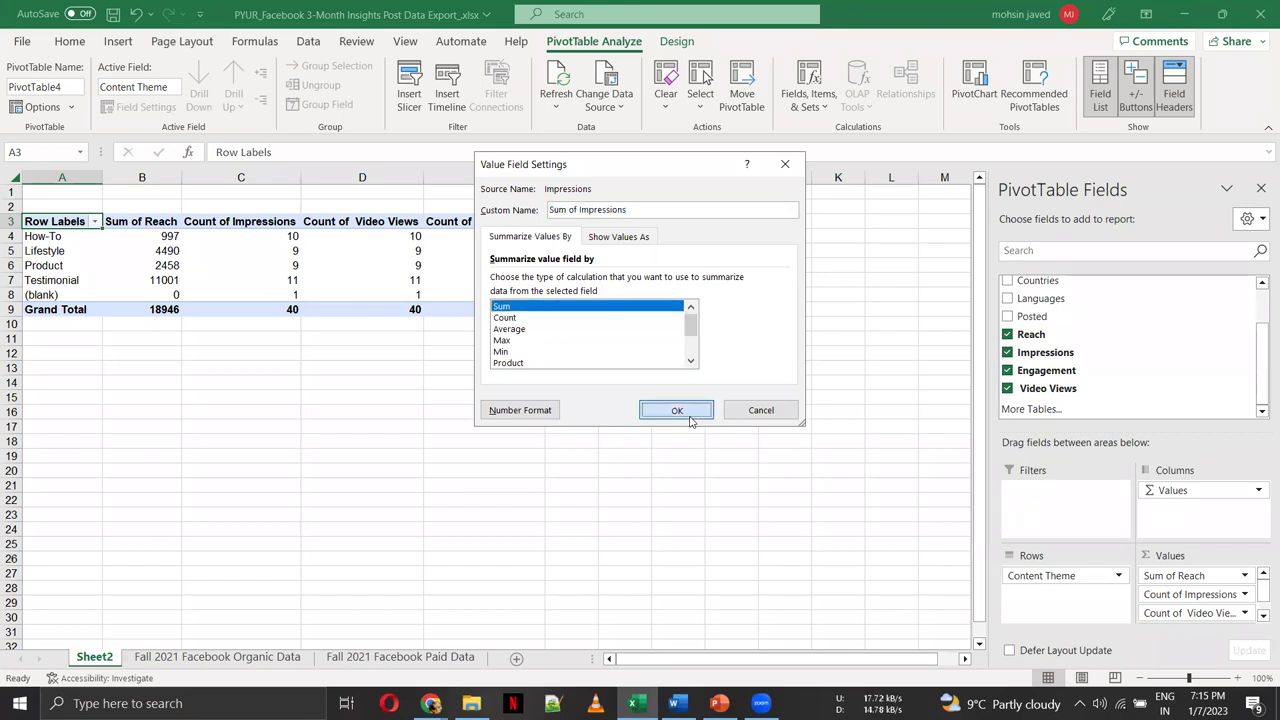
# Step: Summarize the Video Views value field of the pivot table by Sum
pyautogui.click(1158, 620)
pyautogui.click(1185, 591)
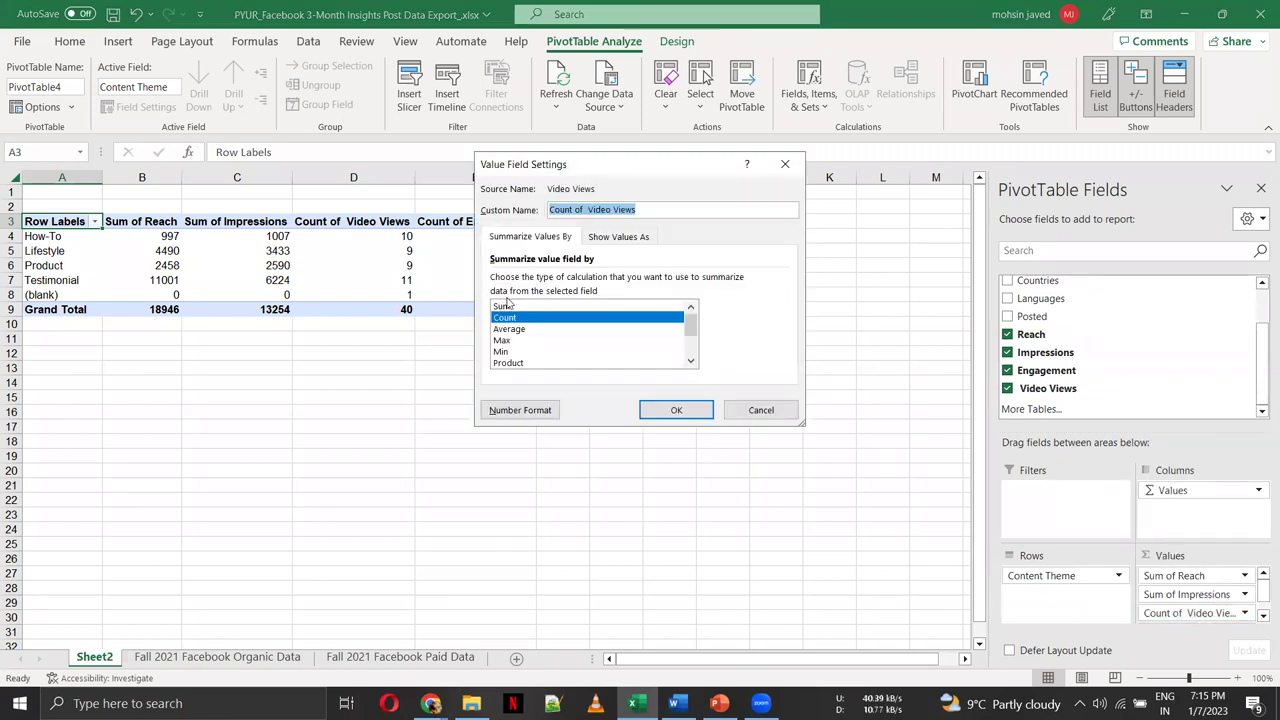
pyautogui.click(505, 305)
pyautogui.click(505, 305)
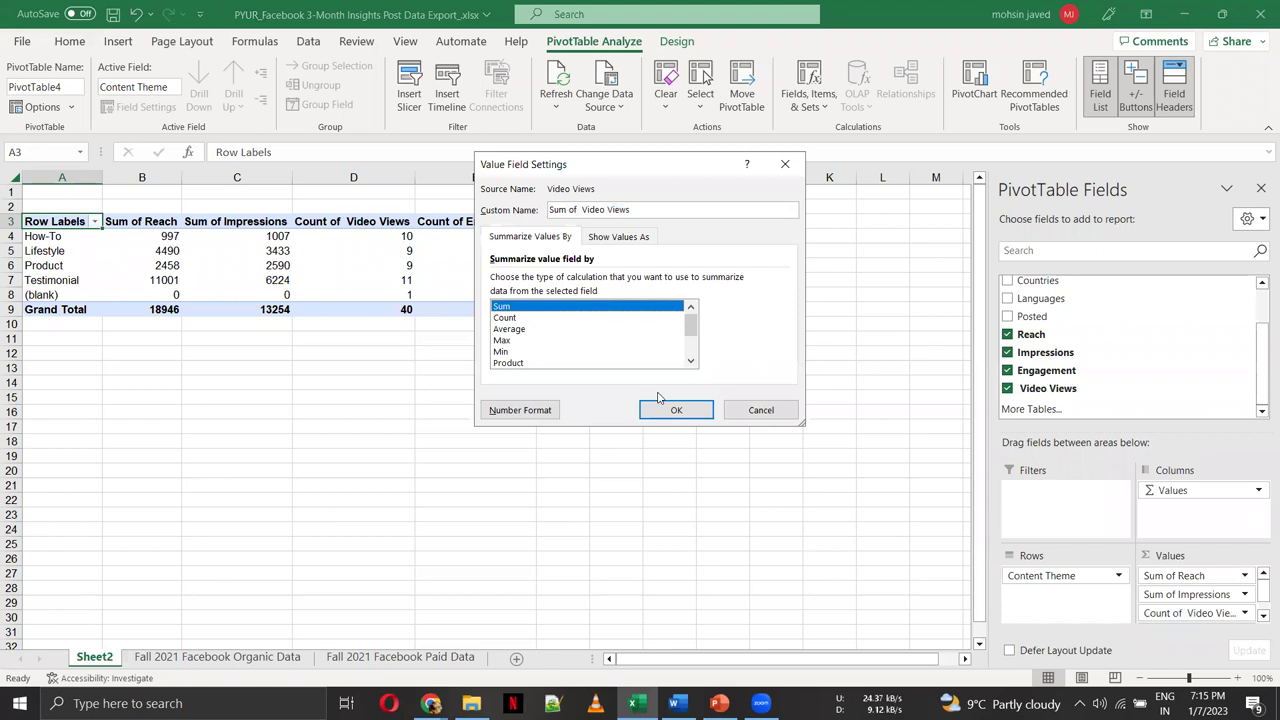
pyautogui.press('Return')
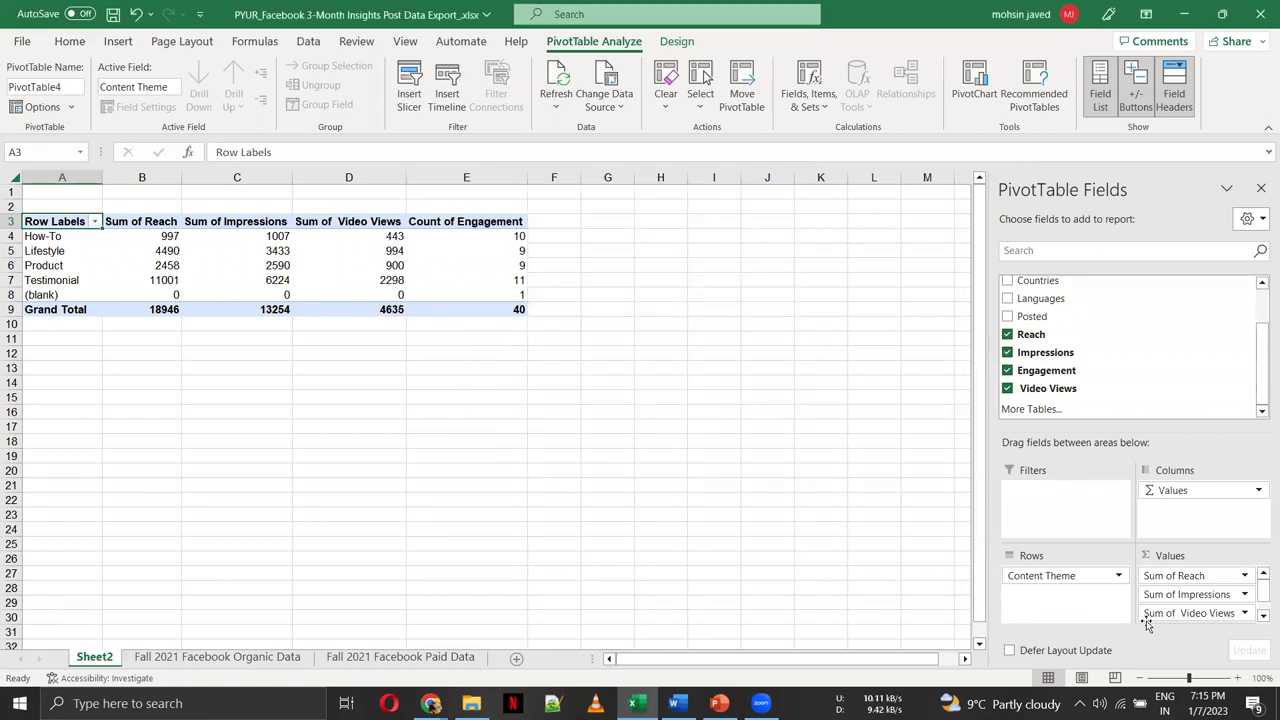
# Step: Summarize the Engagement value field of the pivot table by Sum
pyautogui.click(1263, 617)
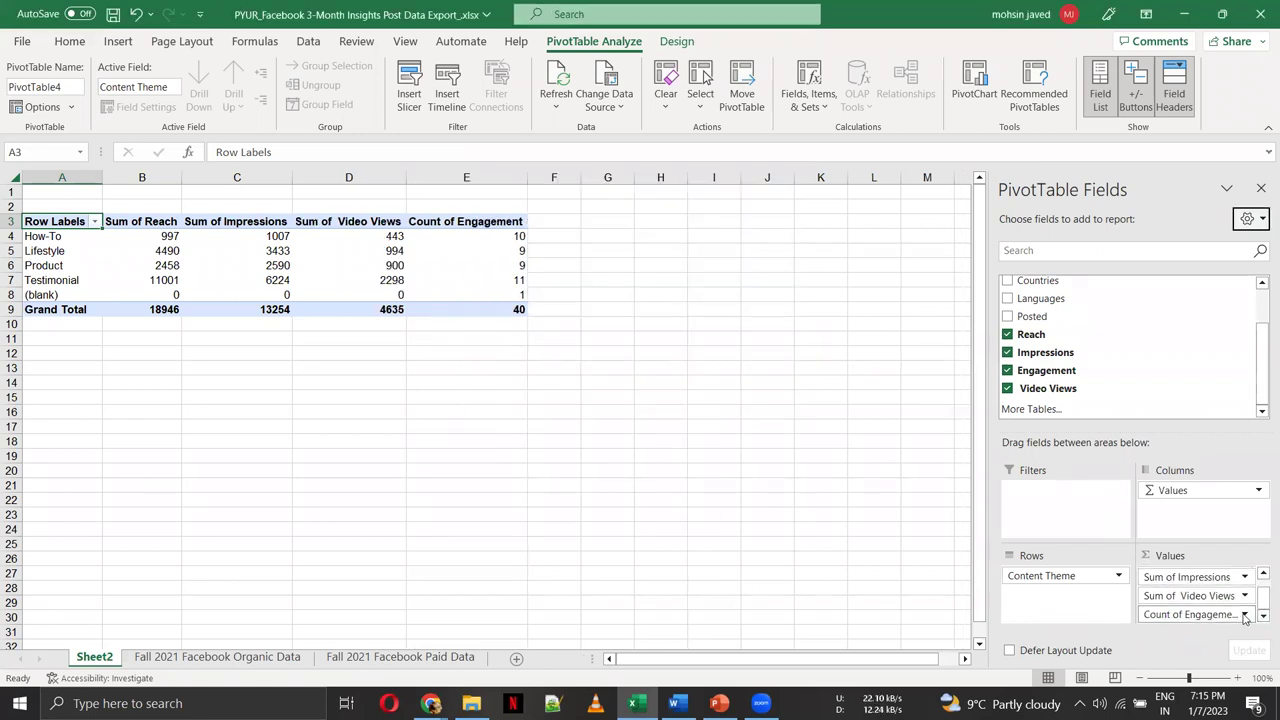
pyautogui.click(1244, 617)
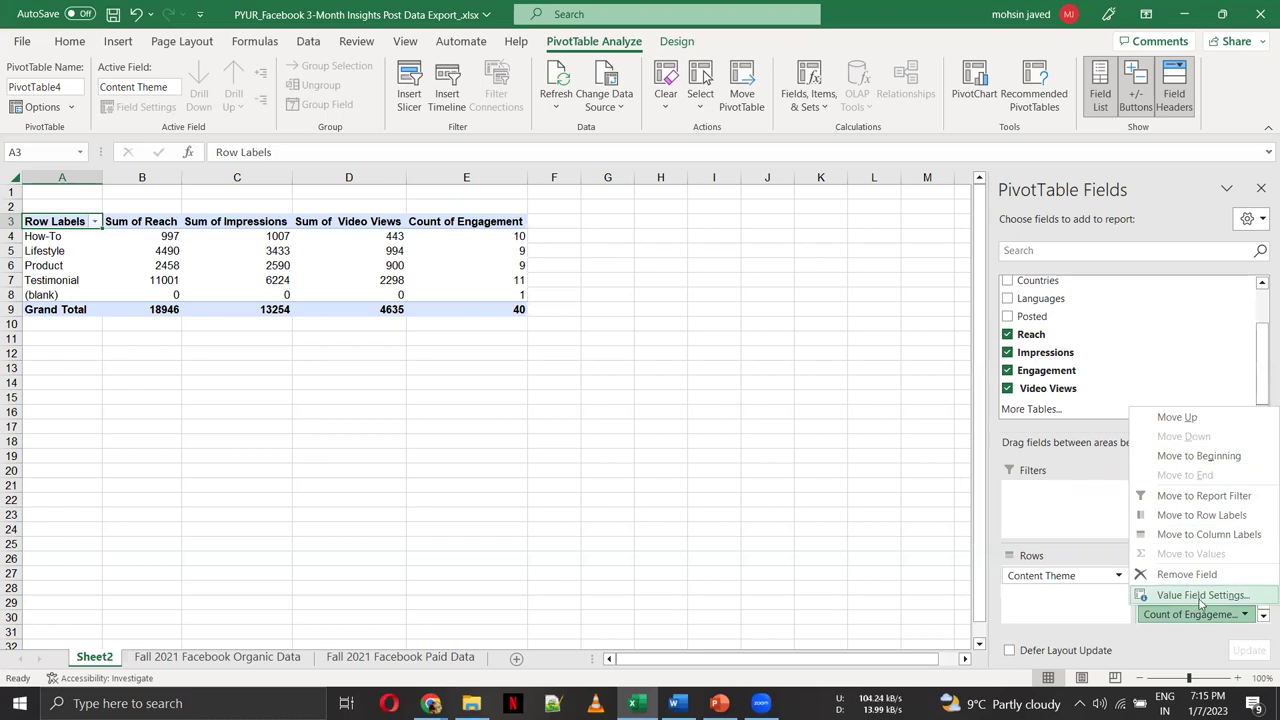
pyautogui.click(1201, 595)
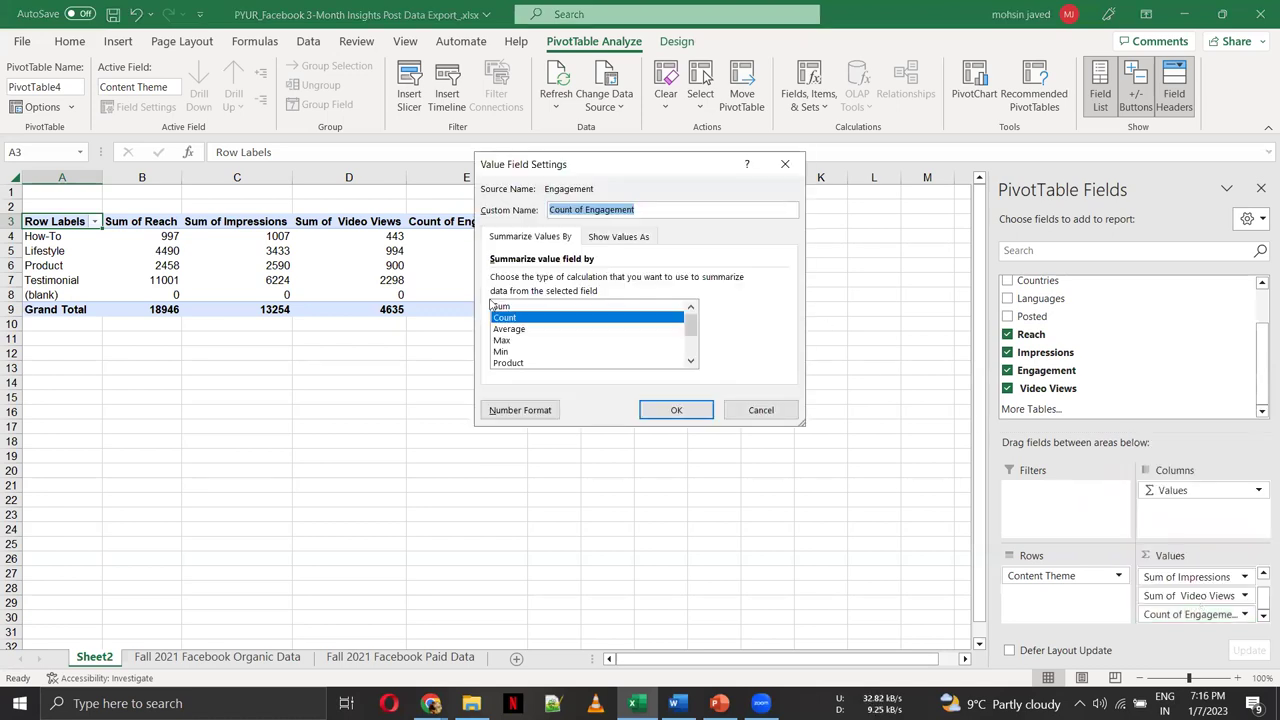
pyautogui.click(502, 306)
pyautogui.click(676, 410)
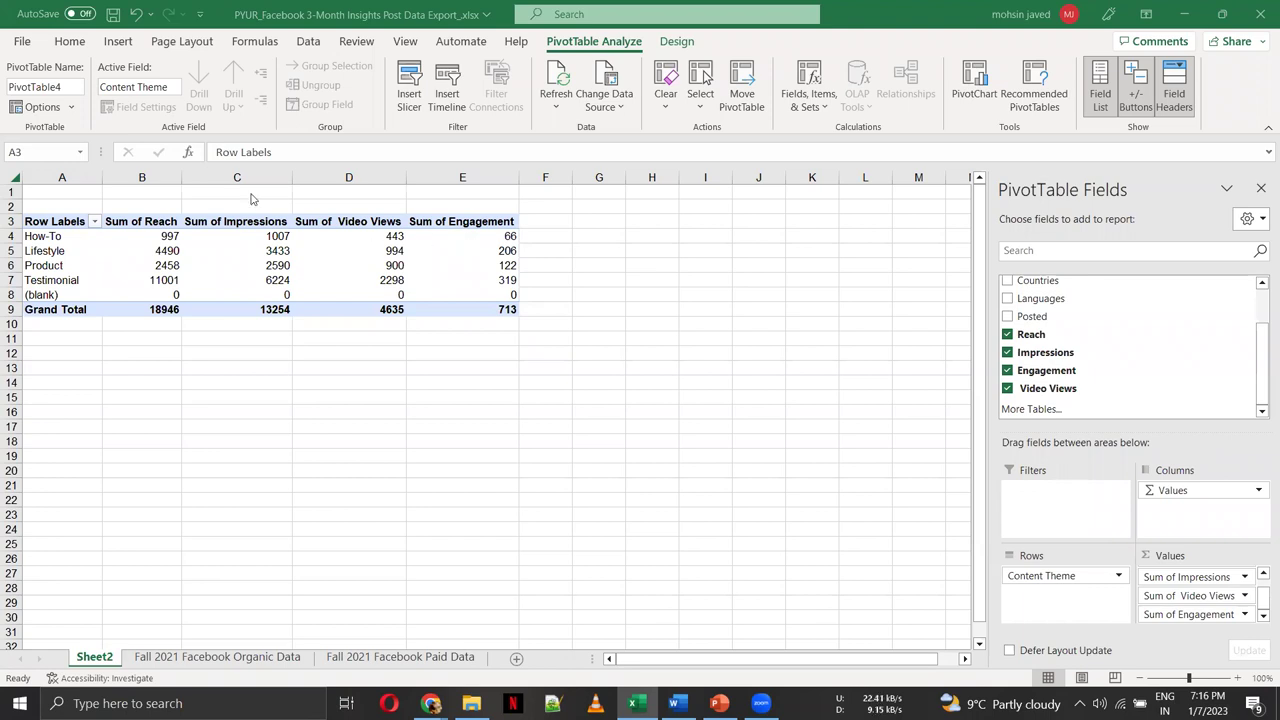
# Step: Select the whole pivot table, A3:E9, and open the chart choices for it
pyautogui.click(42, 218)
pyautogui.moveTo(42, 218); pyautogui.dragTo(865, 236)
pyautogui.hotkey('shift', 'Down')
pyautogui.hotkey('shift', 'Left')
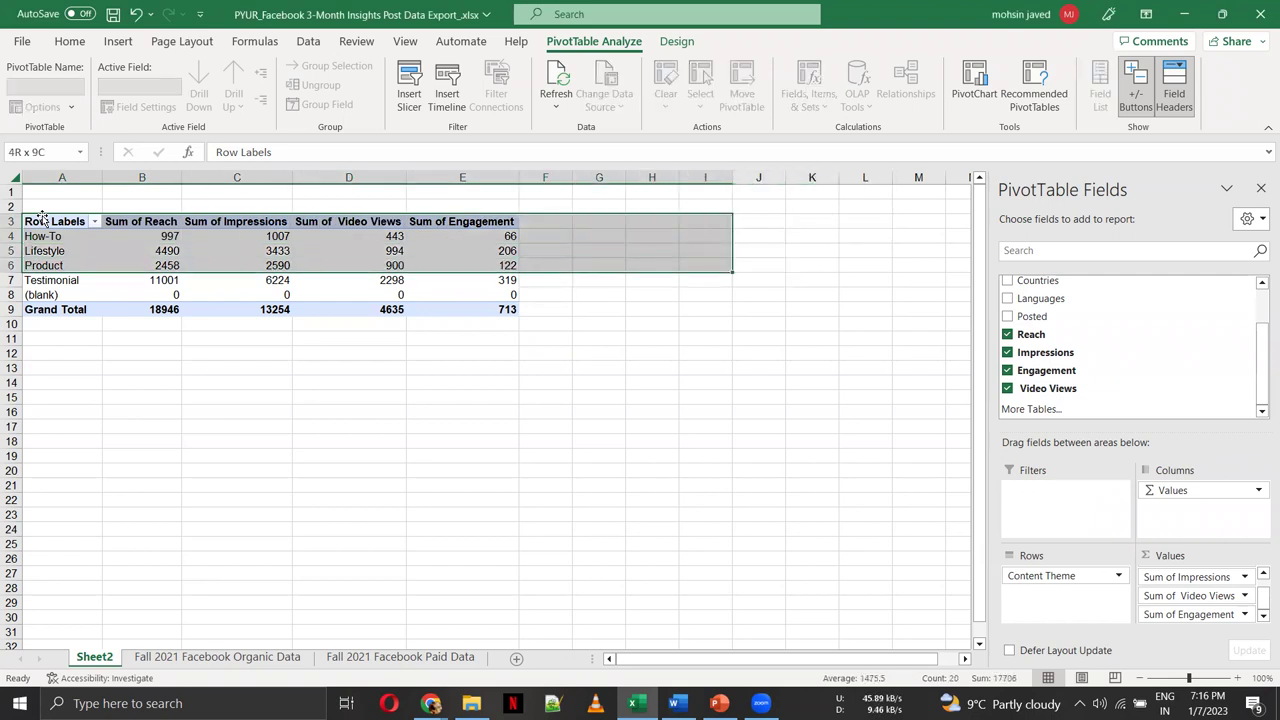
pyautogui.hotkey('shift', 'Down')
pyautogui.hotkey('shift', 'Left')
pyautogui.hotkey('shift', 'Left')
pyautogui.hotkey('shift', 'Left')
pyautogui.hotkey('shift', 'Left')
pyautogui.hotkey('shift', 'Down')
pyautogui.hotkey('shift', 'Down')
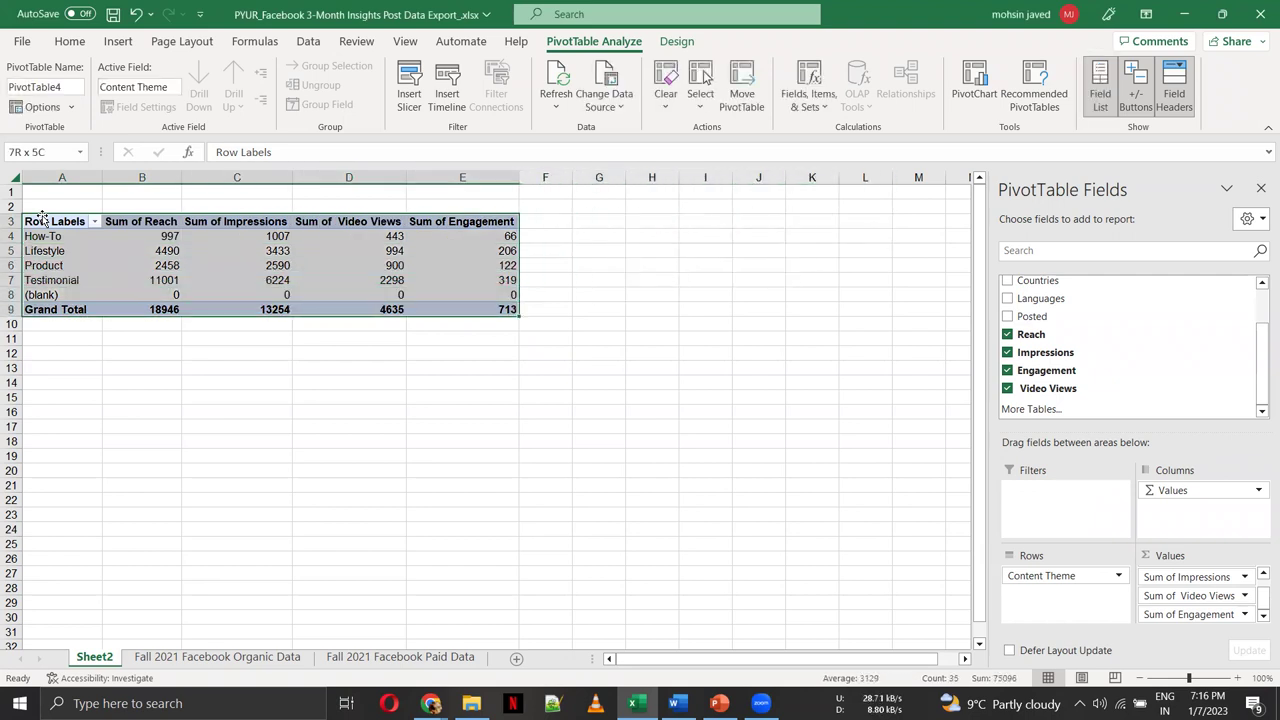
pyautogui.click(116, 41)
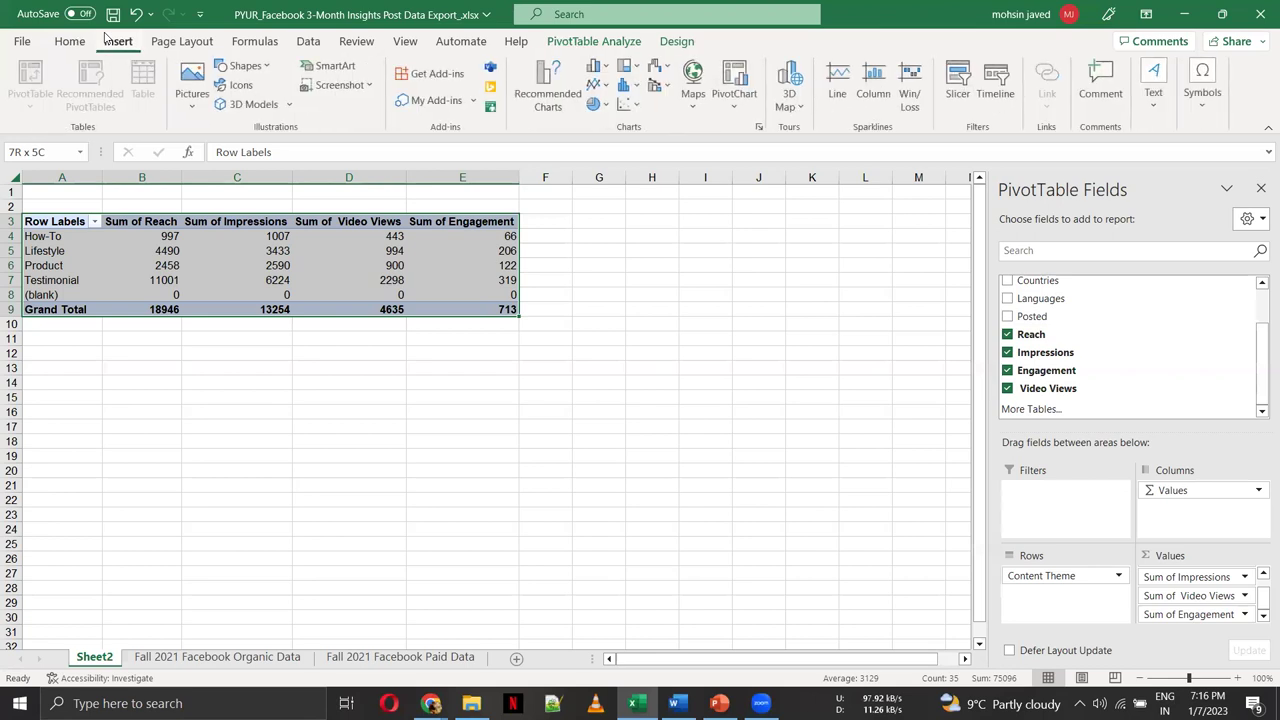
pyautogui.click(553, 75)
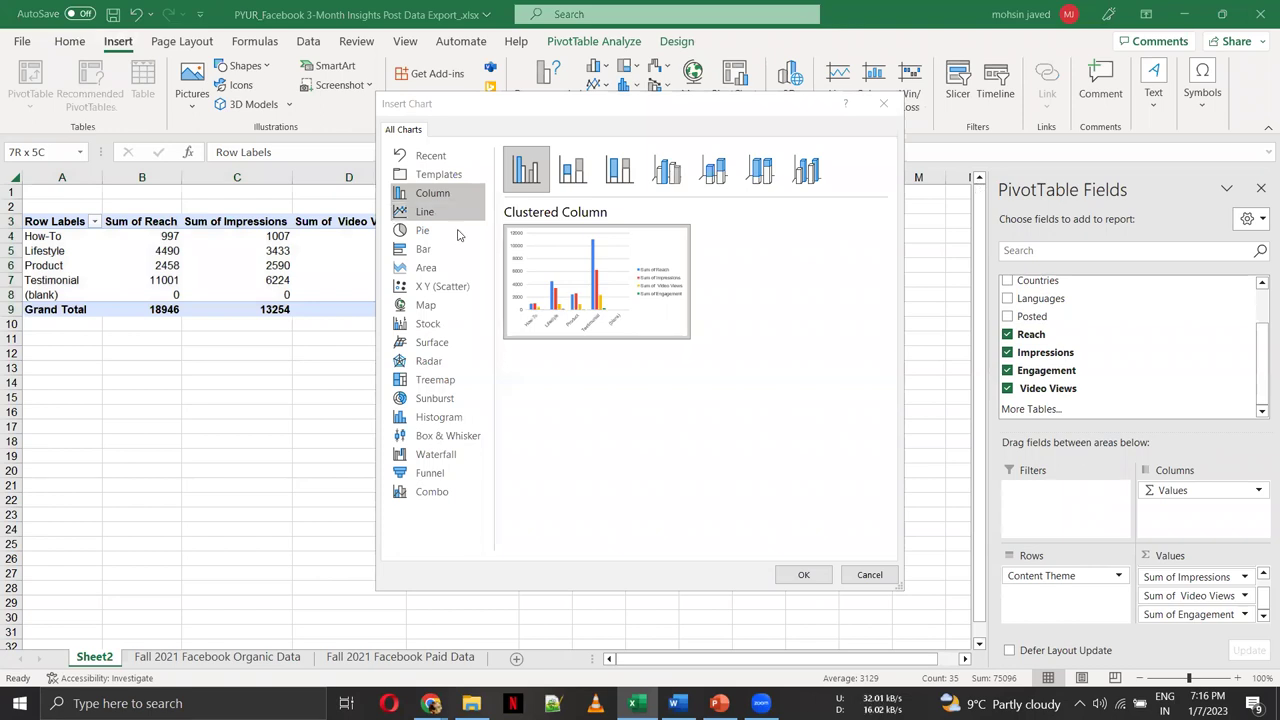
# Step: Preview the pivot table data as clustered column, line, pie and clustered bar charts
pyautogui.moveTo(590, 308)
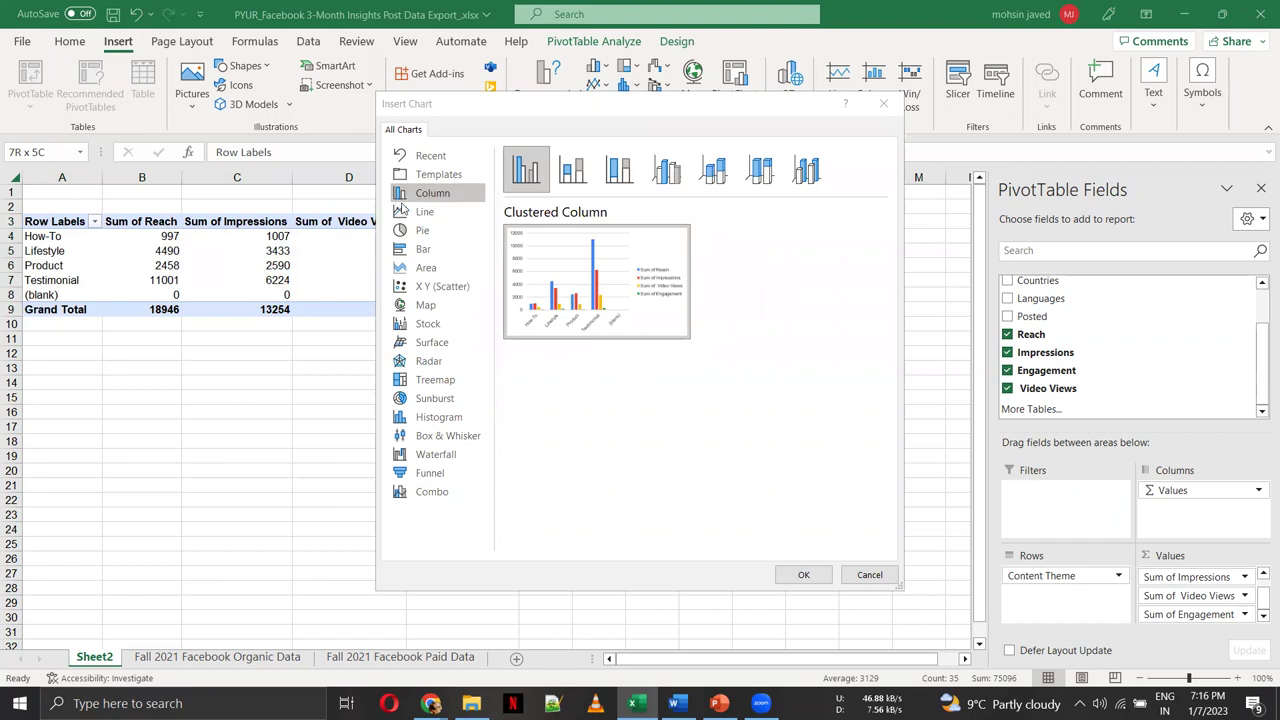
pyautogui.click(412, 211)
pyautogui.moveTo(568, 272)
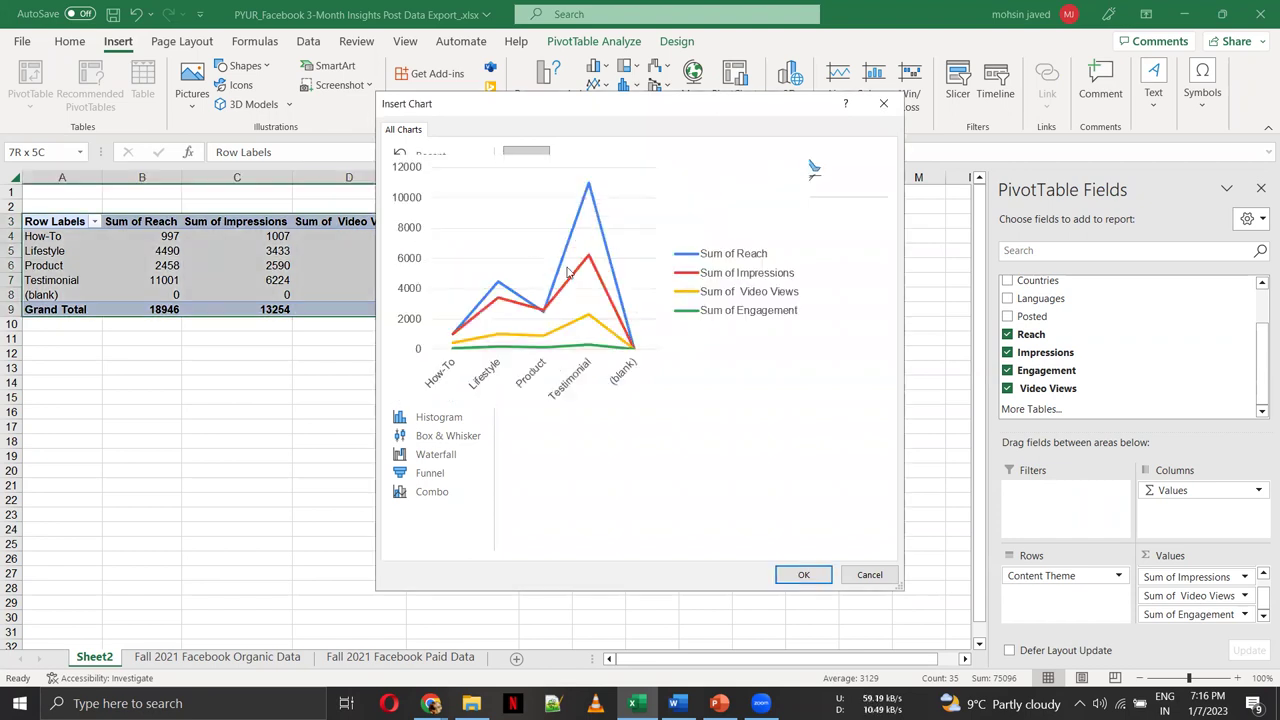
pyautogui.click(420, 230)
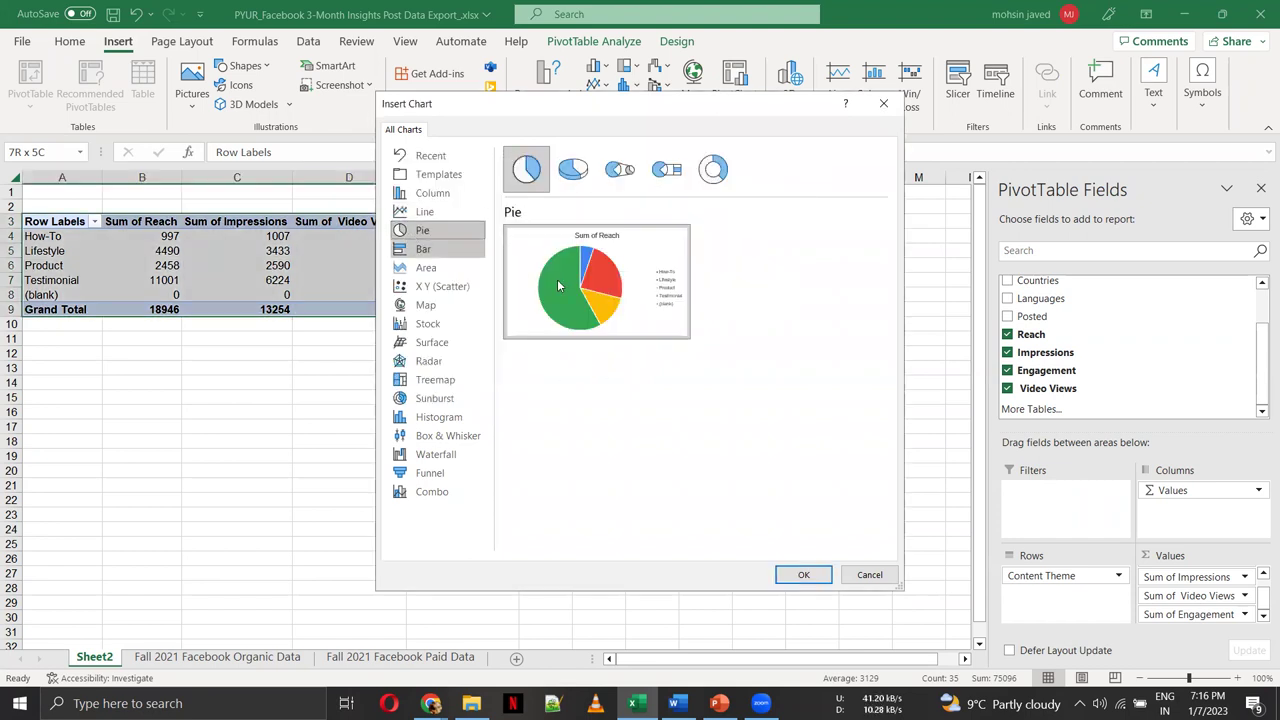
pyautogui.moveTo(573, 264)
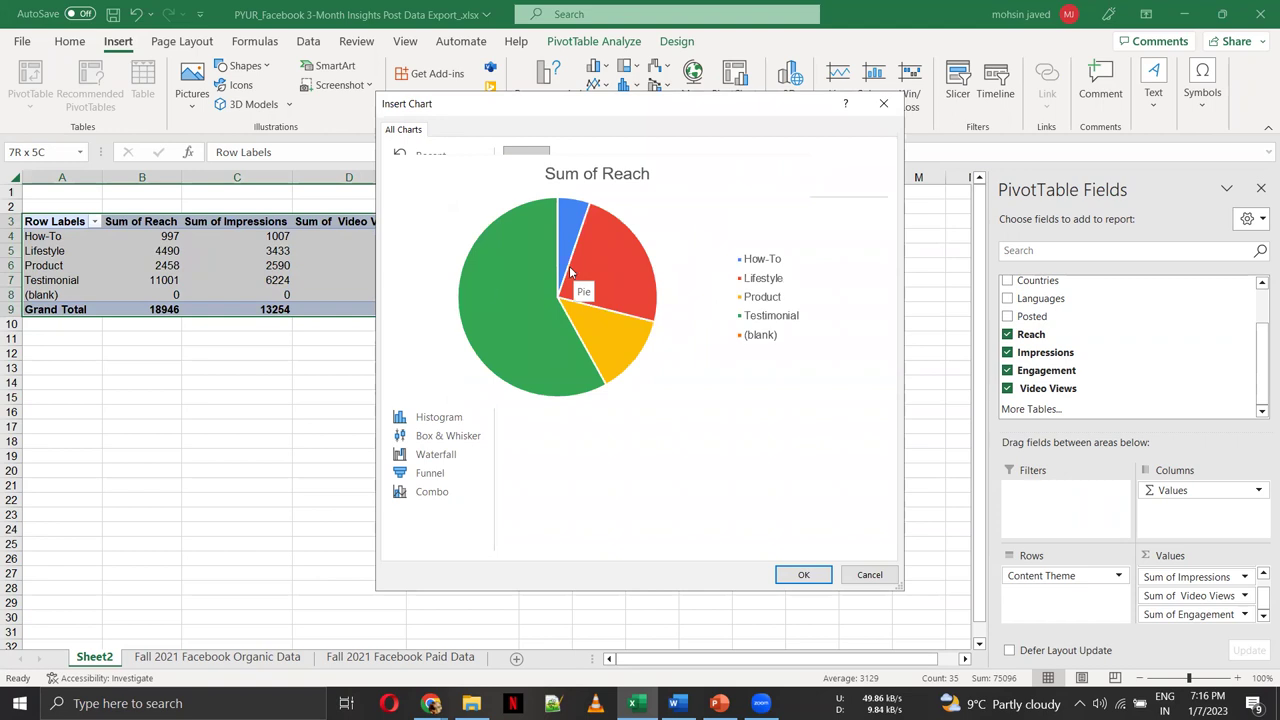
pyautogui.click(434, 251)
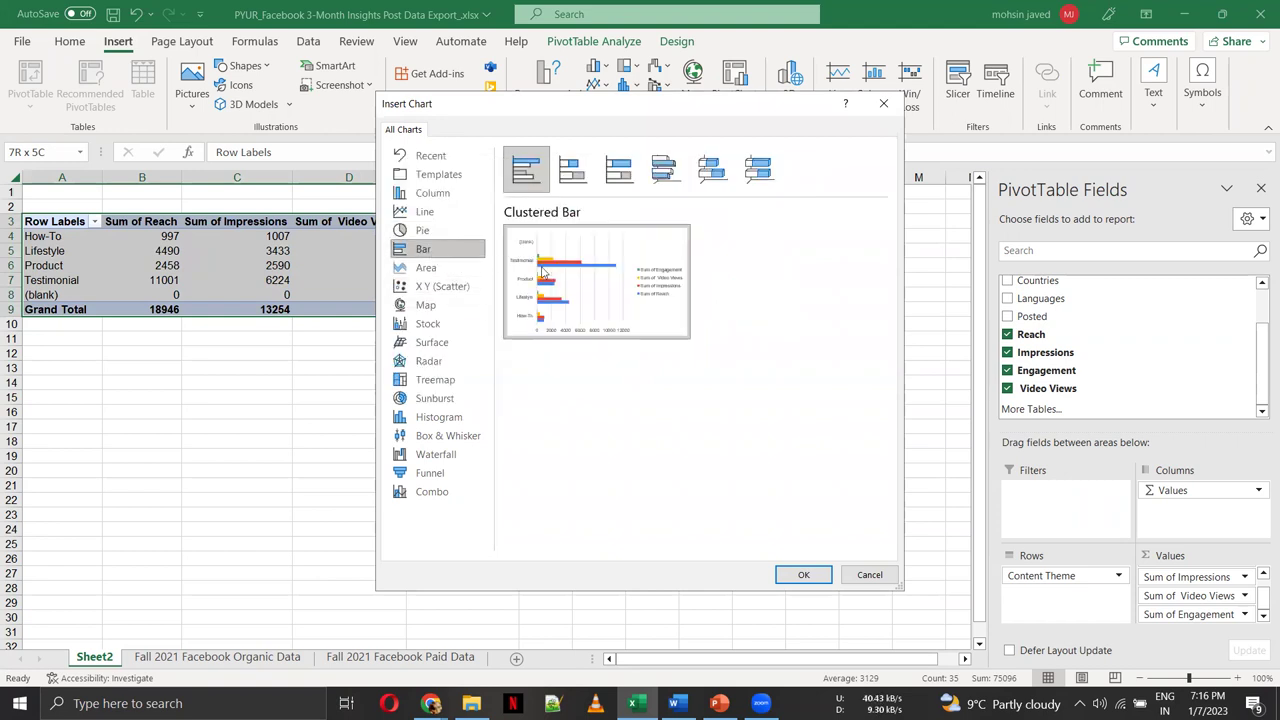
pyautogui.moveTo(570, 272)
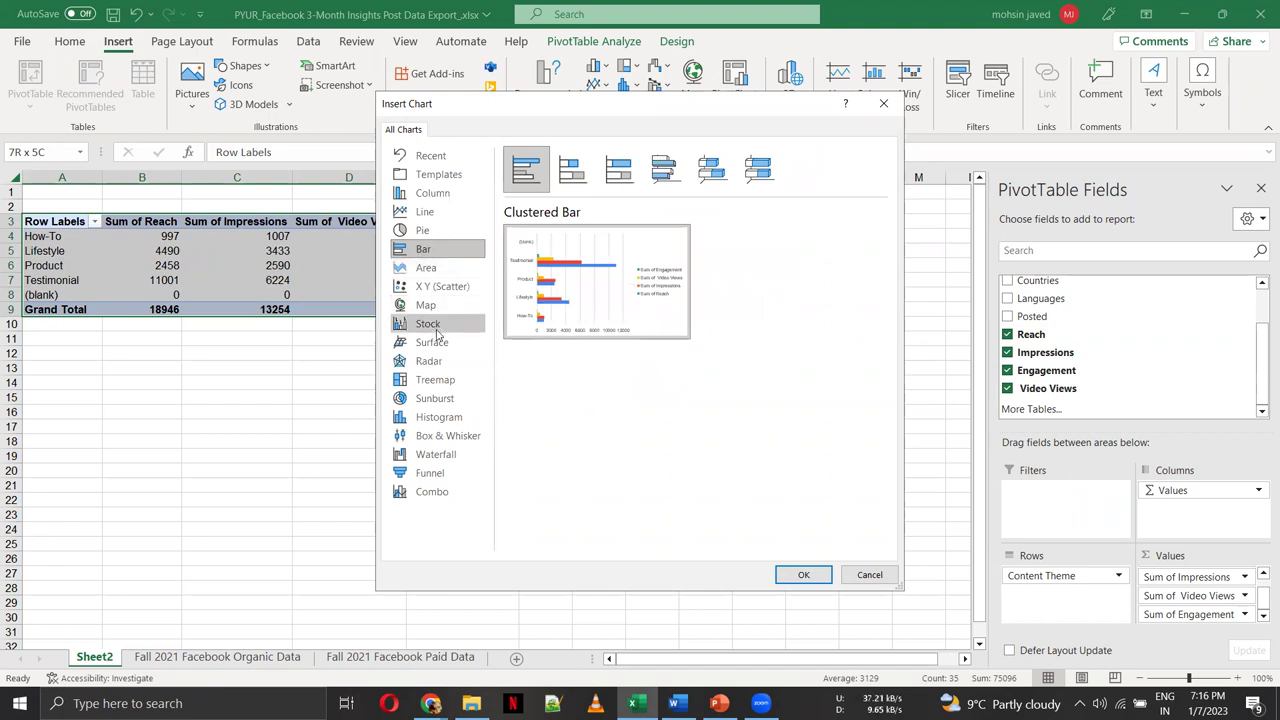
# Step: Insert a clustered column pivot chart from the pivot table and place it below the table
pyautogui.click(437, 191)
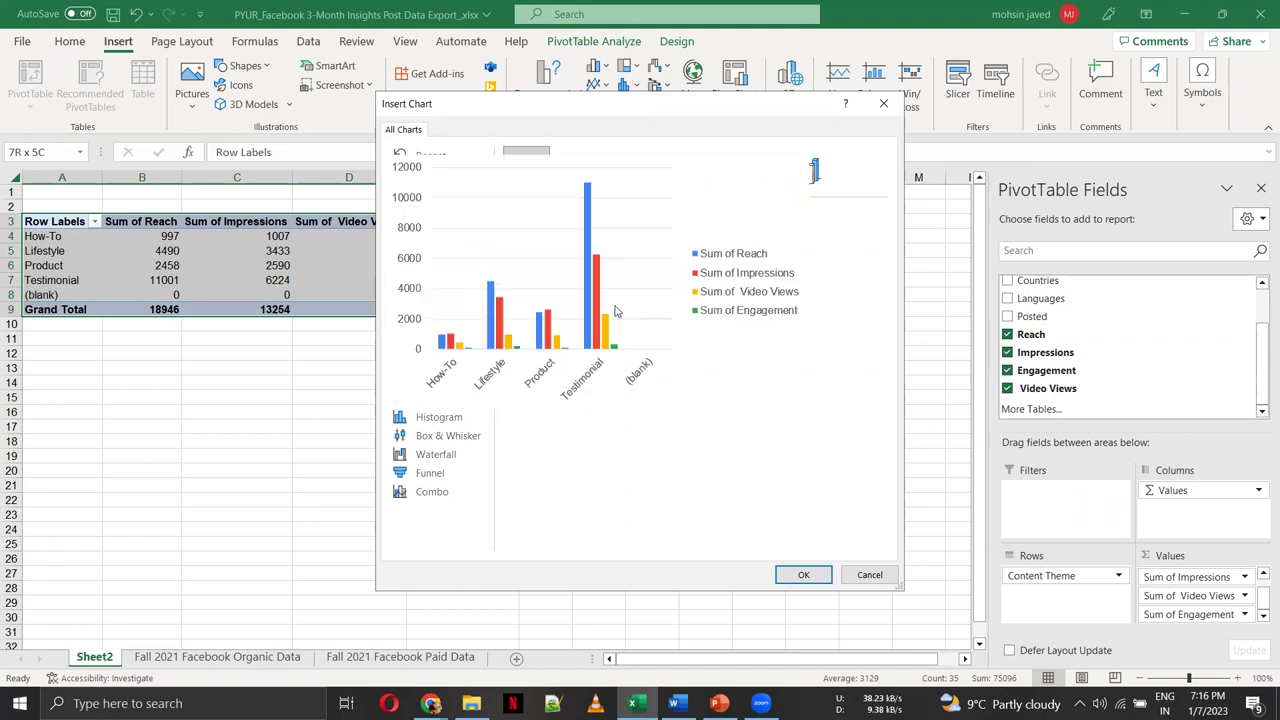
pyautogui.doubleClick(613, 302)
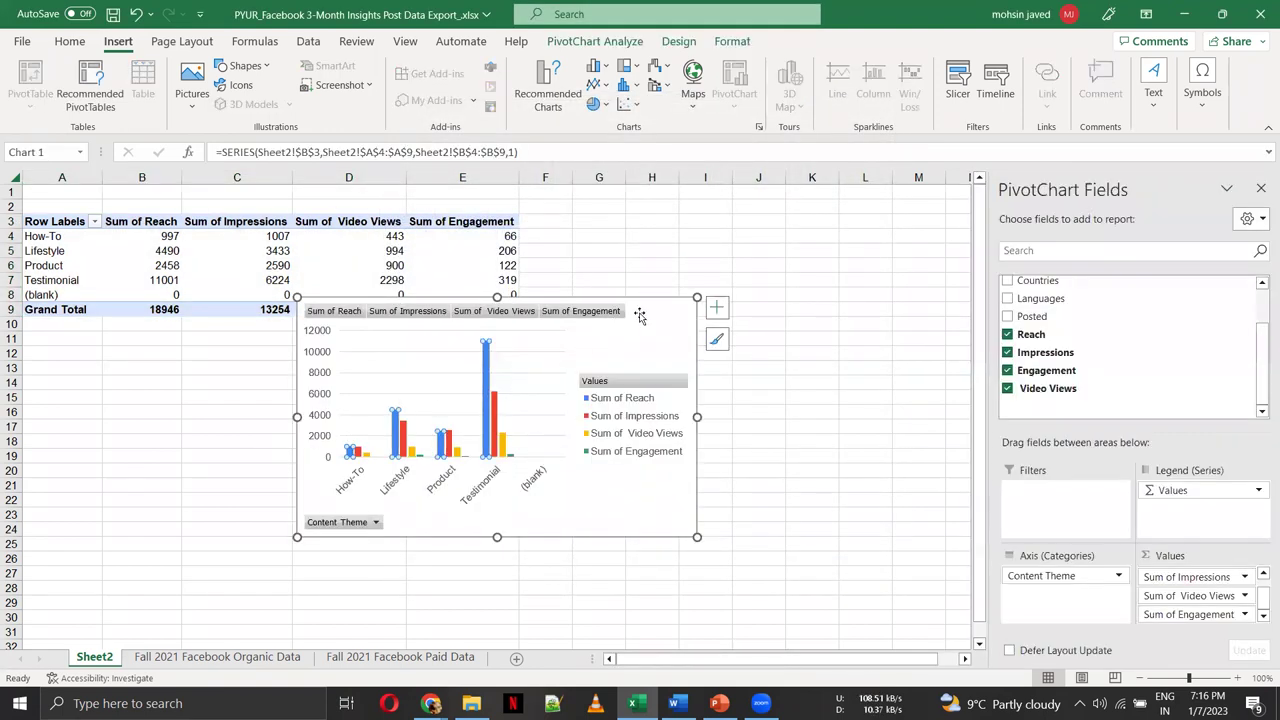
pyautogui.moveTo(640, 307); pyautogui.dragTo(394, 369)
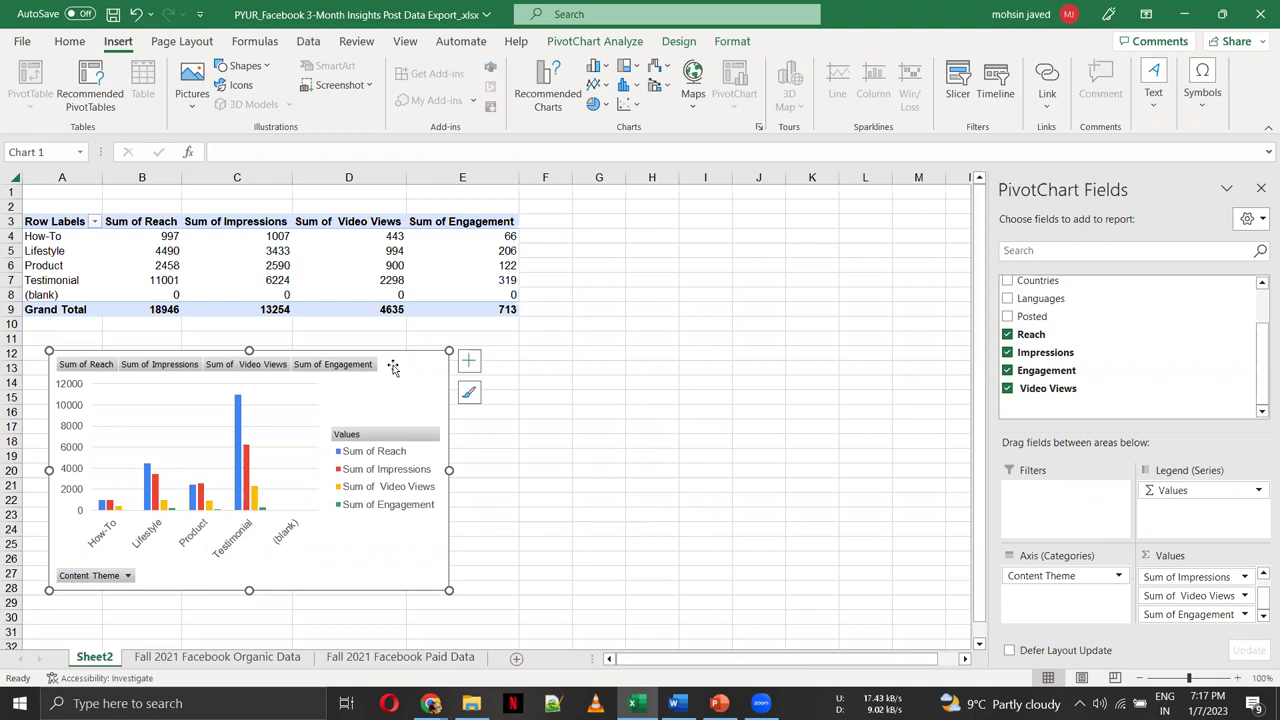
# Step: Compare the Fall 2021 Facebook Organic Data sheet with the pivot chart on Sheet2, and open the Fall 2021 Facebook Paid Data sheet
pyautogui.click(135, 657)
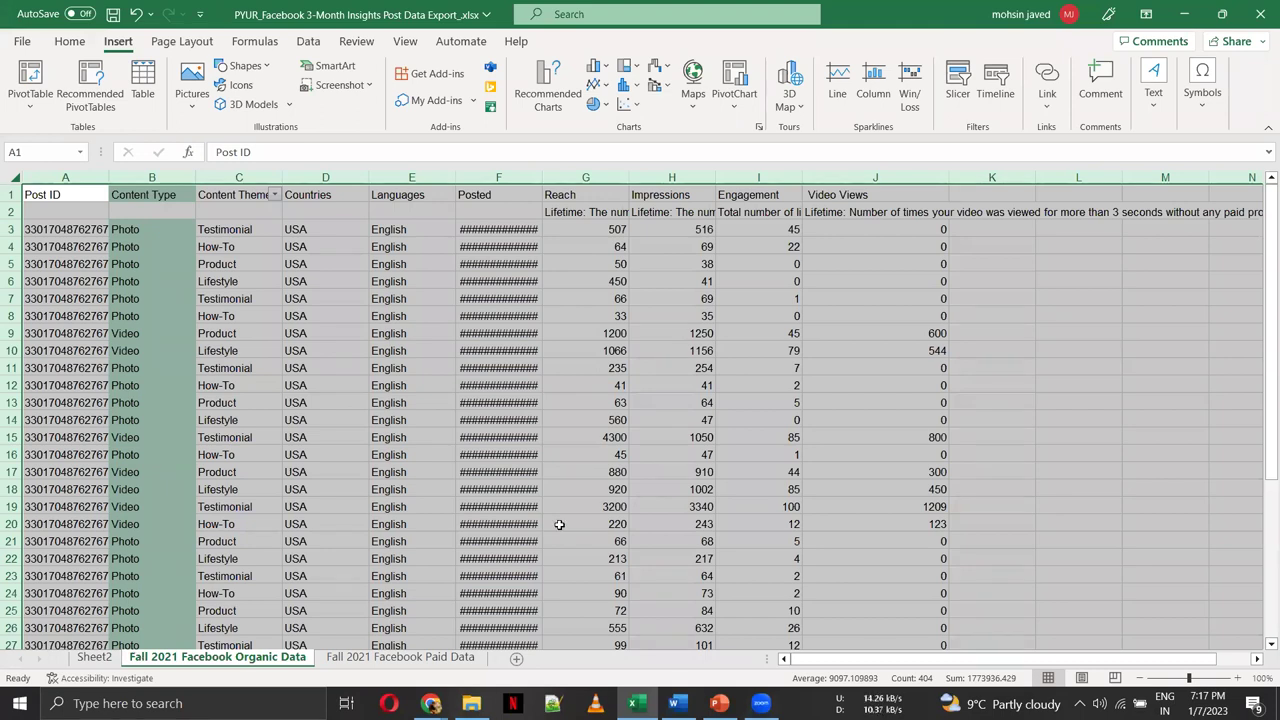
pyautogui.click(577, 383)
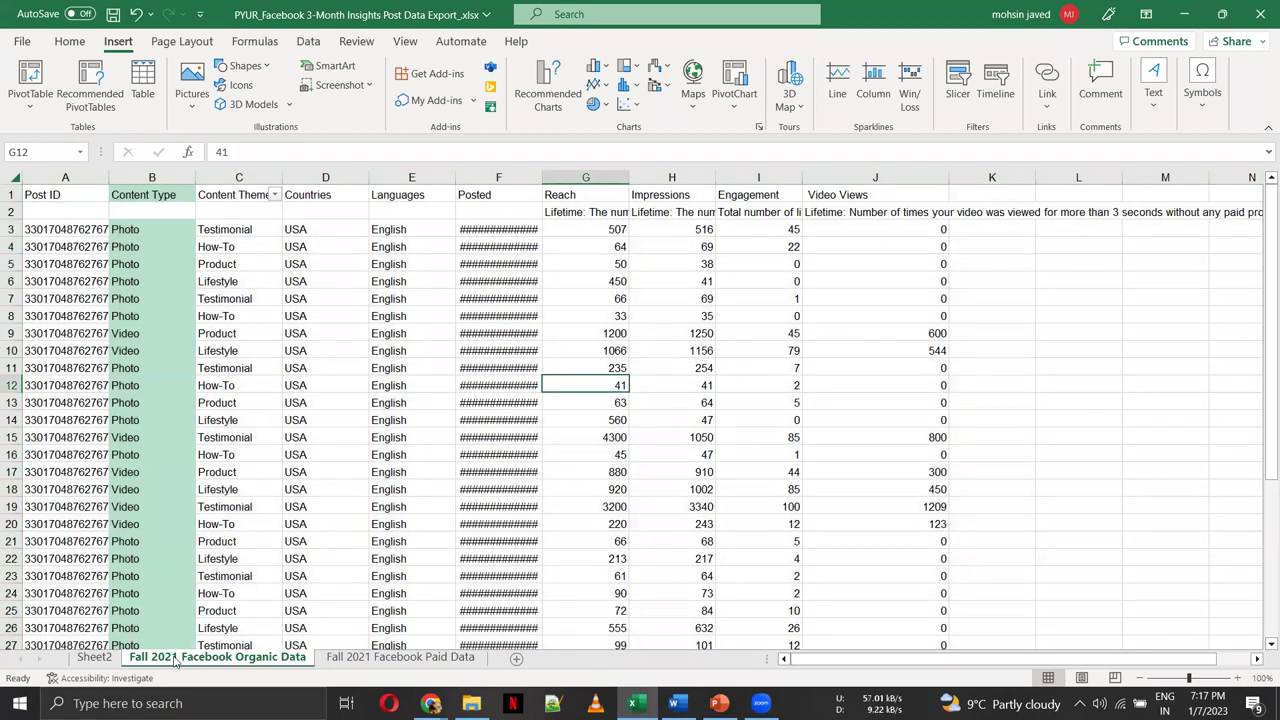
pyautogui.click(100, 657)
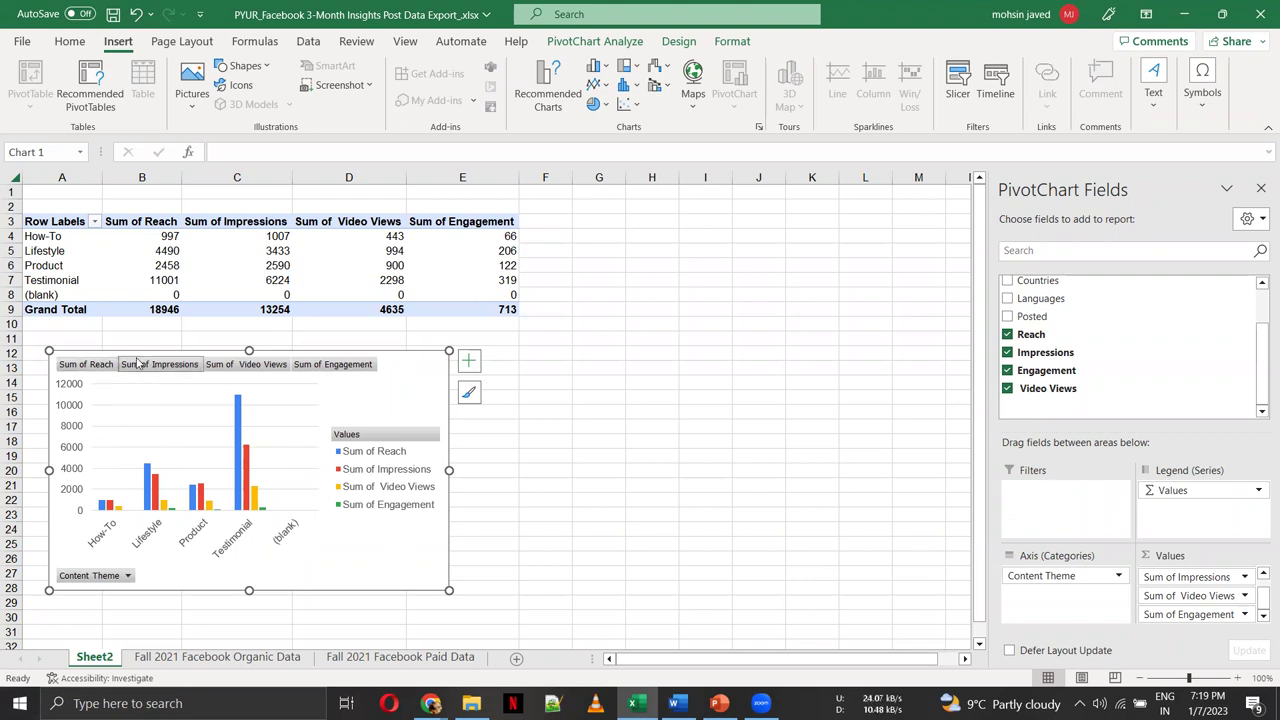
pyautogui.click(287, 658)
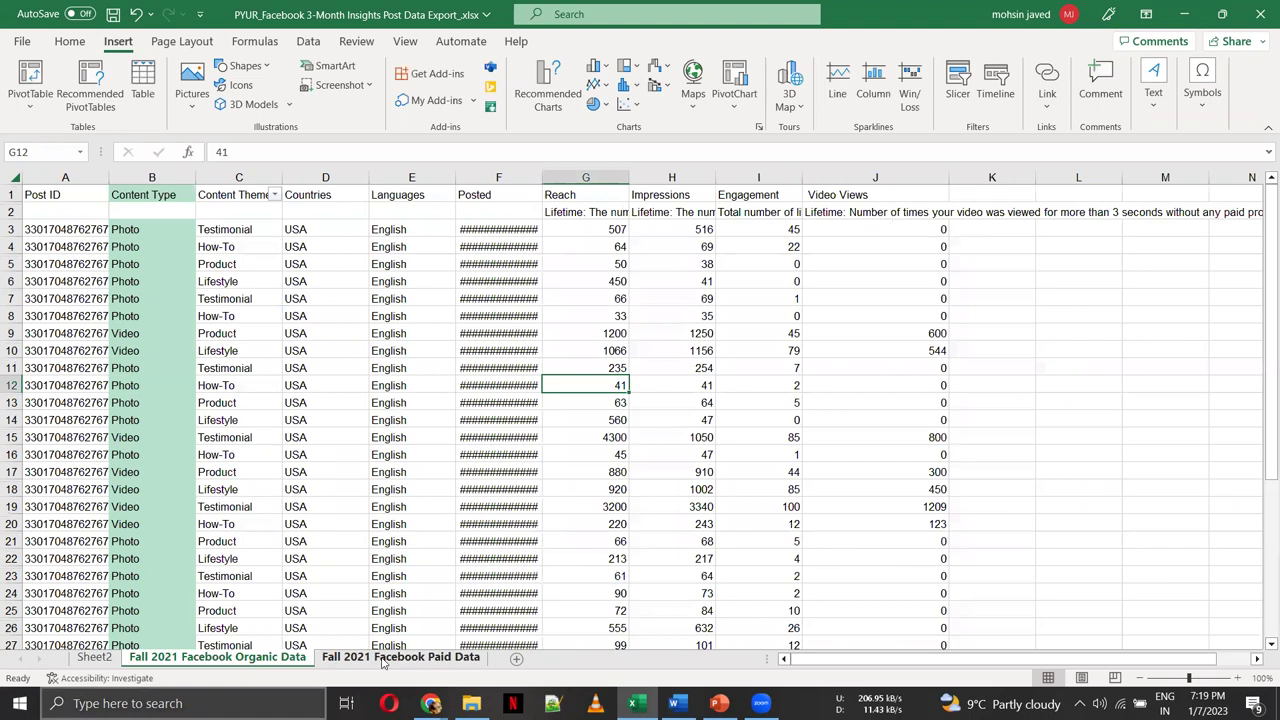
pyautogui.click(383, 659)
pyautogui.moveTo(502, 392); pyautogui.dragTo(40, 418)
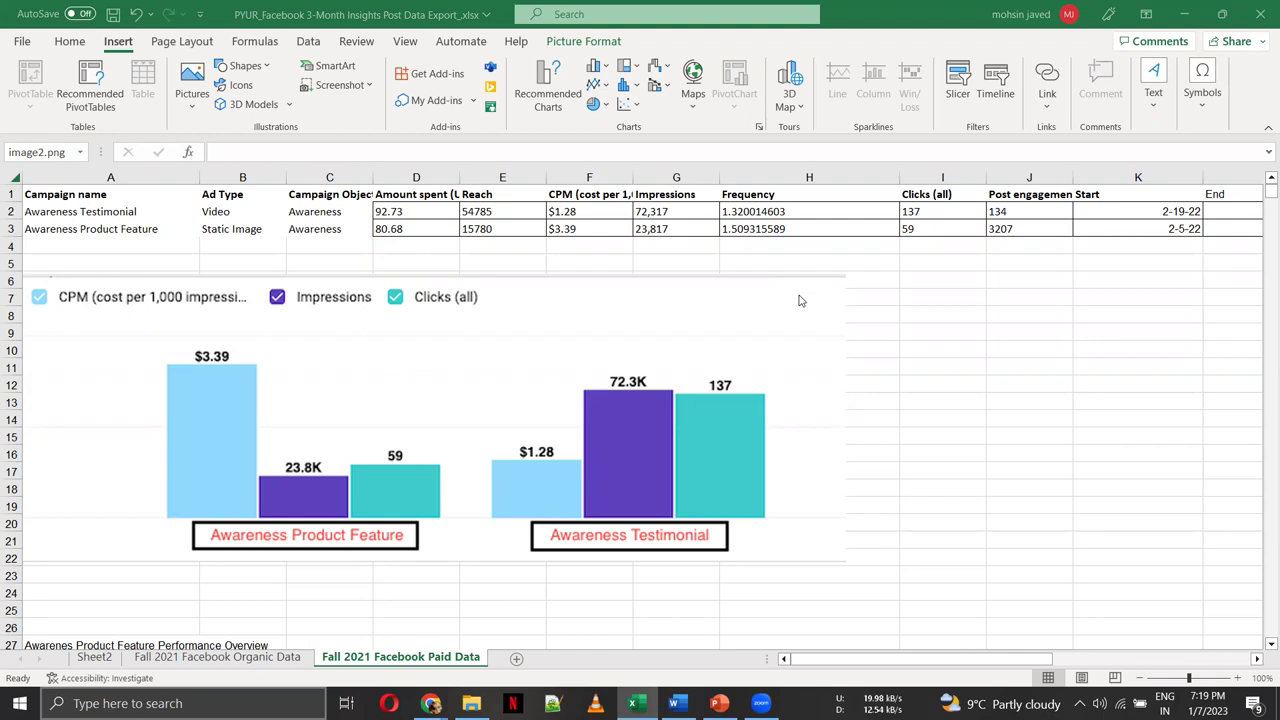
# Step: Switch to Chrome and bring up the Udacity mentor dashboard with the student attendance list
pyautogui.hotkey('alt', 'Tab')
pyautogui.hotkey('alt', 'Tab')
pyautogui.hotkey('alt', 'Tab')
pyautogui.hotkey('alt', 'Tab')
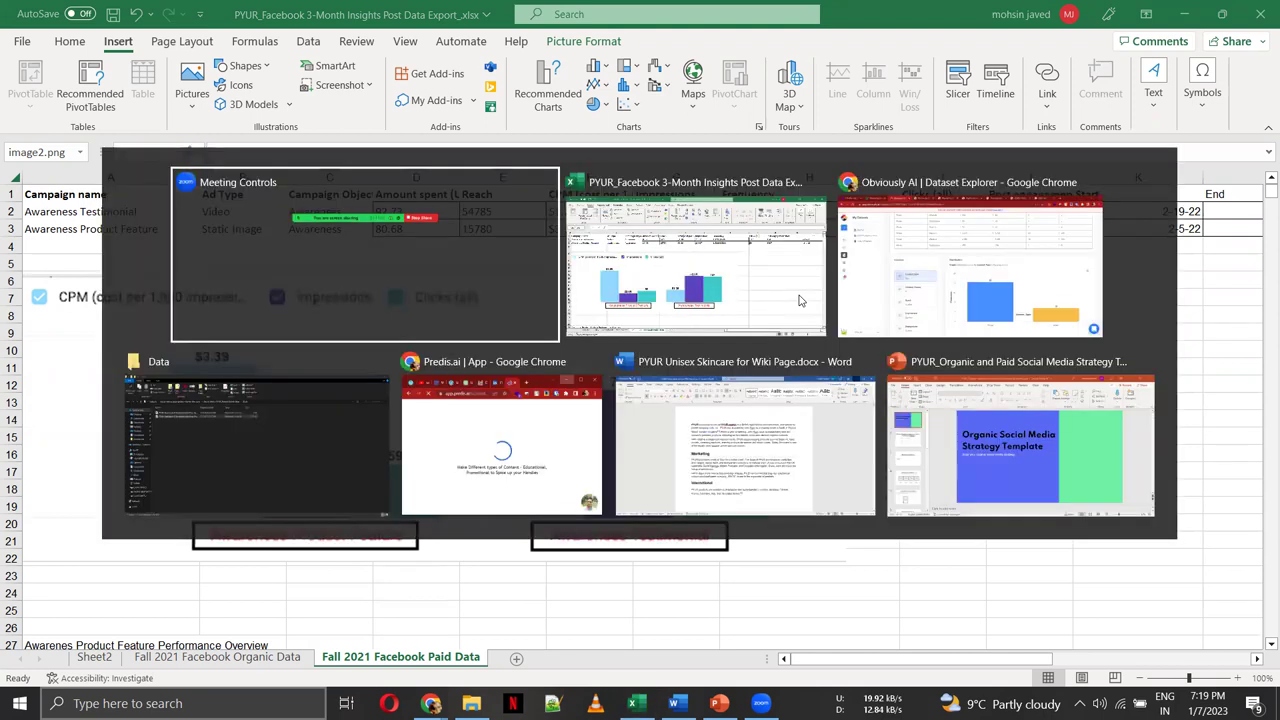
pyautogui.hotkey('alt', 'Tab')
pyautogui.hotkey('alt', 'Tab')
pyautogui.hotkey('alt', 'Tab')
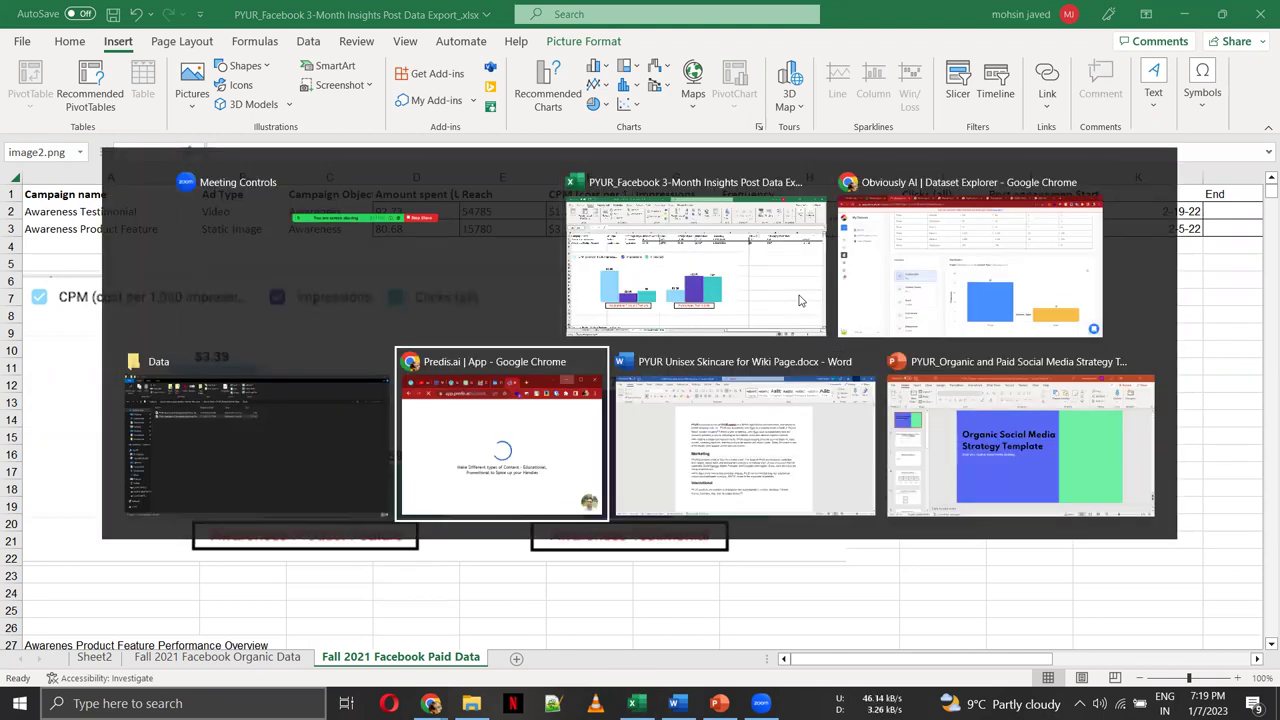
pyautogui.hotkey('alt', 'Tab')
pyautogui.hotkey('alt', 'Tab')
pyautogui.hotkey('alt', 'Tab')
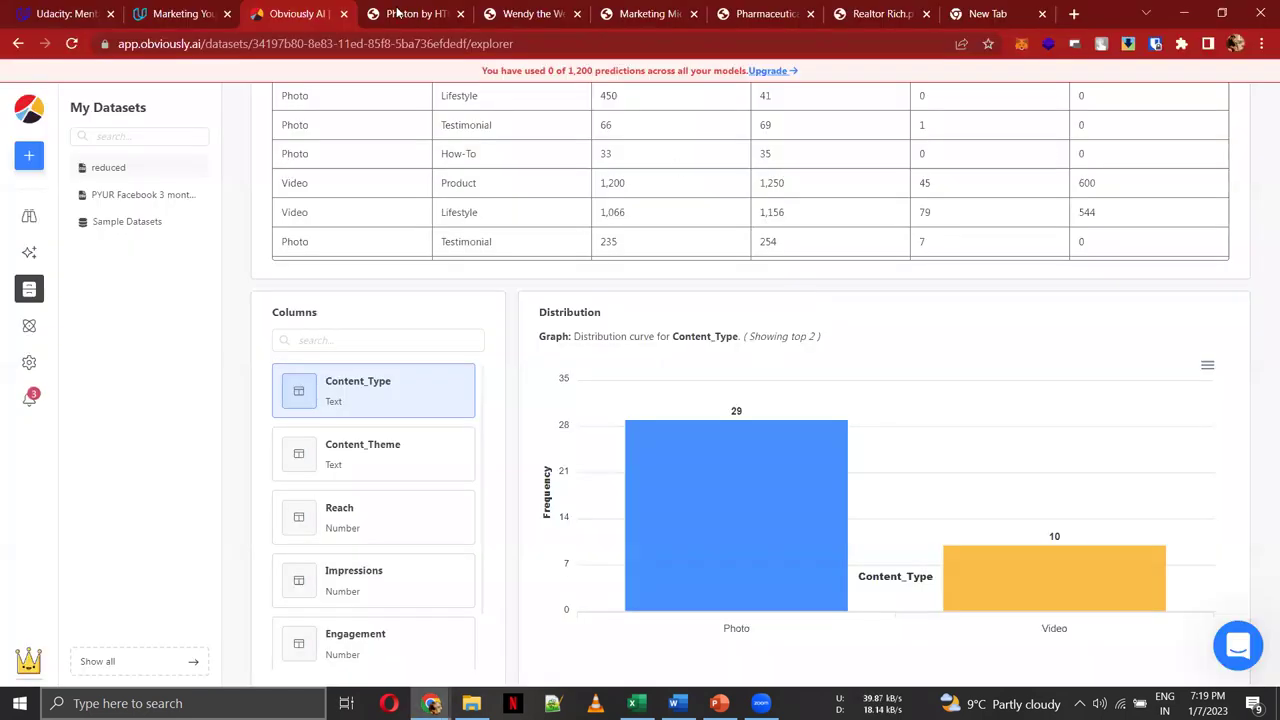
pyautogui.click(60, 12)
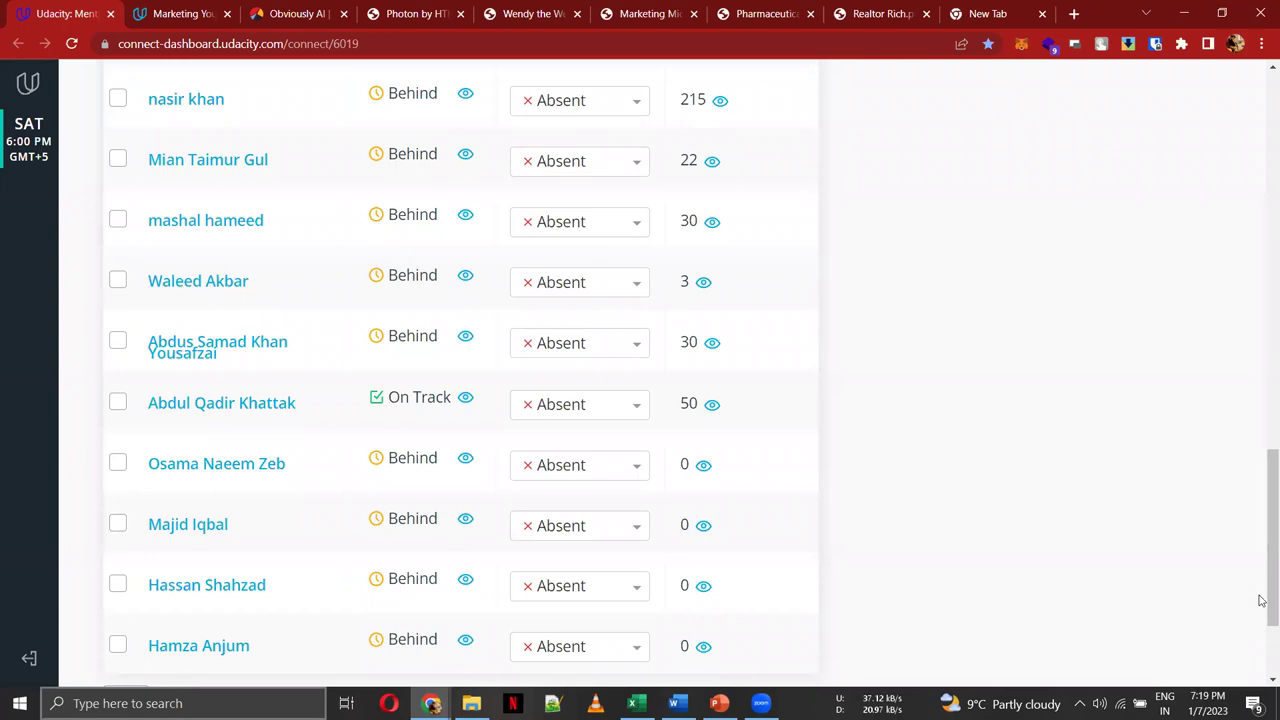
# Step: Mark the on-track student on page 2 of the list as present for January 7th
pyautogui.moveTo(1261, 586); pyautogui.dragTo(1217, 623)
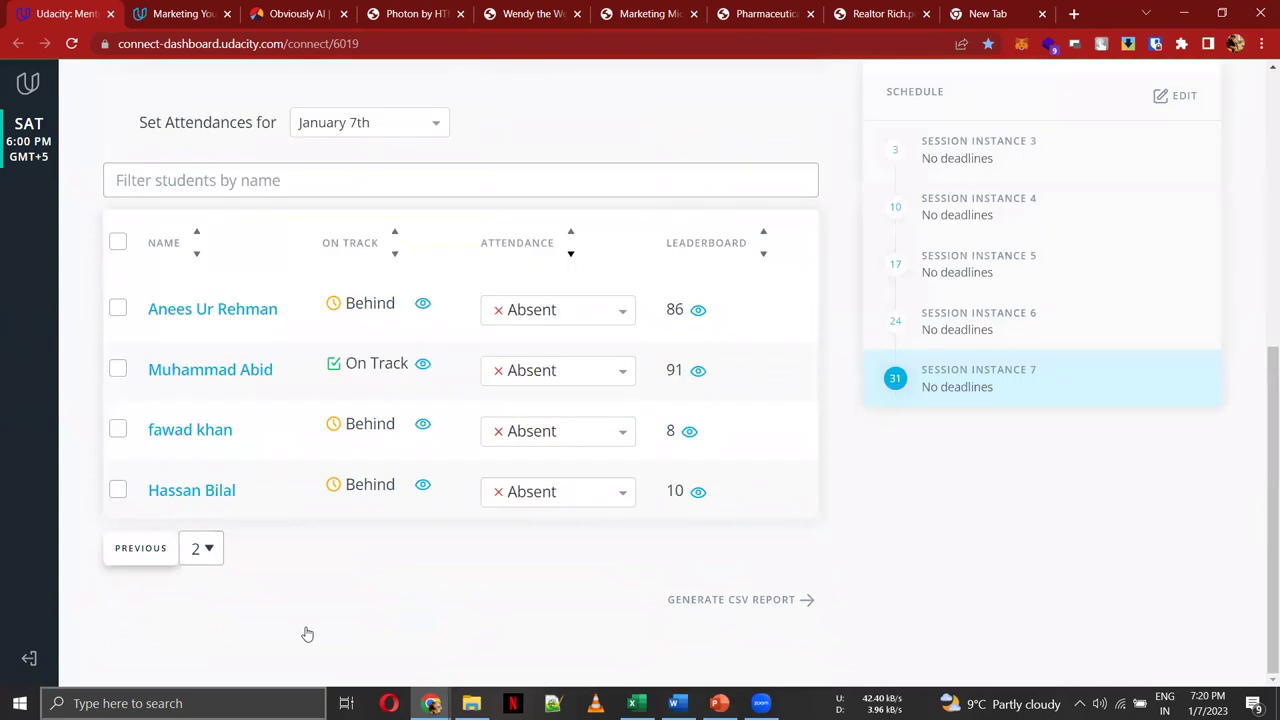
pyautogui.click(571, 376)
pyautogui.click(541, 405)
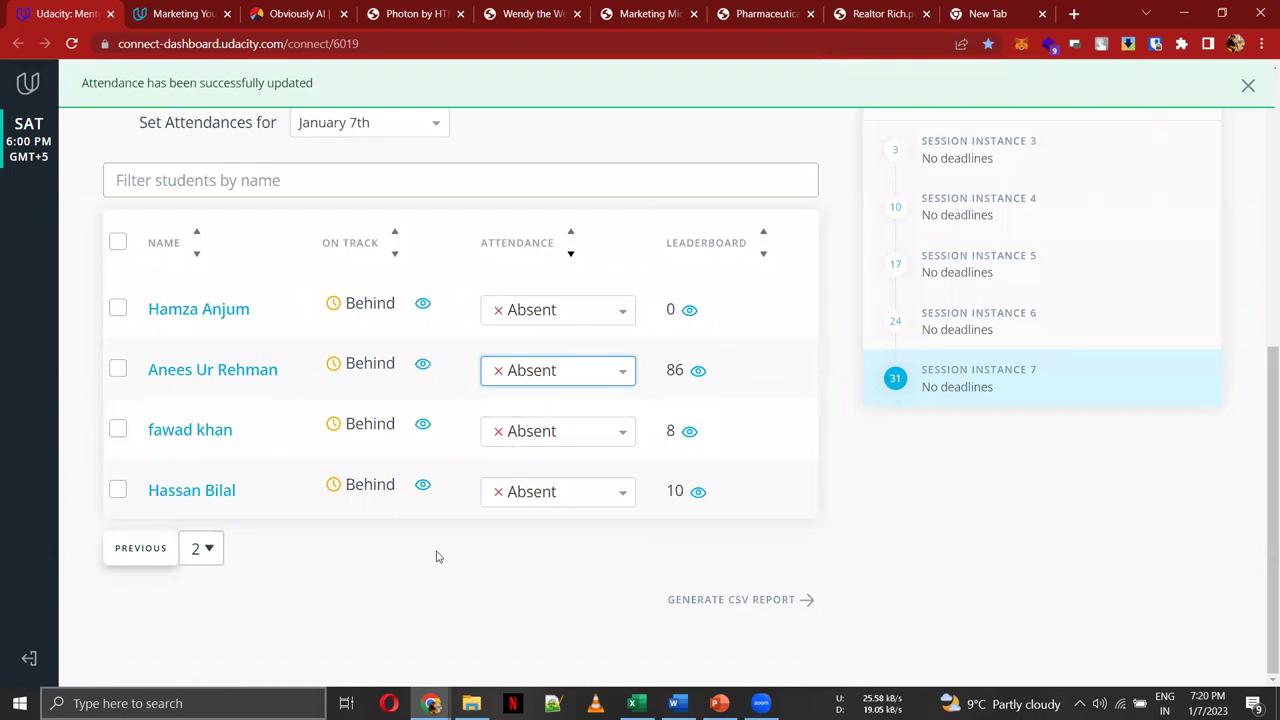
pyautogui.click(273, 663)
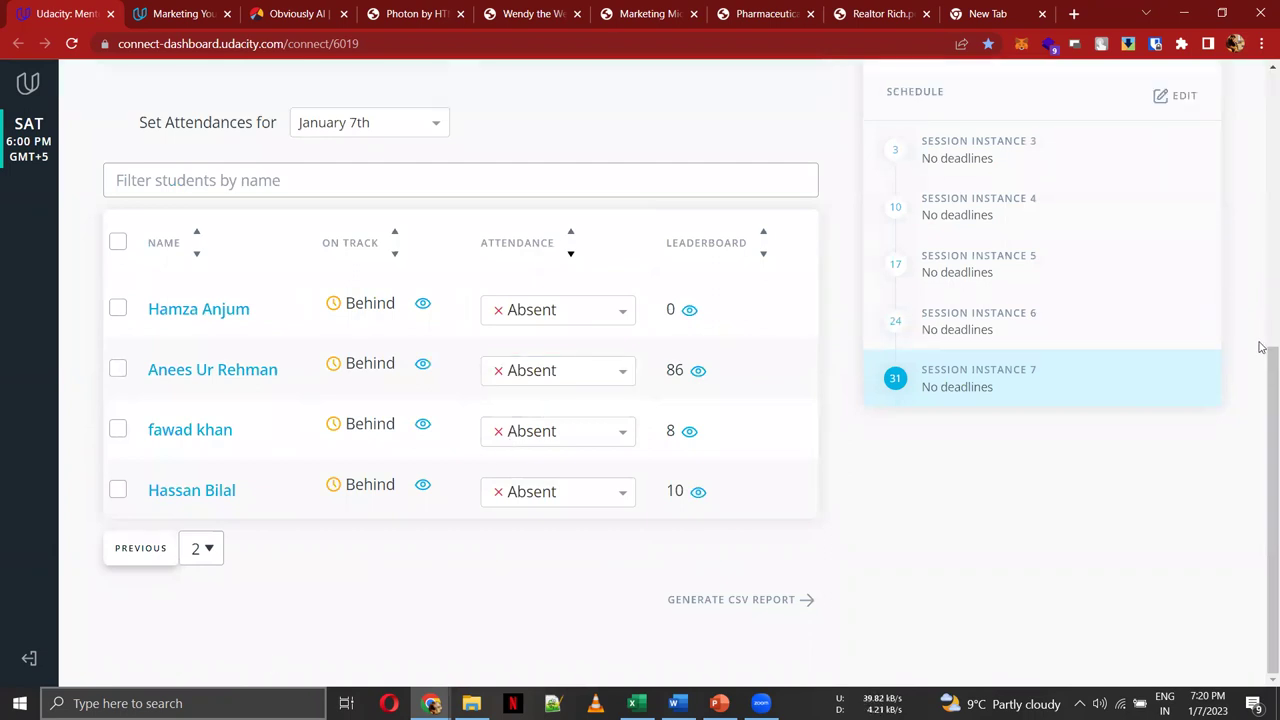
pyautogui.scroll(5, 1261, 347)
pyautogui.scroll(-3, 1261, 350)
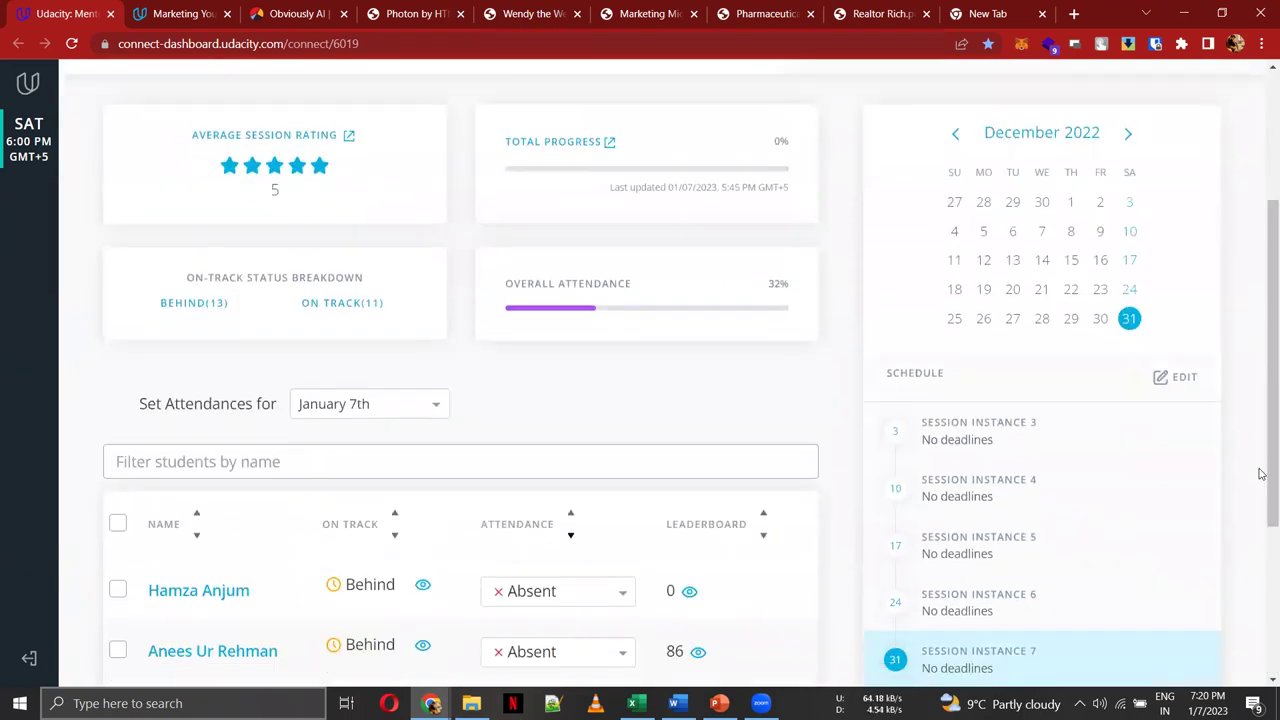
# Step: Close the empty New Tab page and return to the Facebook insights workbook in Excel
pyautogui.click(969, 13)
pyautogui.hotkey('ctrl', 'w')
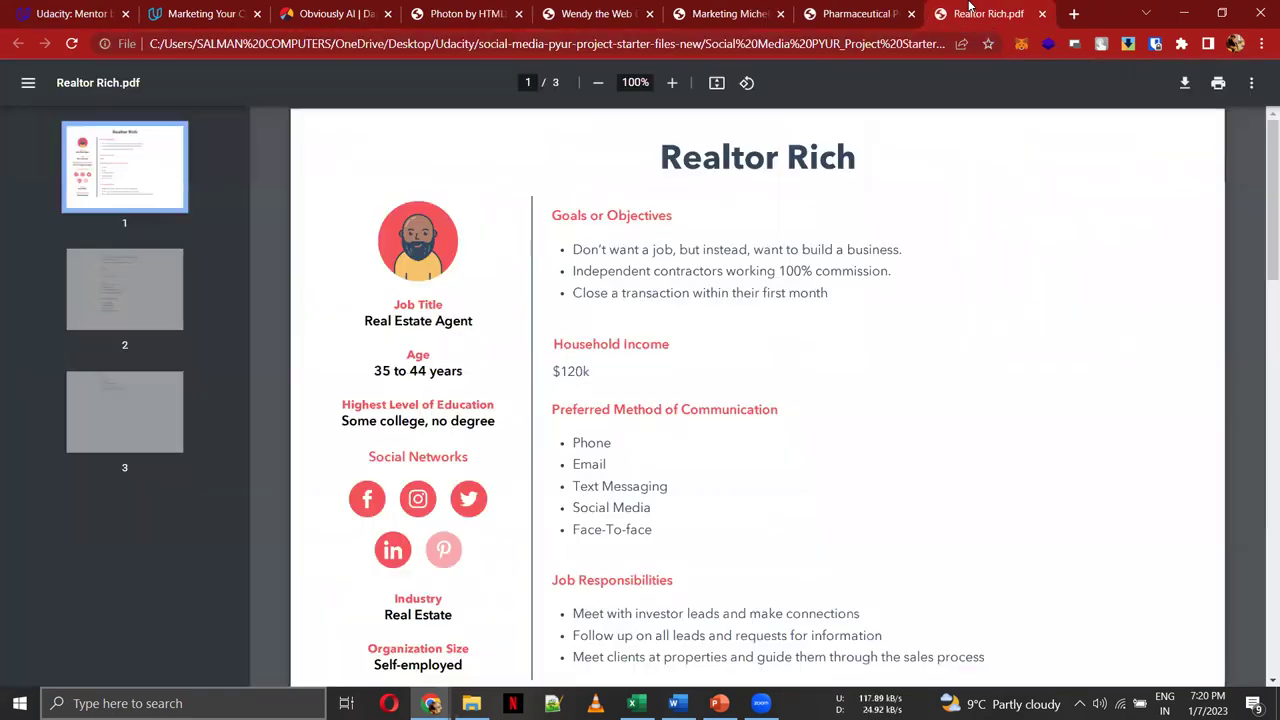
pyautogui.click(1184, 10)
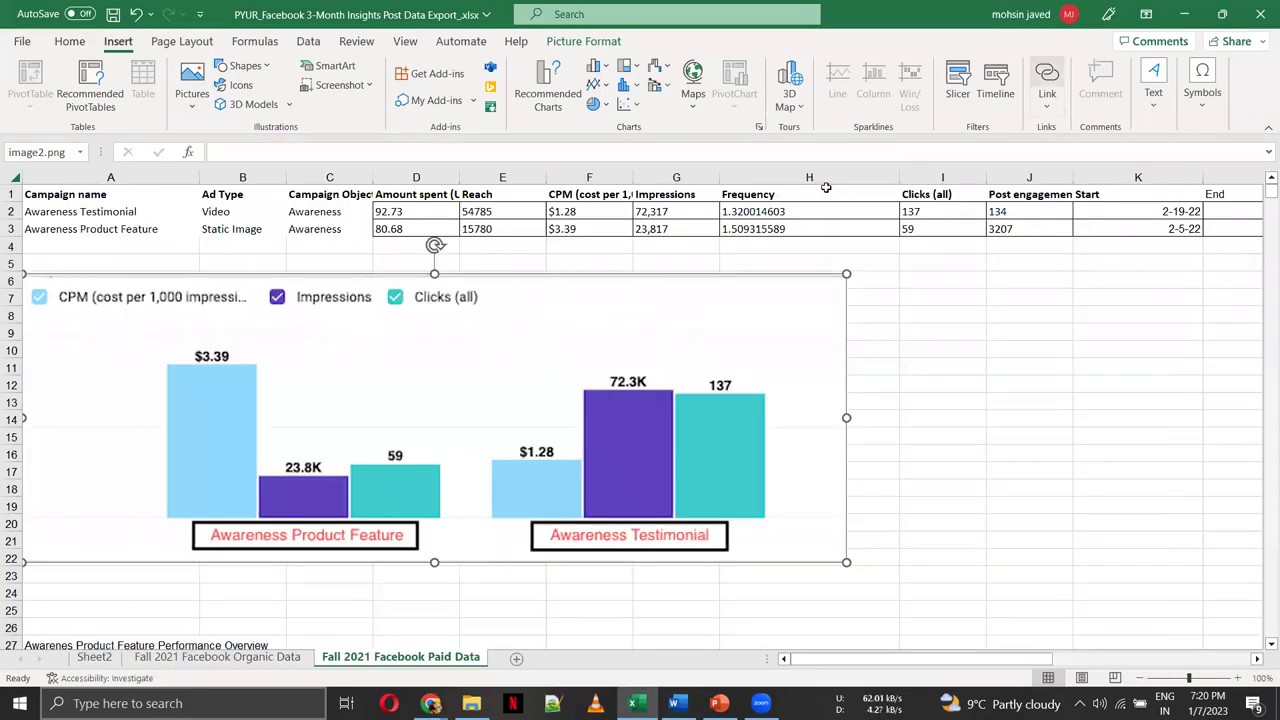
# Step: Deselect the campaign chart picture and select cell A4 below the paid campaign data
pyautogui.click(748, 254)
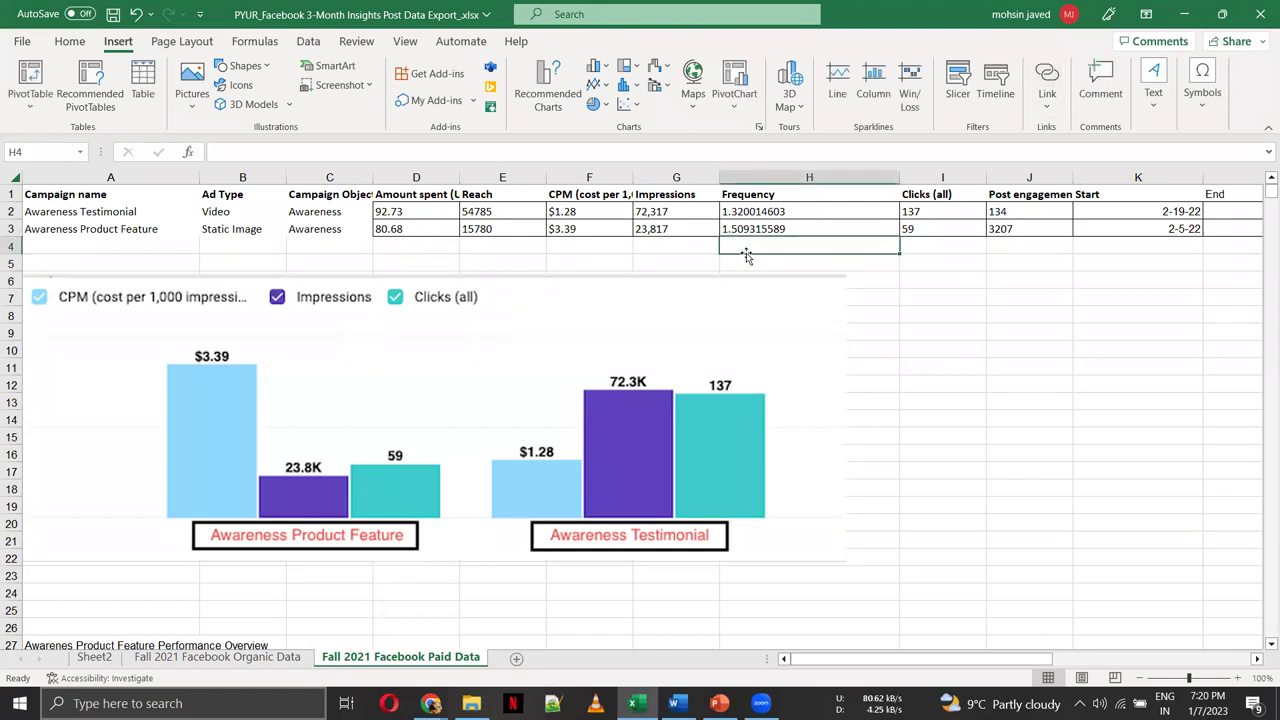
pyautogui.press('Left')
pyautogui.press('Left')
pyautogui.press('Left')
pyautogui.press('Left')
pyautogui.press('Left')
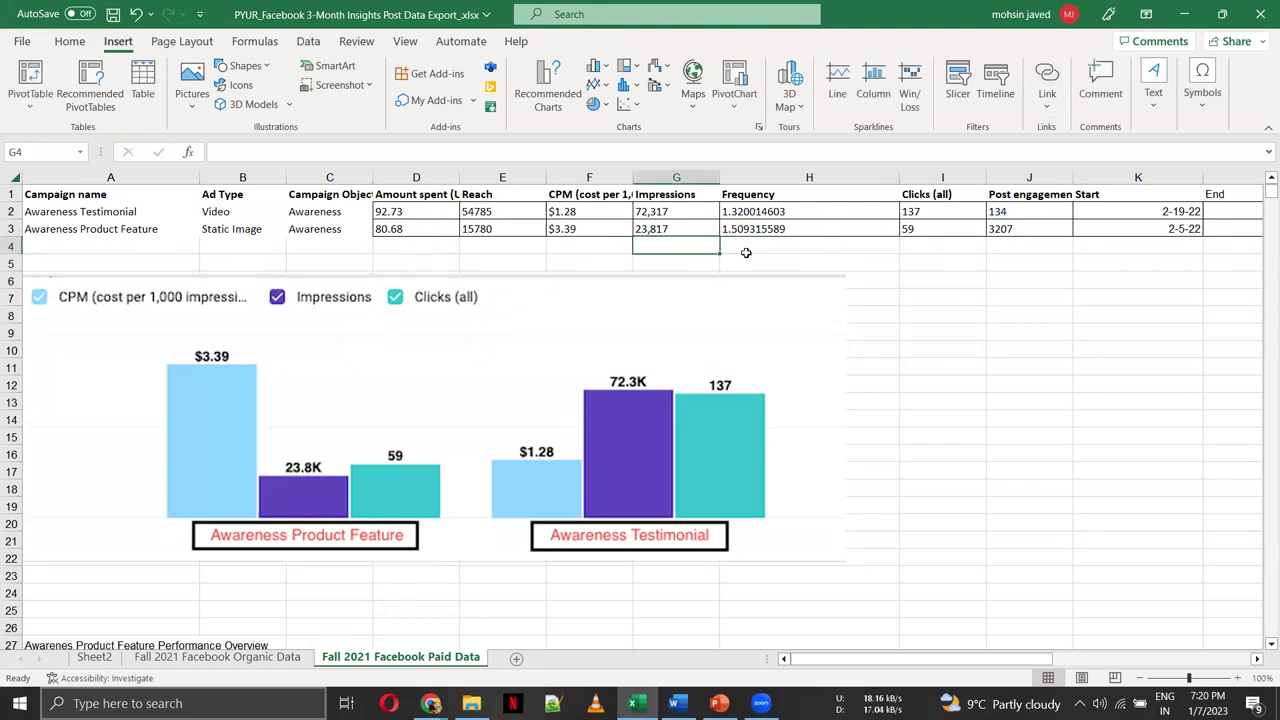
pyautogui.press('Left')
pyautogui.press('Left')
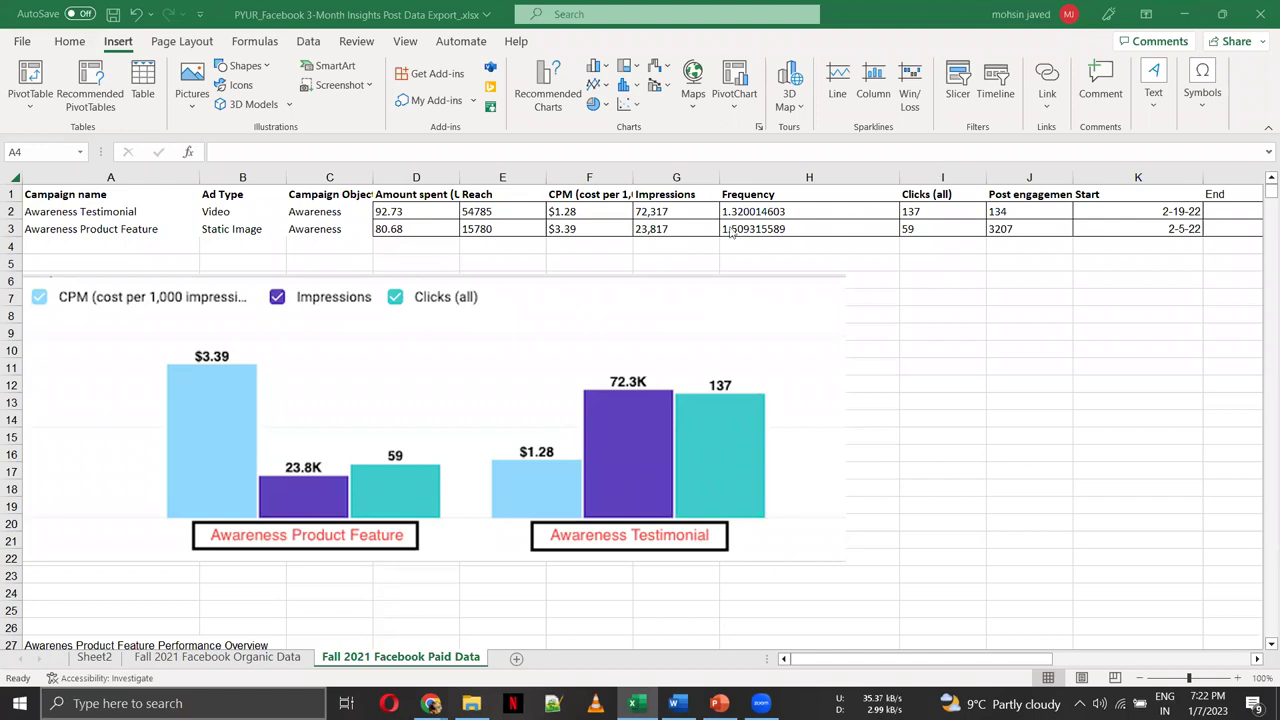
# Step: Fit the widths of the Amount spent (USD) and CPM columns to their headers, ending with cell A2 selected
pyautogui.press('Up')
pyautogui.press('Up')
pyautogui.press('Up')
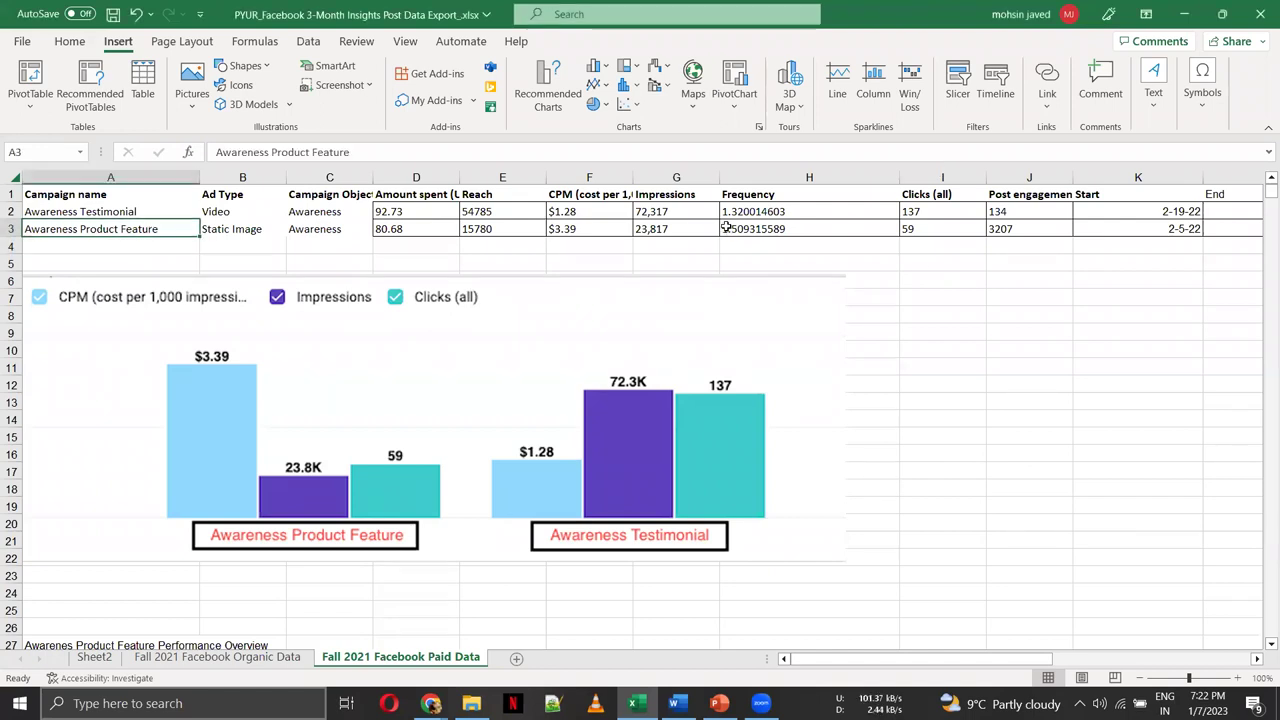
pyautogui.doubleClick(460, 177)
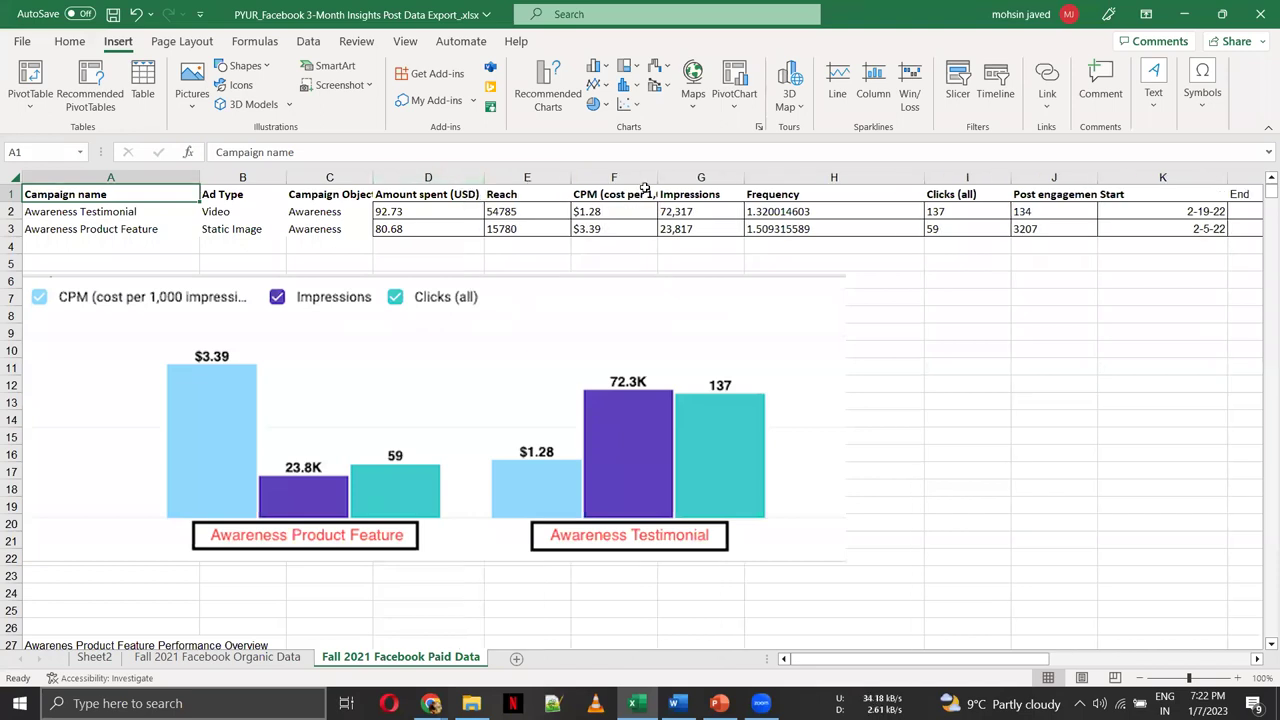
pyautogui.moveTo(658, 177); pyautogui.dragTo(659, 177)
pyautogui.doubleClick(659, 177)
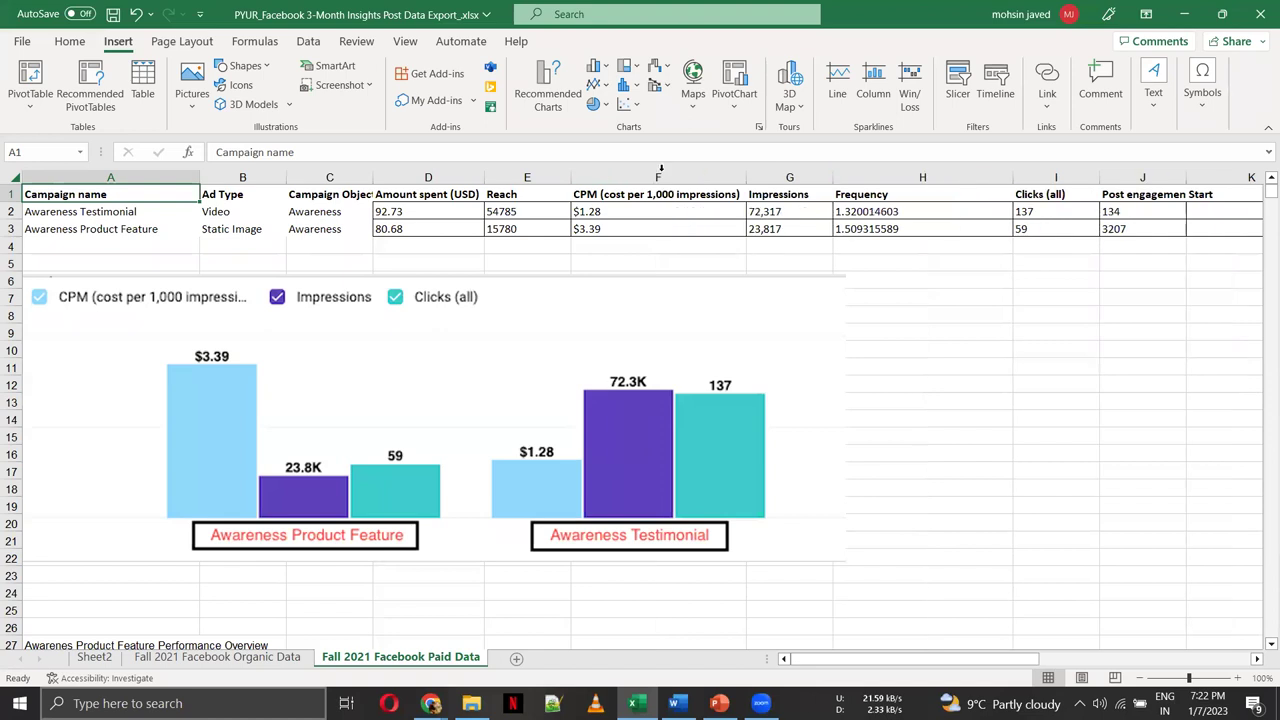
pyautogui.press('Tab')
pyautogui.press('Return')
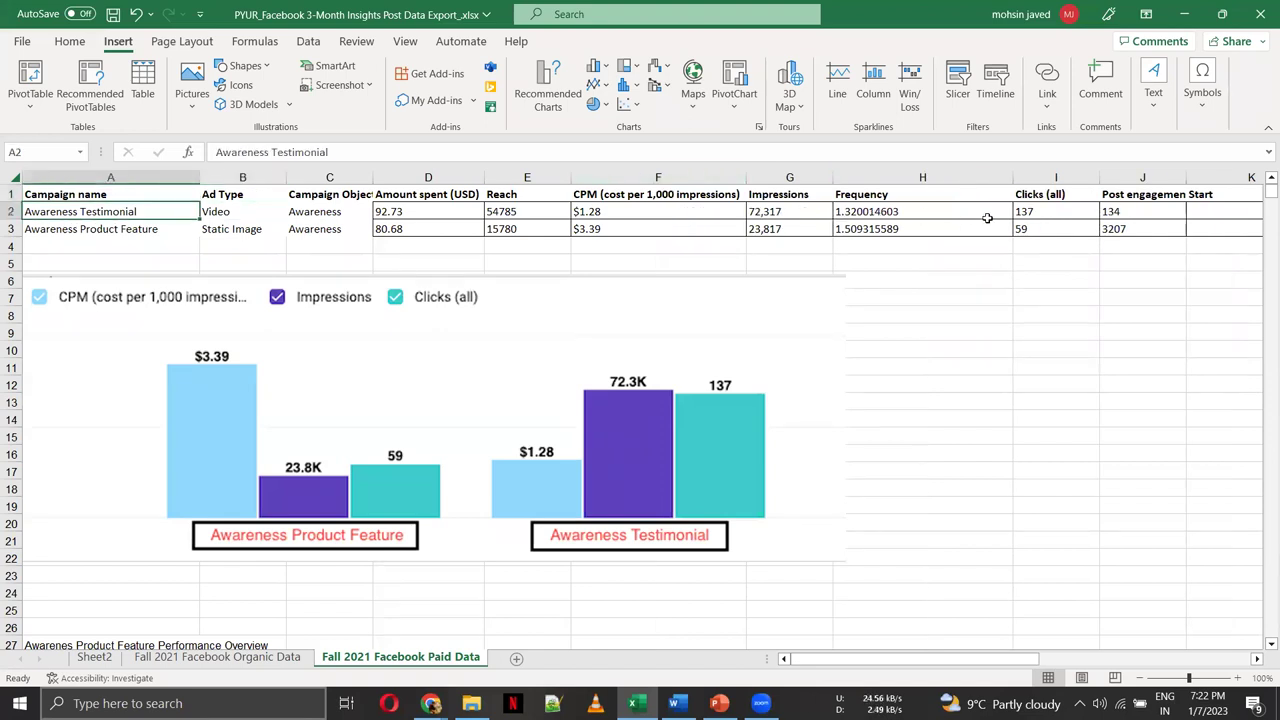
# Step: Review the Facebook organic post data alongside the content theme pivot table and chart on Sheet2, deselecting the chart
pyautogui.click(197, 660)
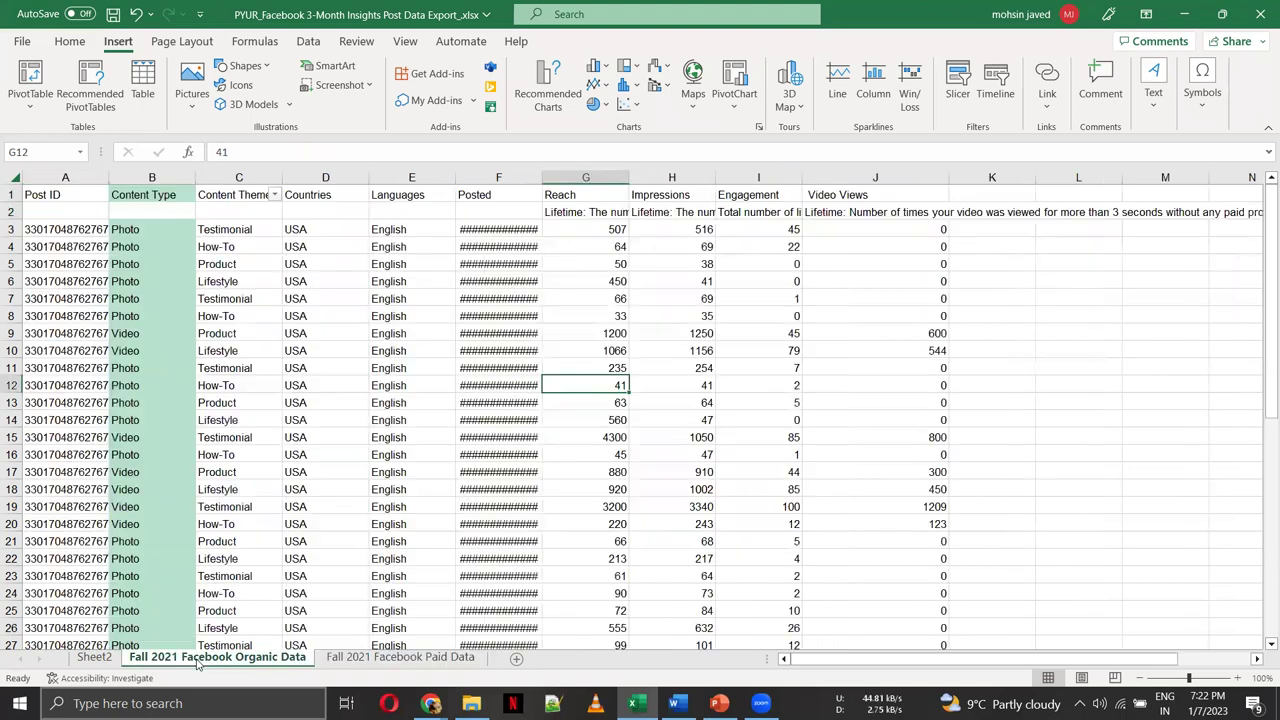
pyautogui.press('Up')
pyautogui.press('Up')
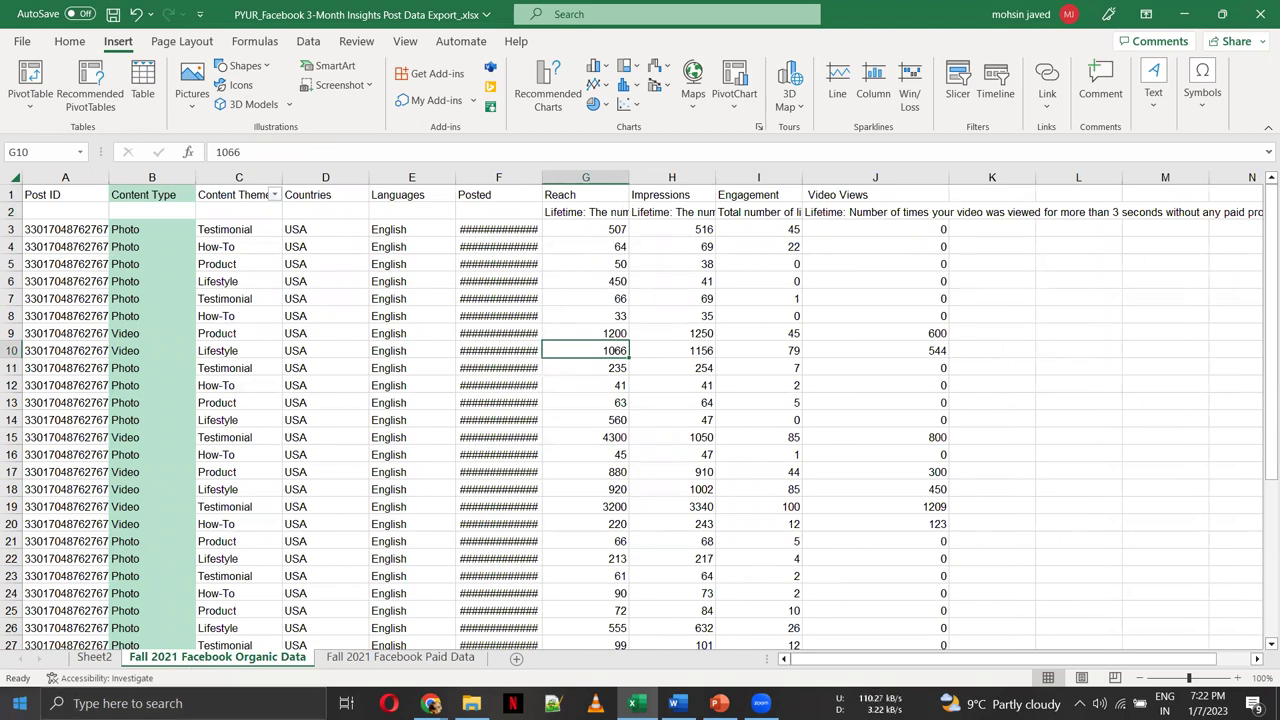
pyautogui.click(87, 666)
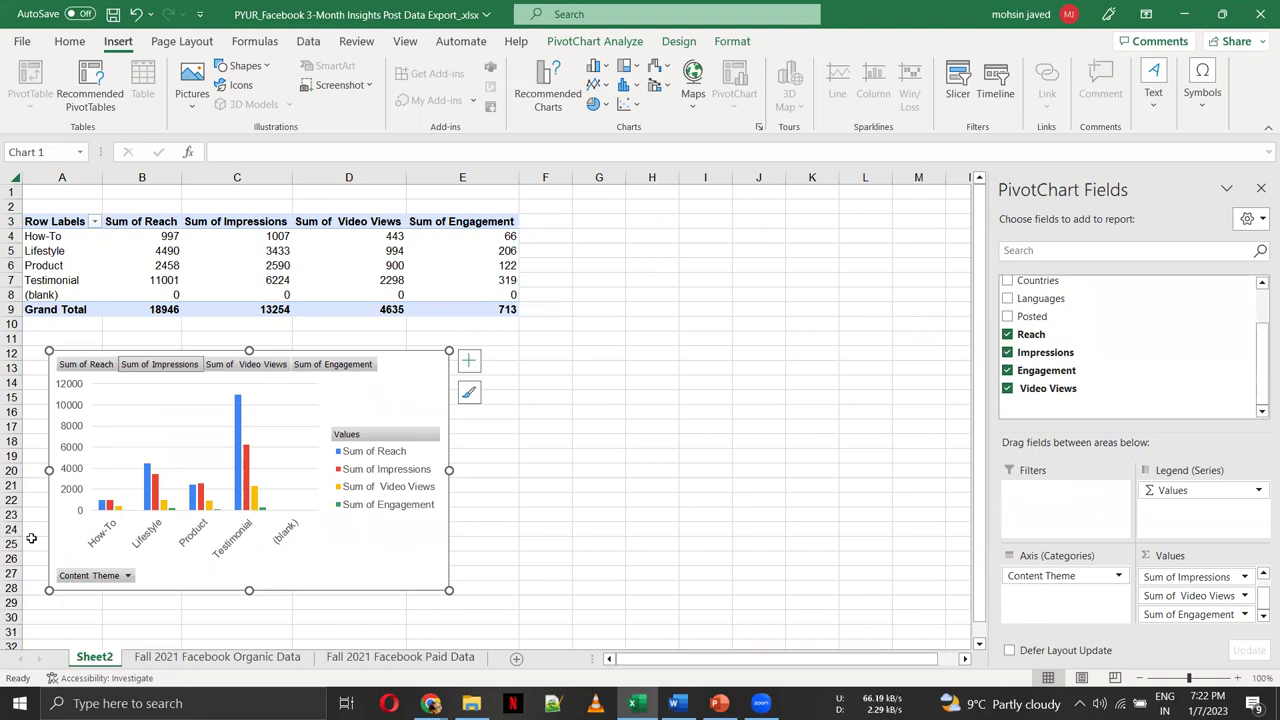
pyautogui.click(697, 325)
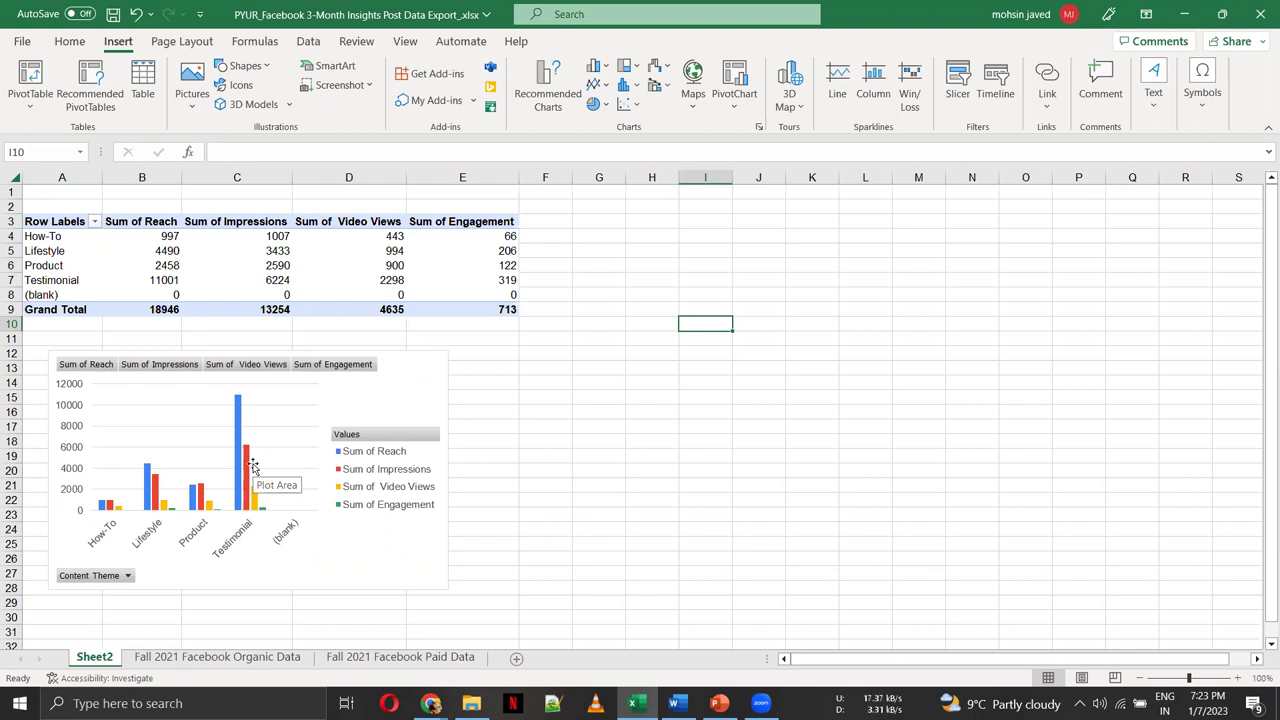
pyautogui.click(170, 659)
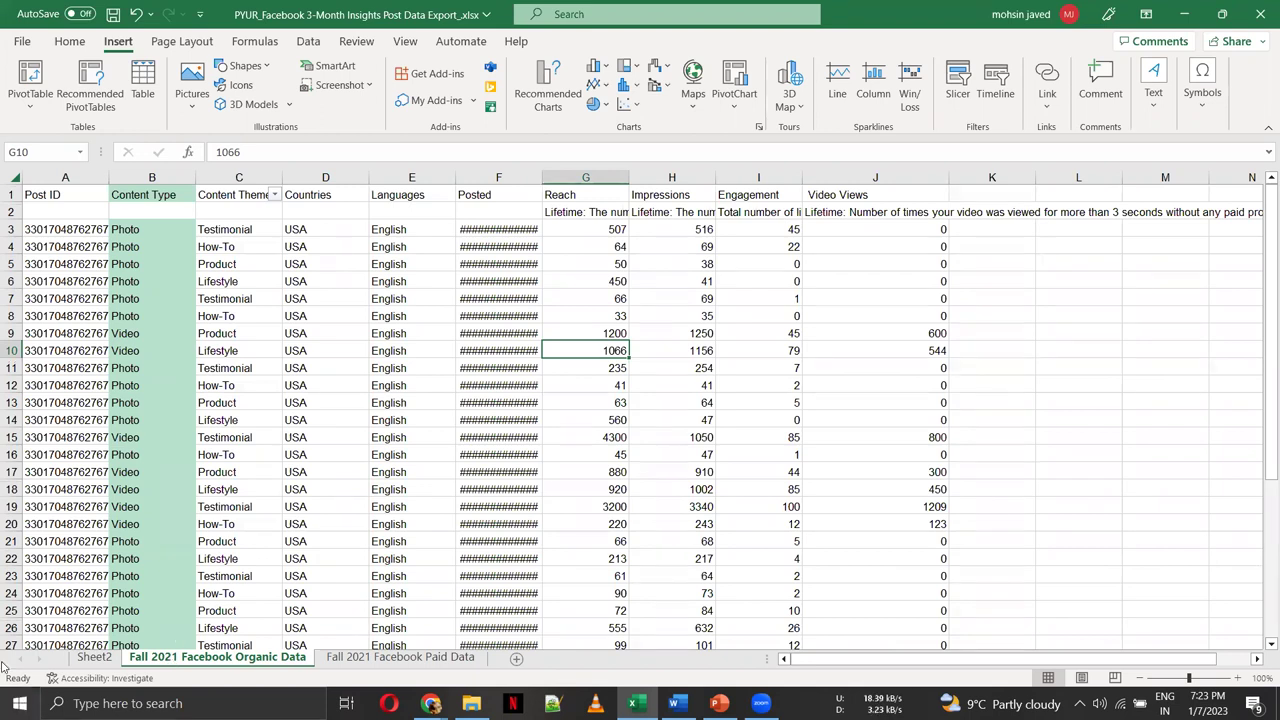
pyautogui.click(96, 657)
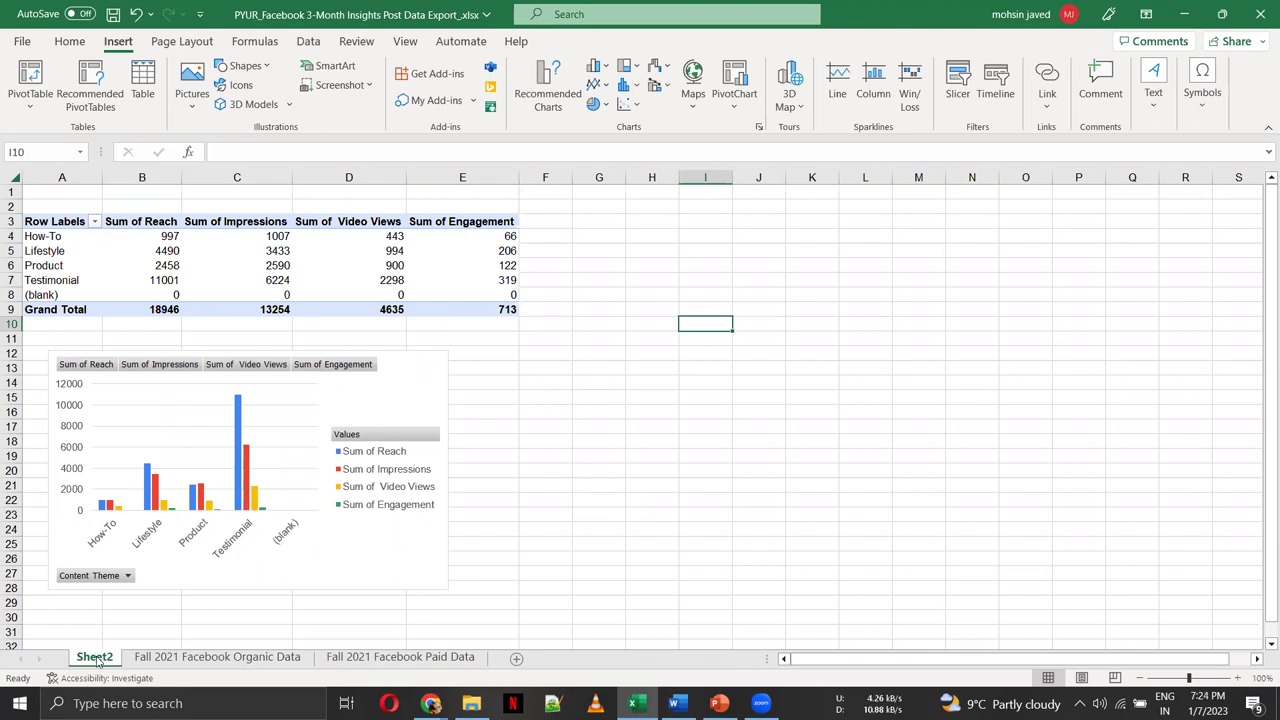
# Step: Return to the Fall 2021 Facebook Organic Data sheet and read the Reach definition in cell G2
pyautogui.click(172, 662)
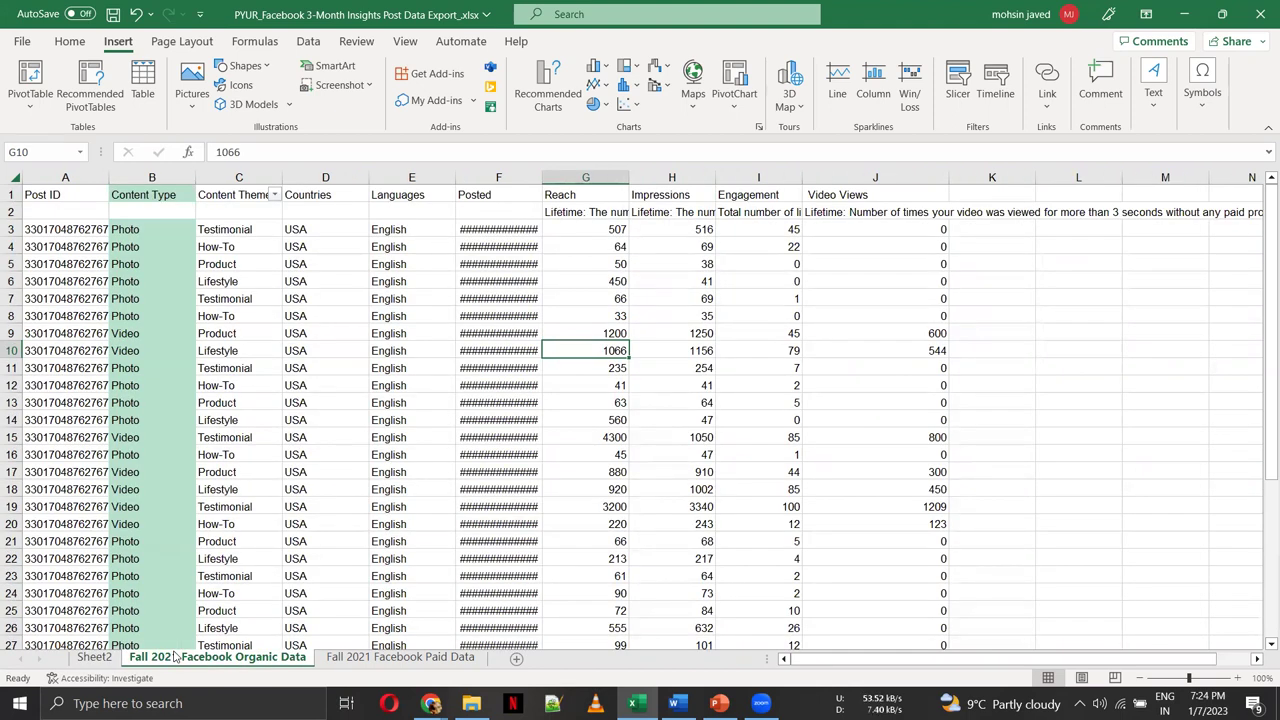
pyautogui.press('Up')
pyautogui.press('Up')
pyautogui.press('Up')
pyautogui.press('Up')
pyautogui.press('Up')
pyautogui.press('Up')
pyautogui.press('Up')
pyautogui.press('Up')
pyautogui.press('Left')
pyautogui.press('Left')
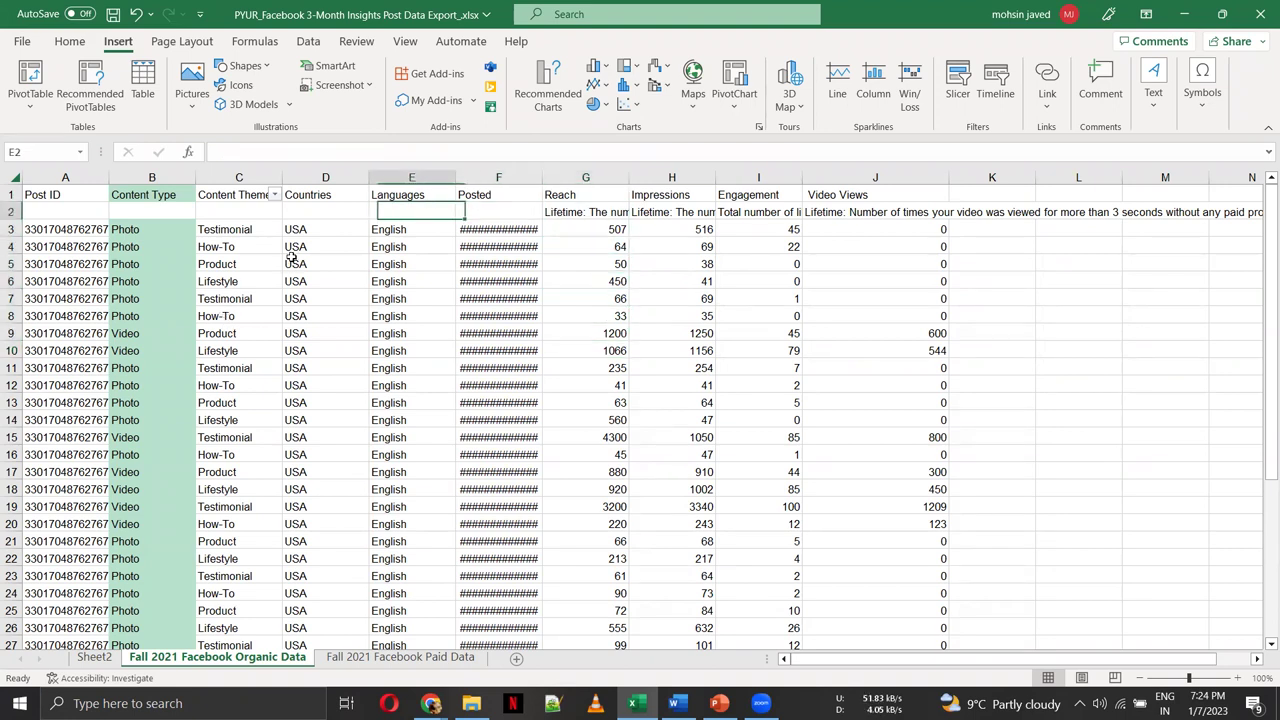
pyautogui.press('Left')
pyautogui.press('Up')
pyautogui.press('Right')
pyautogui.press('Right')
pyautogui.press('Right')
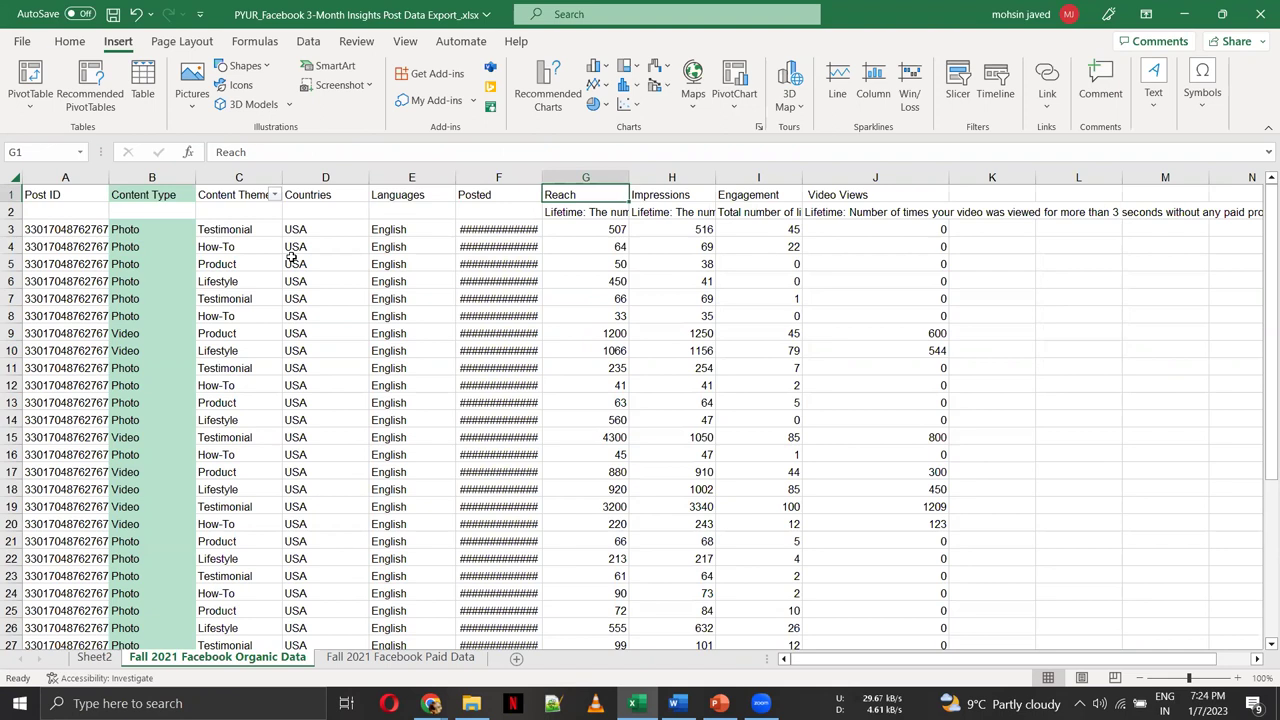
pyautogui.press('Down')
pyautogui.press('Up')
pyautogui.press('Down')
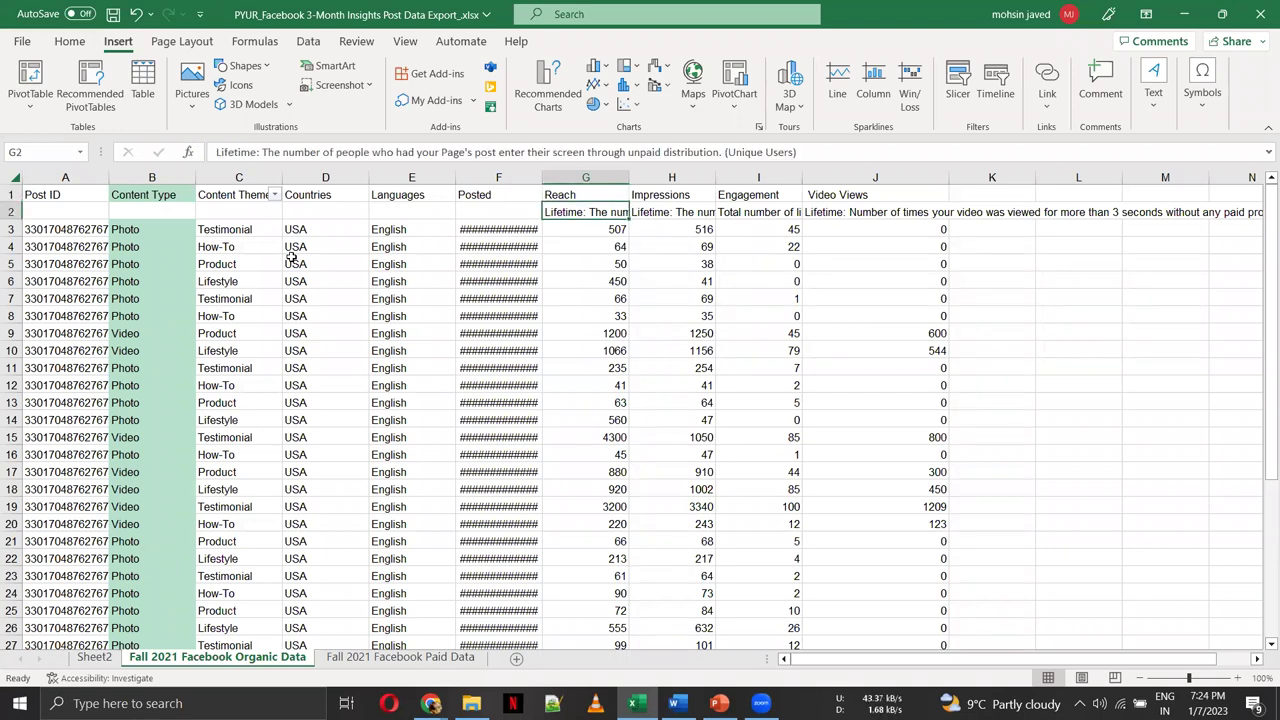
# Step: Read the definitions under the Impressions, Engagement and Video Views headers in row 2
pyautogui.press('Up')
pyautogui.press('Right')
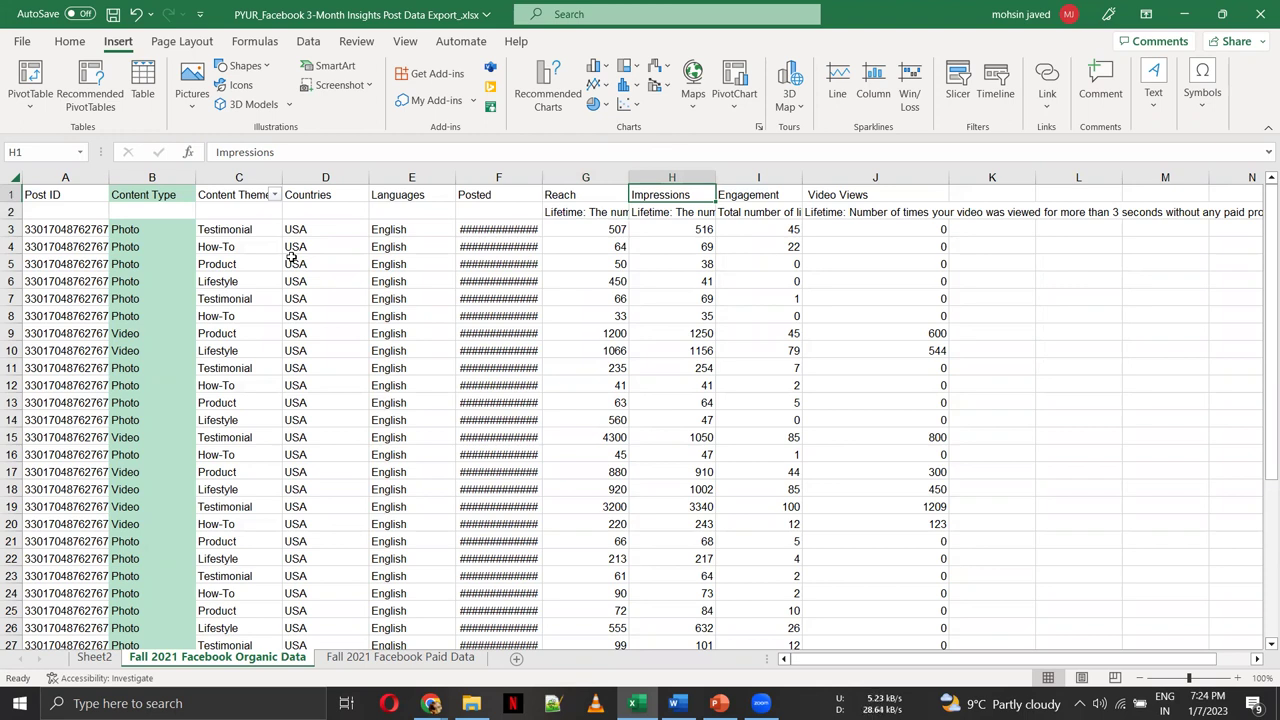
pyautogui.press('Down')
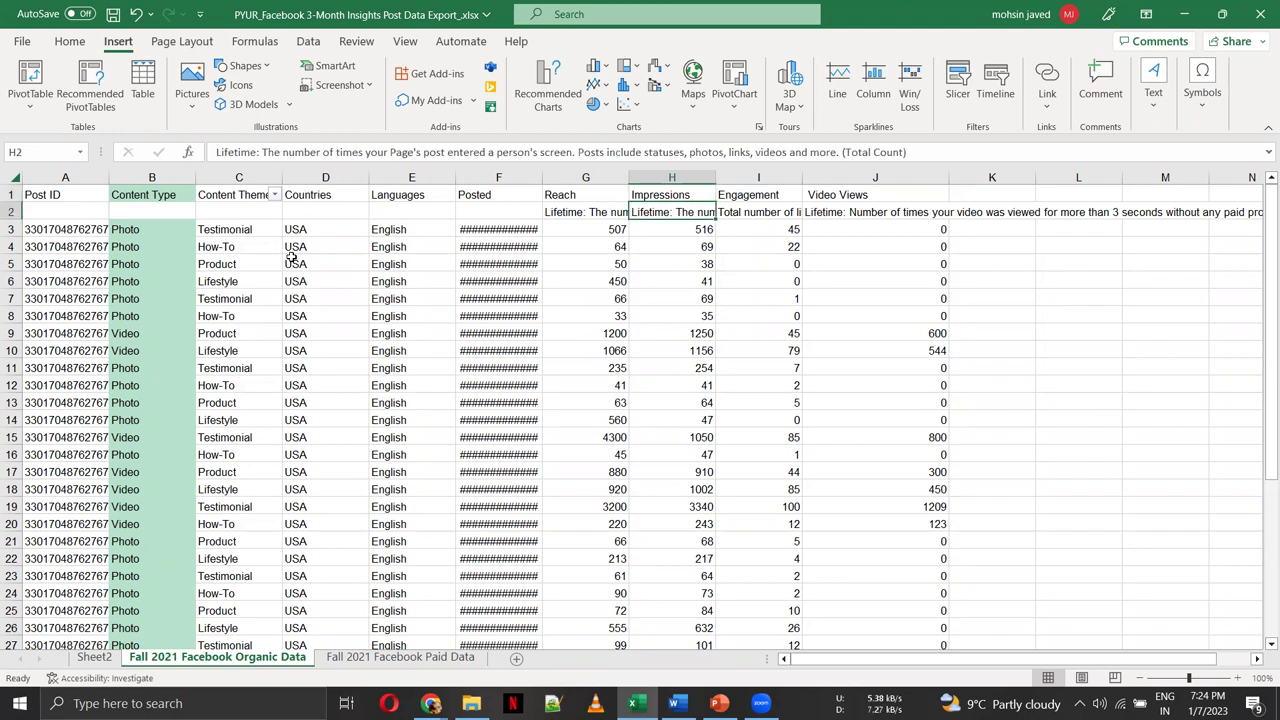
pyautogui.press('Up')
pyautogui.press('Right')
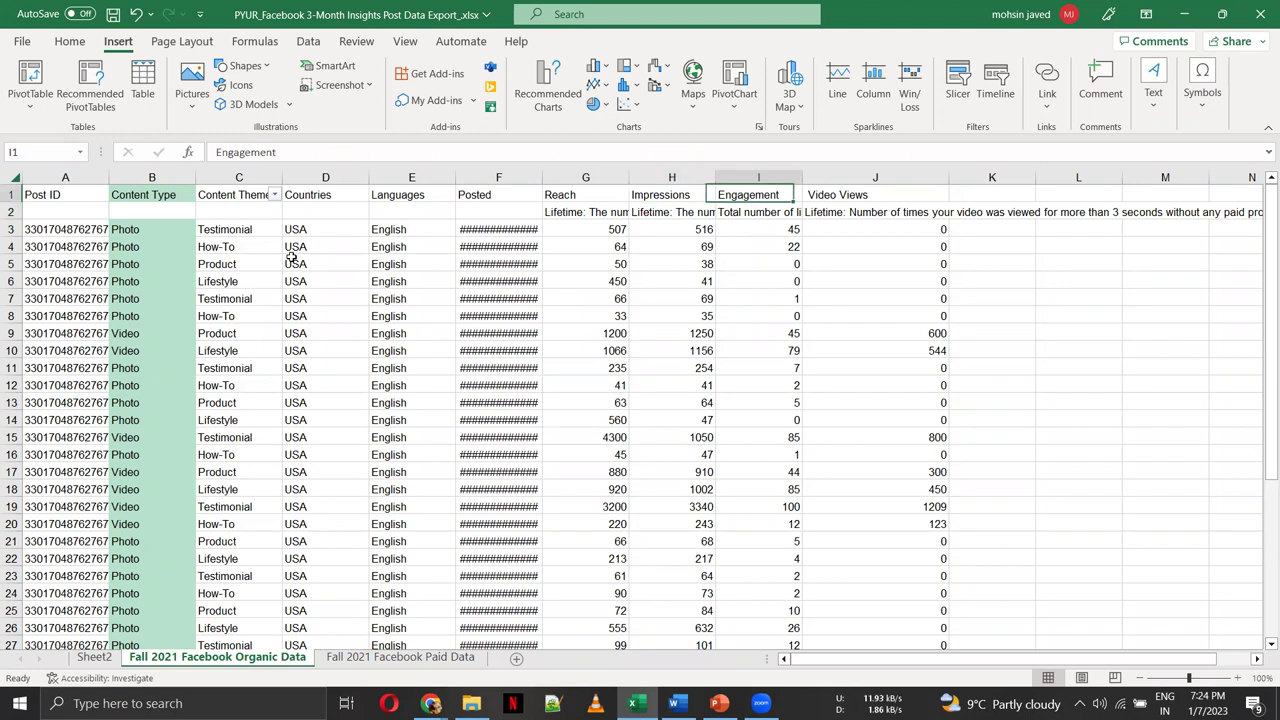
pyautogui.press('Down')
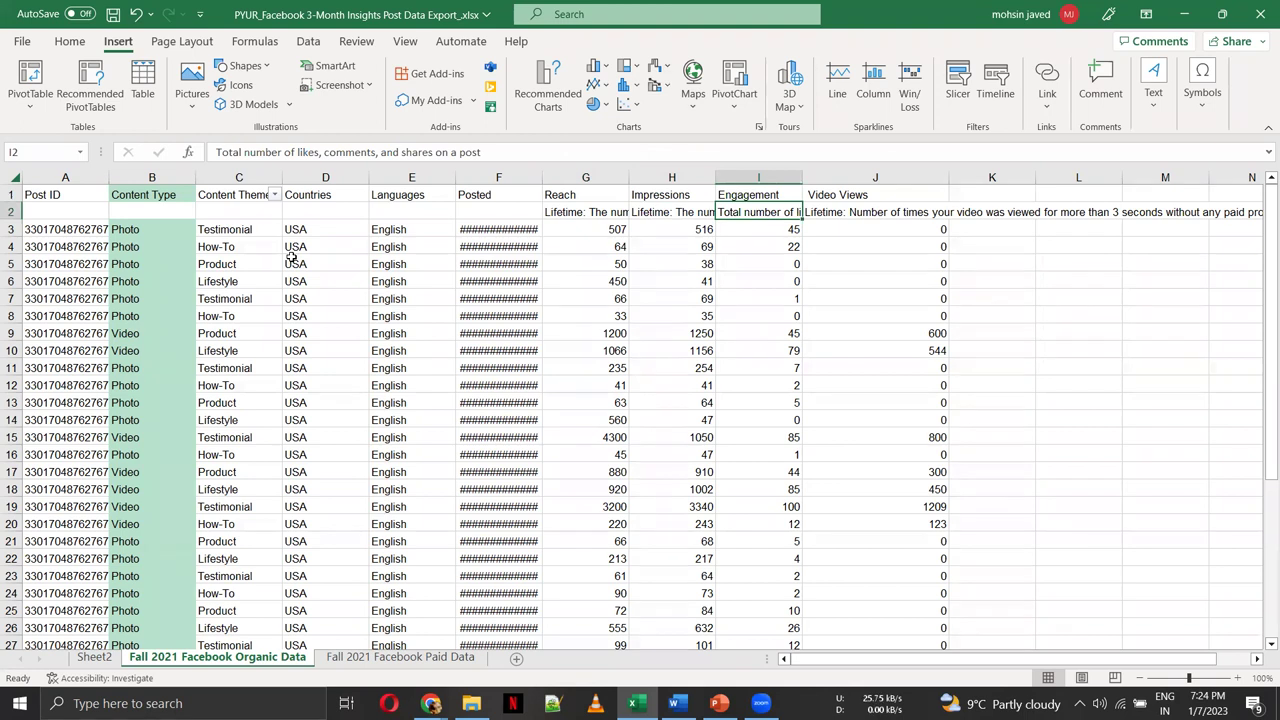
pyautogui.press('Right')
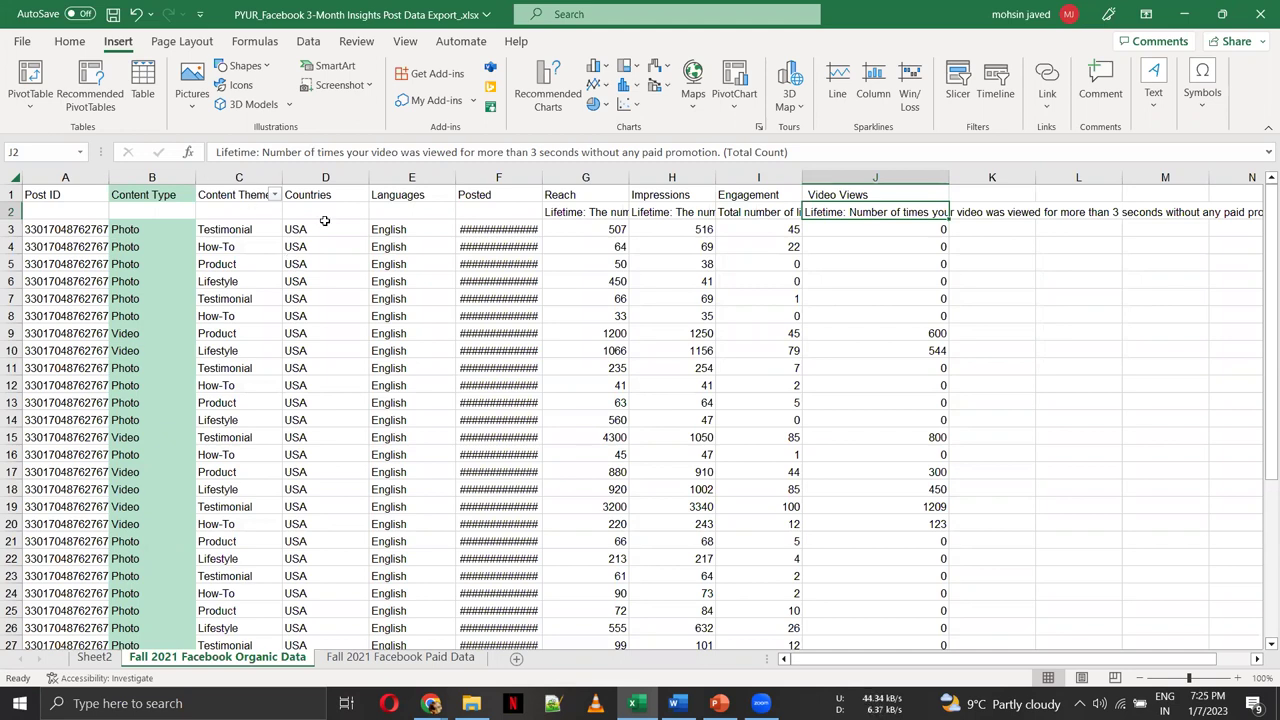
# Step: Go through the row 2 metric definitions once more, from Reach in G2 to Video Views in J2
pyautogui.press('Left')
pyautogui.press('Left')
pyautogui.press('Left')
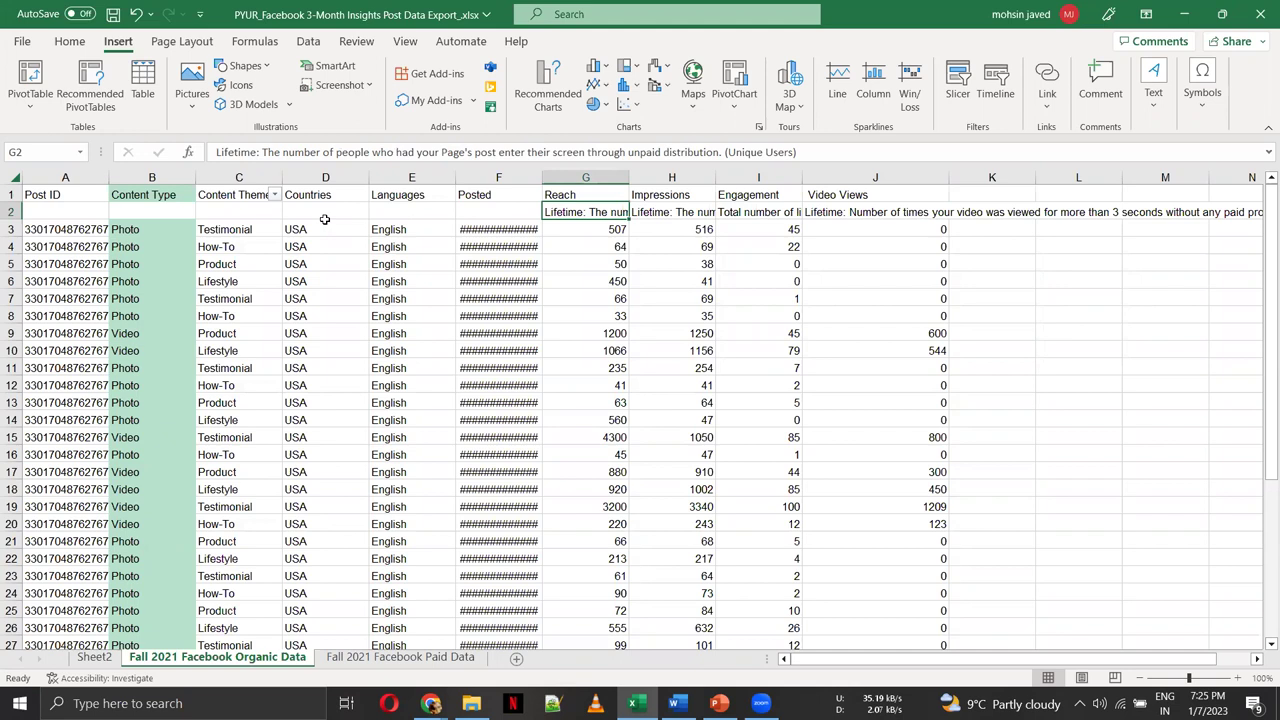
pyautogui.press('Right')
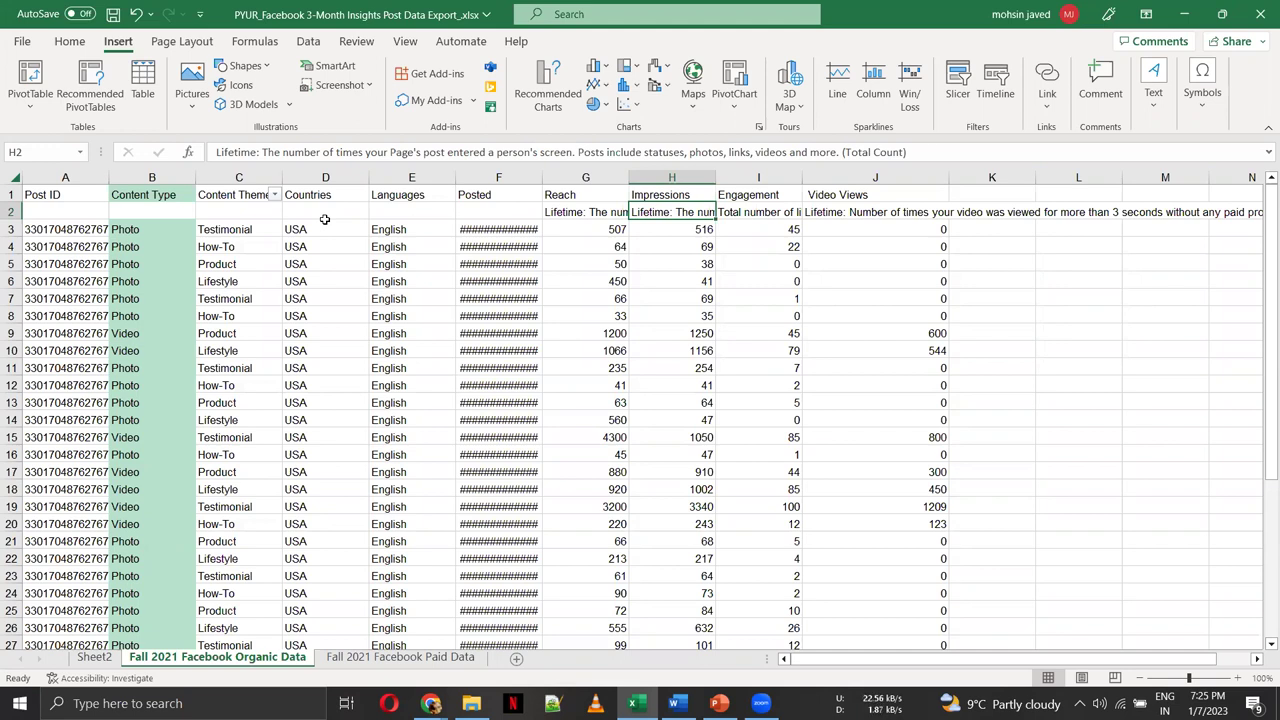
pyautogui.press('Right')
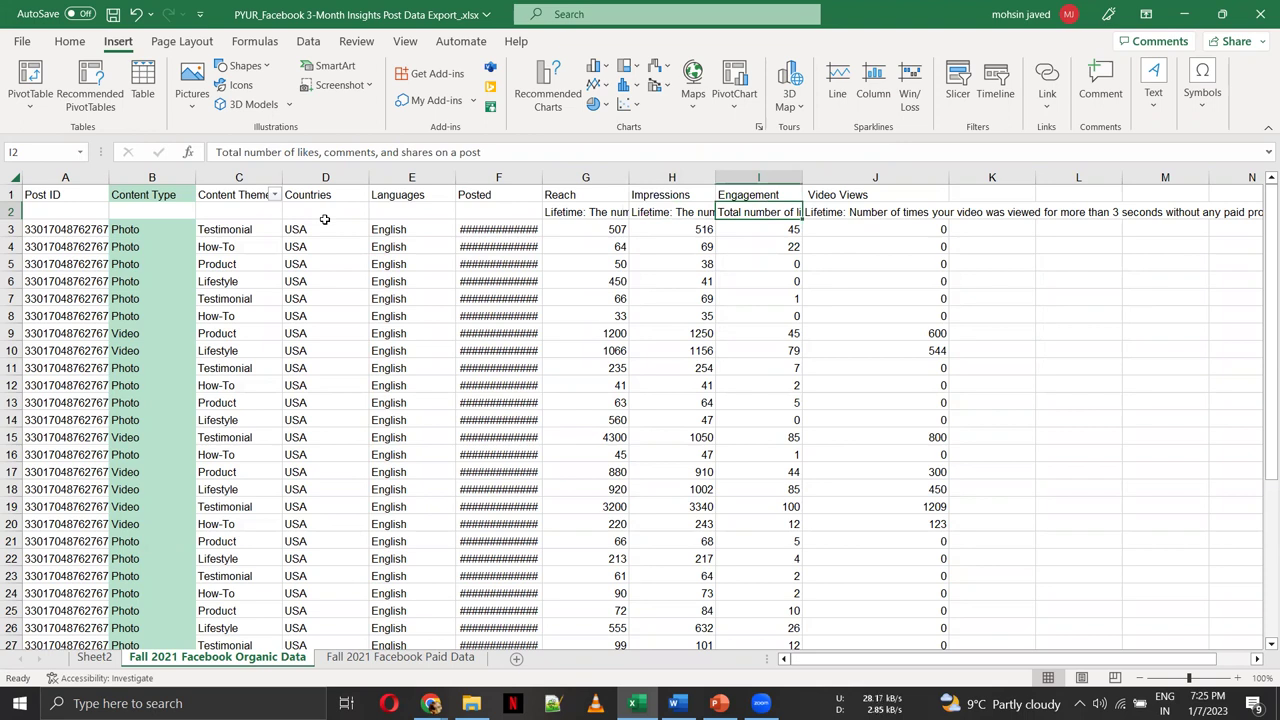
pyautogui.press('Right')
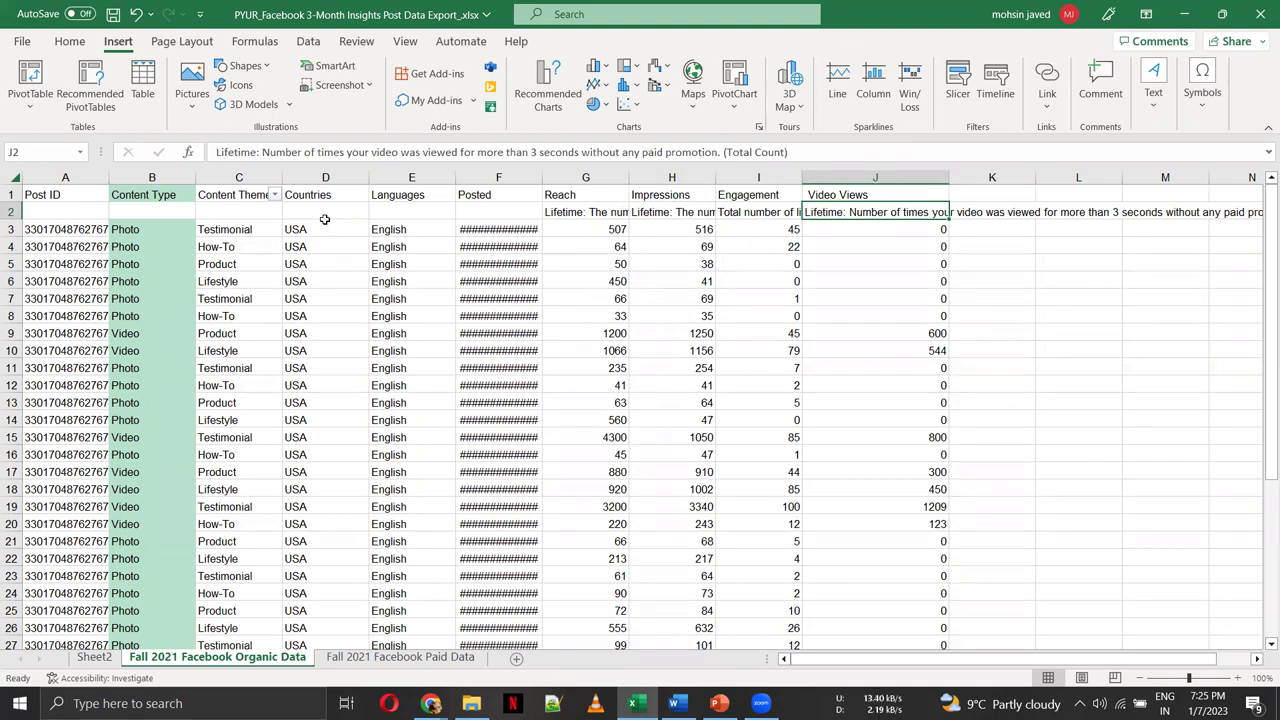
# Step: Open the Fall 2021 Facebook Paid Data sheet and review the names and ad types of both campaigns
pyautogui.click(353, 657)
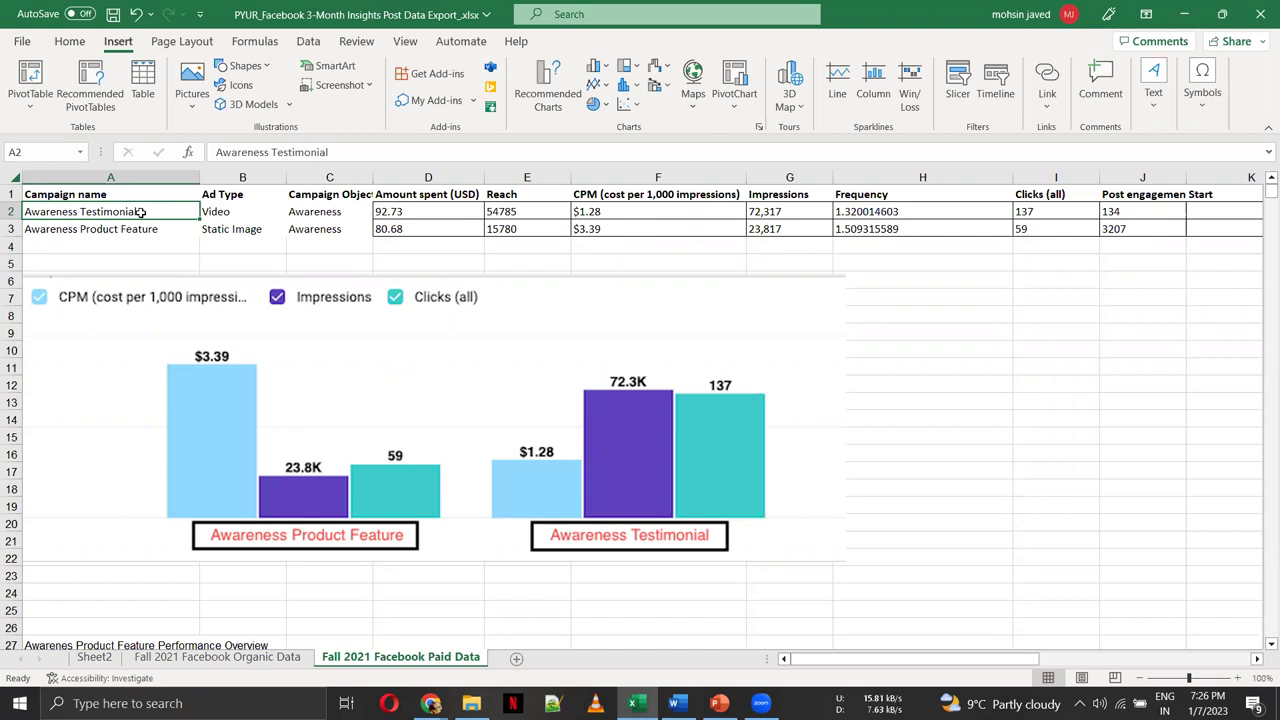
pyautogui.press('Down')
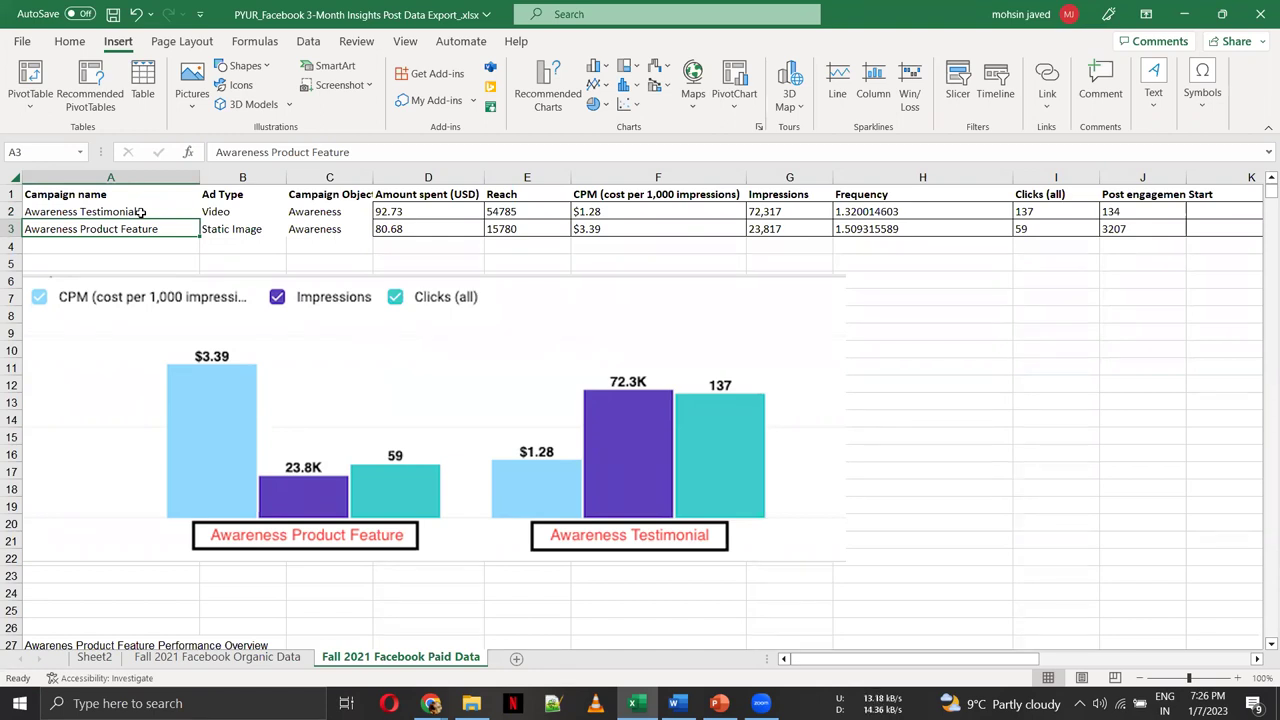
pyautogui.press('Right')
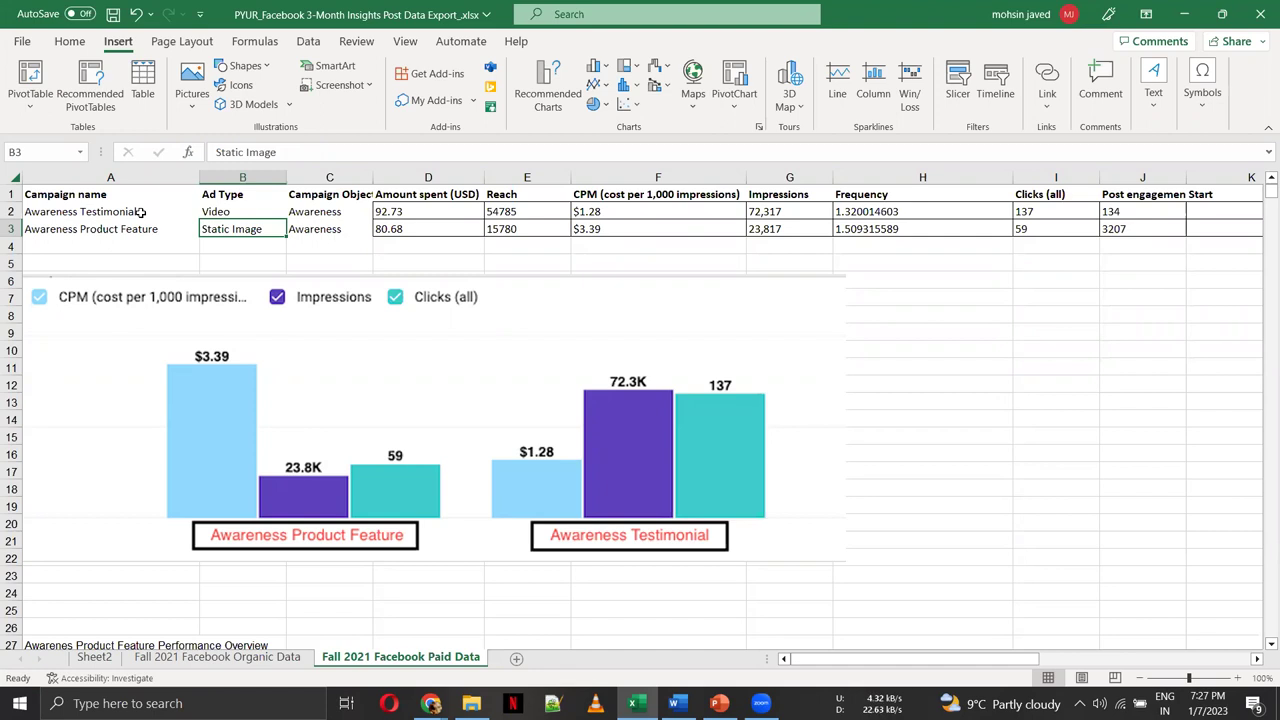
pyautogui.press('Up')
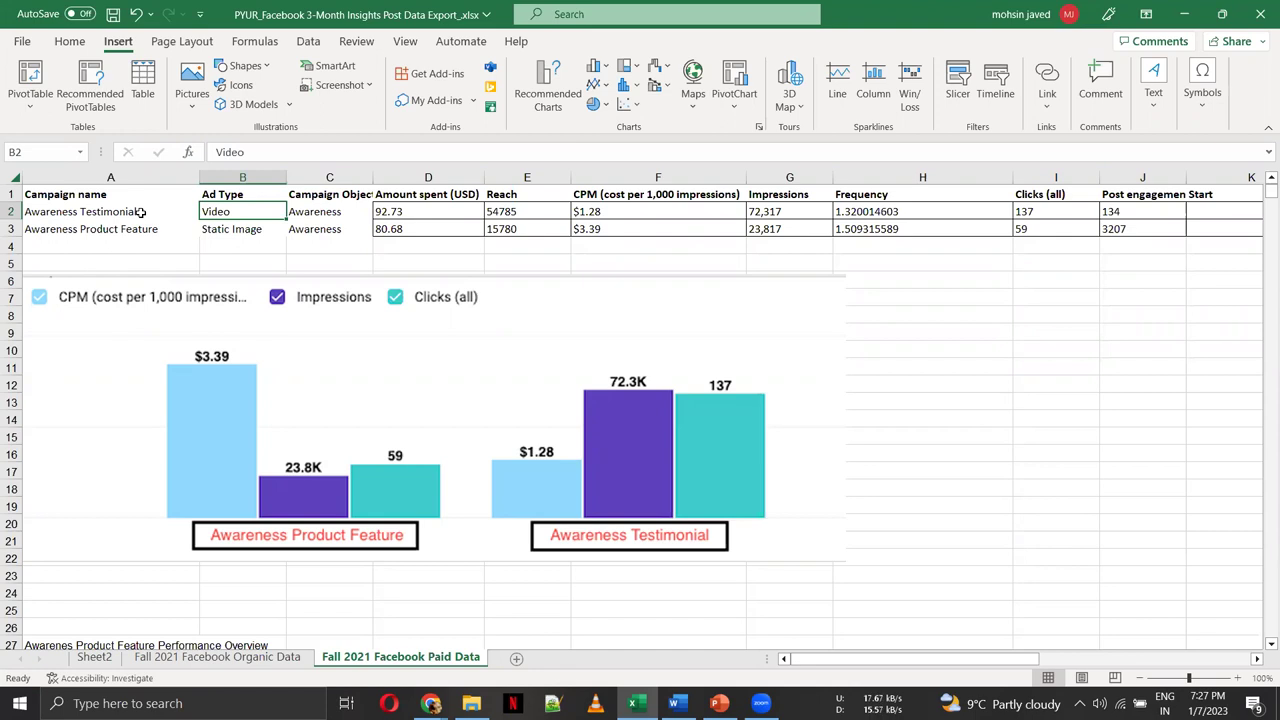
# Step: Review the Awareness Testimonial campaign's row 2 values from its campaign objective through to the end date
pyautogui.press('Right')
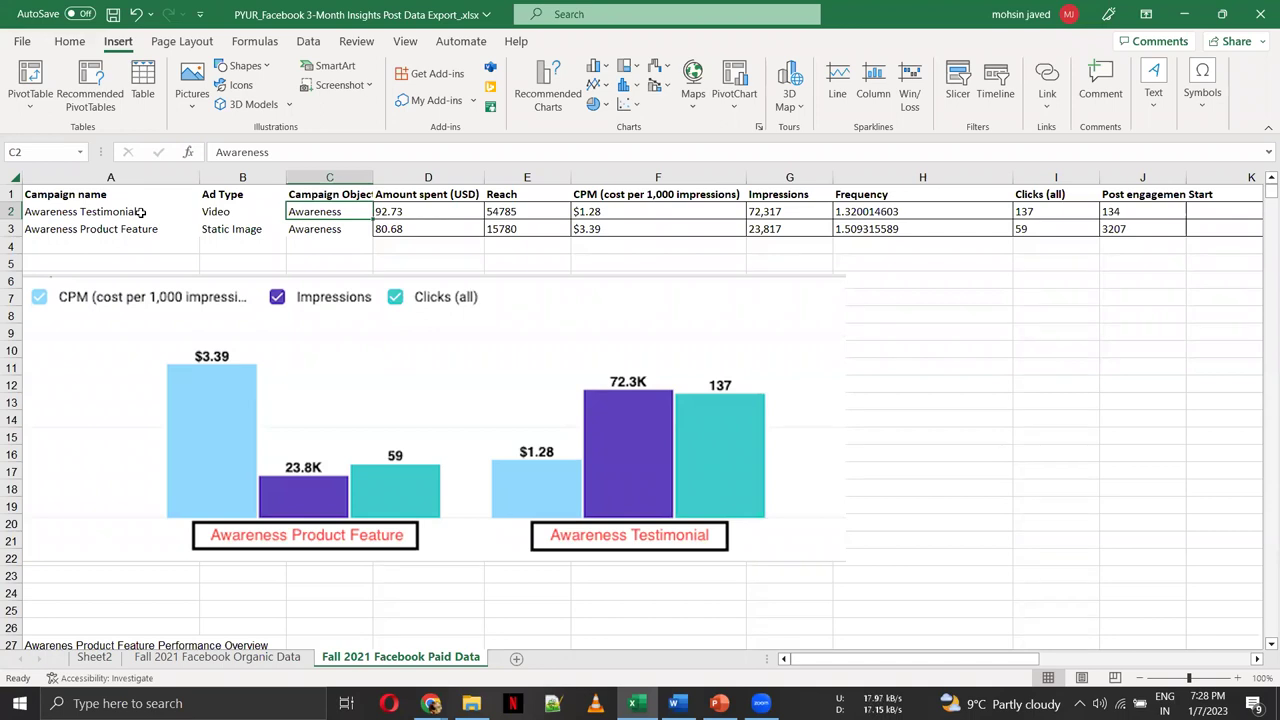
pyautogui.press('Right')
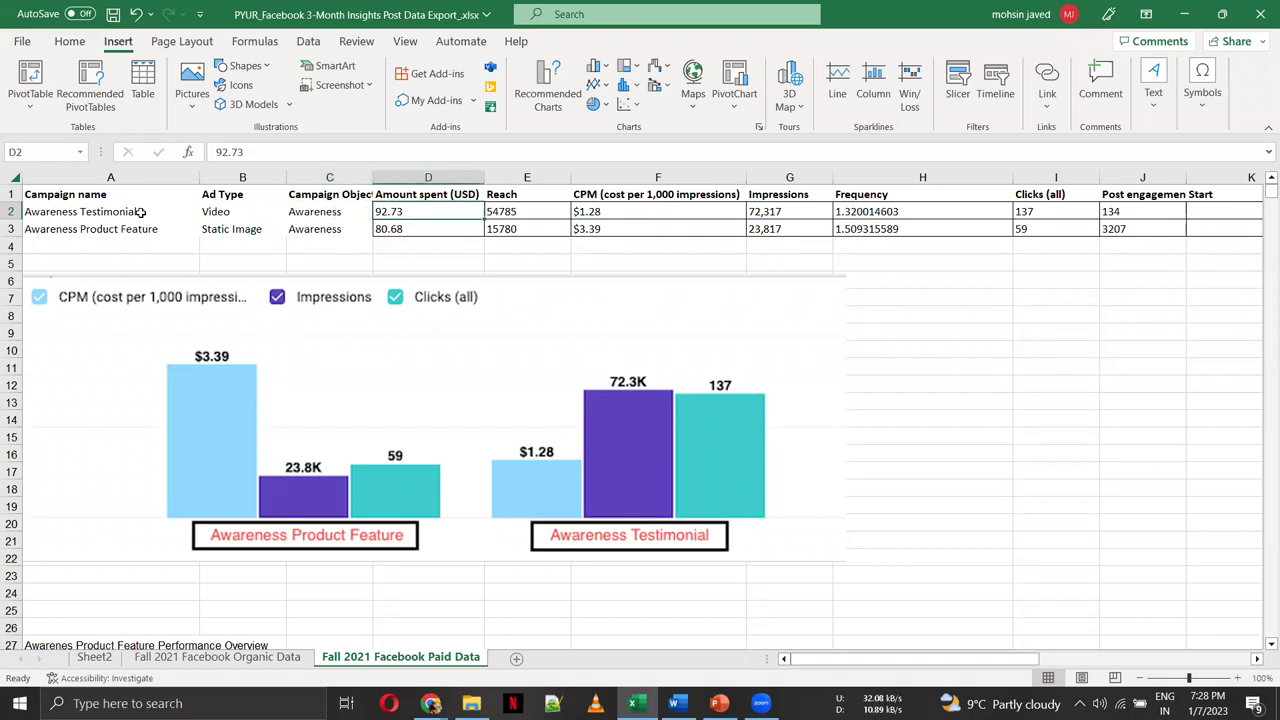
pyautogui.press('Right')
pyautogui.press('Right')
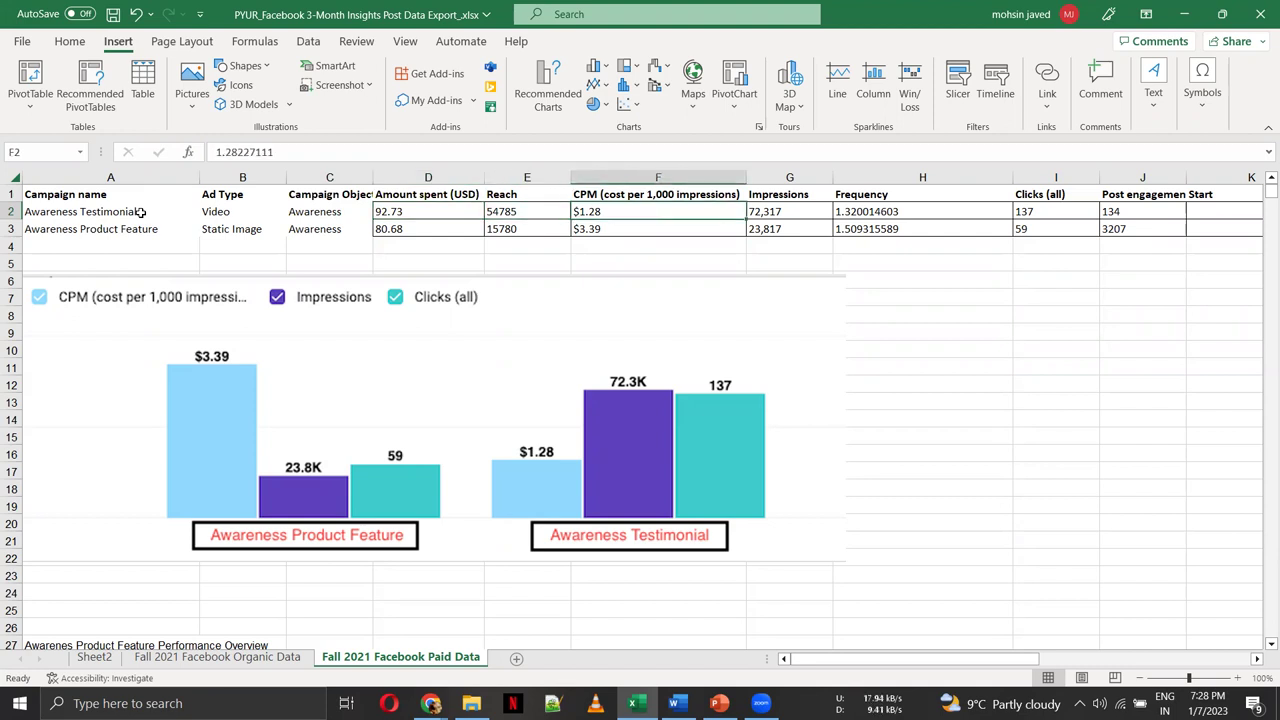
pyautogui.press('Right')
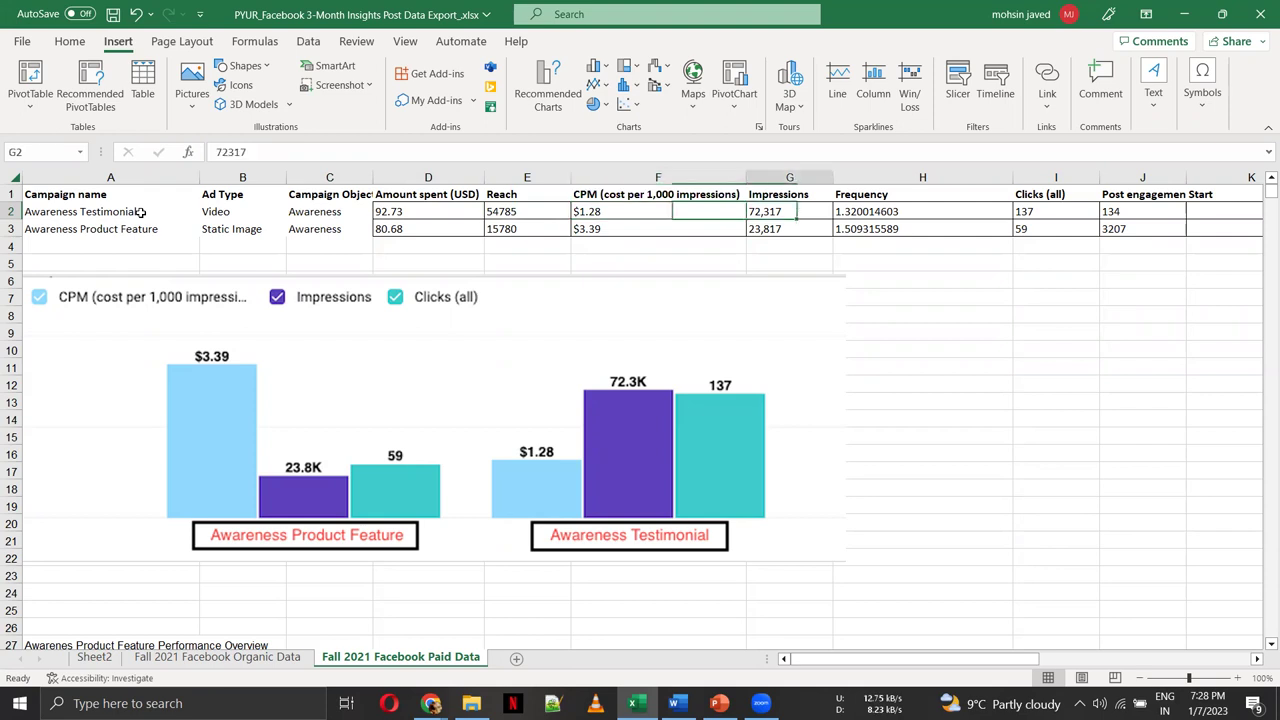
pyautogui.press('Right')
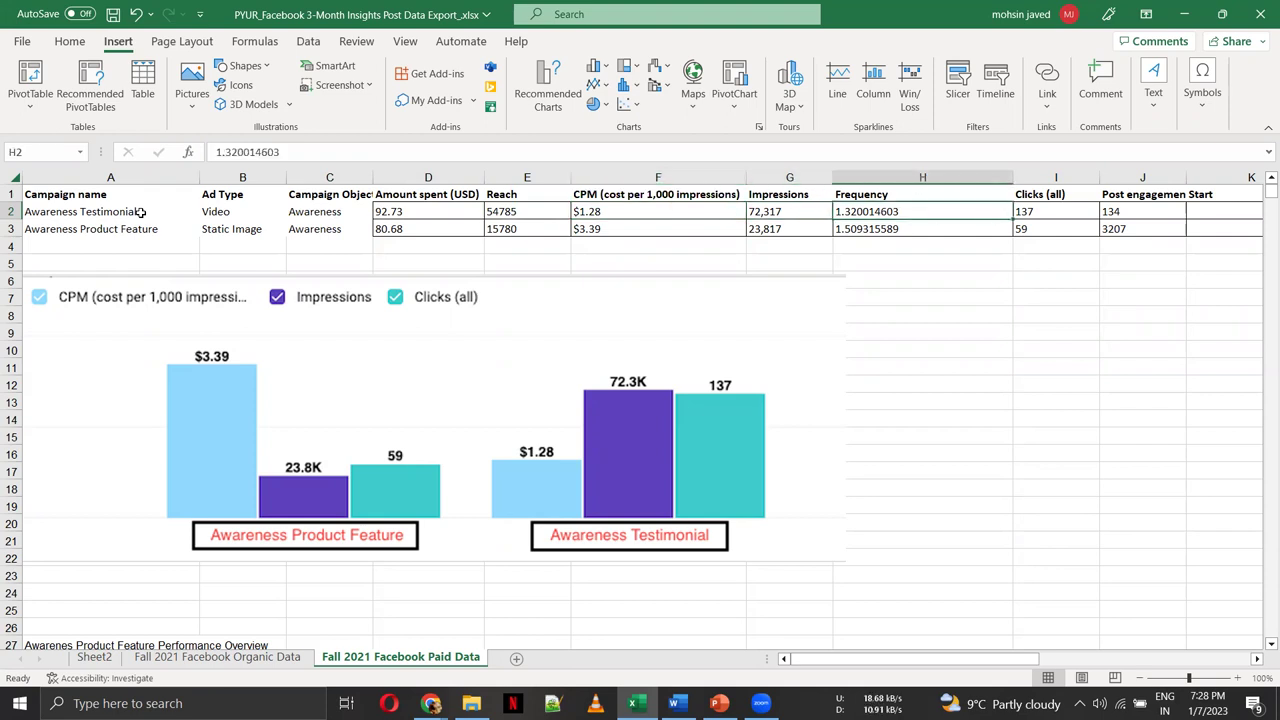
pyautogui.press('Right')
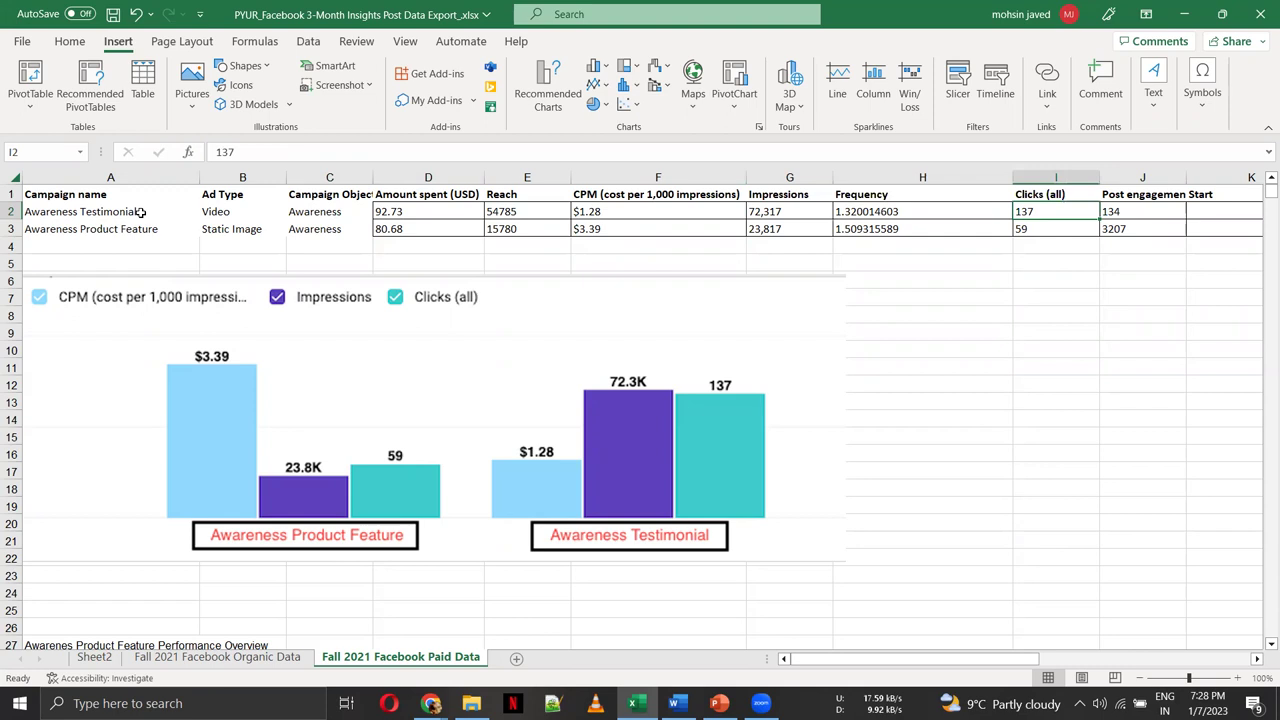
pyautogui.press('Right')
pyautogui.press('Right')
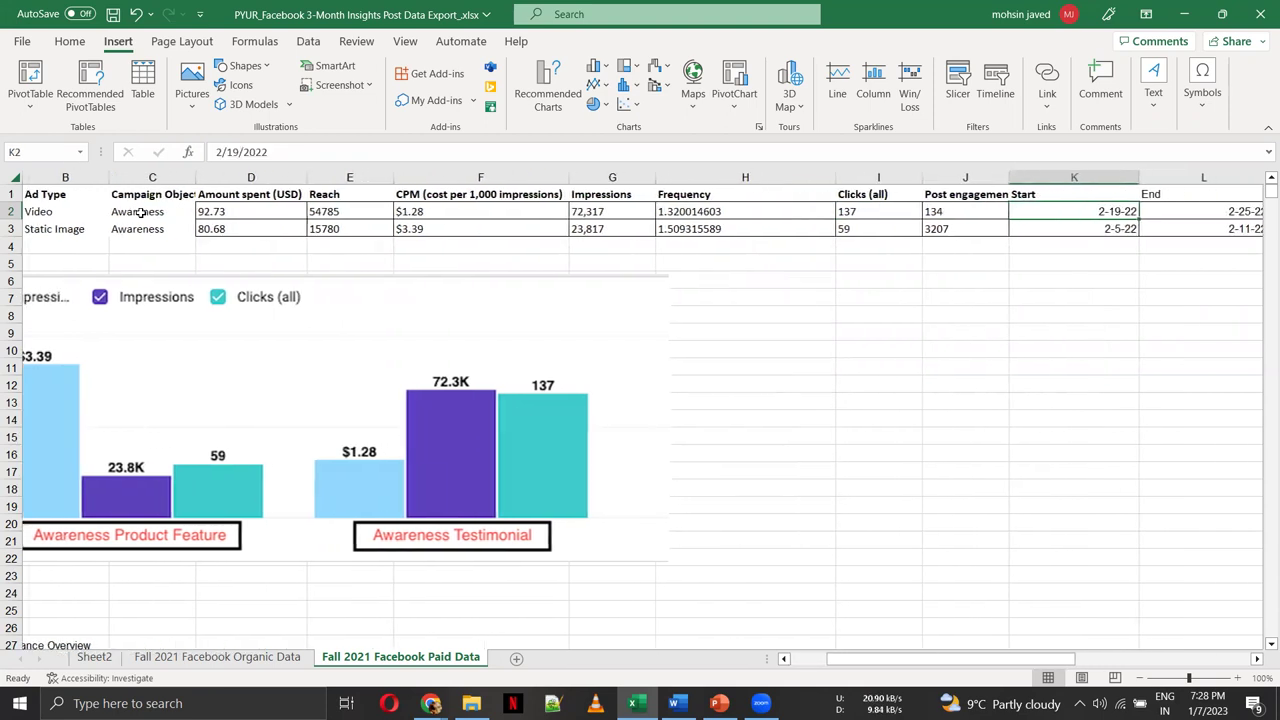
pyautogui.press('Right')
pyautogui.press('Right')
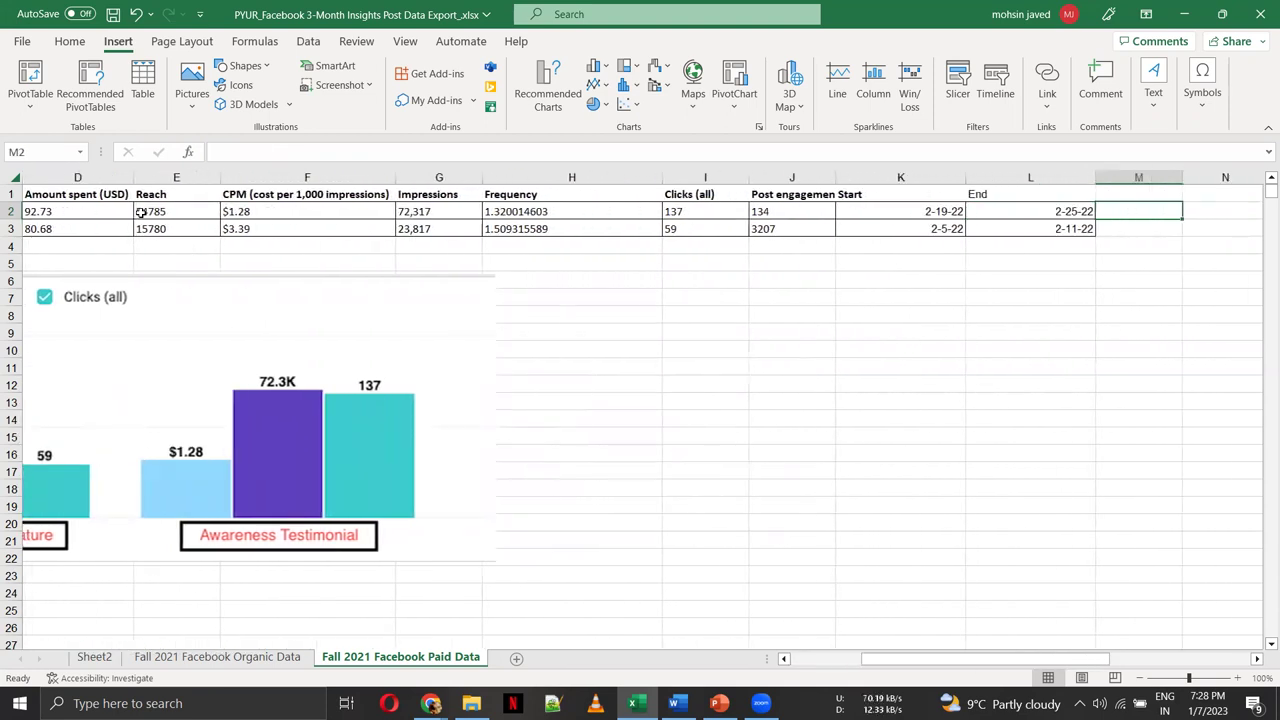
# Step: Go back across the Awareness Testimonial row from beyond the end date to the campaign name in A2
pyautogui.press('Left')
pyautogui.press('Left')
pyautogui.press('Left')
pyautogui.press('Left')
pyautogui.press('Left')
pyautogui.press('Left')
pyautogui.press('Left')
pyautogui.press('Left')
pyautogui.press('Left')
pyautogui.press('Left')
pyautogui.press('Left')
pyautogui.press('Left')
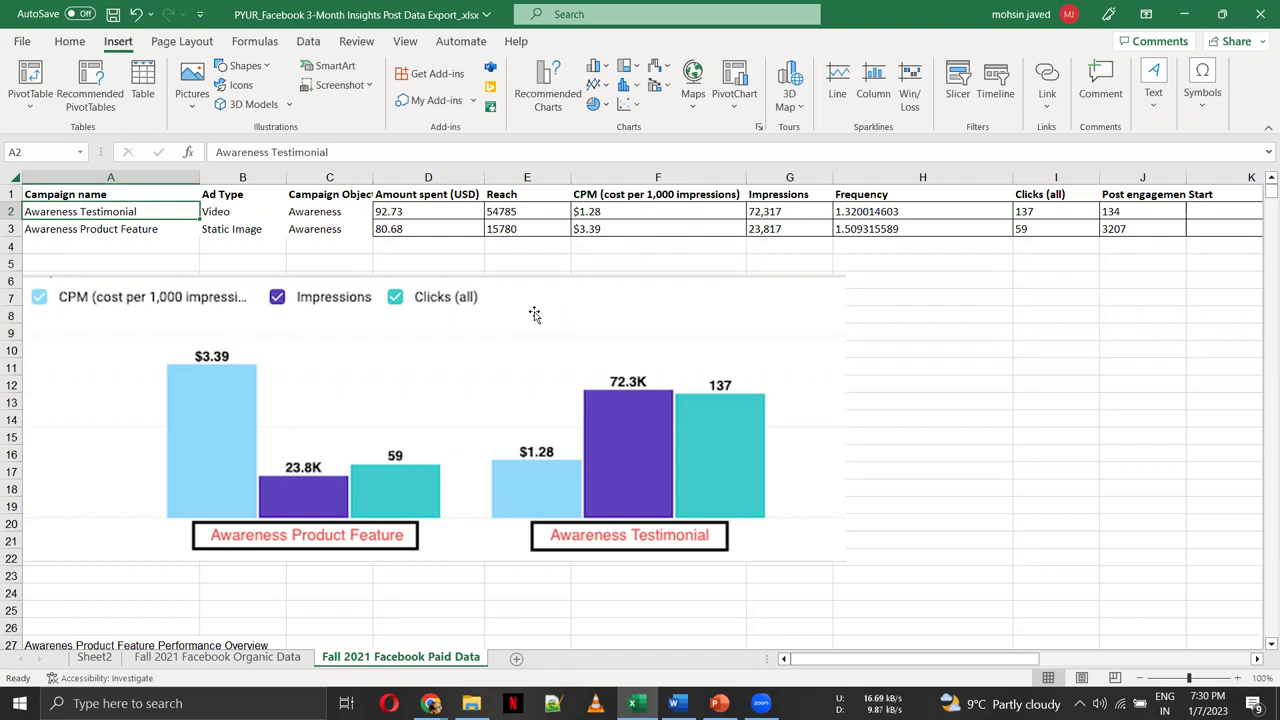
# Step: Close the workbook with its changes saved, reopen it from the Data folder and maximize its window
pyautogui.click(1260, 20)
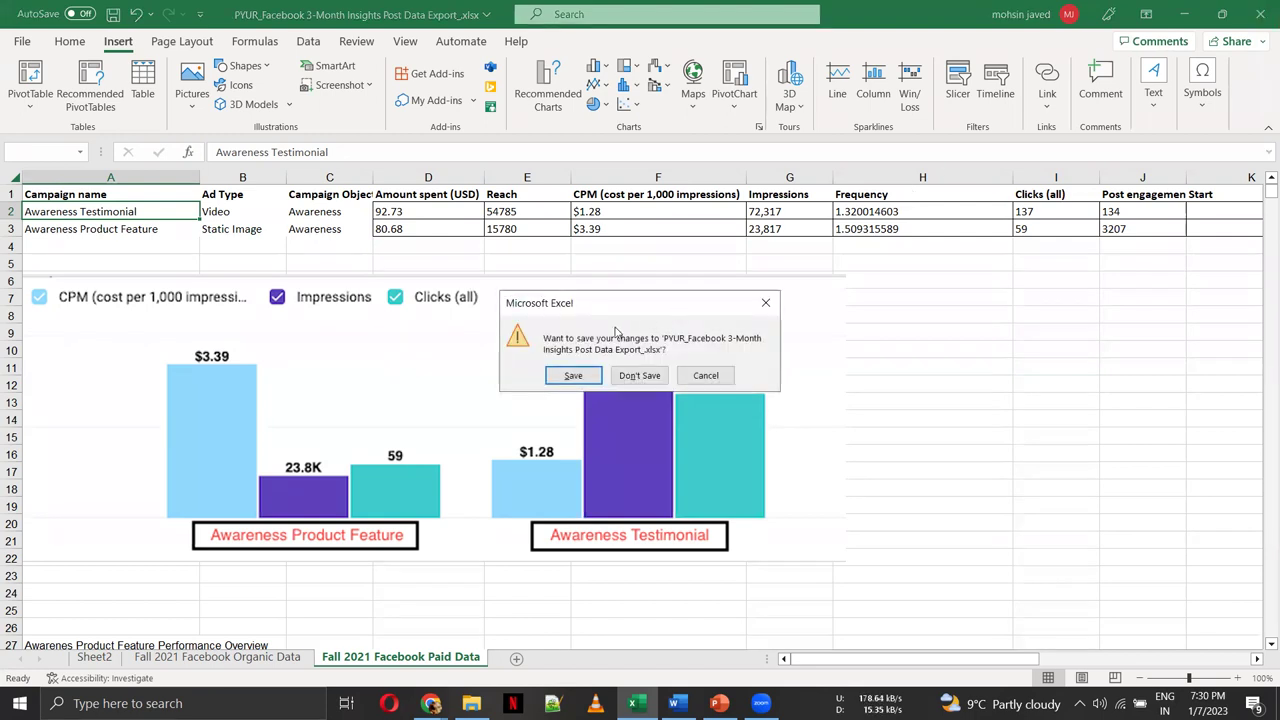
pyautogui.click(549, 380)
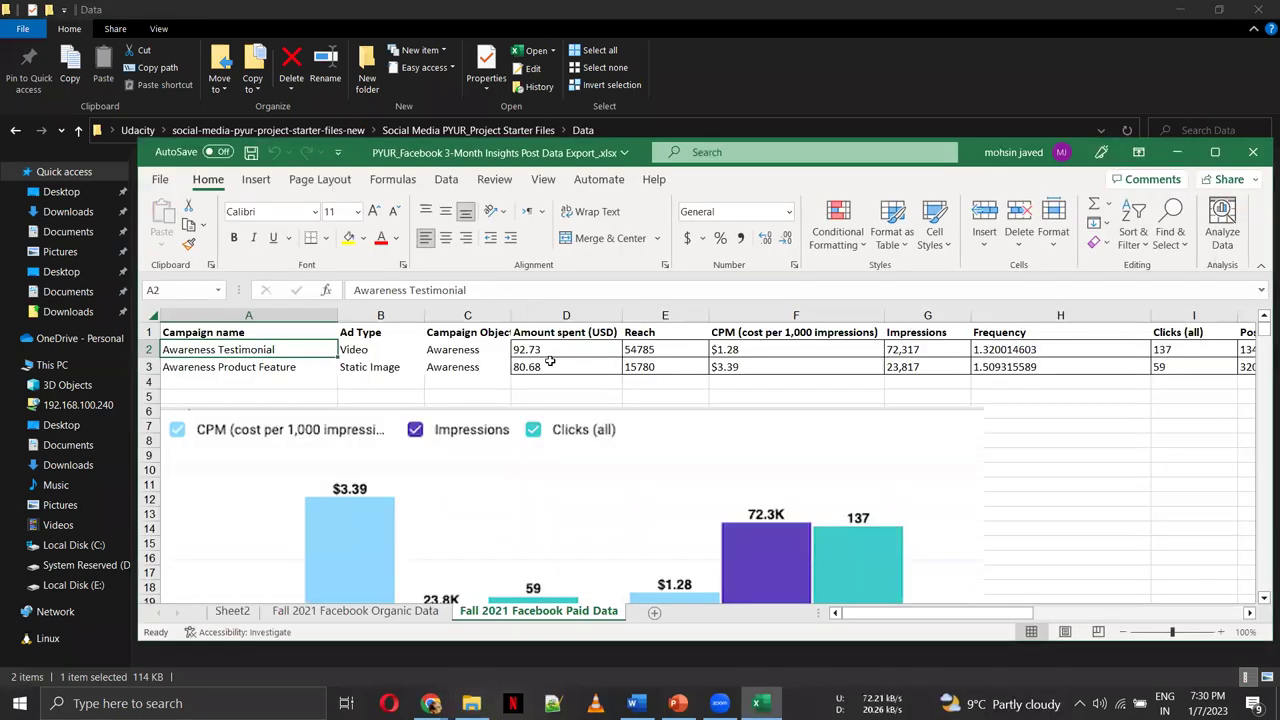
pyautogui.doubleClick(962, 150)
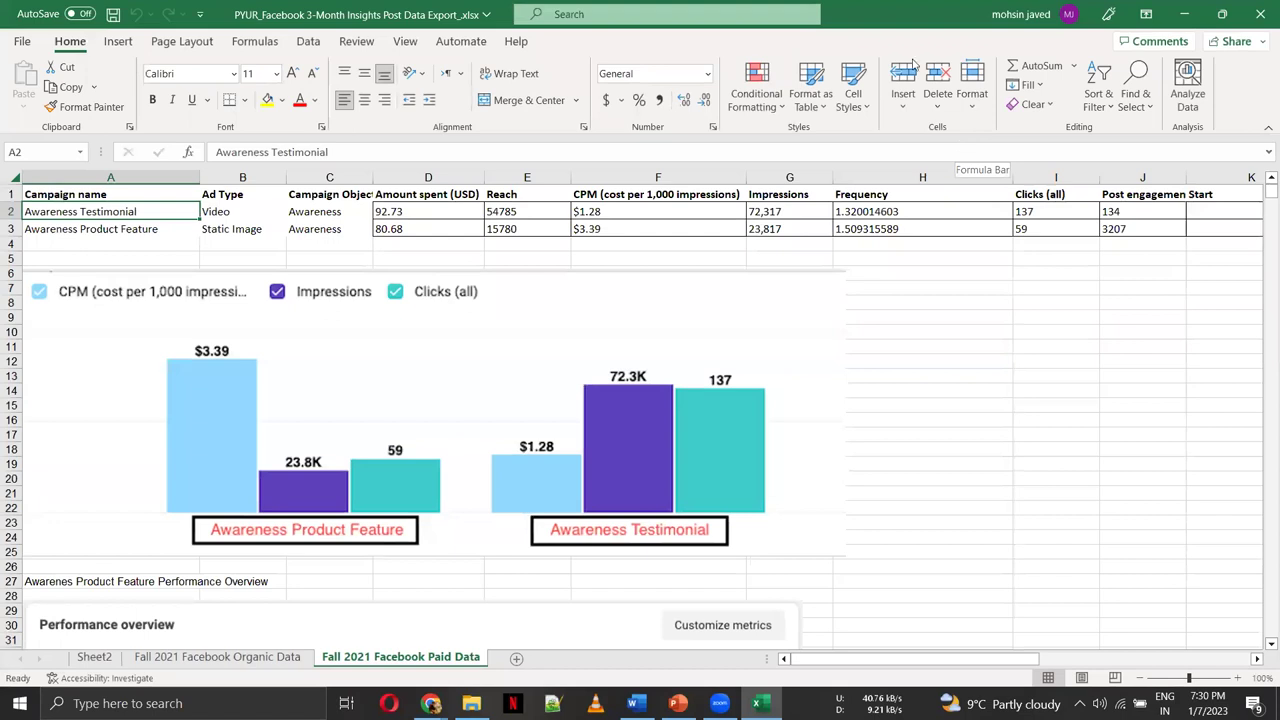
# Step: Examine the campaign comparison chart and the performance overview graphics below the table on the Fall 2021 Facebook Paid Data sheet
pyautogui.click(1247, 263)
pyautogui.press('Left')
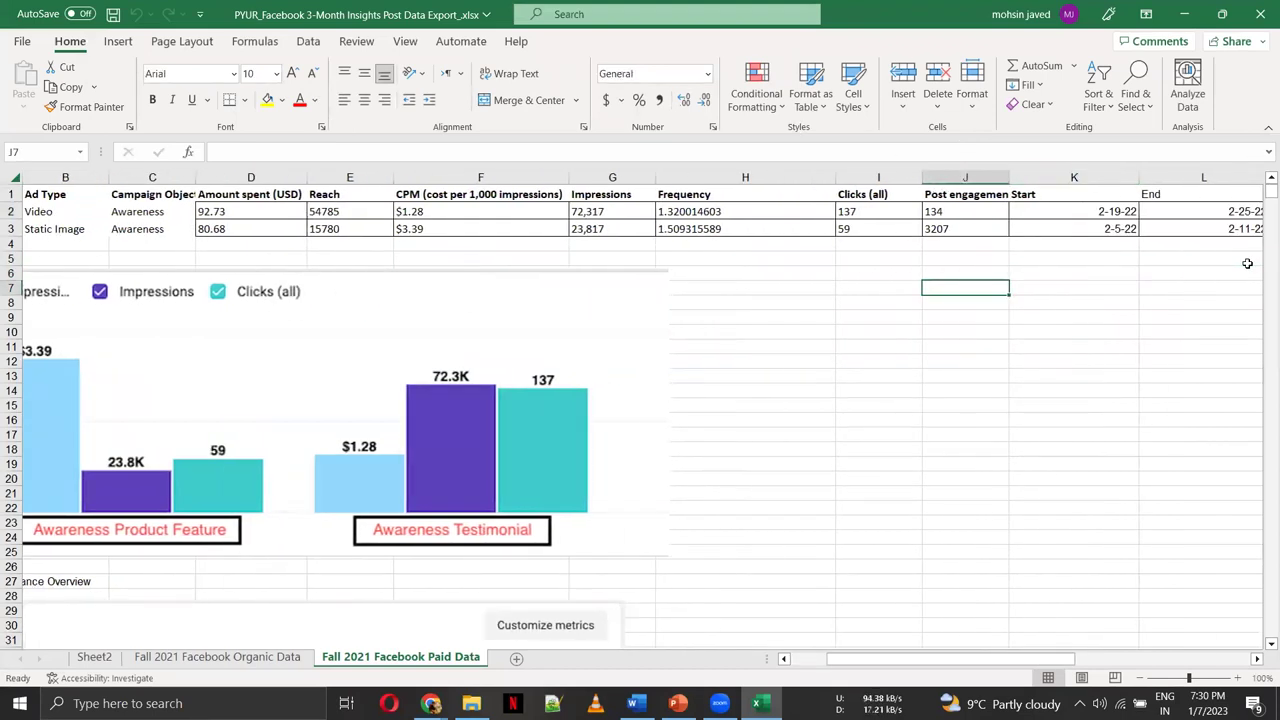
pyautogui.press('Down')
pyautogui.press('Down')
pyautogui.press('Down')
pyautogui.press('Down')
pyautogui.press('Down')
pyautogui.press('Down')
pyautogui.press('Down')
pyautogui.press('Down')
pyautogui.press('Down')
pyautogui.press('Down')
pyautogui.press('Down')
pyautogui.press('Down')
pyautogui.press('Down')
pyautogui.click(779, 408)
pyautogui.press('Return')
pyautogui.press('Down')
pyautogui.press('Down')
pyautogui.press('Down')
pyautogui.press('Down')
pyautogui.press('Down')
pyautogui.press('Down')
pyautogui.press('Down')
pyautogui.press('Down')
pyautogui.press('Down')
pyautogui.press('Down')
pyautogui.press('Down')
pyautogui.press('Down')
pyautogui.press('Down')
pyautogui.press('Down')
pyautogui.press('Down')
pyautogui.press('Down')
pyautogui.press('Down')
pyautogui.press('Down')
pyautogui.press('Down')
pyautogui.press('Down')
pyautogui.press('Left')
pyautogui.press('Left')
pyautogui.press('Left')
pyautogui.press('Left')
pyautogui.press('Left')
pyautogui.press('Left')
pyautogui.press('Left')
pyautogui.press('Down')
pyautogui.press('Down')
pyautogui.press('Down')
pyautogui.press('Down')
pyautogui.press('Down')
pyautogui.press('Down')
pyautogui.press('Down')
pyautogui.press('Down')
pyautogui.press('Down')
pyautogui.press('Down')
pyautogui.press('Down')
pyautogui.press('Down')
pyautogui.press('Down')
pyautogui.press('Down')
pyautogui.press('Down')
pyautogui.press('Down')
pyautogui.press('Down')
pyautogui.press('Down')
pyautogui.press('Down')
pyautogui.press('Down')
pyautogui.press('Down')
pyautogui.press('Down')
pyautogui.press('Down')
pyautogui.press('Down')
pyautogui.press('Down')
pyautogui.press('Down')
pyautogui.press('Down')
pyautogui.press('Down')
pyautogui.press('Down')
# Step: Return up column A to row 22 and review the Awareness Product Feature performance overview with its impressions, CPM and amount spent
pyautogui.press('Up')
pyautogui.press('Up')
pyautogui.press('Up')
pyautogui.press('Up')
pyautogui.press('Up')
pyautogui.press('Up')
pyautogui.press('Up')
pyautogui.press('Up')
pyautogui.press('Up')
pyautogui.press('Up')
pyautogui.press('Up')
pyautogui.press('Up')
pyautogui.press('Up')
pyautogui.press('Up')
pyautogui.press('Up')
pyautogui.press('Up')
pyautogui.press('Up')
pyautogui.press('Up')
pyautogui.press('Up')
pyautogui.press('Up')
pyautogui.press('Up')
pyautogui.press('Up')
pyautogui.press('Up')
pyautogui.press('Up')
pyautogui.press('Up')
pyautogui.press('Up')
pyautogui.press('Up')
pyautogui.press('Up')
pyautogui.press('Up')
pyautogui.press('Up')
pyautogui.press('Up')
pyautogui.press('Up')
pyautogui.press('Up')
pyautogui.press('Up')
pyautogui.press('Up')
pyautogui.press('Up')
pyautogui.press('Up')
pyautogui.press('Up')
pyautogui.press('Up')
pyautogui.press('Up')
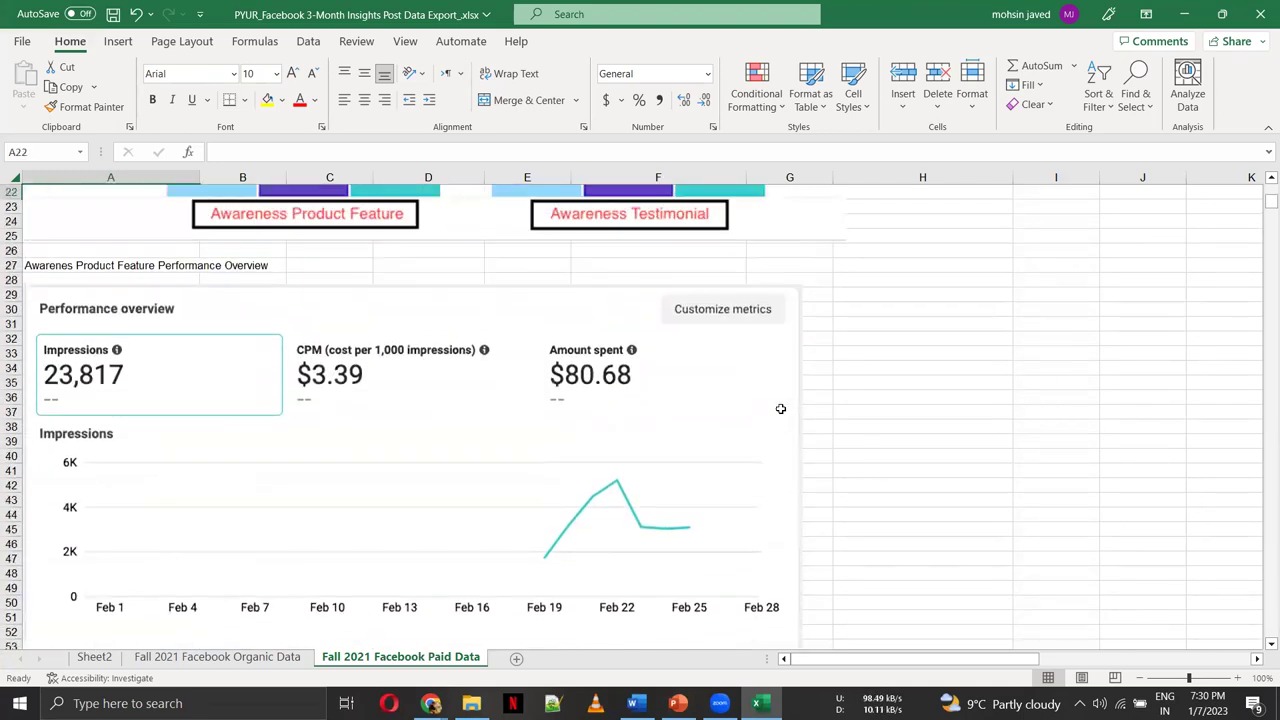
# Step: Go back to the top of the sheet and review the campaign table and the chart comparing CPM, impressions and clicks
pyautogui.press('Up')
pyautogui.press('Up')
pyautogui.press('Up')
pyautogui.press('Up')
pyautogui.press('Up')
pyautogui.press('Up')
pyautogui.press('Up')
pyautogui.press('Up')
pyautogui.press('Up')
pyautogui.press('Up')
pyautogui.press('Up')
pyautogui.press('Up')
pyautogui.press('Up')
pyautogui.press('Up')
pyautogui.press('Up')
pyautogui.press('Up')
pyautogui.press('Up')
pyautogui.press('Up')
pyautogui.press('Up')
pyautogui.press('Up')
pyautogui.press('Down')
pyautogui.press('Down')
pyautogui.press('Down')
pyautogui.press('Down')
pyautogui.press('Down')
pyautogui.press('Down')
pyautogui.press('Down')
pyautogui.press('Down')
pyautogui.press('Down')
pyautogui.press('Down')
pyautogui.press('Down')
pyautogui.press('Down')
pyautogui.press('Down')
pyautogui.press('Down')
pyautogui.press('Down')
pyautogui.press('Down')
pyautogui.press('Down')
pyautogui.press('Down')
pyautogui.press('Down')
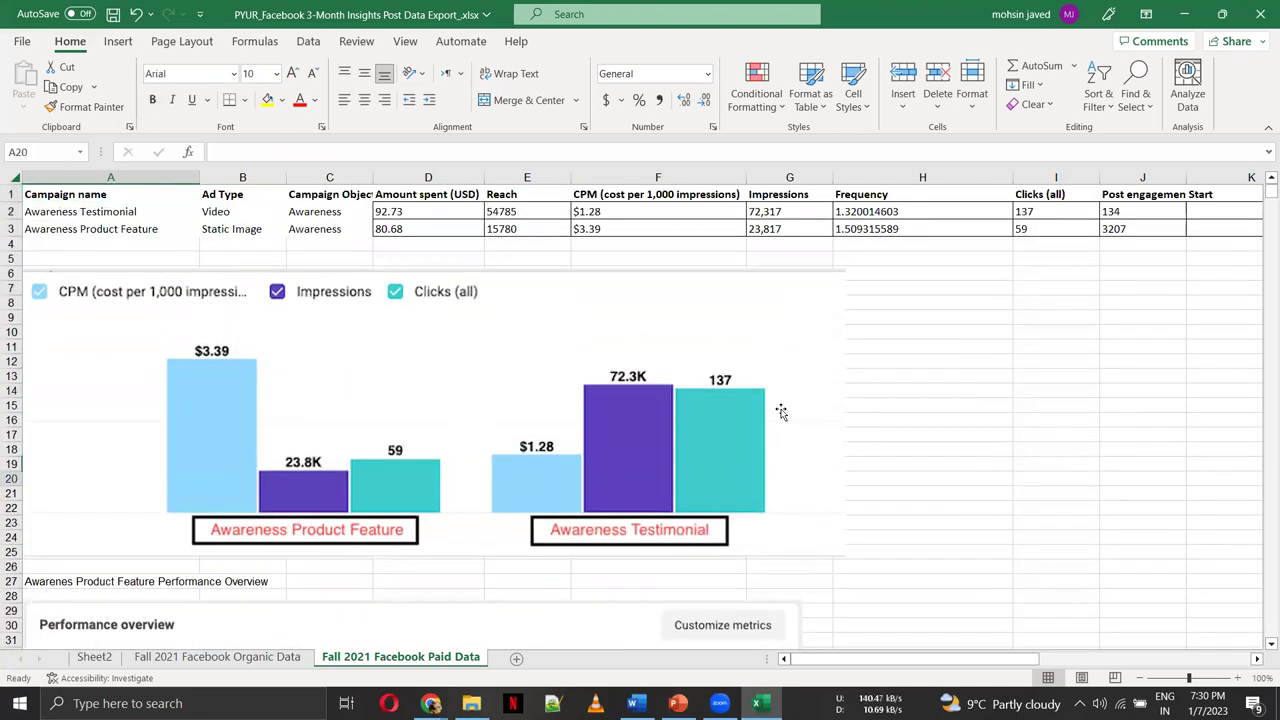
# Step: Move down column A to row 60 and examine the Awareness Product Feature performance overview with its February impressions graph
pyautogui.press('Down')
pyautogui.press('Down')
pyautogui.press('Down')
pyautogui.press('Down')
pyautogui.press('Down')
pyautogui.press('Down')
pyautogui.press('Down')
pyautogui.press('Down')
pyautogui.press('Down')
pyautogui.press('Down')
pyautogui.press('Down')
pyautogui.press('Down')
pyautogui.press('Down')
pyautogui.press('Down')
pyautogui.press('Down')
pyautogui.press('Down')
pyautogui.press('Down')
pyautogui.press('Down')
pyautogui.press('Down')
pyautogui.press('Down')
pyautogui.press('Down')
pyautogui.press('Down')
pyautogui.press('Down')
pyautogui.press('Down')
pyautogui.press('Down')
pyautogui.press('Down')
pyautogui.press('Down')
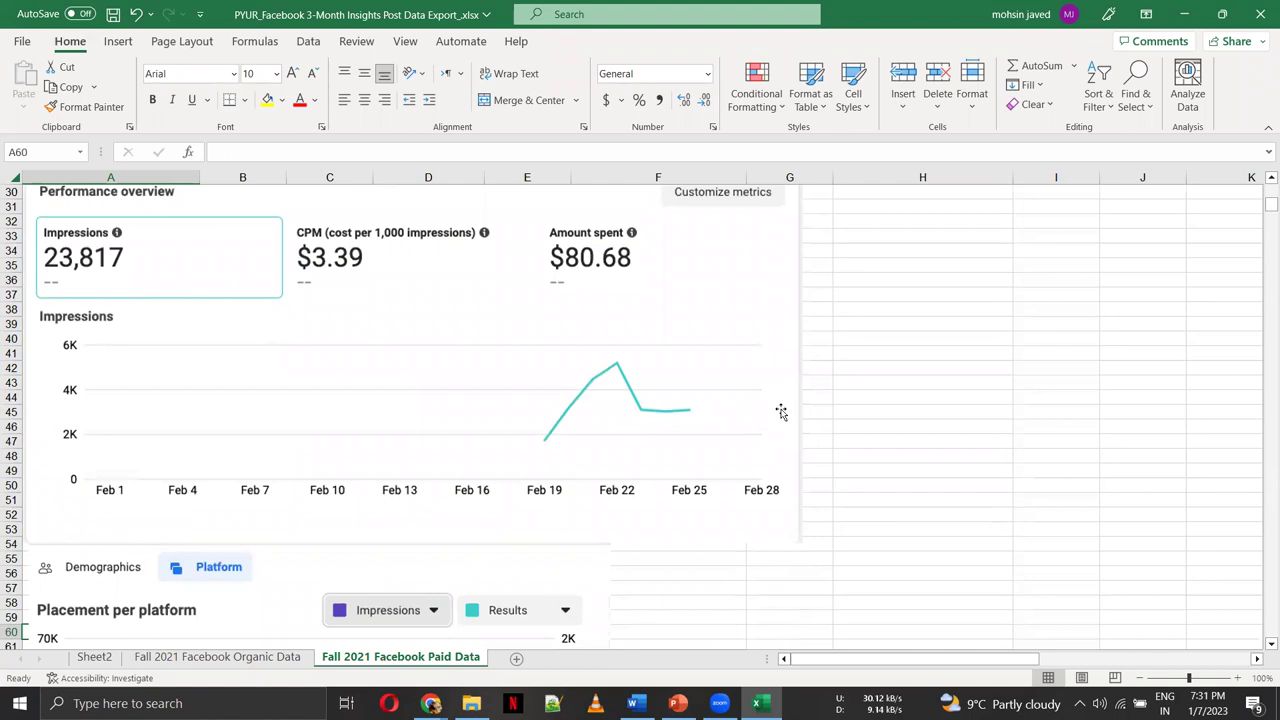
# Step: Continue down to row 85 and examine the Placement per platform chart of impressions and results
pyautogui.press('Down')
pyautogui.press('Down')
pyautogui.press('Down')
pyautogui.press('Down')
pyautogui.press('Down')
pyautogui.press('Down')
pyautogui.press('Down')
pyautogui.press('Down')
pyautogui.press('Down')
pyautogui.press('Down')
pyautogui.press('Down')
pyautogui.press('Down')
pyautogui.press('Down')
pyautogui.press('Down')
pyautogui.press('Down')
pyautogui.press('Down')
pyautogui.press('Down')
pyautogui.press('Down')
pyautogui.press('Down')
pyautogui.press('Down')
pyautogui.press('Down')
pyautogui.press('Down')
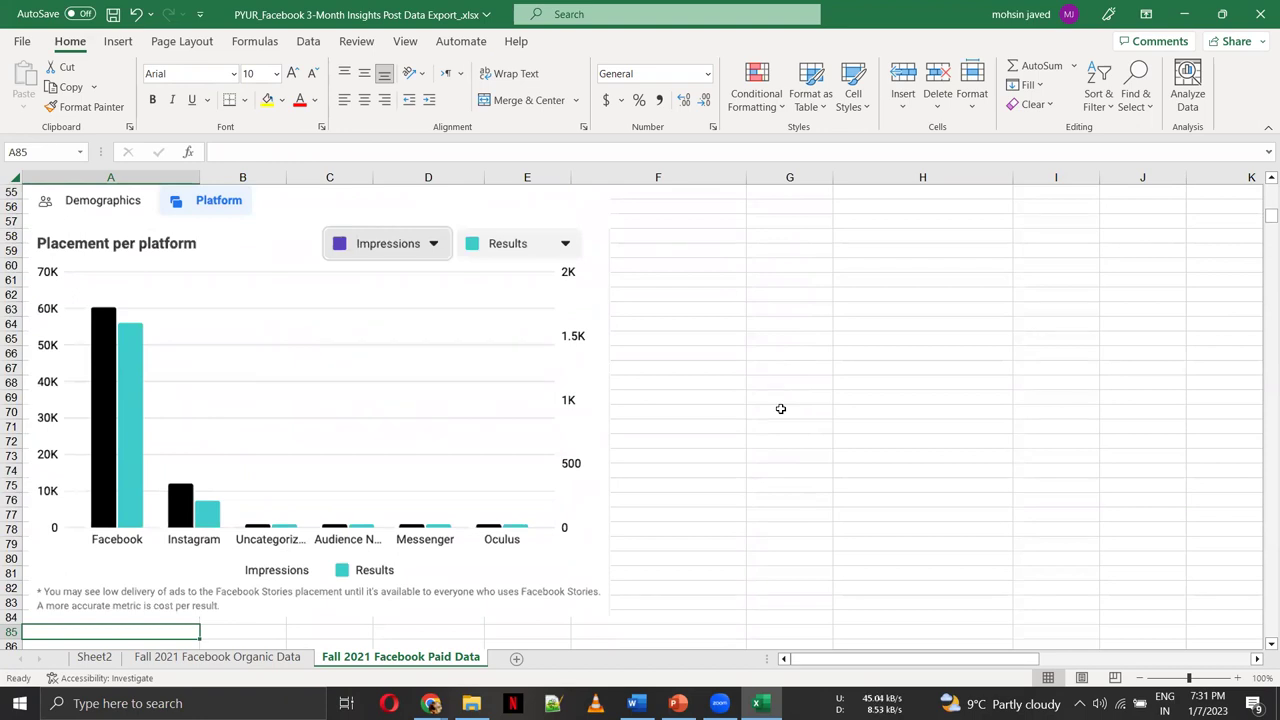
# Step: Check the rows below the Placement per platform chart, down to about row 106, for further content
pyautogui.press('Down')
pyautogui.press('Down')
pyautogui.press('Down')
pyautogui.press('Down')
pyautogui.press('Down')
pyautogui.press('Down')
pyautogui.press('Down')
pyautogui.press('Down')
pyautogui.press('Down')
pyautogui.press('Down')
pyautogui.press('Down')
pyautogui.press('Down')
pyautogui.press('Down')
pyautogui.press('Down')
pyautogui.press('Down')
pyautogui.press('Down')
pyautogui.press('Down')
pyautogui.press('Down')
pyautogui.press('Down')
pyautogui.press('Down')
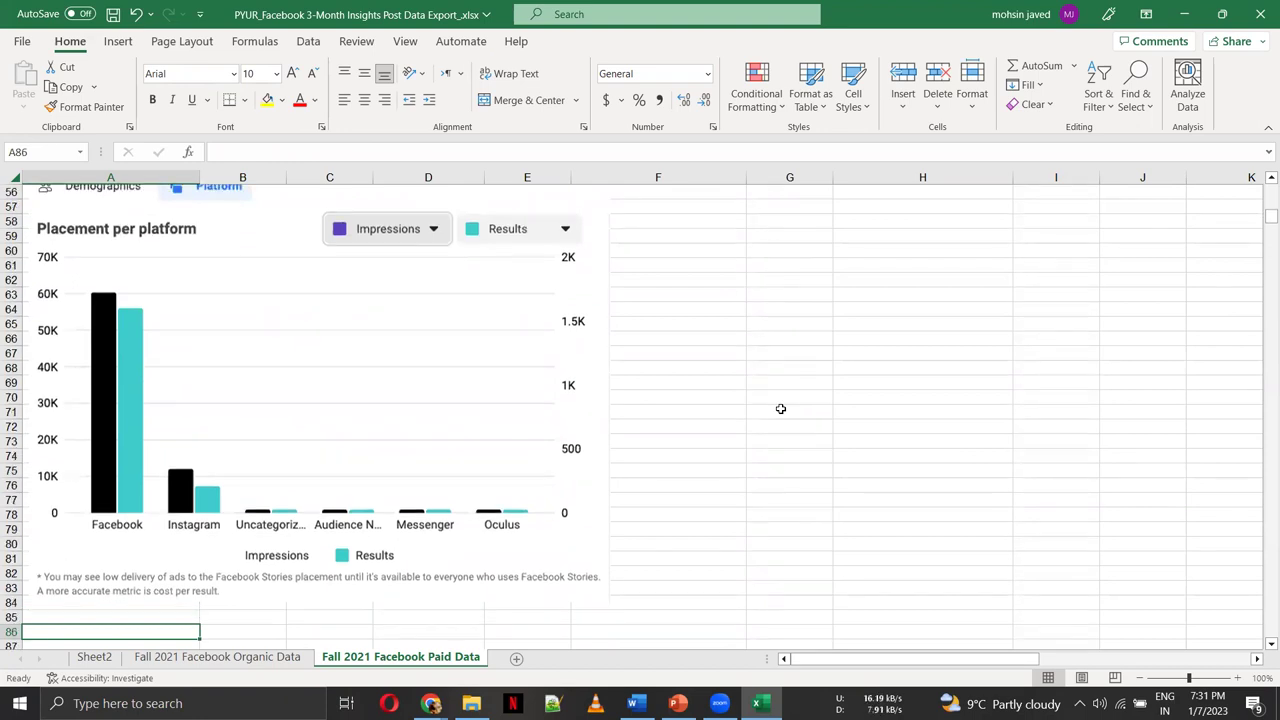
# Step: Return up column A past the placement chart and performance overview to the campaign comparison chart
pyautogui.press('Up')
pyautogui.press('Up')
pyautogui.press('Up')
pyautogui.press('Up')
pyautogui.press('Up')
pyautogui.press('Up')
pyautogui.press('Up')
pyautogui.press('Up')
pyautogui.press('Up')
pyautogui.press('Up')
pyautogui.press('Up')
pyautogui.press('Up')
pyautogui.press('Up')
pyautogui.press('Up')
pyautogui.press('Up')
pyautogui.press('Up')
pyautogui.press('Up')
pyautogui.press('Up')
pyautogui.press('Up')
pyautogui.press('Up')
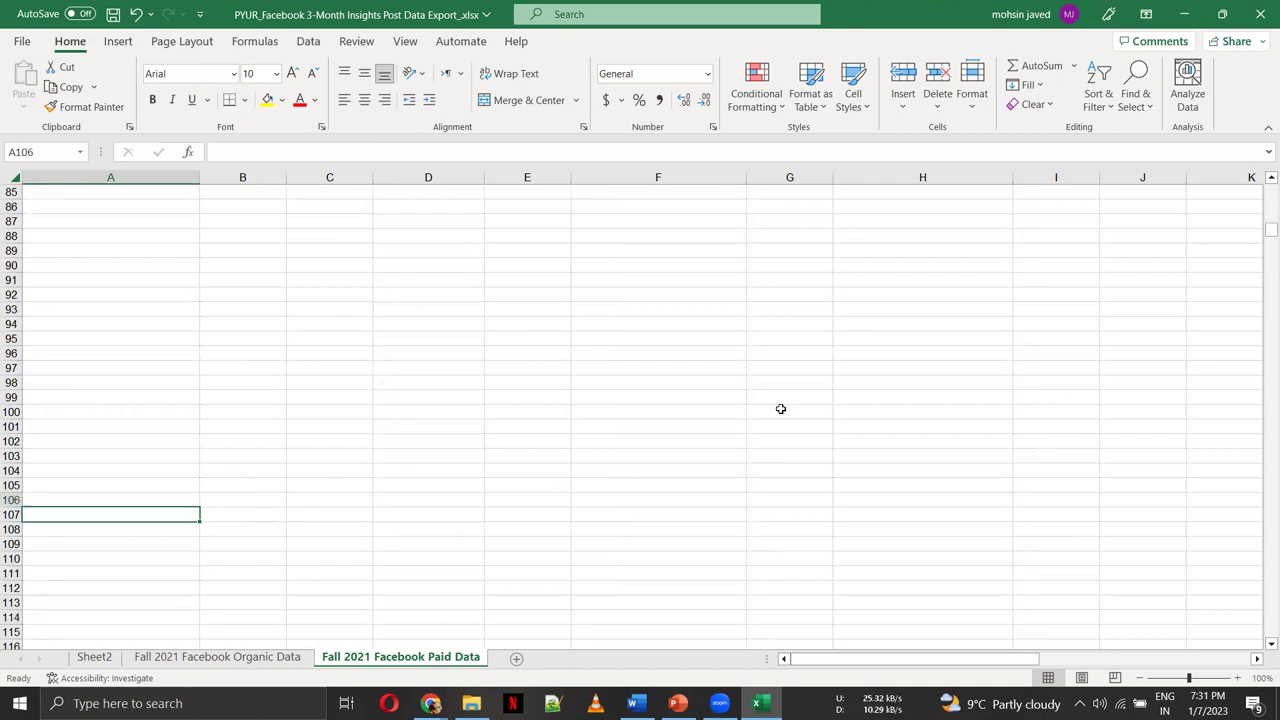
pyautogui.press('Up')
pyautogui.press('Up')
pyautogui.press('Up')
pyautogui.press('Up')
pyautogui.press('Up')
pyautogui.press('Up')
pyautogui.press('Up')
pyautogui.press('Up')
pyautogui.press('Up')
pyautogui.press('Up')
pyautogui.press('Up')
pyautogui.press('Up')
pyautogui.press('Up')
pyautogui.press('Up')
pyautogui.press('Up')
pyautogui.press('Up')
pyautogui.press('Up')
pyautogui.press('Up')
pyautogui.press('Up')
pyautogui.press('Up')
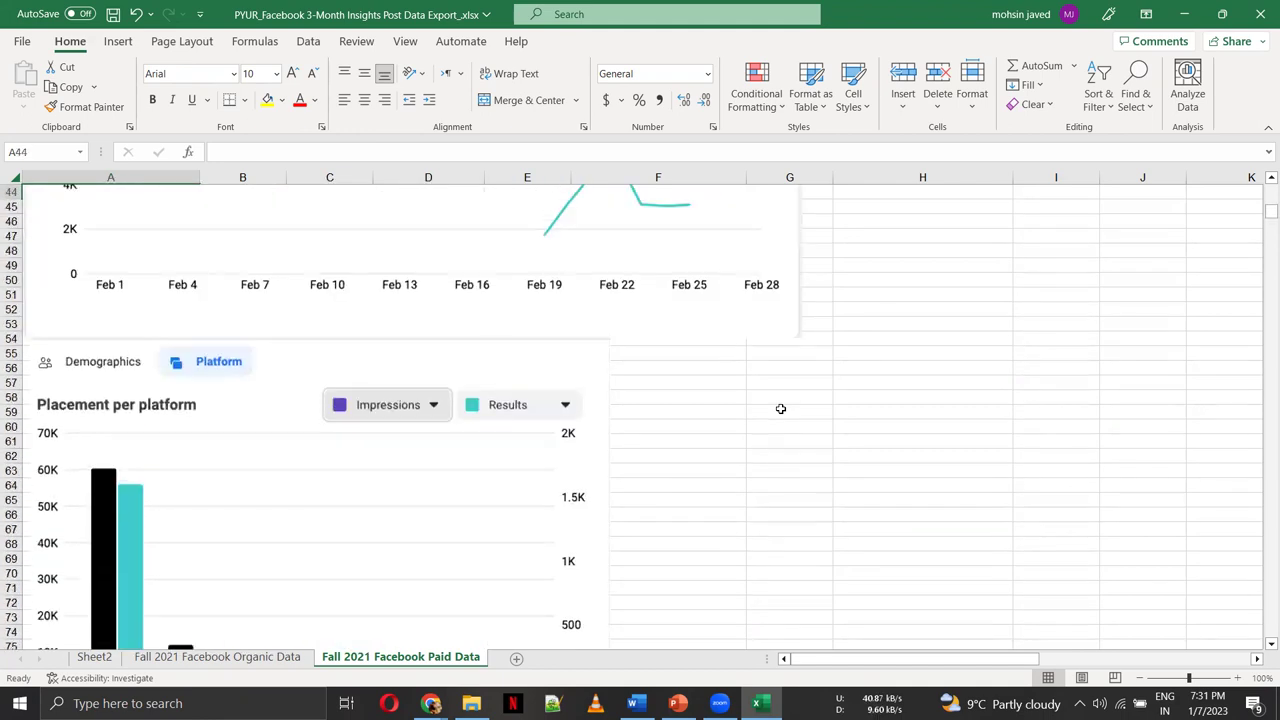
pyautogui.press('Up')
pyautogui.press('Up')
pyautogui.press('Up')
pyautogui.press('Up')
pyautogui.press('Up')
pyautogui.press('Up')
pyautogui.press('Up')
pyautogui.press('Up')
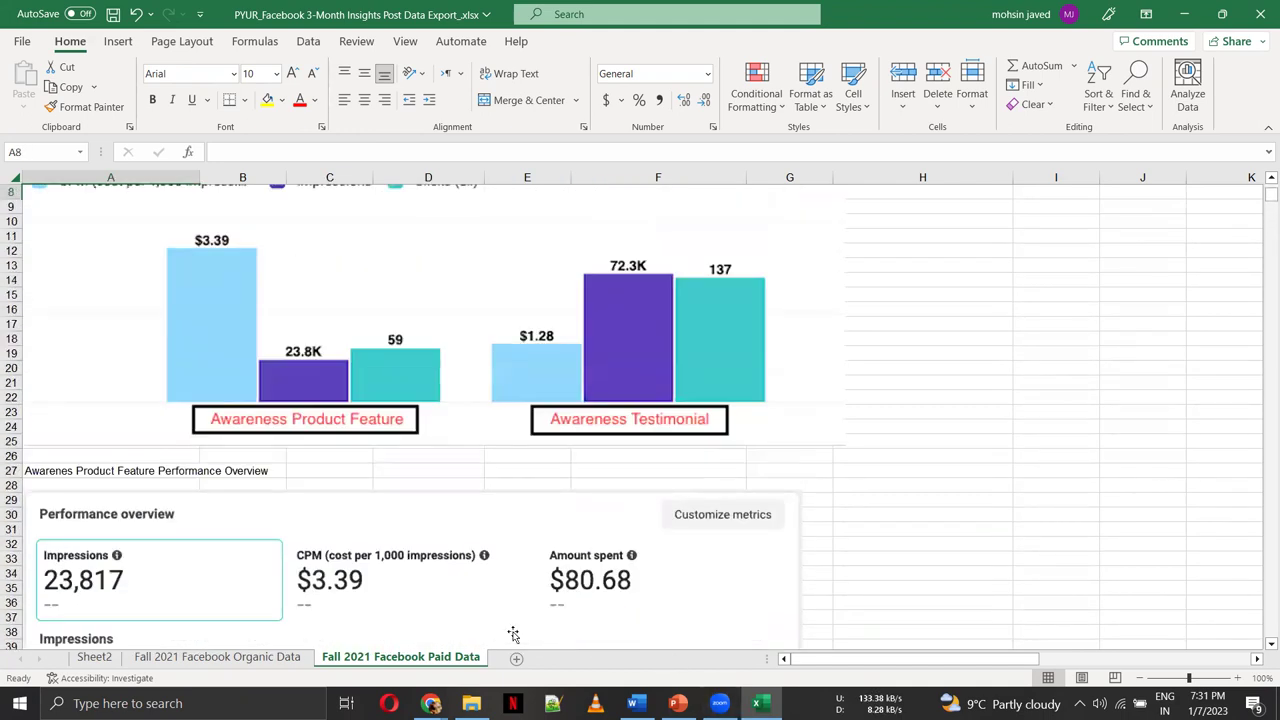
# Step: Revisit the post metrics on the Fall 2021 Facebook Organic Data sheet and return to the Fall 2021 Facebook Paid Data sheet
pyautogui.click(281, 660)
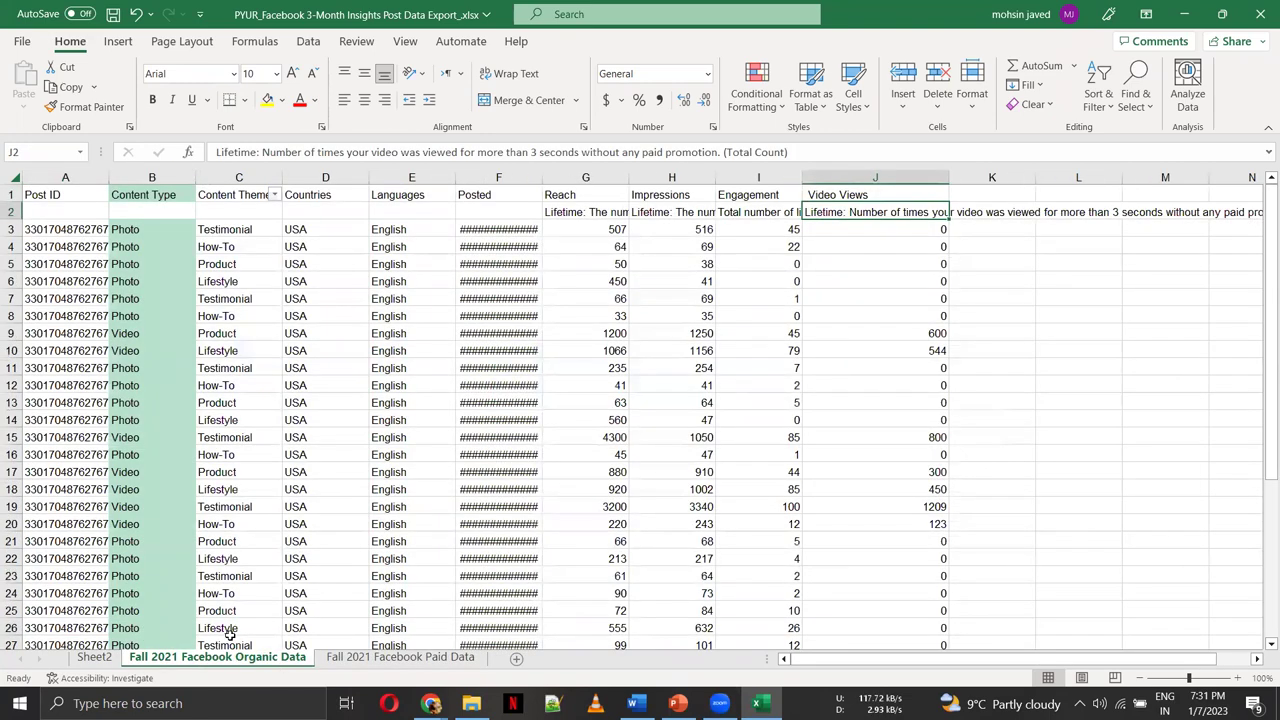
pyautogui.click(400, 657)
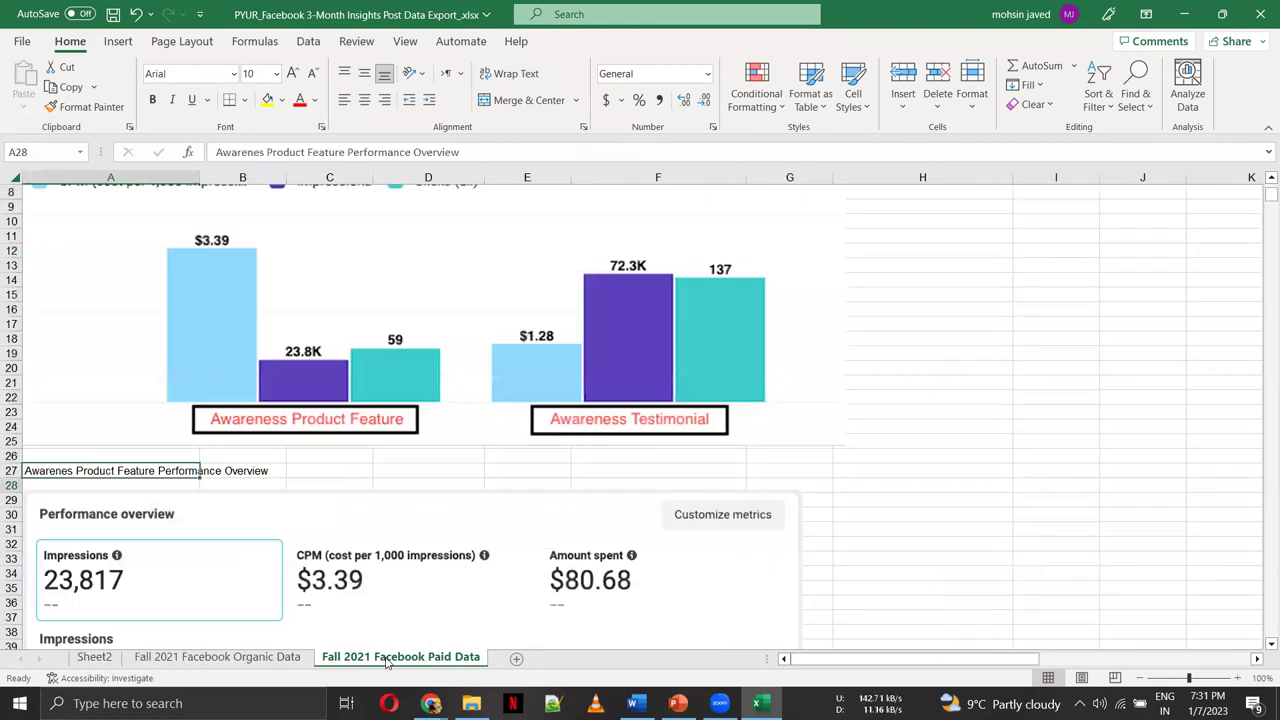
# Step: Continue down column A to row 57 and bring the whole Awareness Product Feature performance overview into view
pyautogui.press('Down')
pyautogui.press('Down')
pyautogui.press('Down')
pyautogui.press('Down')
pyautogui.press('Down')
pyautogui.press('Down')
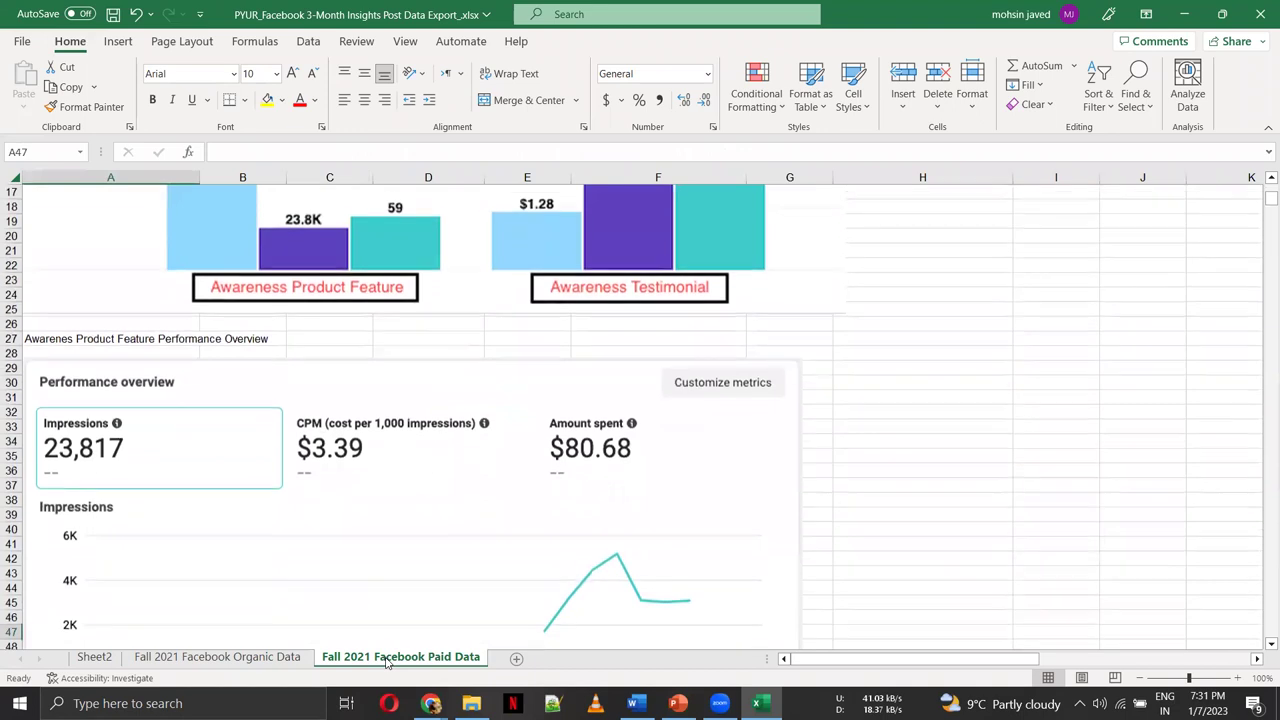
pyautogui.press('Down')
pyautogui.press('Down')
pyautogui.press('Down')
pyautogui.press('Down')
pyautogui.press('Down')
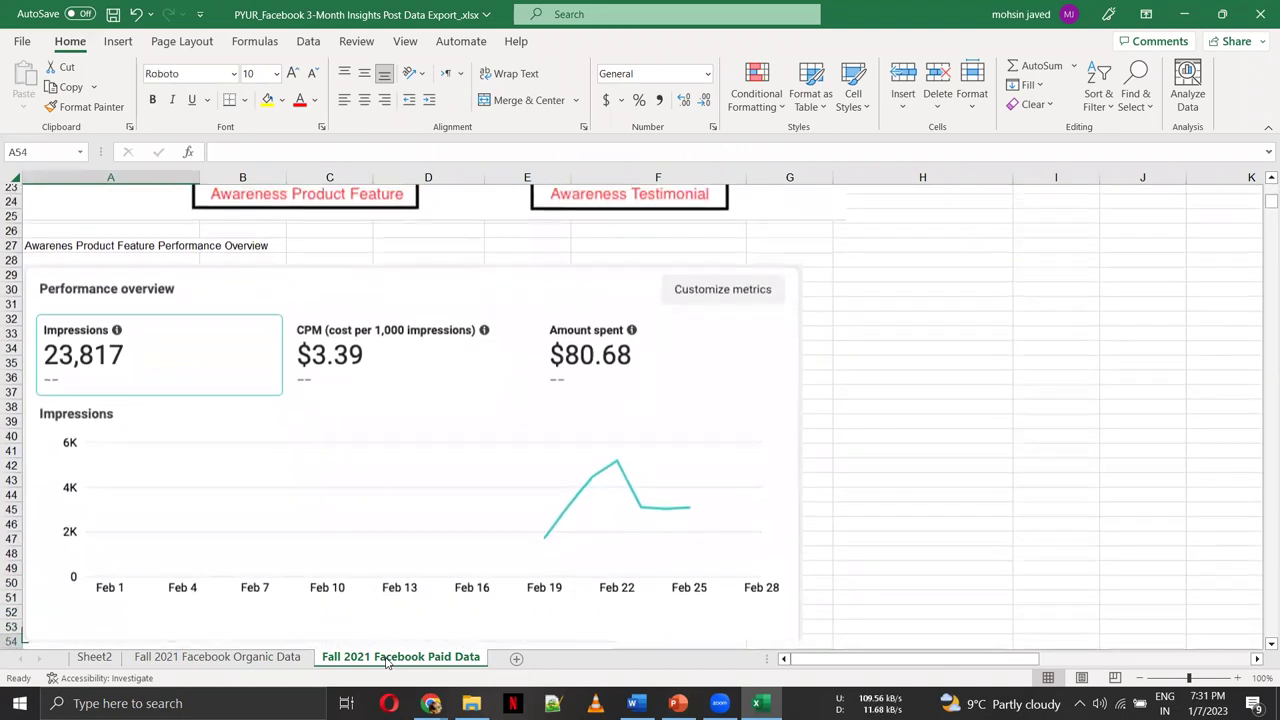
pyautogui.press('Down')
pyautogui.press('Down')
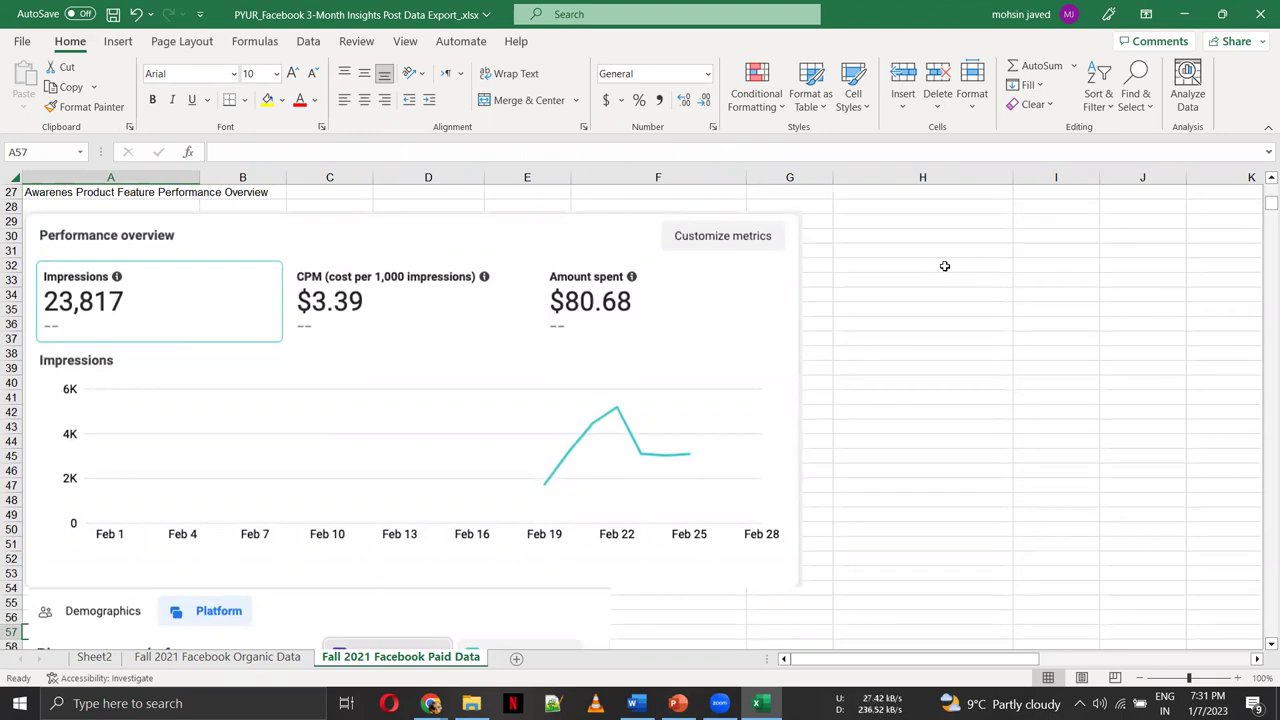
# Step: Move back up column A to row 49 while examining the impressions, CPM and amount spent in the performance overview
pyautogui.press('Up')
pyautogui.press('Up')
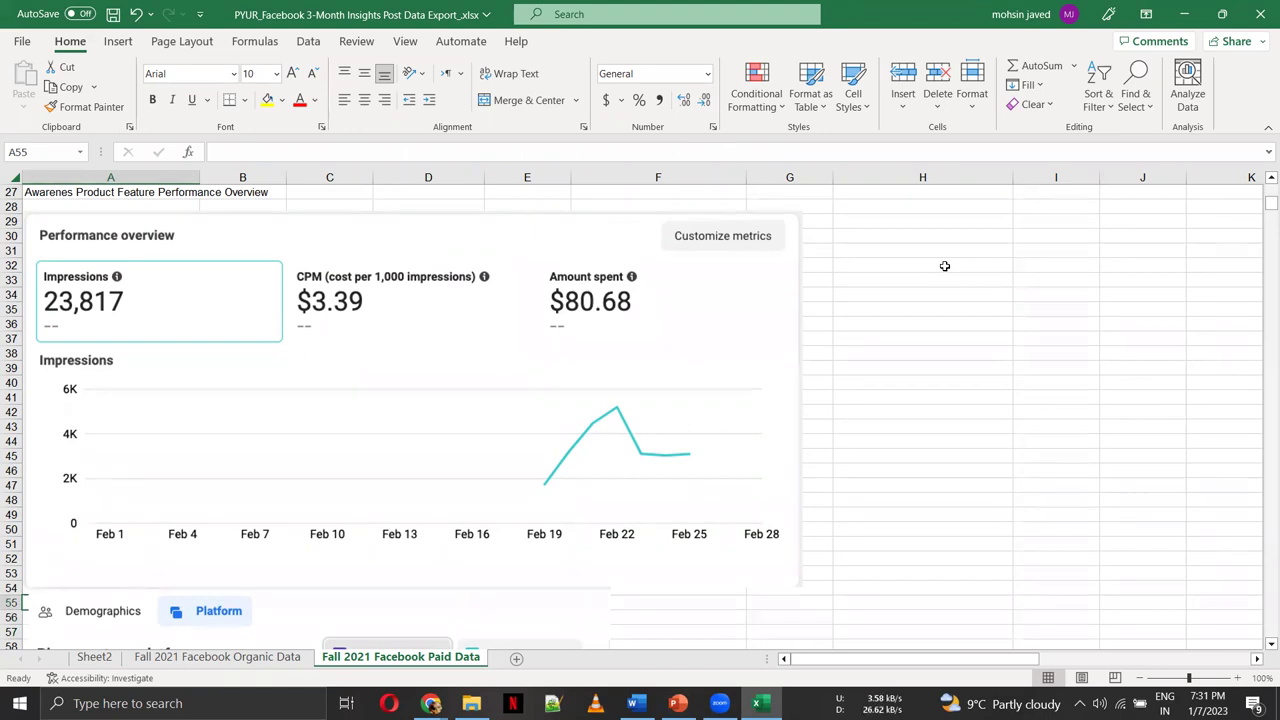
pyautogui.press('Up')
pyautogui.press('Up')
pyautogui.press('Up')
pyautogui.press('Up')
pyautogui.press('Up')
pyautogui.press('Up')
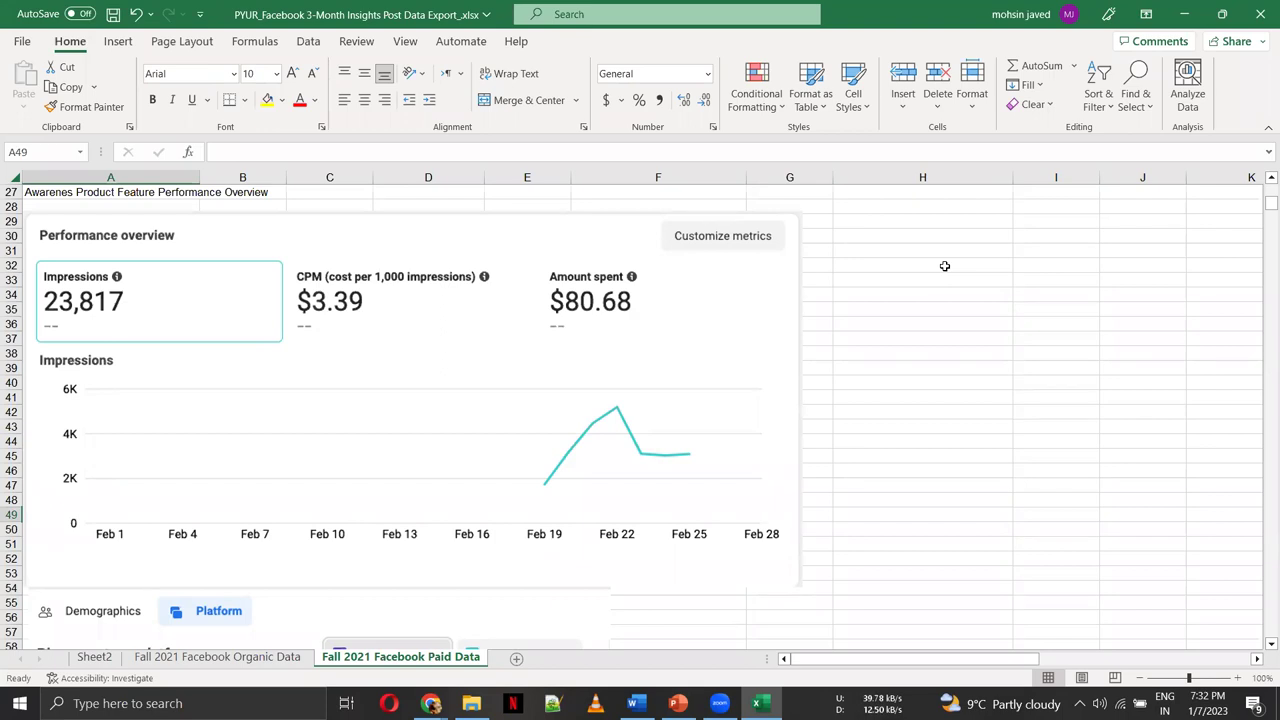
# Step: Step down column H to row 51 beside the performance overview while reviewing its impressions line graph
pyautogui.click(690, 305)
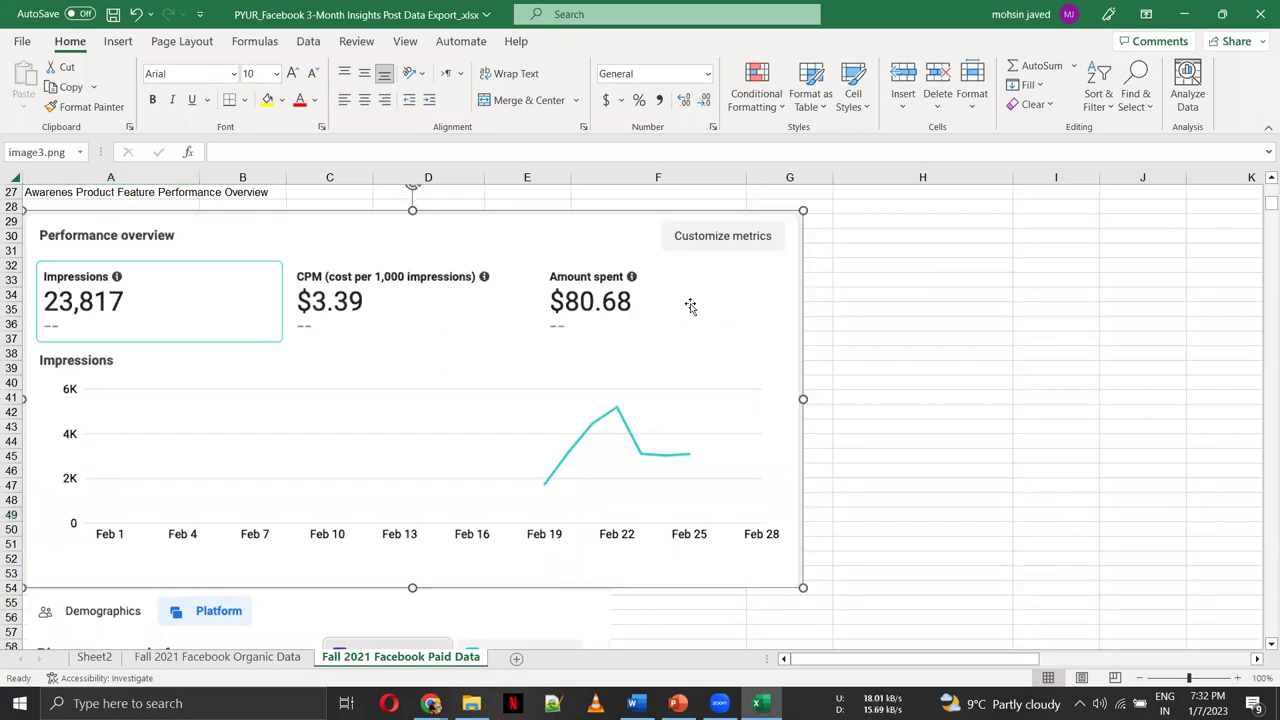
pyautogui.click(872, 339)
pyautogui.press('Down')
pyautogui.press('Down')
pyautogui.press('Down')
pyautogui.press('Down')
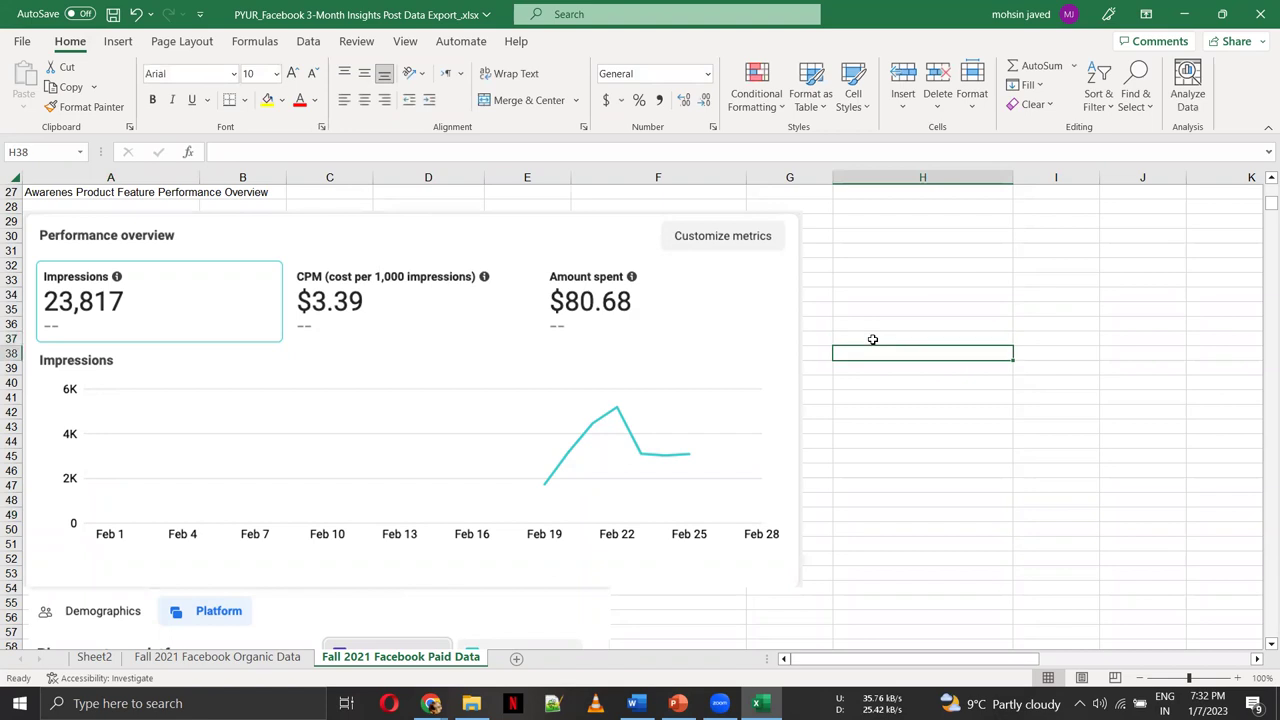
pyautogui.press('Down')
pyautogui.press('Down')
pyautogui.press('Down')
pyautogui.press('Down')
pyautogui.press('Down')
pyautogui.press('Down')
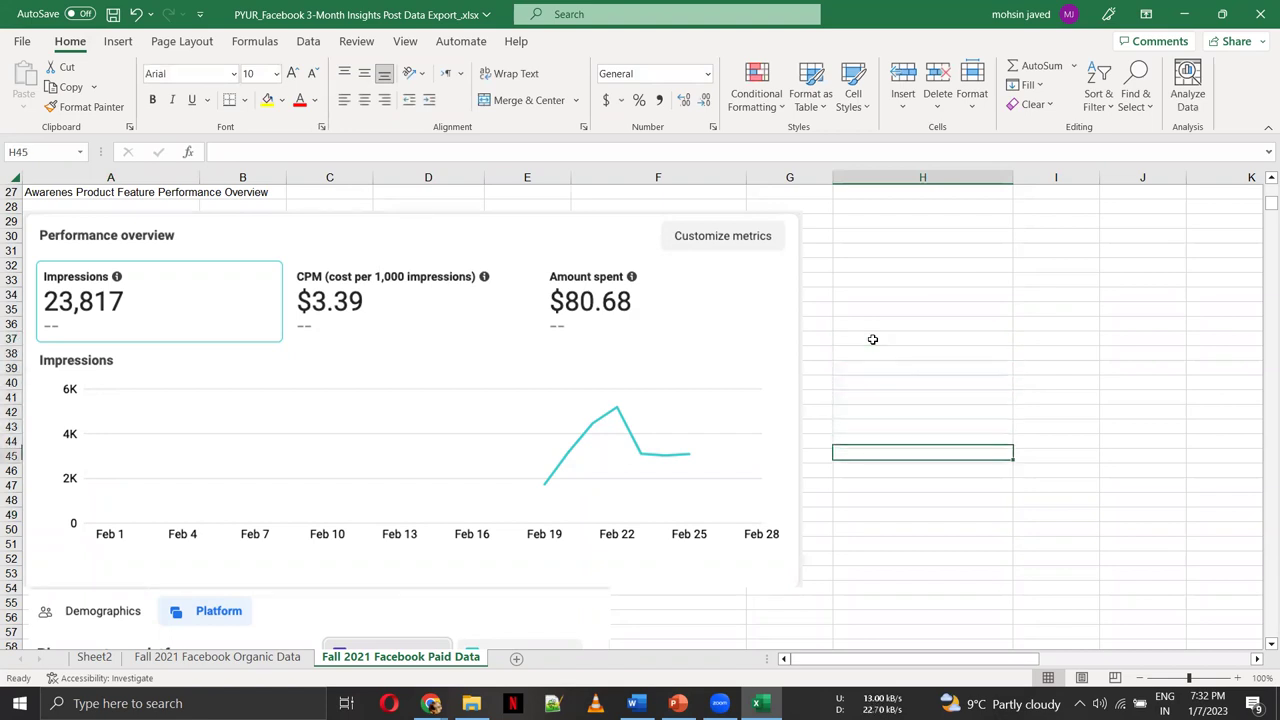
pyautogui.press('Down')
pyautogui.press('Down')
pyautogui.press('Down')
pyautogui.press('Down')
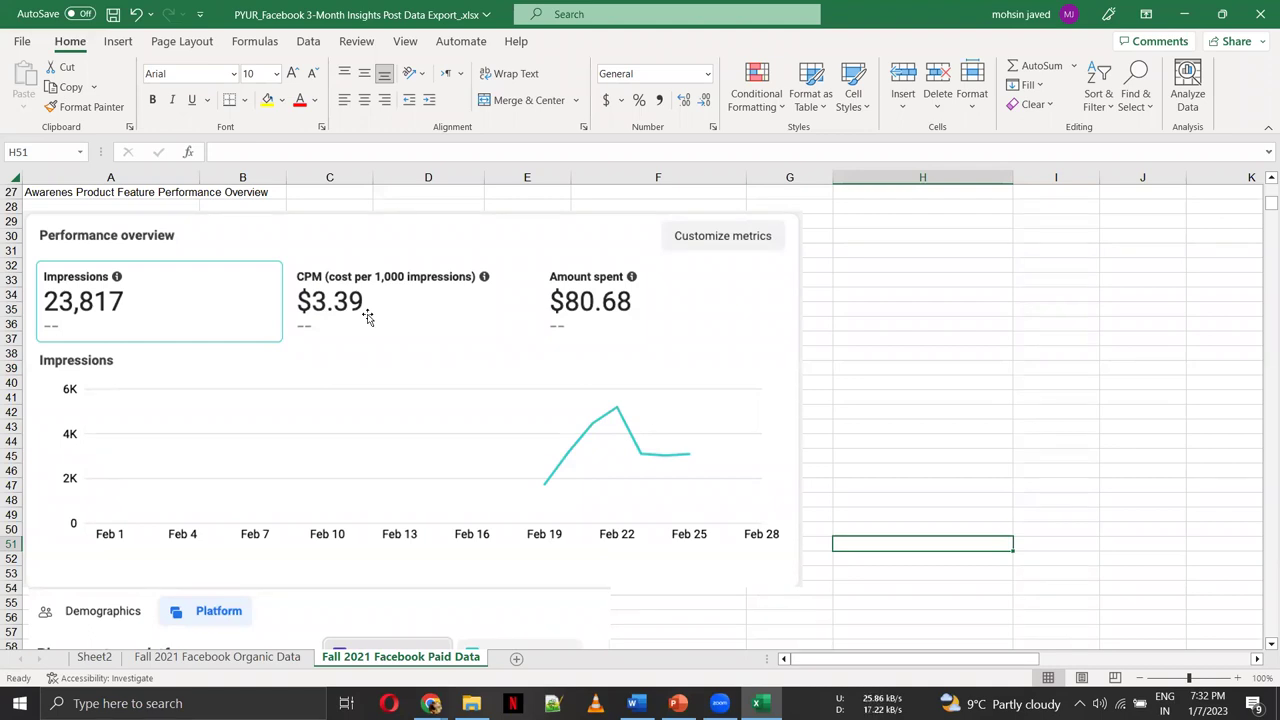
# Step: Continue down column H to row 88 and examine the Placement per platform chart beneath the performance overview
pyautogui.click(862, 434)
pyautogui.press('Down')
pyautogui.press('Down')
pyautogui.press('Down')
pyautogui.press('Down')
pyautogui.press('Down')
pyautogui.press('Down')
pyautogui.press('Down')
pyautogui.press('Down')
pyautogui.press('Down')
pyautogui.press('Down')
pyautogui.press('Down')
pyautogui.press('Down')
pyautogui.press('Down')
pyautogui.press('Down')
pyautogui.press('Down')
pyautogui.press('Down')
pyautogui.press('Down')
pyautogui.press('Down')
pyautogui.press('Down')
pyautogui.press('Down')
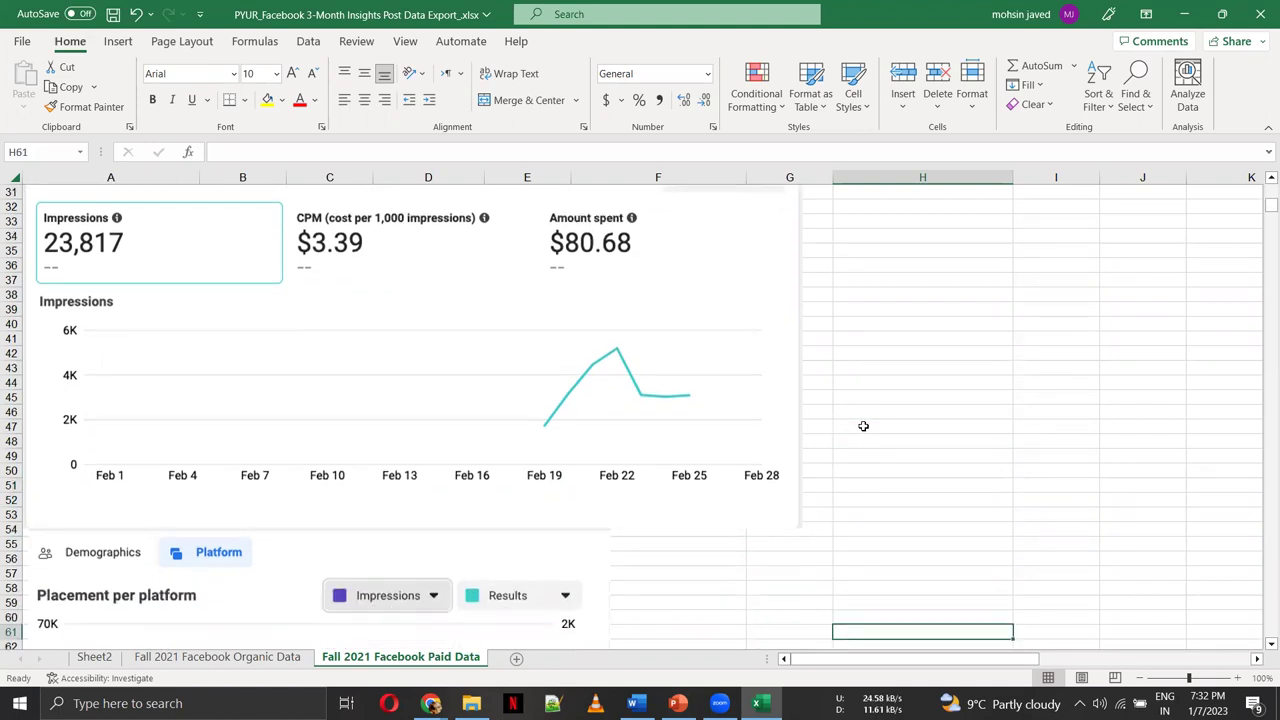
pyautogui.press('Down')
pyautogui.press('Down')
pyautogui.press('Down')
pyautogui.press('Down')
pyautogui.press('Down')
pyautogui.press('Down')
pyautogui.press('Down')
pyautogui.press('Down')
pyautogui.press('Down')
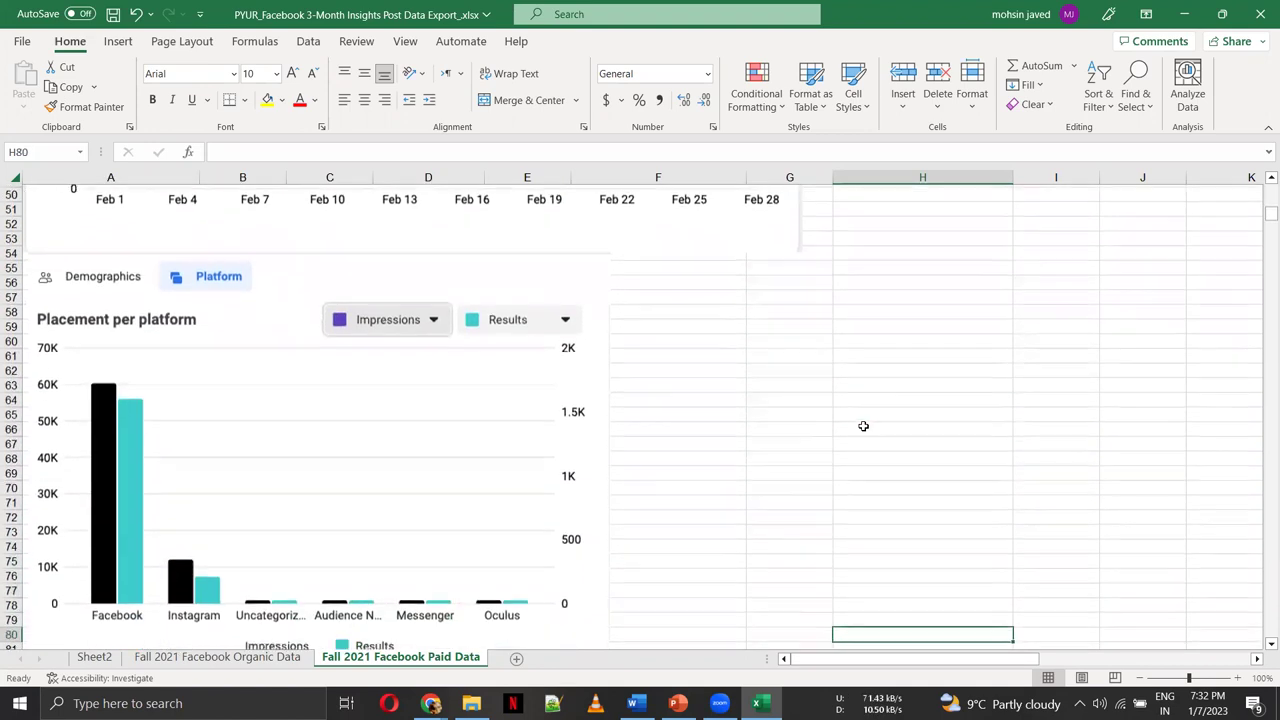
pyautogui.press('Down')
pyautogui.press('Down')
pyautogui.press('Down')
pyautogui.press('Down')
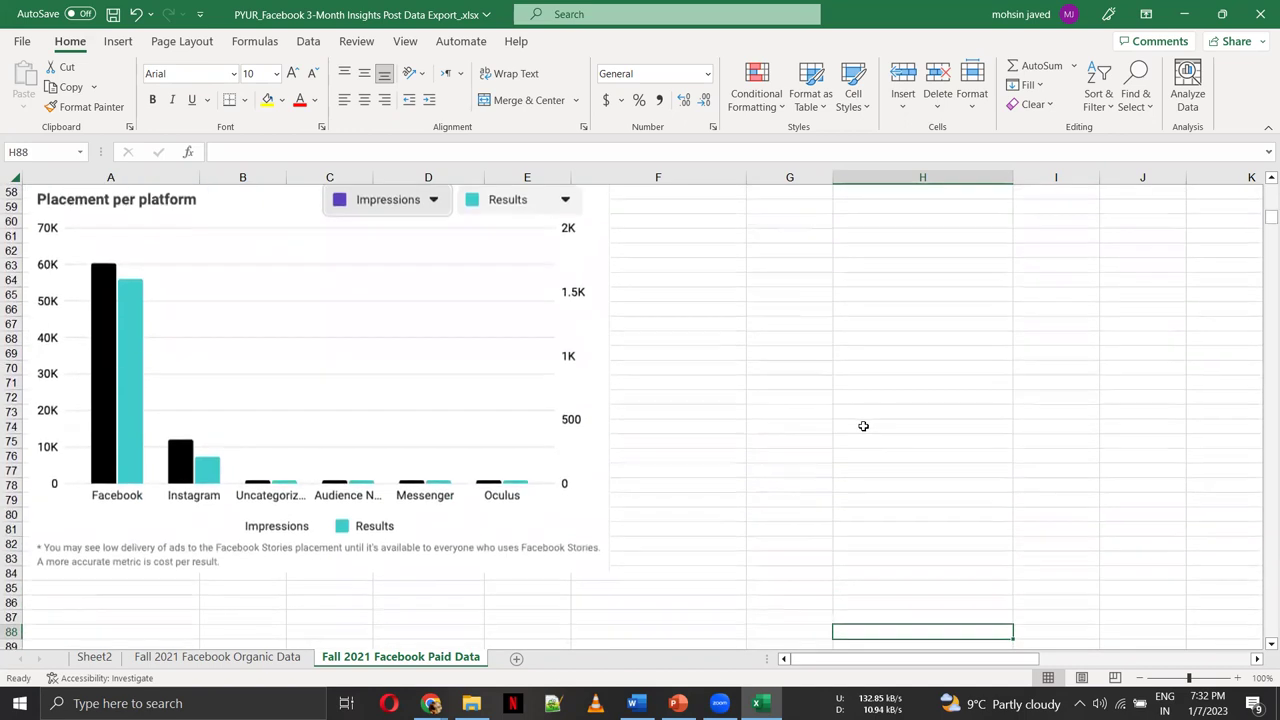
# Step: Return up column H to row 55 and compare impressions and results by platform in the full placement chart
pyautogui.press('Up')
pyautogui.press('Up')
pyautogui.press('Up')
pyautogui.press('Up')
pyautogui.press('Up')
pyautogui.press('Up')
pyautogui.press('Up')
pyautogui.press('Up')
pyautogui.press('Up')
pyautogui.press('Up')
pyautogui.press('Up')
pyautogui.press('Up')
pyautogui.press('Up')
pyautogui.press('Up')
pyautogui.press('Up')
pyautogui.press('Up')
pyautogui.press('Up')
pyautogui.press('Up')
pyautogui.press('Up')
pyautogui.press('Up')
pyautogui.press('Up')
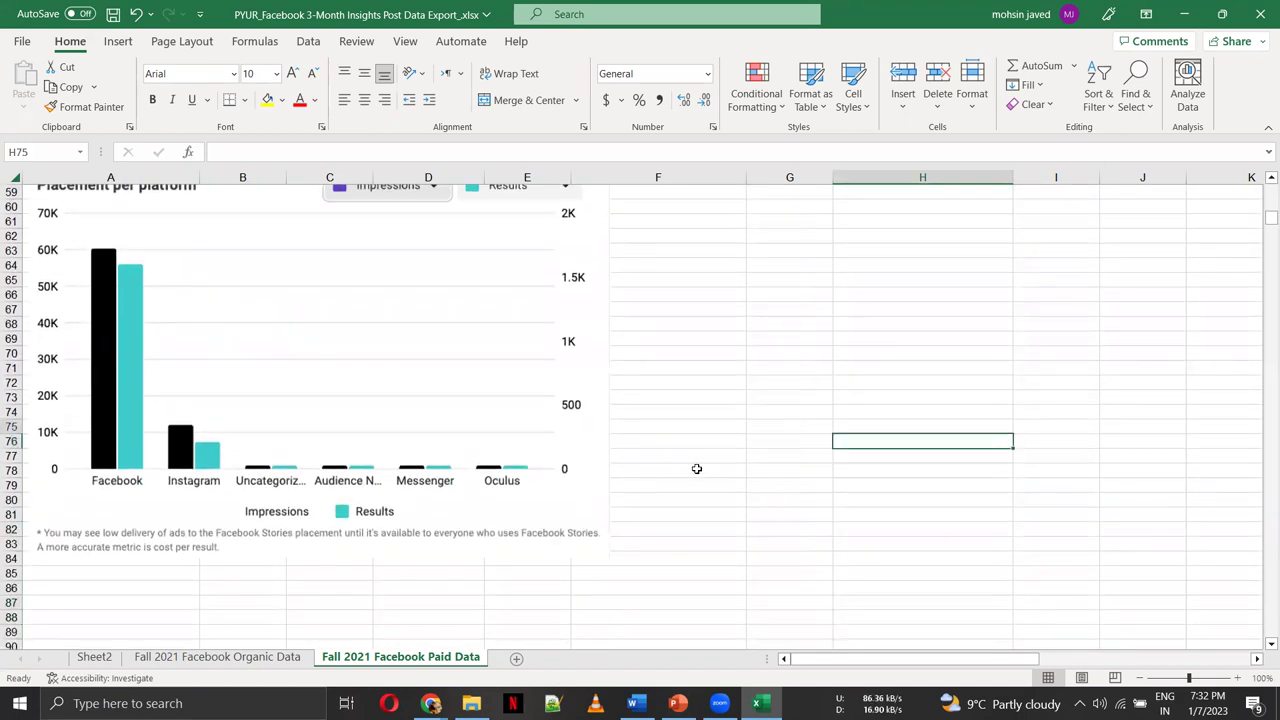
pyautogui.press('Up')
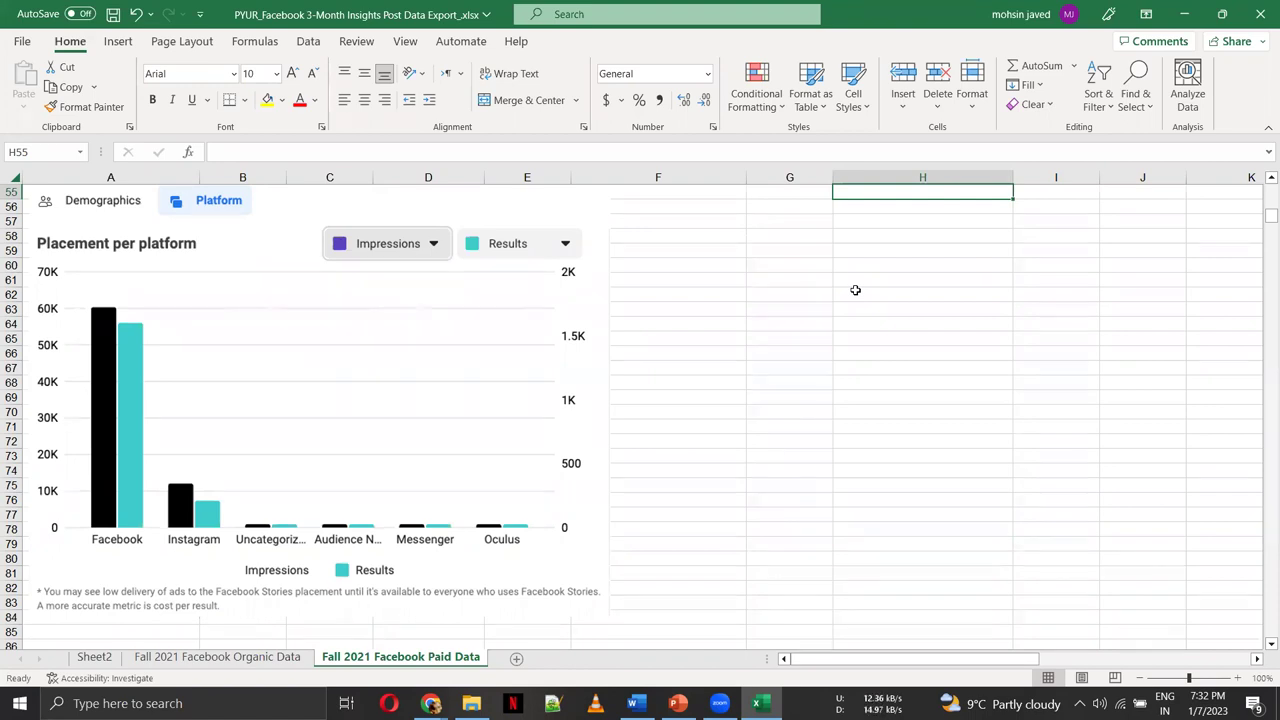
# Step: Save the changes to the PYUR Facebook 3-Month Insights workbook and close it
pyautogui.click(1260, 22)
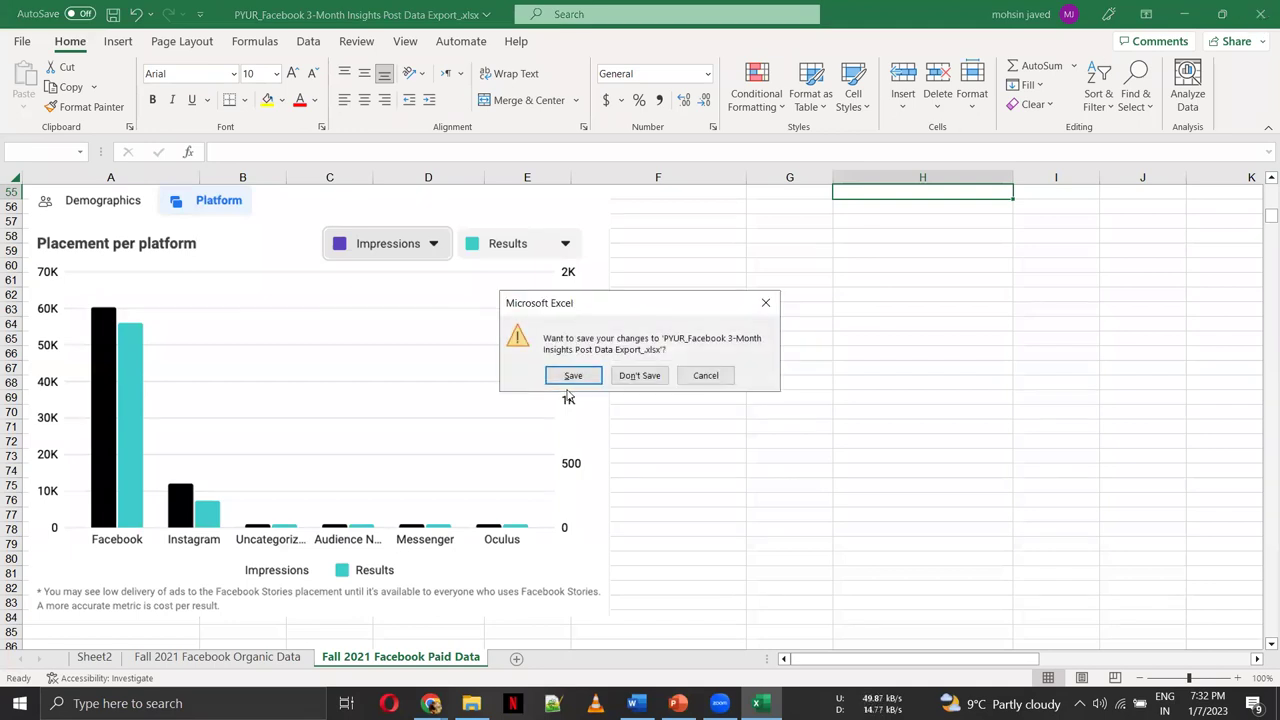
pyautogui.click(573, 377)
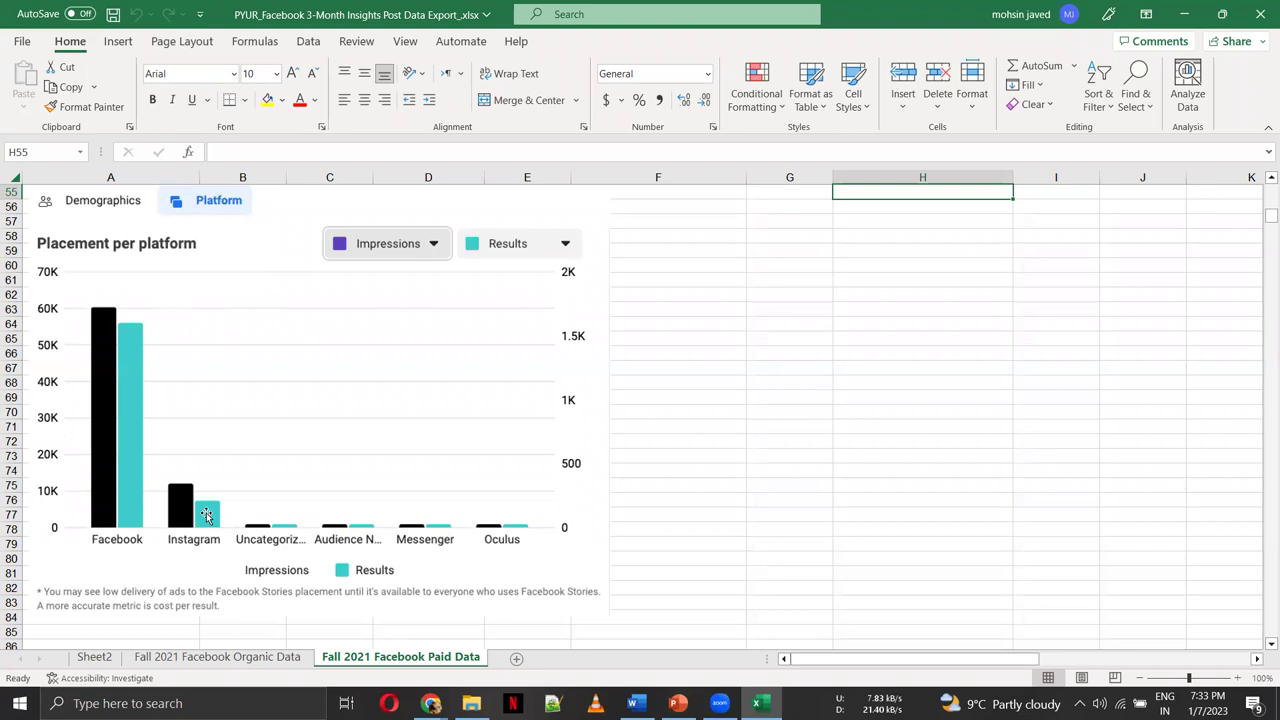
pyautogui.click(211, 552)
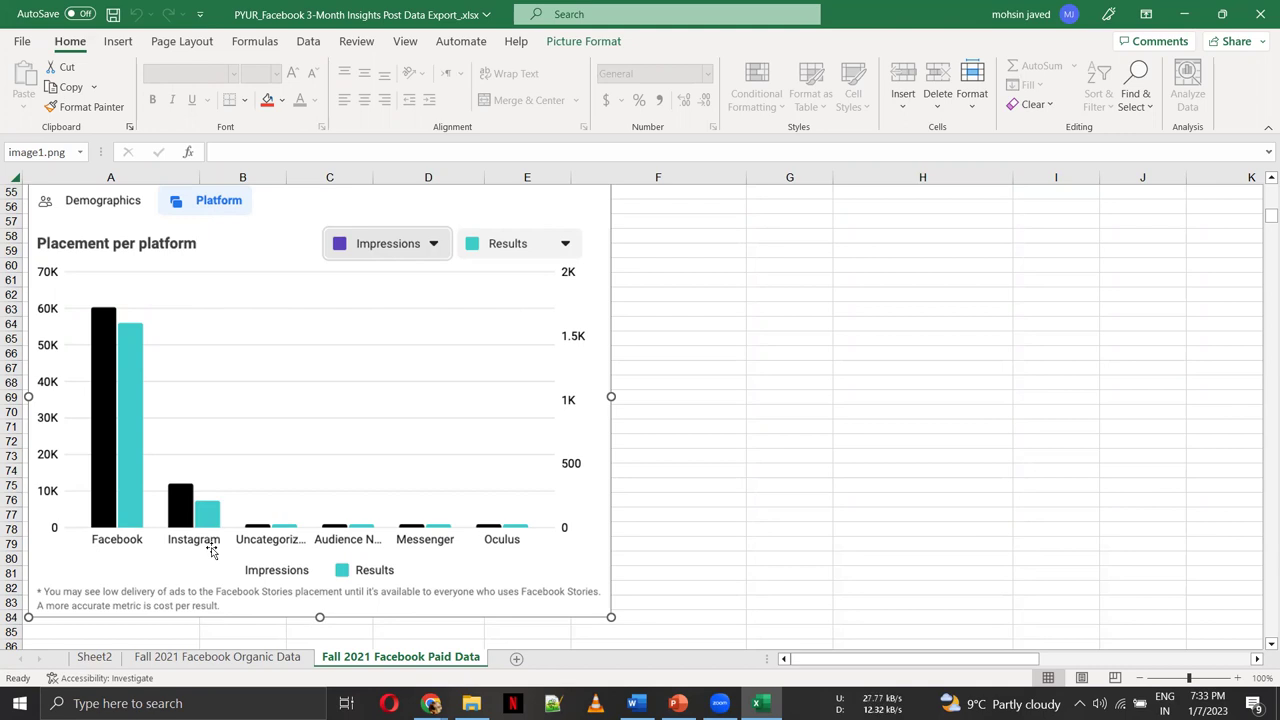
pyautogui.click(697, 432)
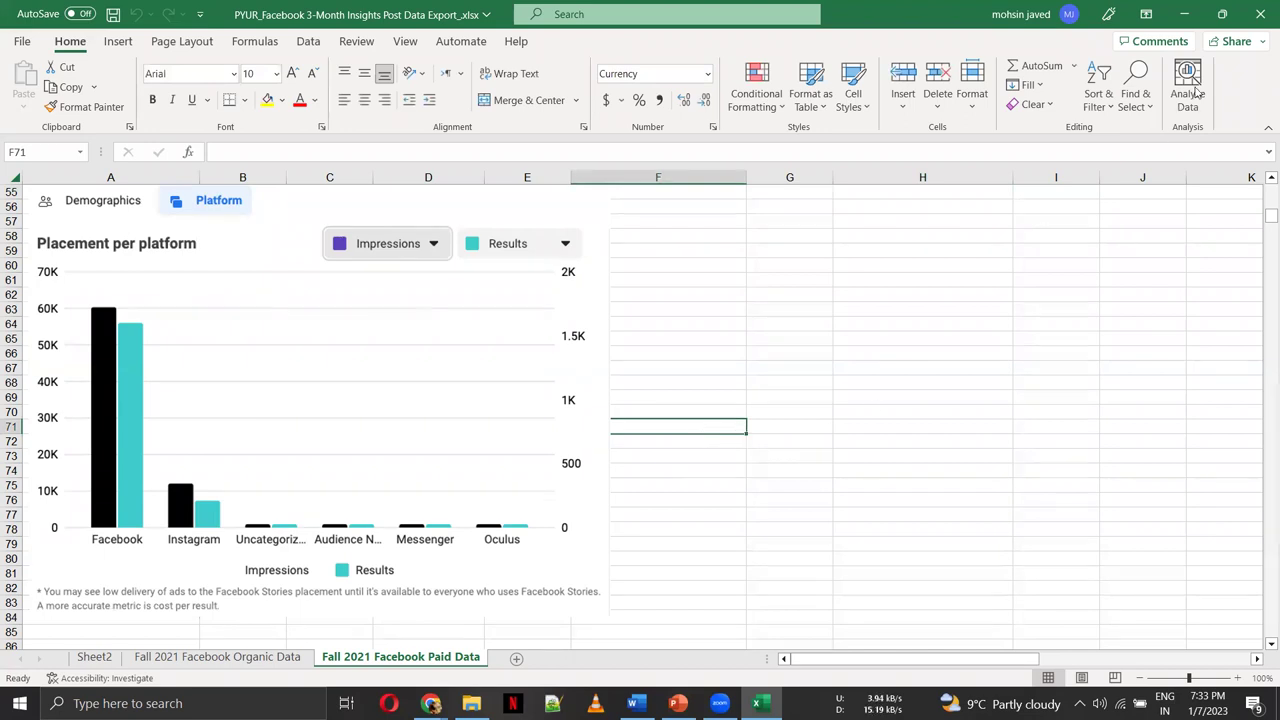
pyautogui.click(1260, 8)
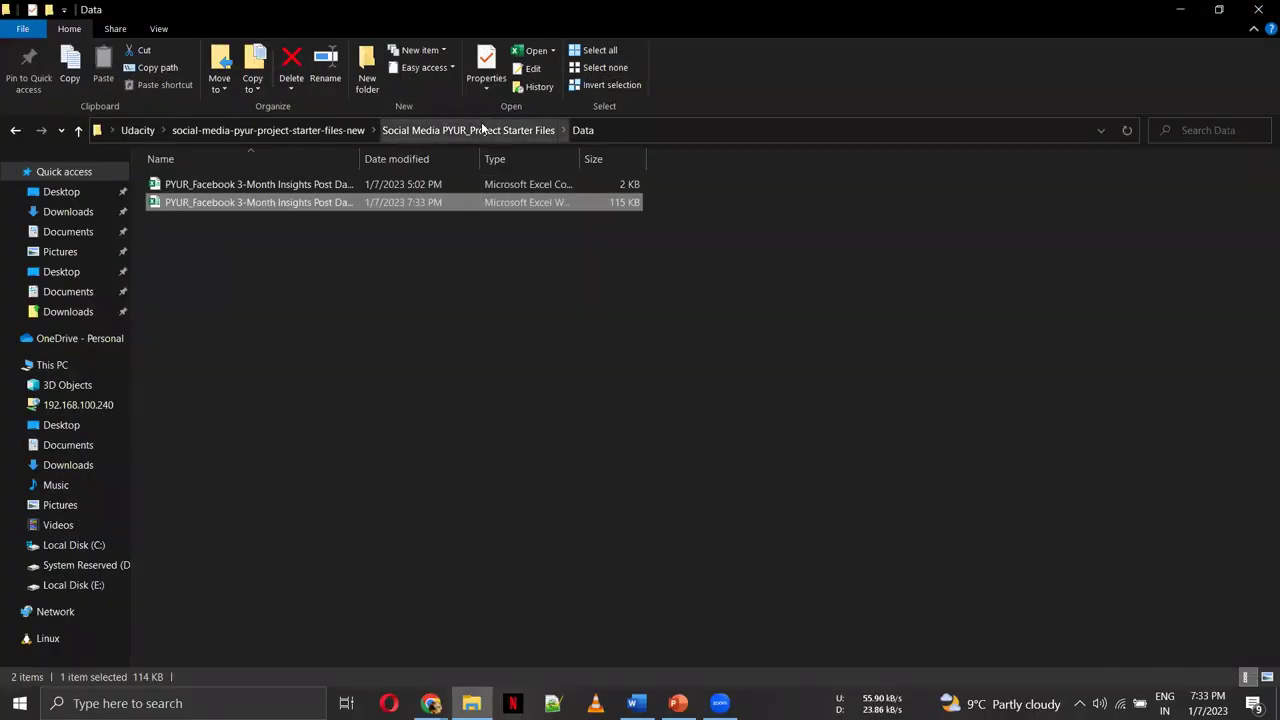
# Step: Go up to the Social Media PYUR_Project Starter Files folder and review its subfolders, Word documents and PowerPoint strategy template
pyautogui.click(481, 122)
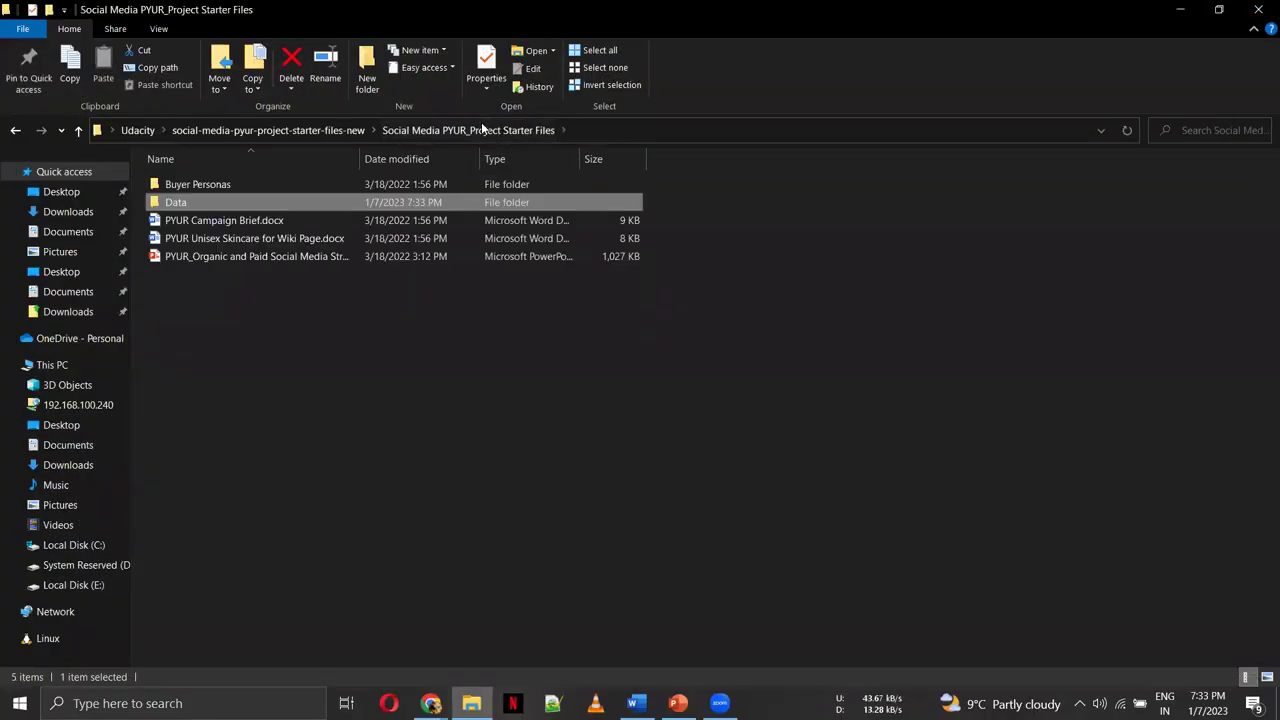
pyautogui.press('Down')
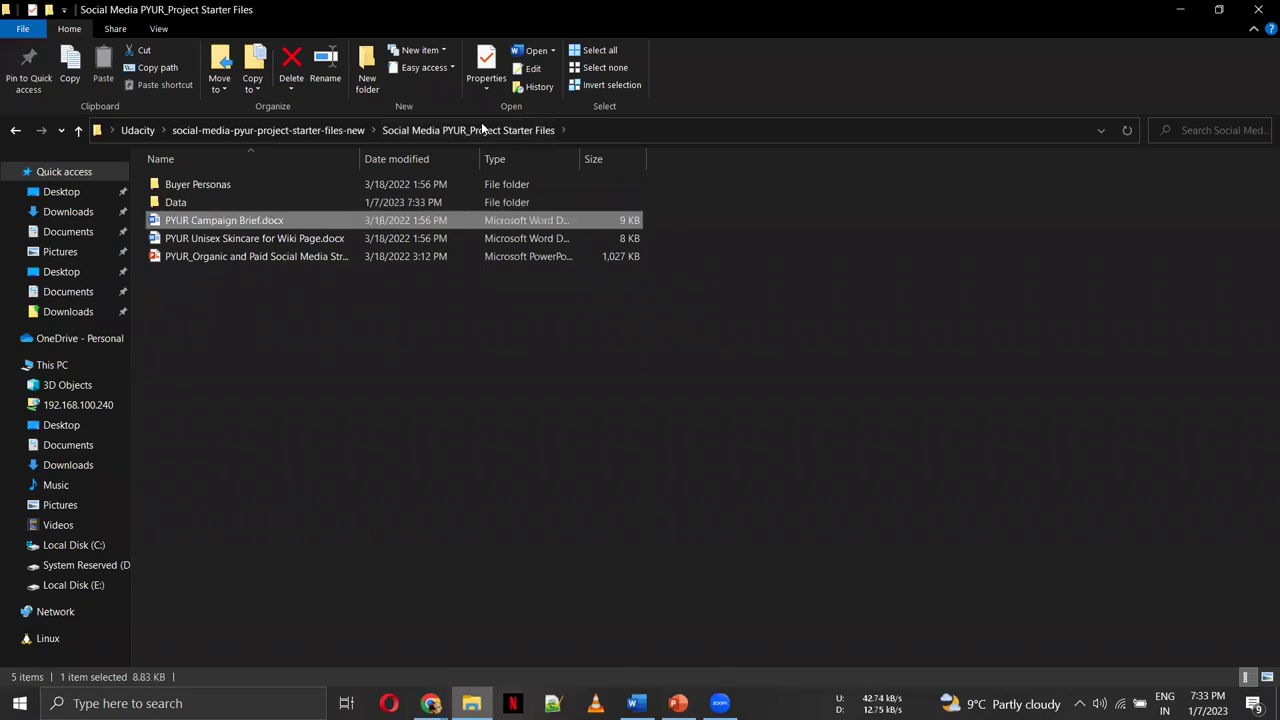
pyautogui.press('Up')
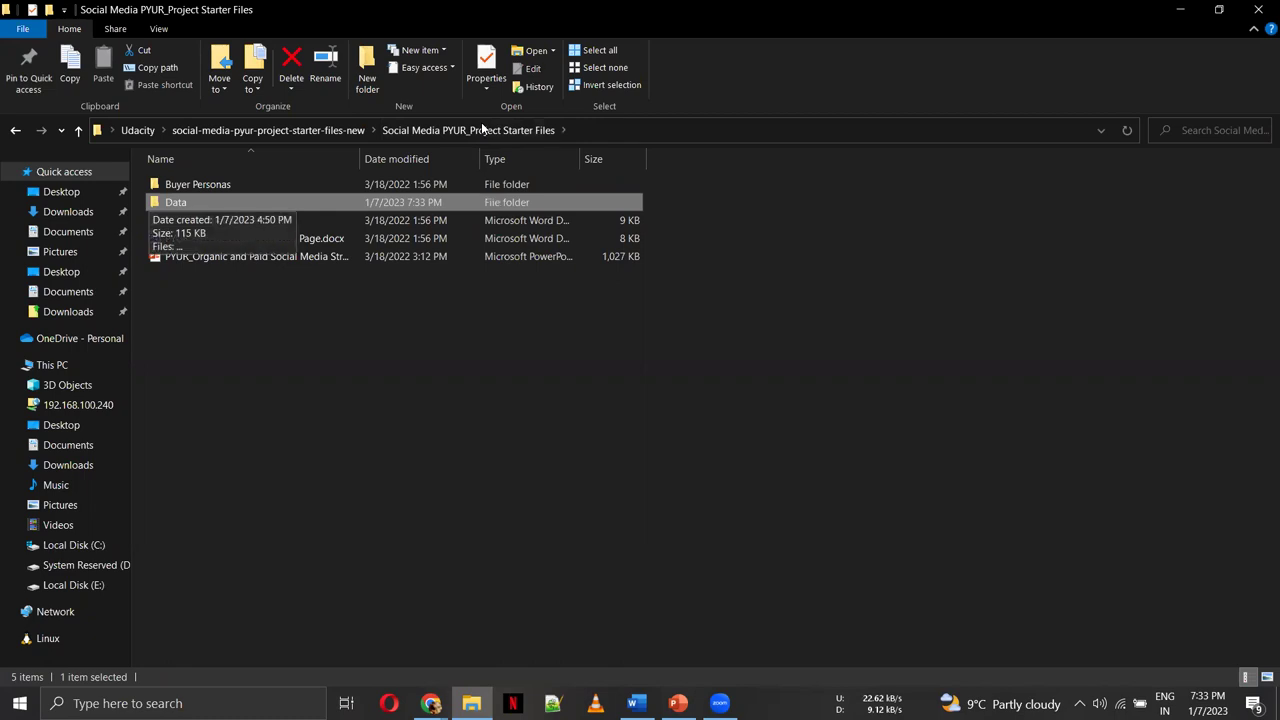
pyautogui.press('Down')
pyautogui.press('Down')
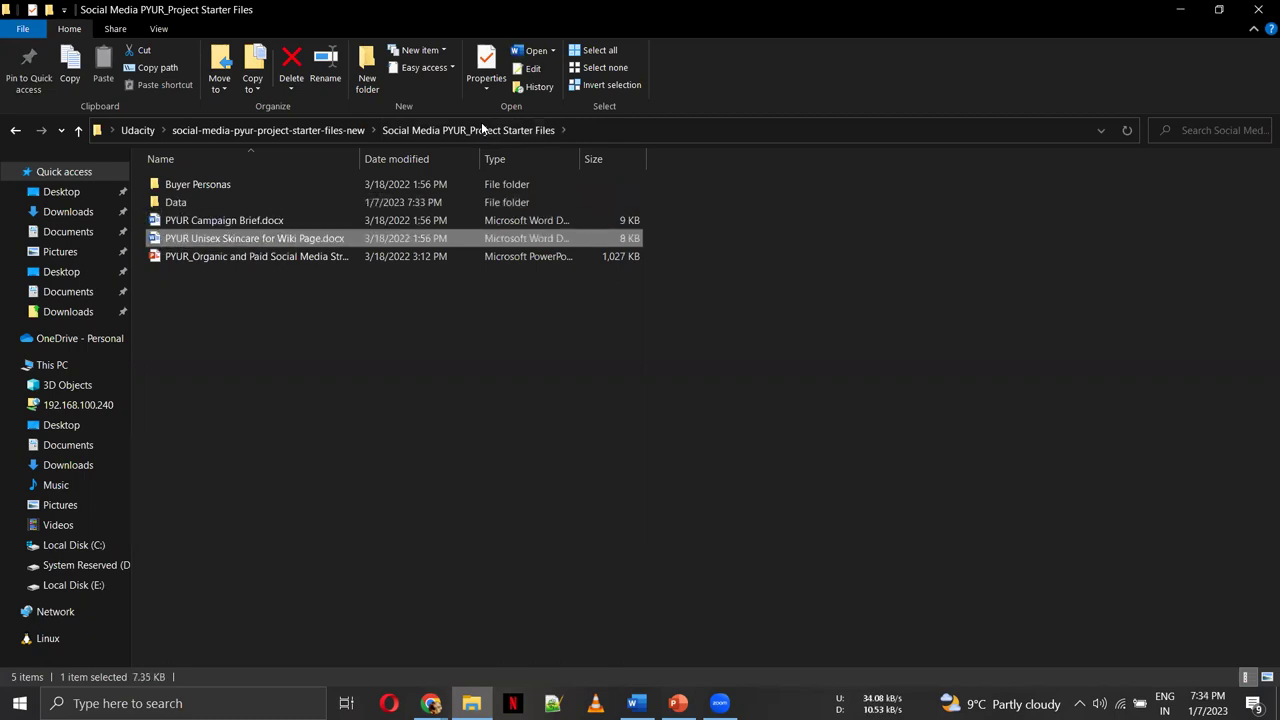
pyautogui.press('Up')
pyautogui.press('Up')
pyautogui.press('Up')
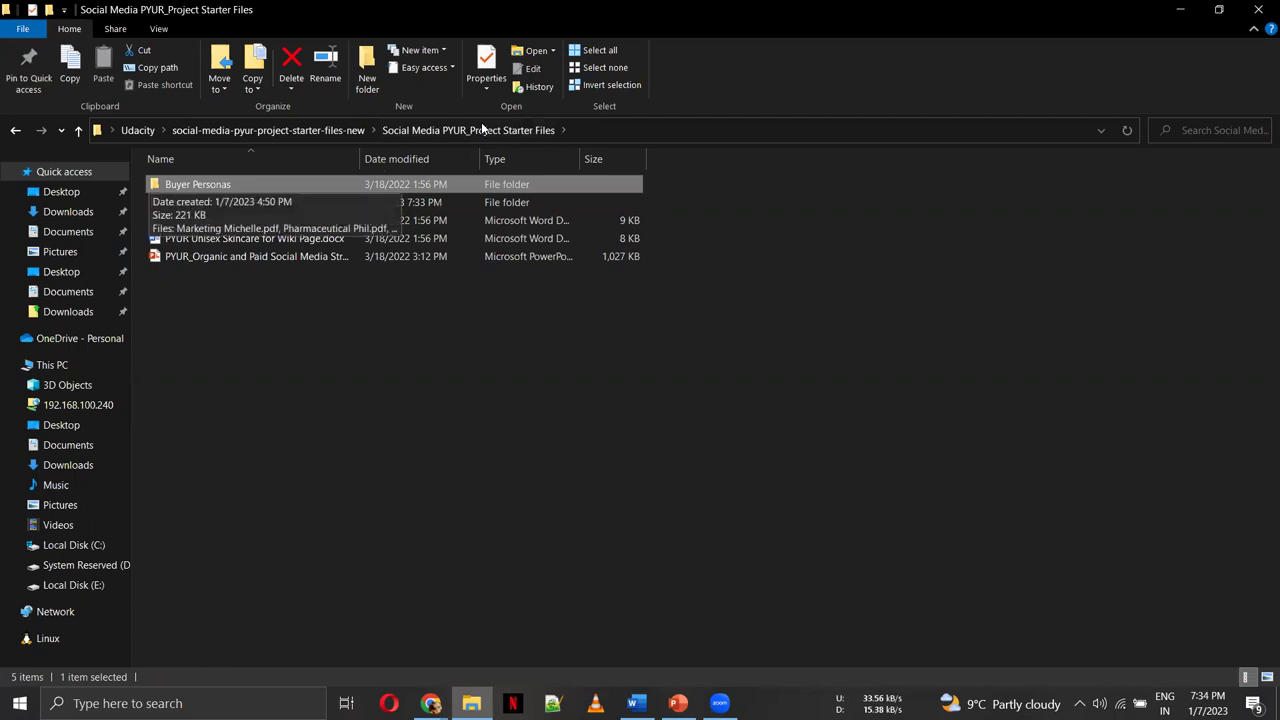
pyautogui.press('Down')
pyautogui.press('Down')
pyautogui.press('Down')
pyautogui.press('Down')
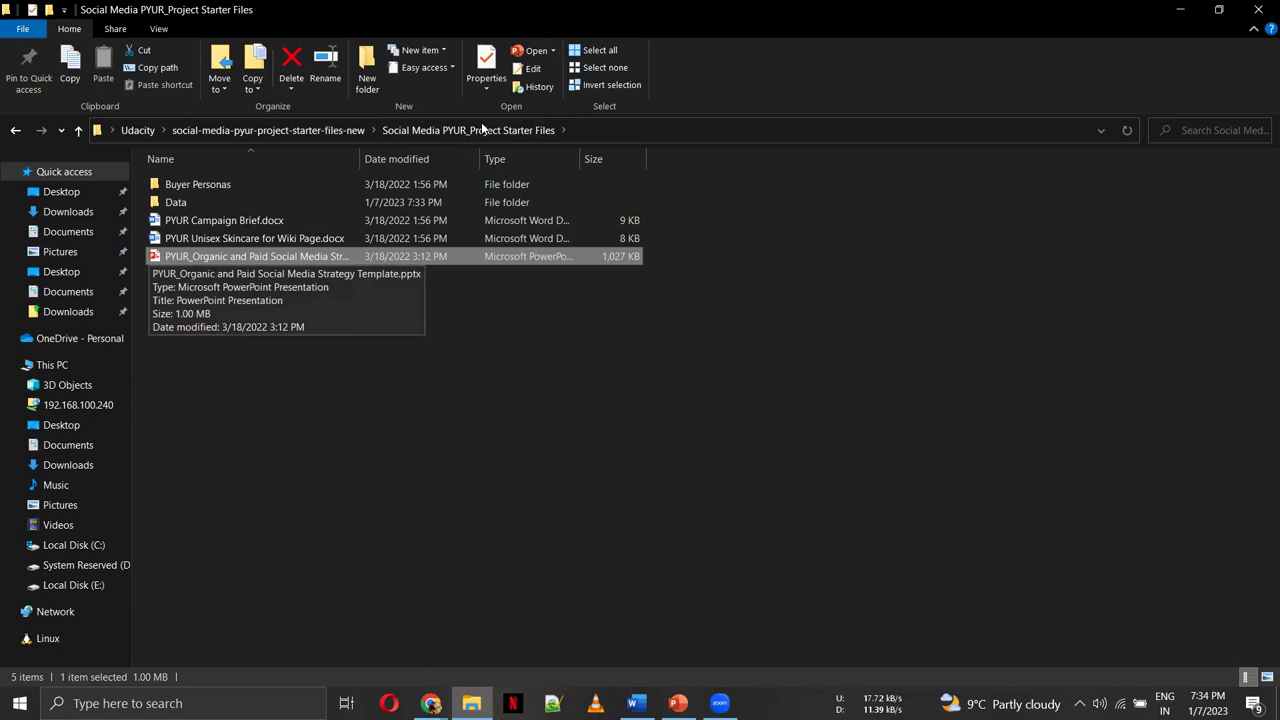
pyautogui.press('Up')
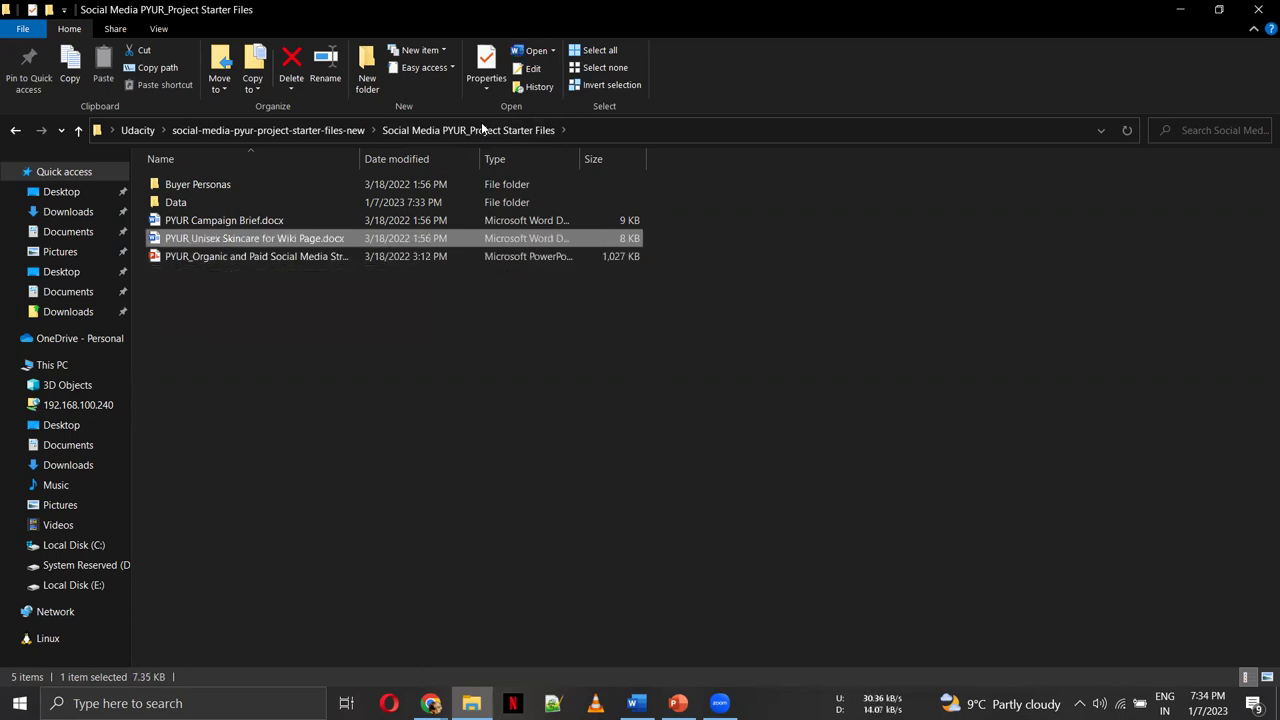
# Step: Switch to the PYUR Unisex Skincare for Wiki Page document in Word and read its introduction to the brand
pyautogui.hotkey('alt', 'Tab')
pyautogui.hotkey('alt', 'Tab')
pyautogui.hotkey('alt', 'Tab')
pyautogui.hotkey('alt', 'Tab')
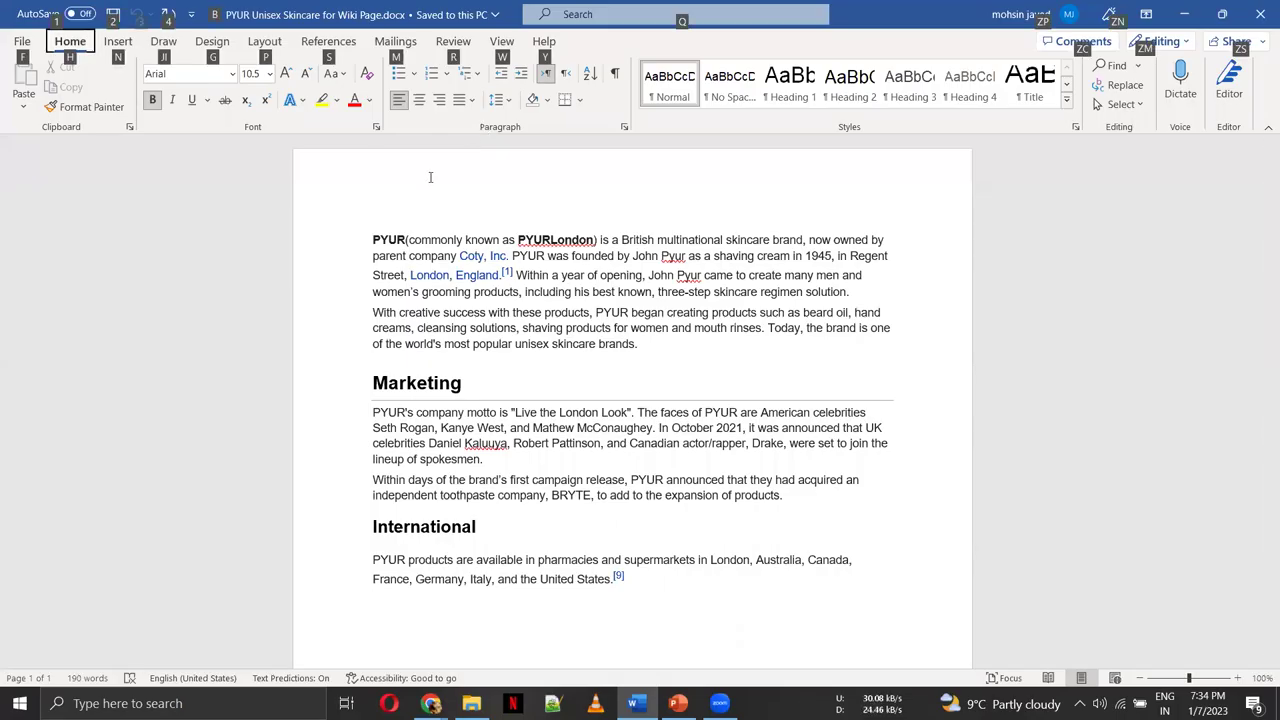
pyautogui.doubleClick(556, 240)
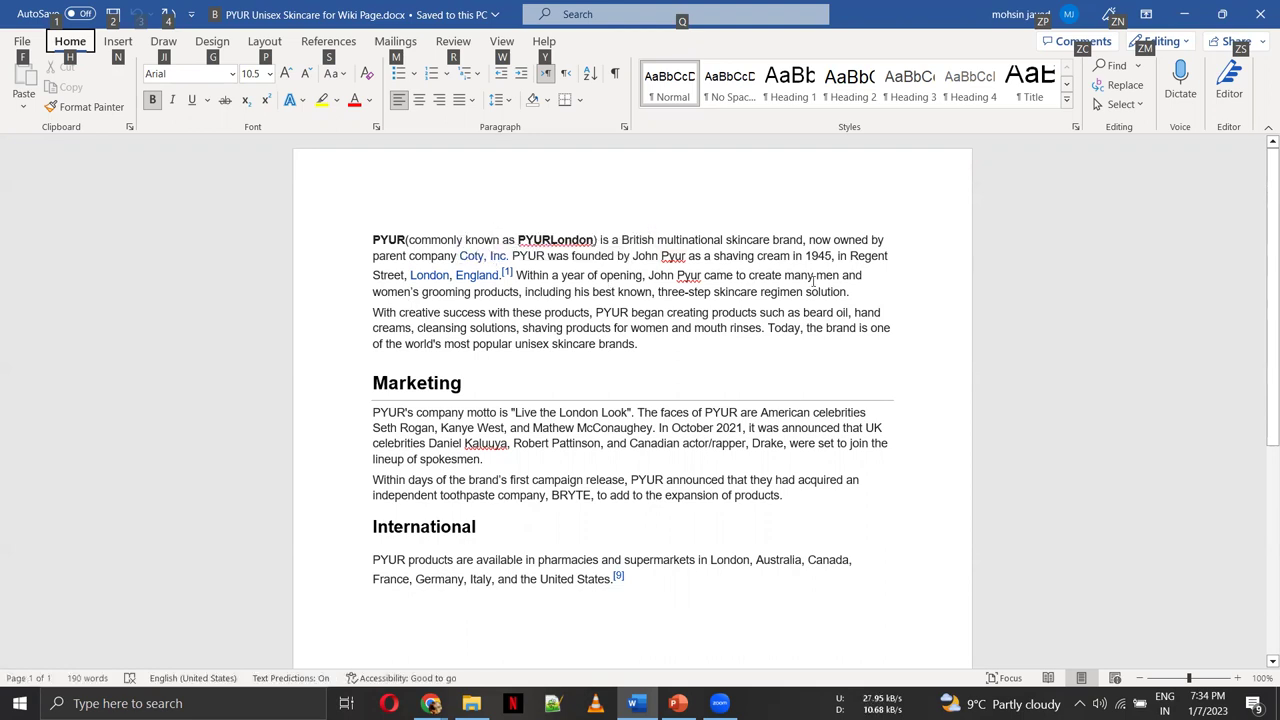
pyautogui.press('alt')
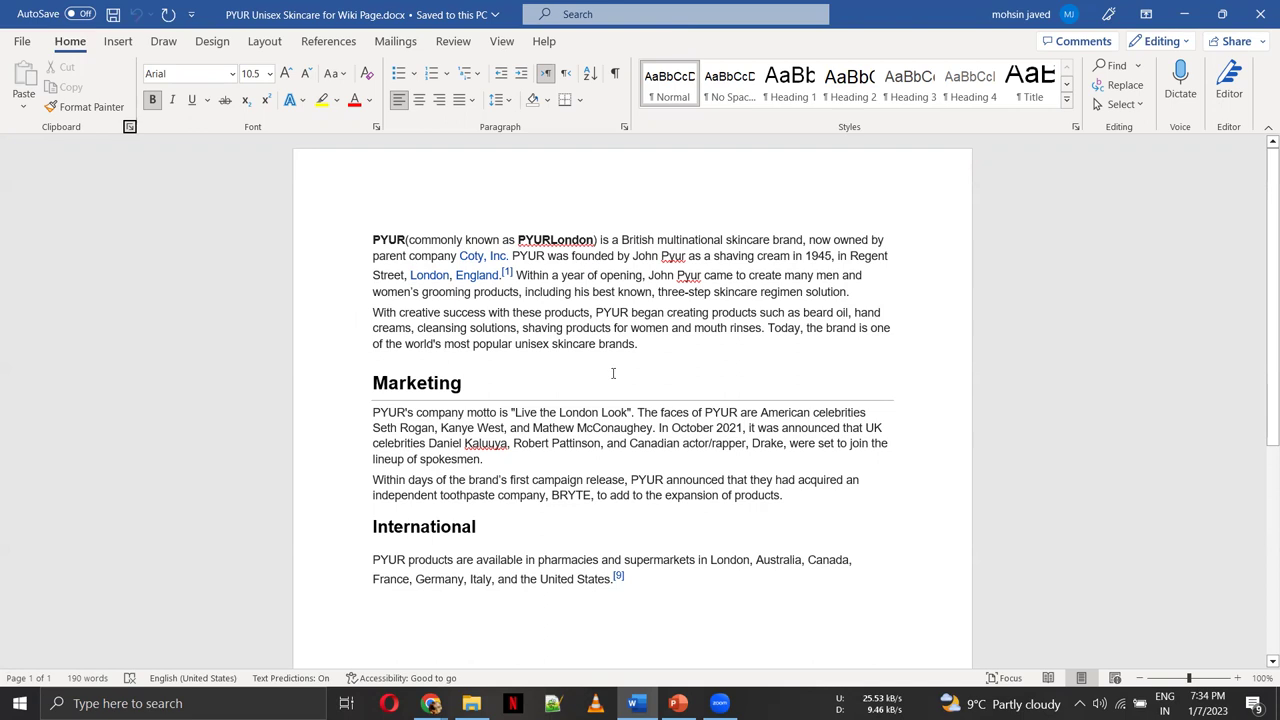
# Step: Read the Marketing and International sections of the wiki page document, and close it
pyautogui.hotkey('ctrl', 'End')
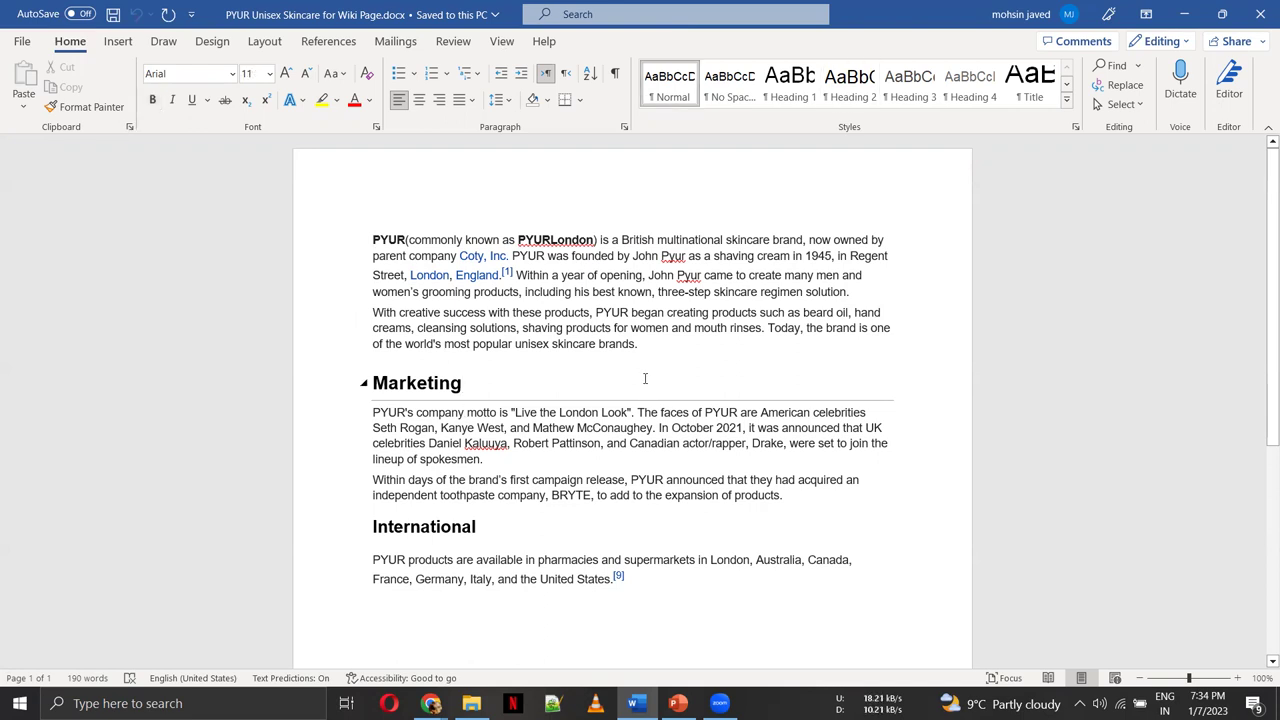
pyautogui.scroll(-2, 1262, 296)
pyautogui.scroll(-1, 1262, 296)
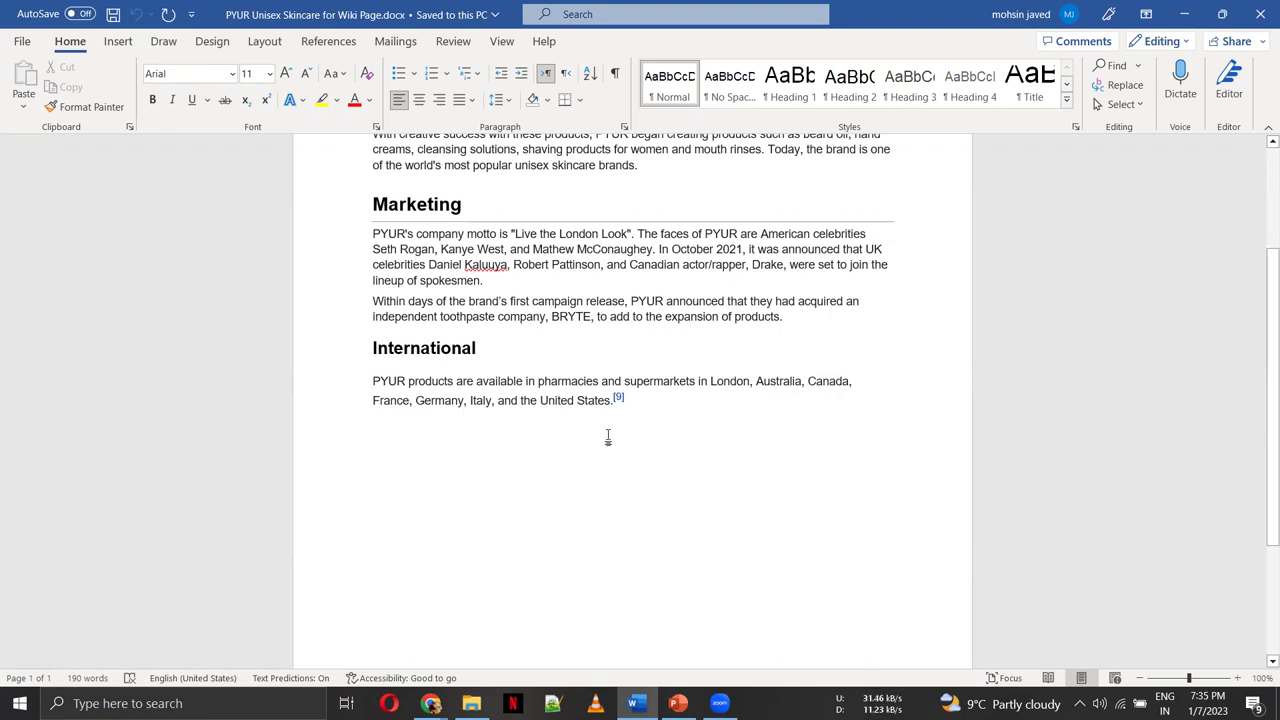
pyautogui.moveTo(1261, 416); pyautogui.dragTo(1261, 324)
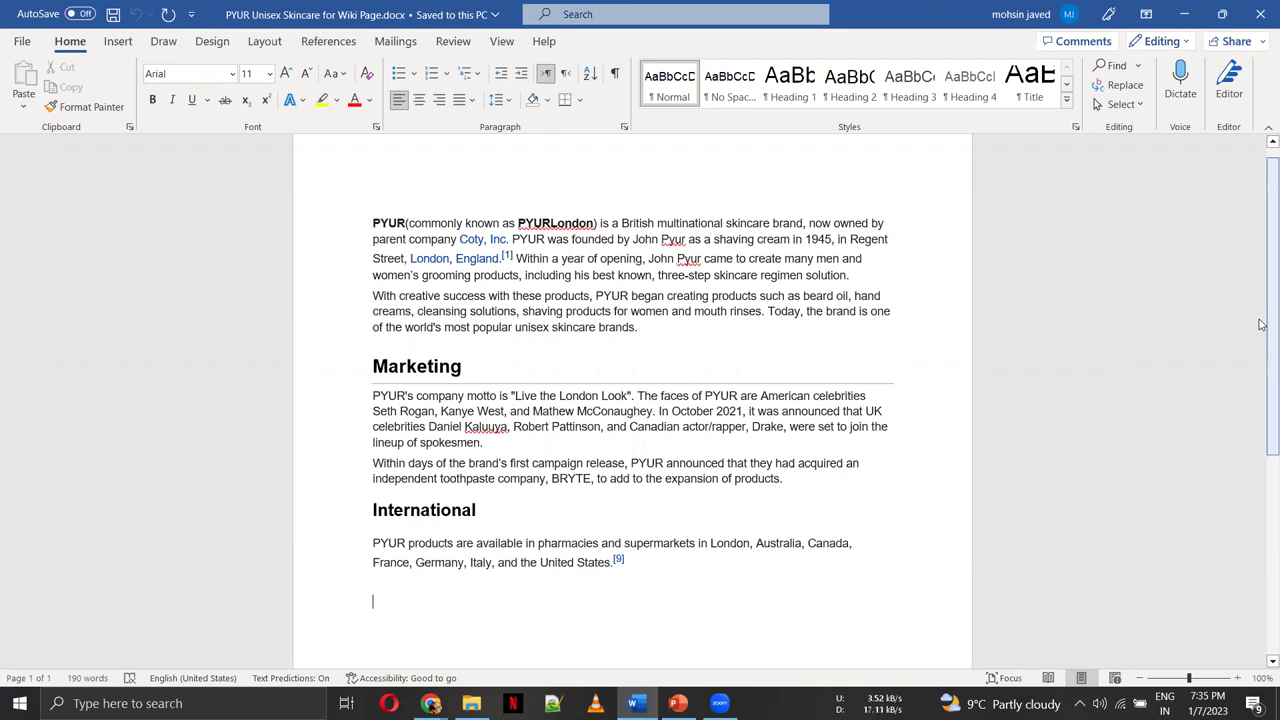
pyautogui.click(1260, 11)
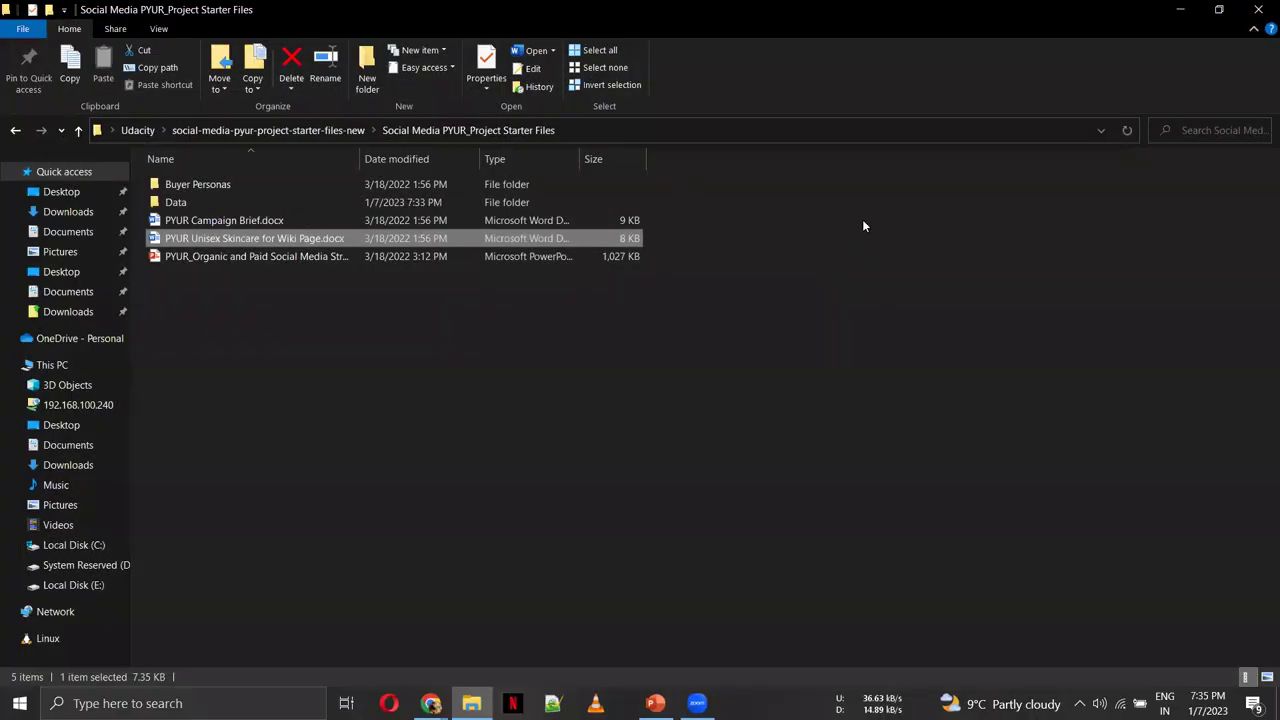
# Step: Switch to the Chrome window with Realtor Rich.pdf and look through the other open buyer persona PDFs
pyautogui.doubleClick(170, 185)
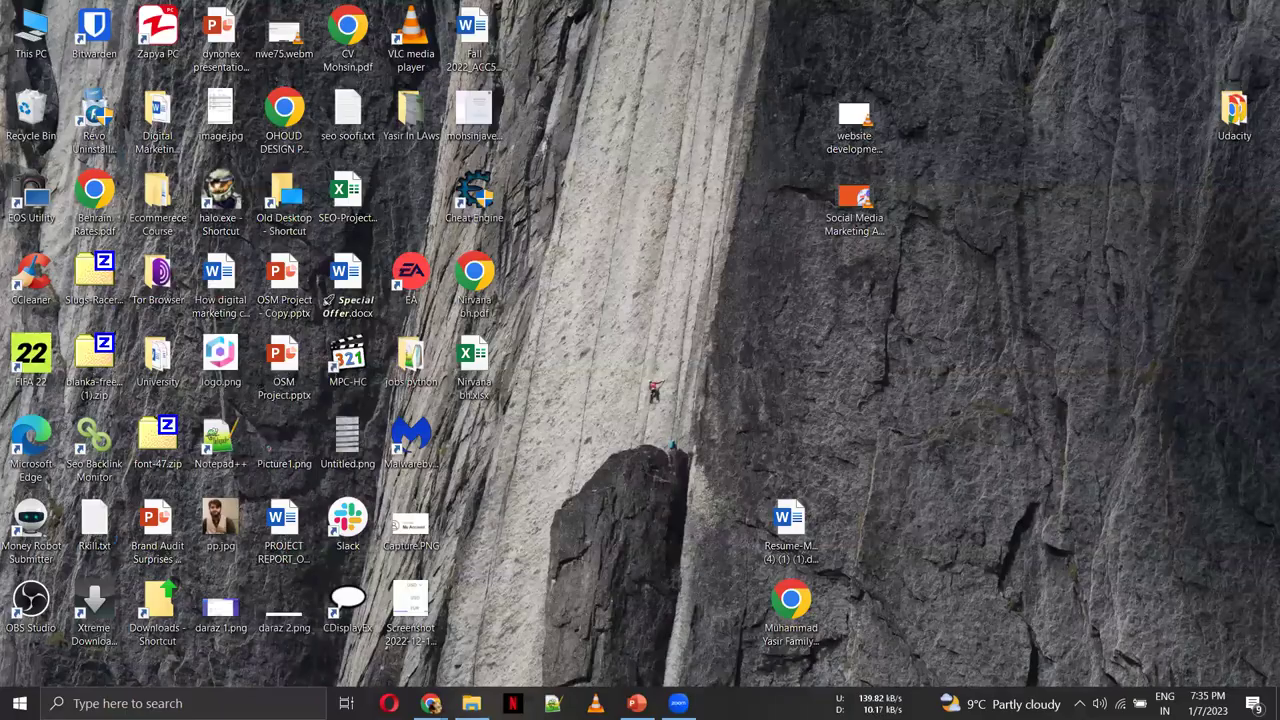
pyautogui.moveTo(430, 703)
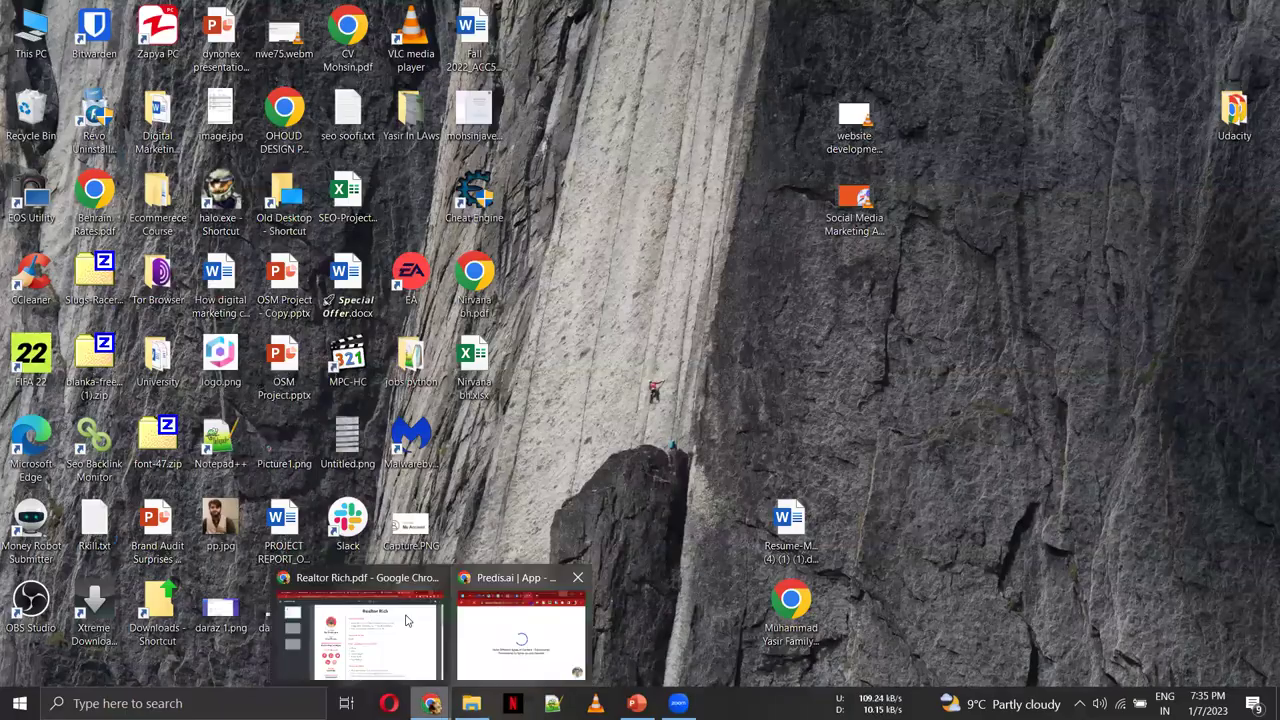
pyautogui.click(355, 625)
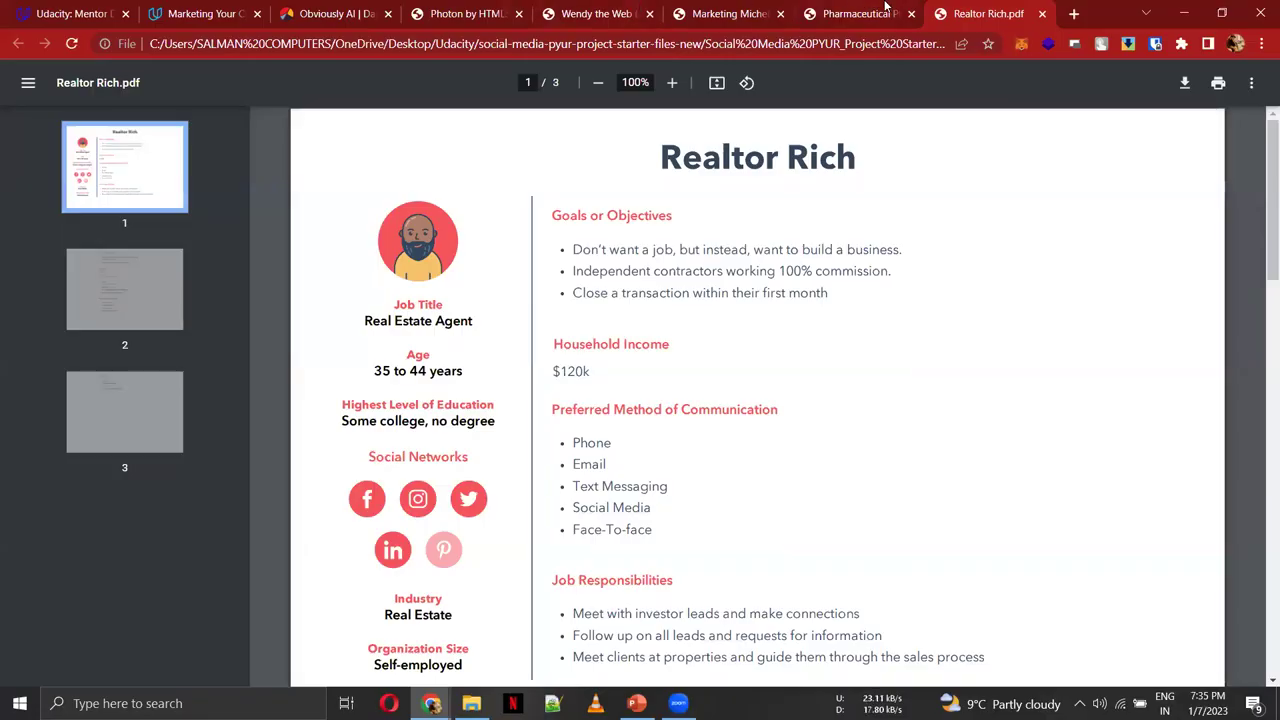
pyautogui.click(854, 8)
pyautogui.click(725, 13)
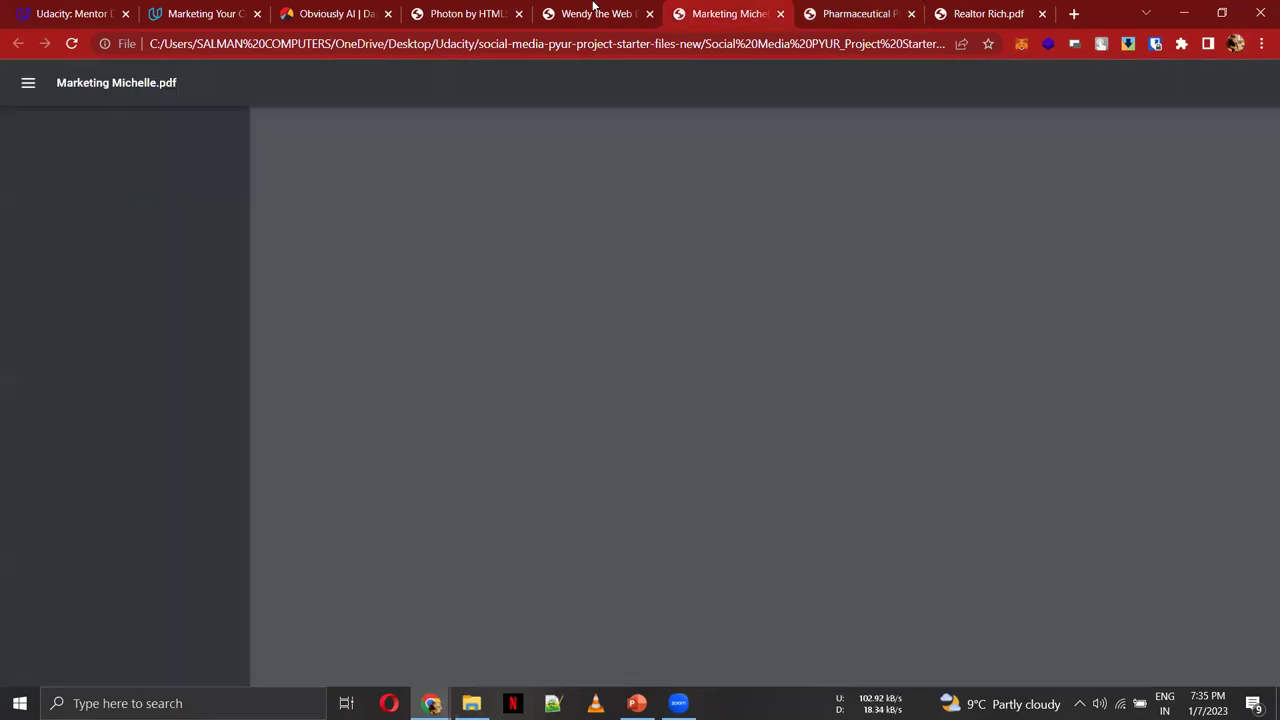
pyautogui.click(592, 8)
# Step: Move the Pharmaceutical Phil.pdf page ahead of the Wendy persona in the browser and select its title text
pyautogui.moveTo(809, 13); pyautogui.dragTo(644, 10)
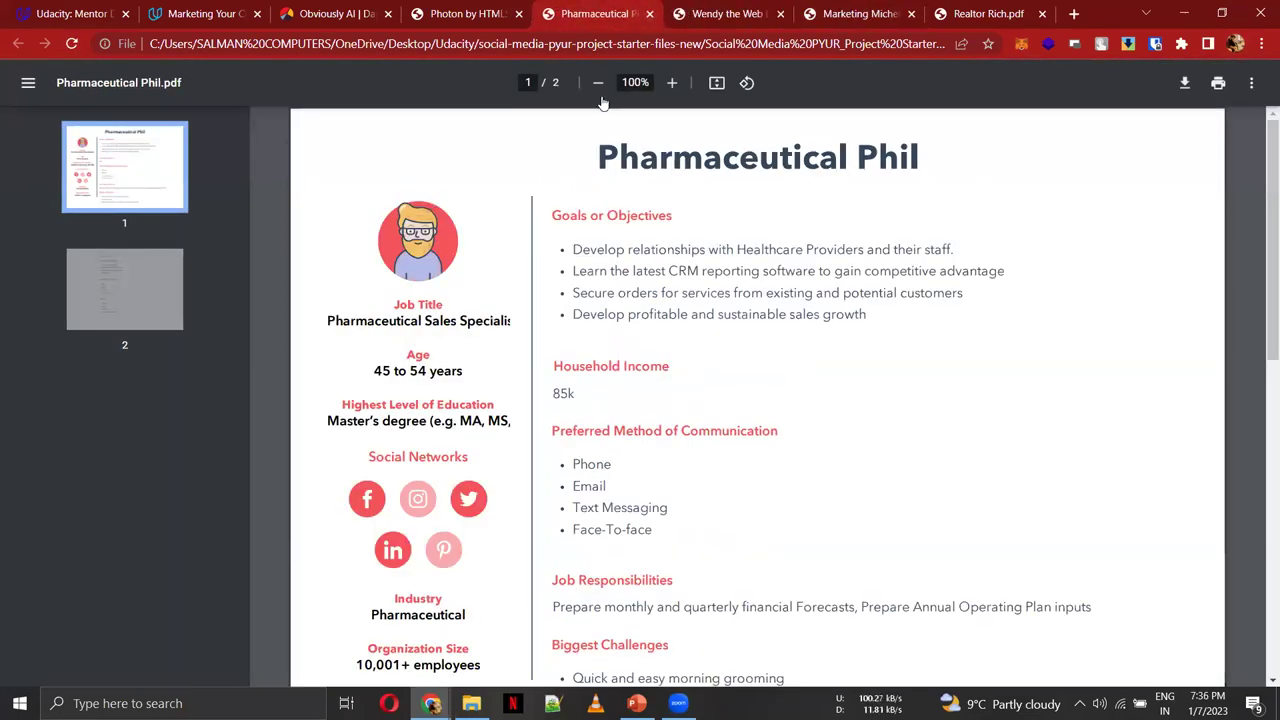
pyautogui.doubleClick(678, 165)
pyautogui.tripleClick(678, 165)
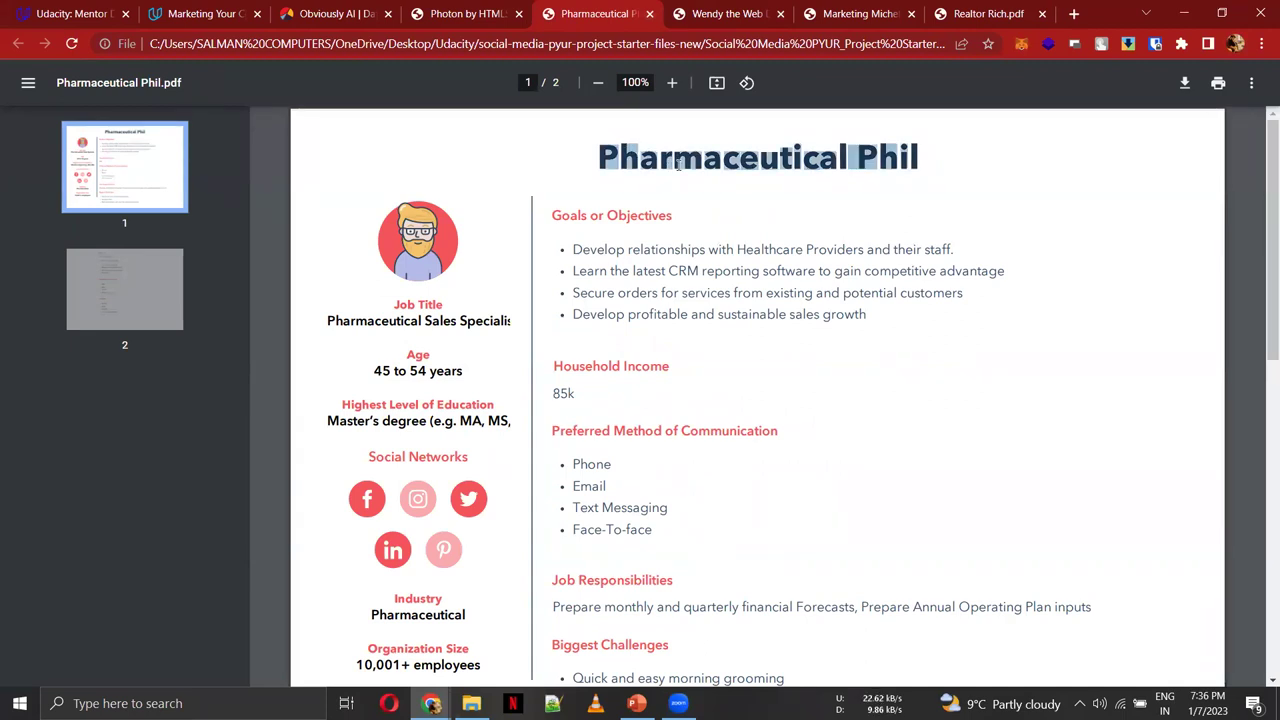